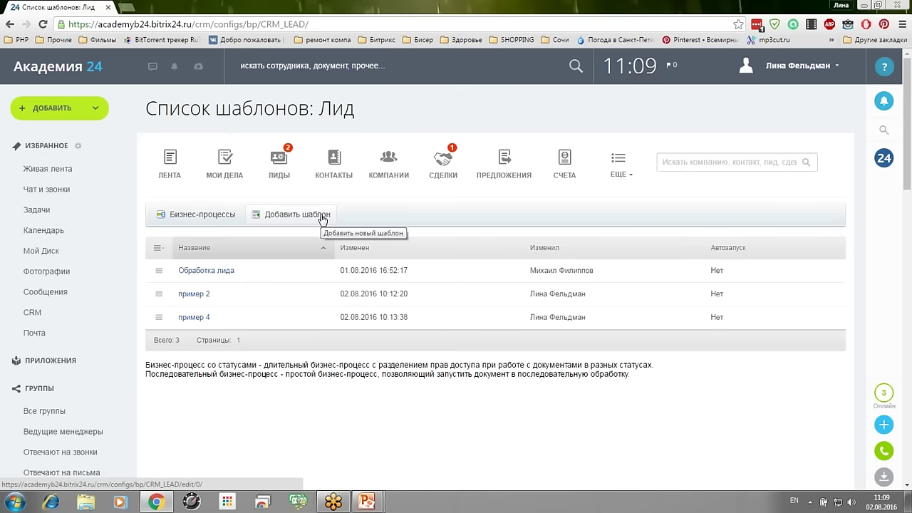
{"action": "left_click", "coordinate": [322, 215]}
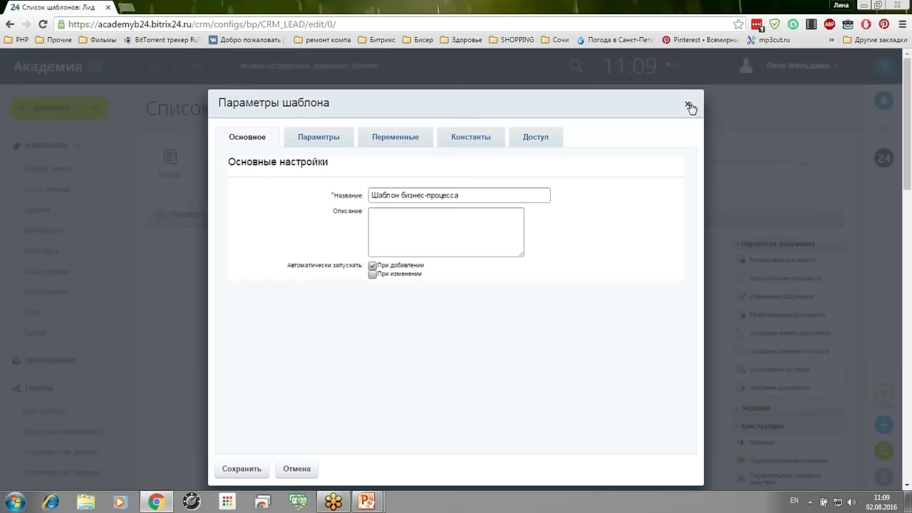
{"action": "left_click", "coordinate": [690, 105]}
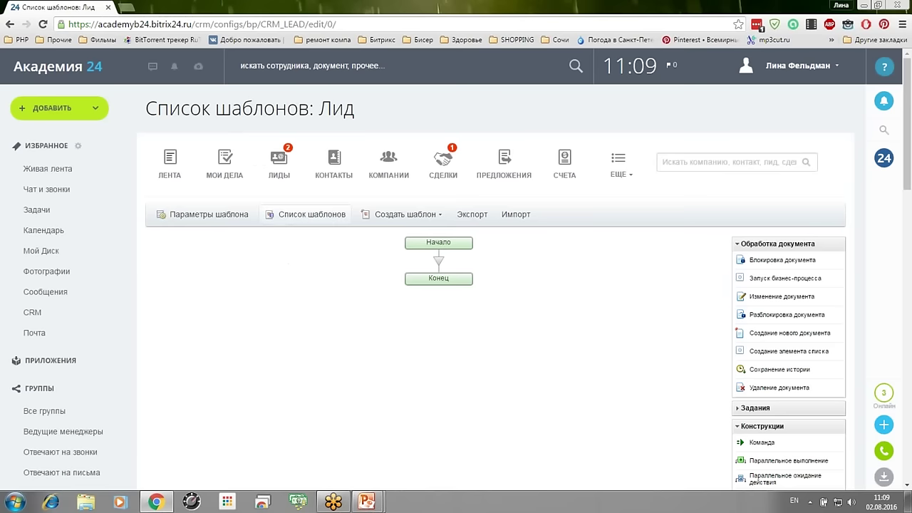
{"action": "left_click", "coordinate": [278, 214]}
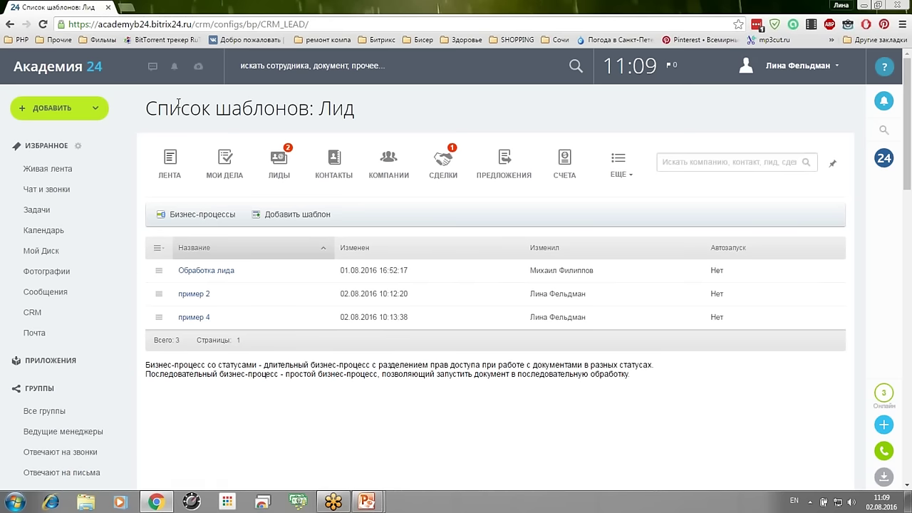
- Add a new lead business process template named «Клиент устал ждать» and save its parameters
{"action": "left_click", "coordinate": [327, 220]}
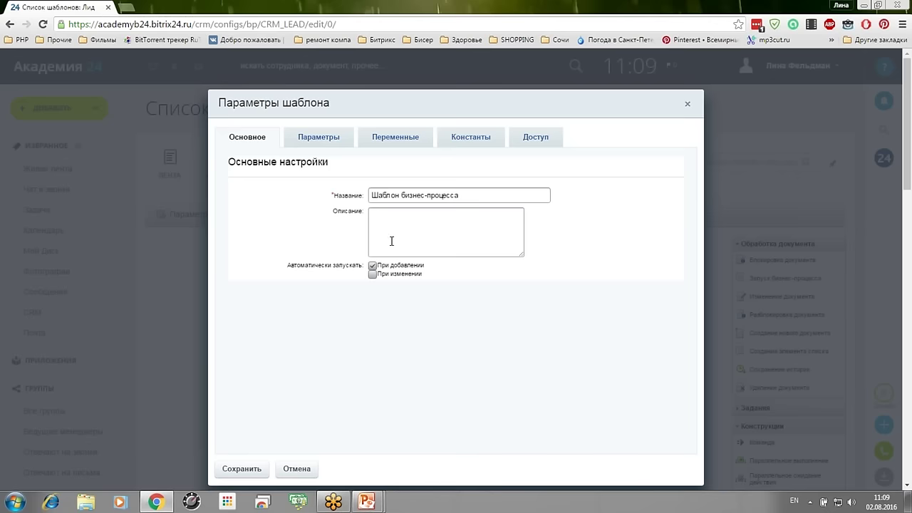
{"action": "left_click", "coordinate": [465, 192]}
{"action": "left_click_drag", "start_coordinate": [465, 192], "coordinate": [368, 198]}
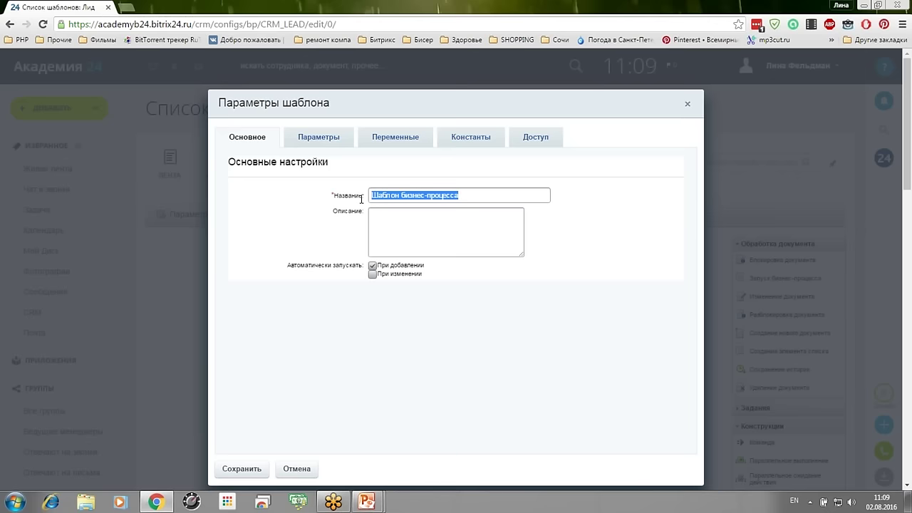
{"action": "key", "text": "alt+shift"}
{"action": "type", "text": "Клиент ус"}
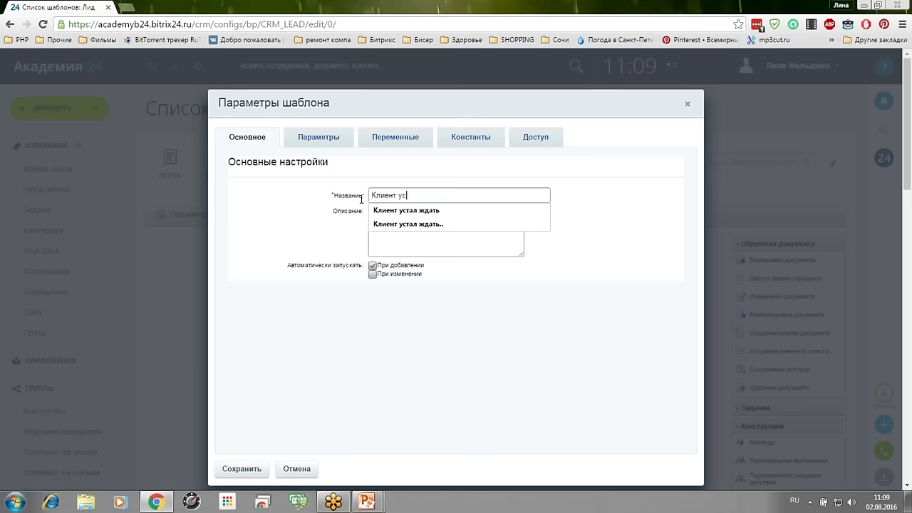
{"action": "type", "text": "тал ждать"}
{"action": "left_click", "coordinate": [257, 467]}
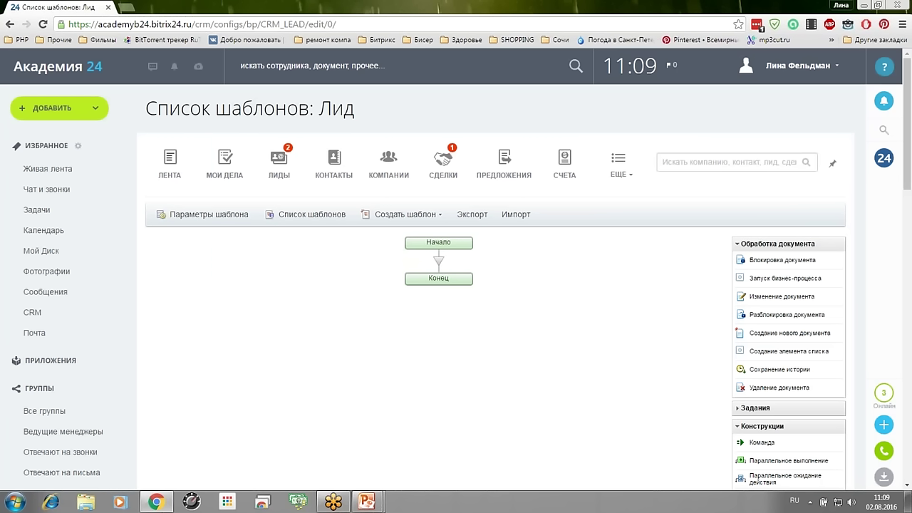
- Add a template variable with identifier Status and name «Первоначальный статус», and save the template parameters
{"action": "key", "text": "alt+Tab"}
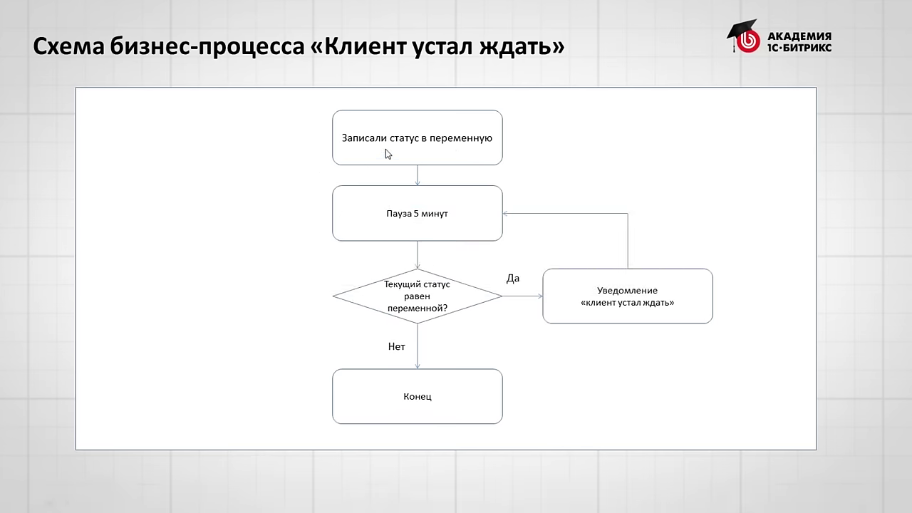
{"action": "key", "text": "alt+Tab"}
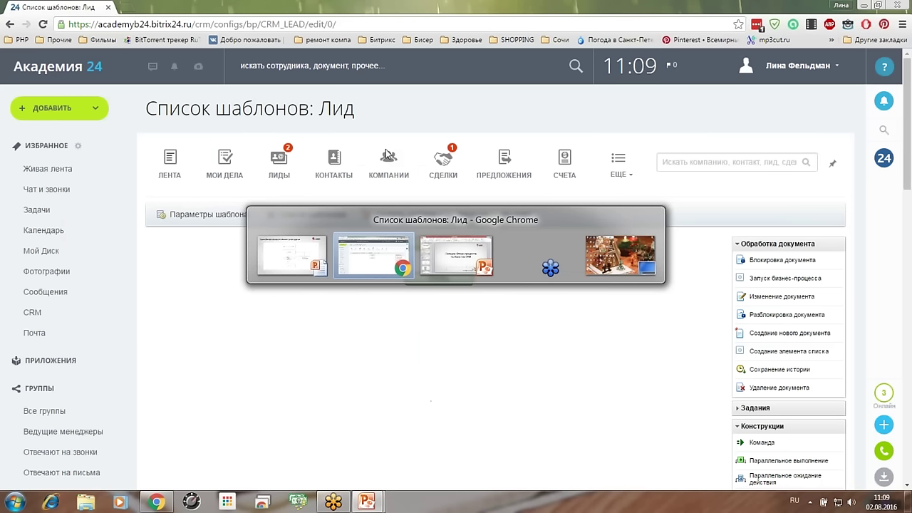
{"action": "key", "text": "alt+Tab"}
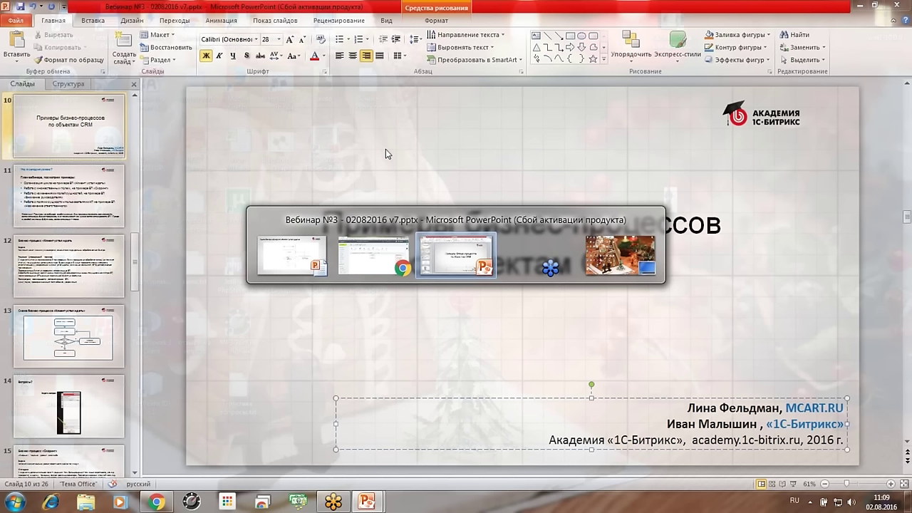
{"action": "left_click", "coordinate": [401, 249]}
{"action": "left_click", "coordinate": [399, 136]}
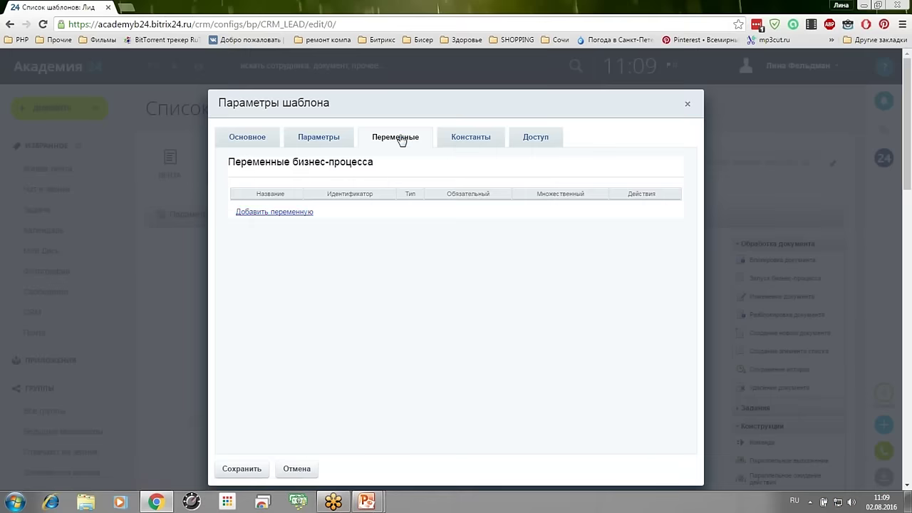
{"action": "left_click", "coordinate": [301, 213]}
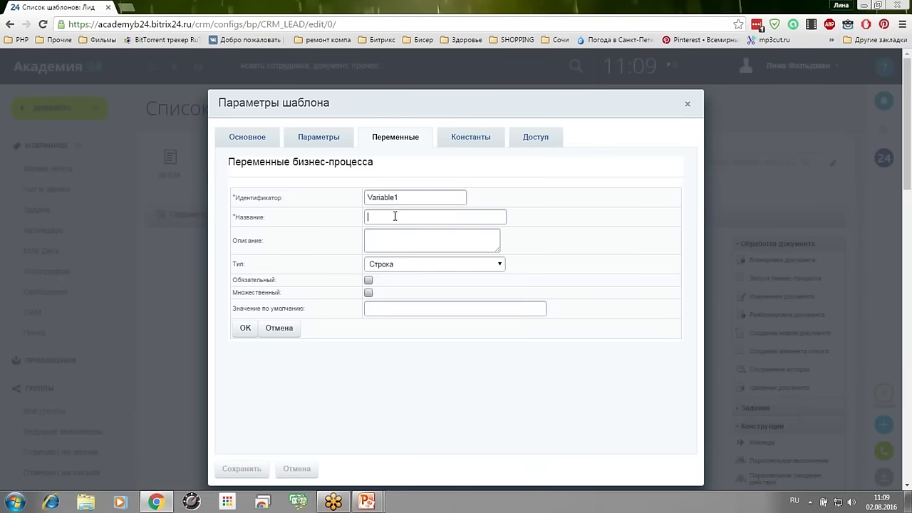
{"action": "left_click_drag", "start_coordinate": [402, 198], "coordinate": [353, 197]}
{"action": "key", "text": "alt+shift"}
{"action": "type", "text": "Status"}
{"action": "left_click", "coordinate": [419, 218]}
{"action": "key", "text": "alt+shift"}
{"action": "type", "text": "Первоначальный статус"}
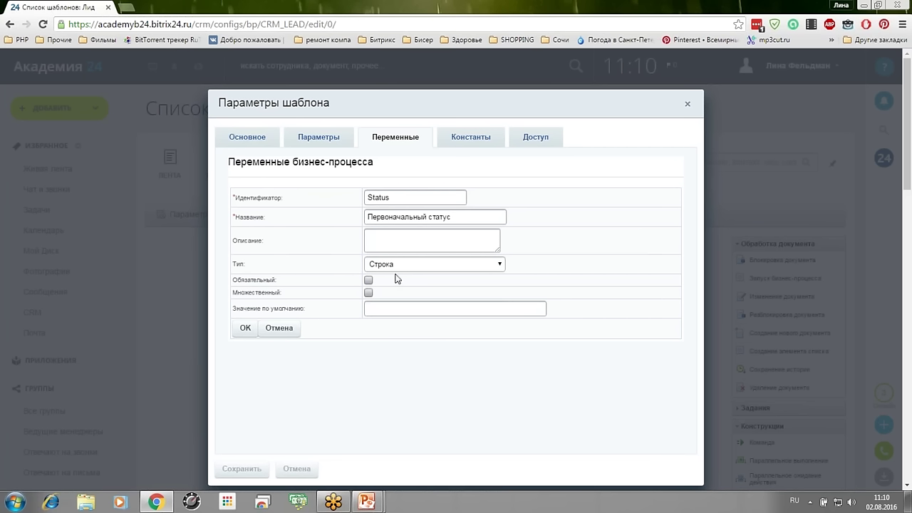
{"action": "left_click", "coordinate": [247, 330]}
{"action": "left_click", "coordinate": [254, 469]}
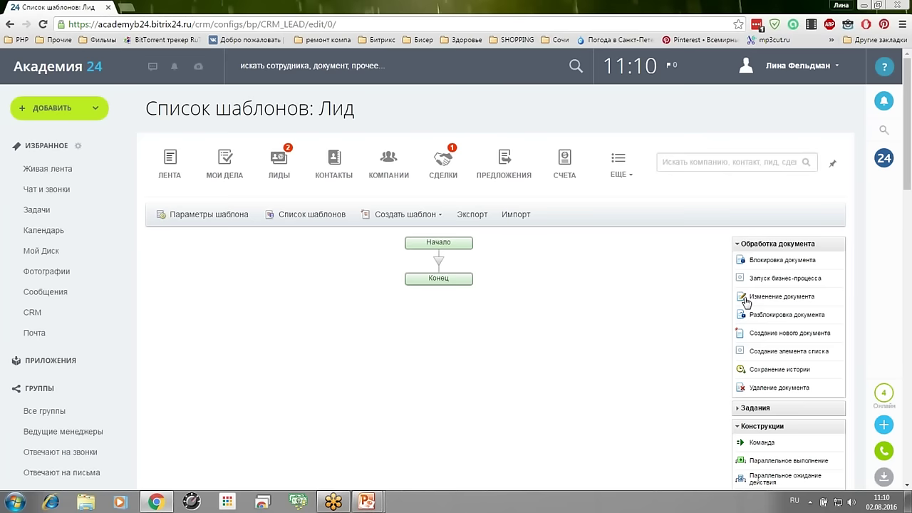
- Insert an «Изменение переменных» action between «Начало» and «Конец» in the process diagram
{"action": "scroll", "coordinate": [747, 302], "scroll_direction": "down", "scroll_amount": 2}
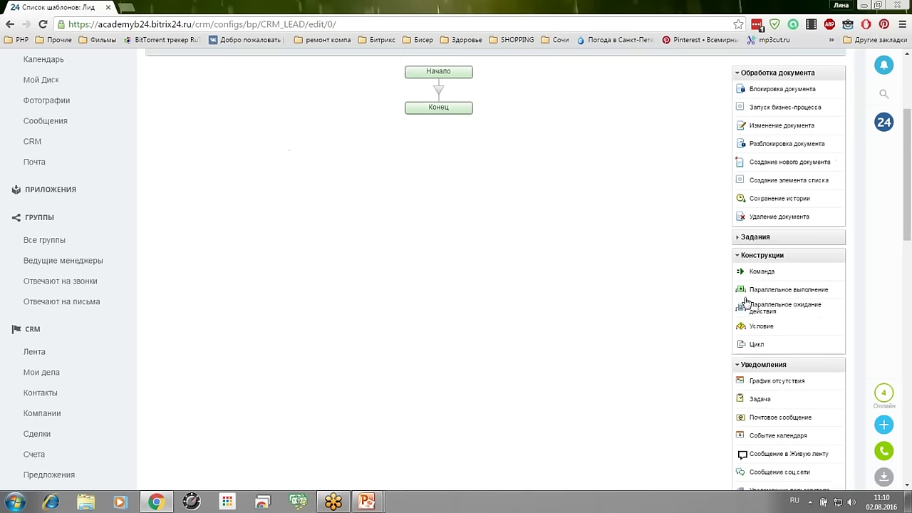
{"action": "left_click", "coordinate": [739, 257]}
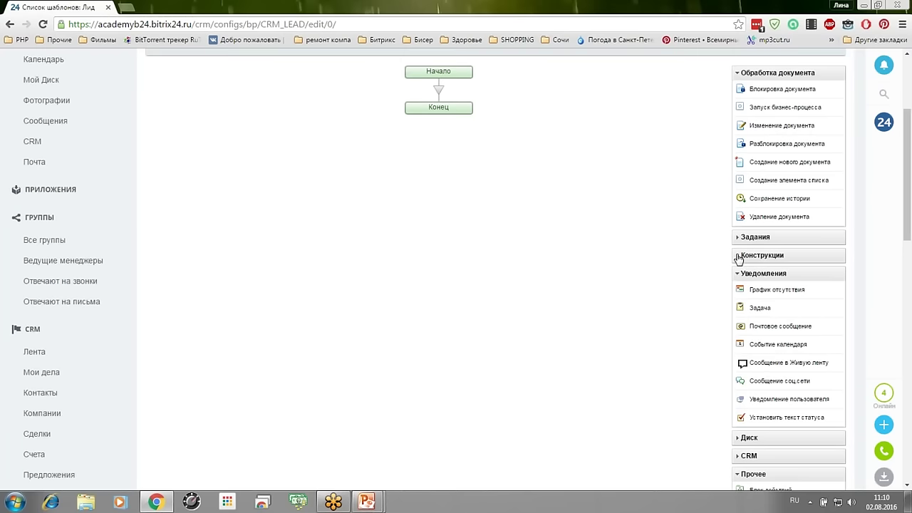
{"action": "scroll", "coordinate": [749, 387], "scroll_direction": "down", "scroll_amount": 2}
{"action": "left_click_drag", "start_coordinate": [744, 373], "coordinate": [439, 292]}
- Title the variable-change action «Запись первоначального статуса»
{"action": "left_click", "coordinate": [471, 278]}
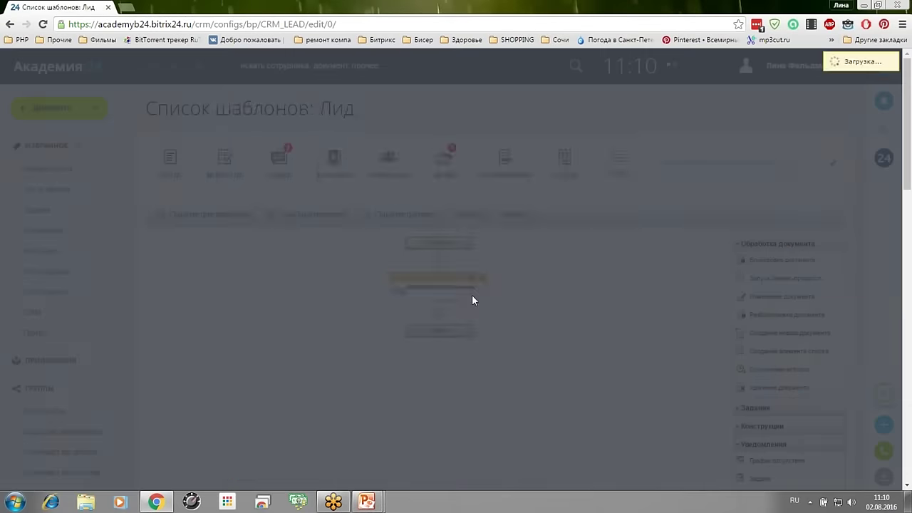
{"action": "left_click_drag", "start_coordinate": [377, 183], "coordinate": [464, 183]}
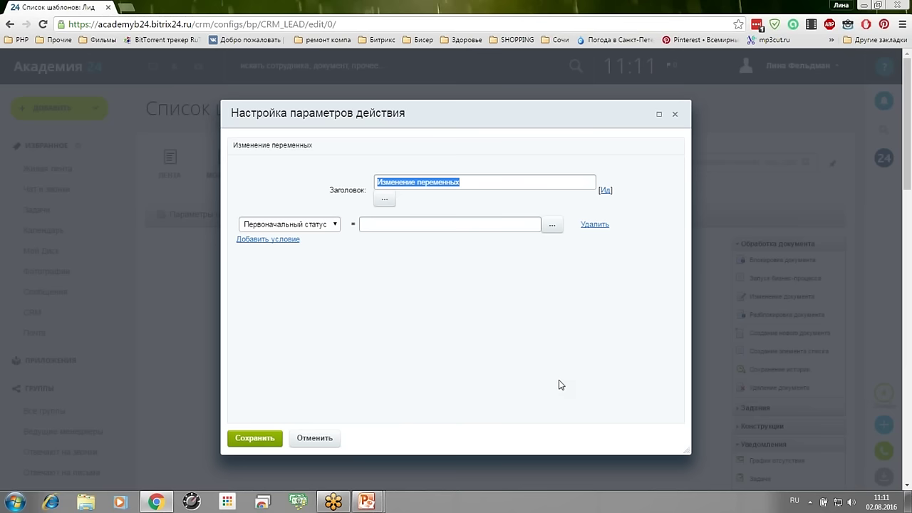
{"action": "type", "text": "Запись с"}
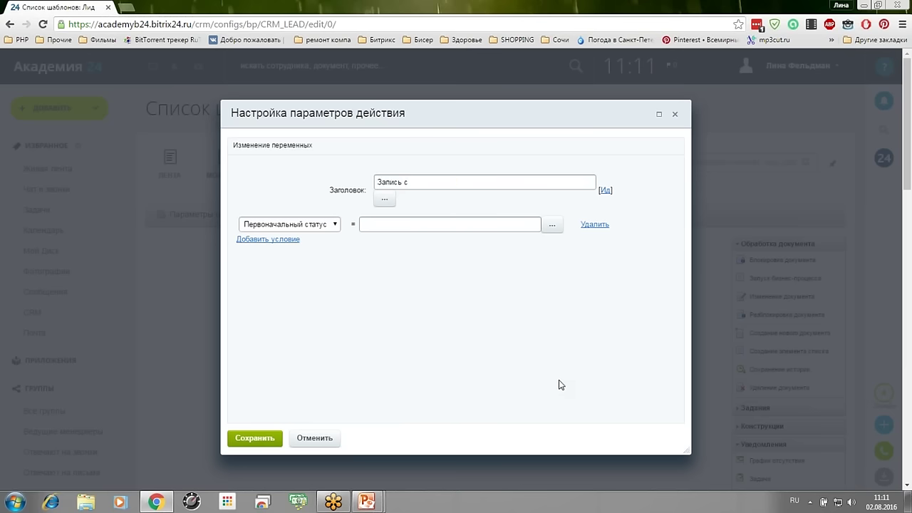
{"action": "type", "text": "татуса"}
{"action": "key", "text": "ctrl+Left"}
{"action": "type", "text": "первоначального"}
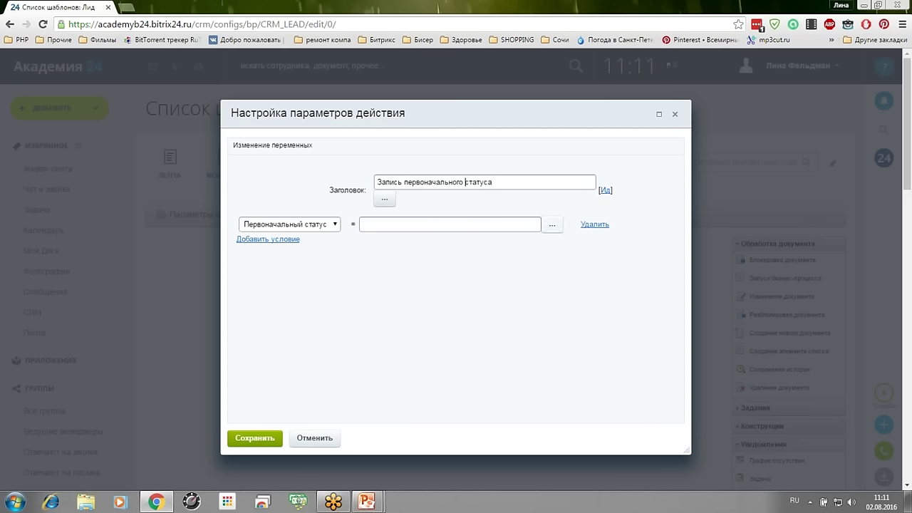
- Assign the document field «Статус (текст)» to the variable «Первоначальный статус» and save the action settings
{"action": "left_click", "coordinate": [552, 225]}
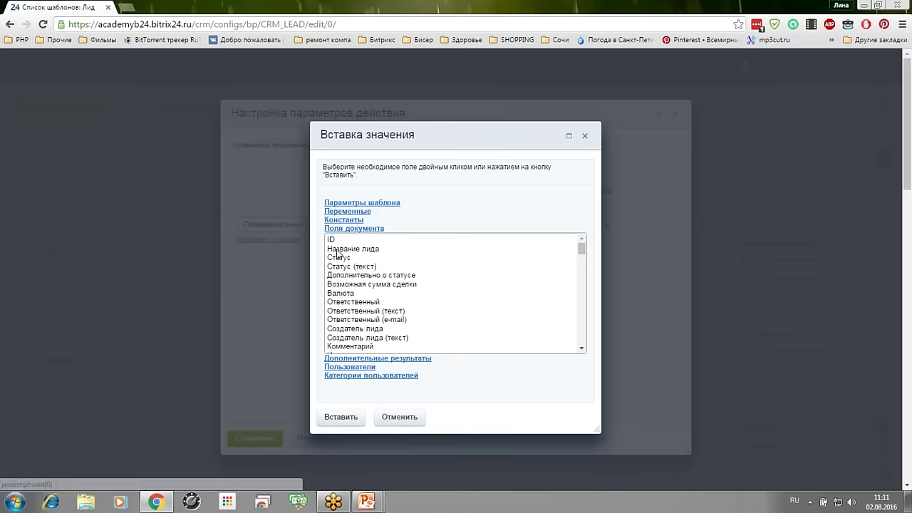
{"action": "left_click", "coordinate": [348, 268]}
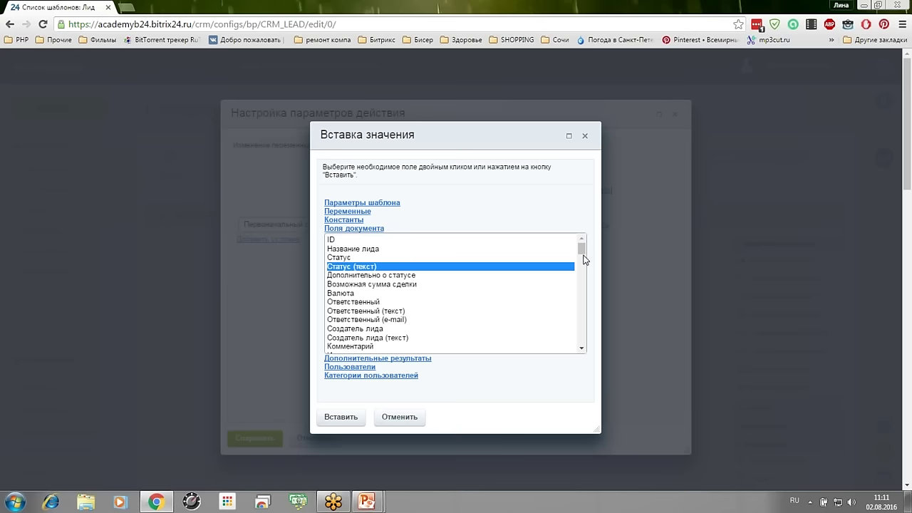
{"action": "left_click_drag", "start_coordinate": [581, 251], "coordinate": [479, 254]}
{"action": "left_click", "coordinate": [341, 417]}
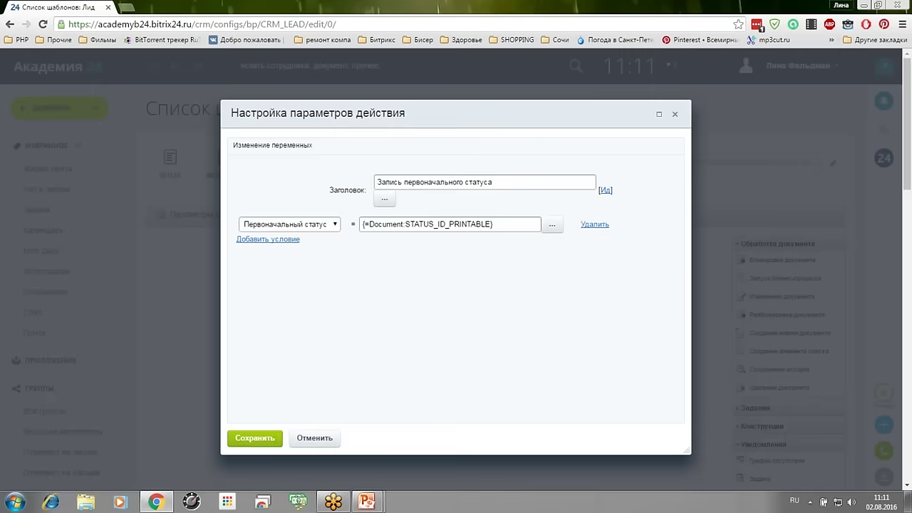
{"action": "left_click", "coordinate": [250, 441]}
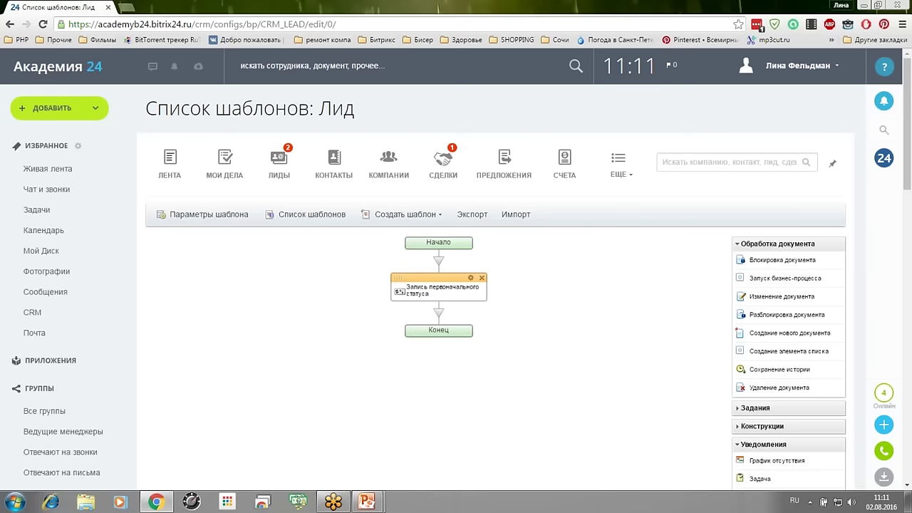
- Insert a «Пауза в выполнении» action after «Запись первоначального статуса» in the process diagram
{"action": "key", "text": "alt+Tab"}
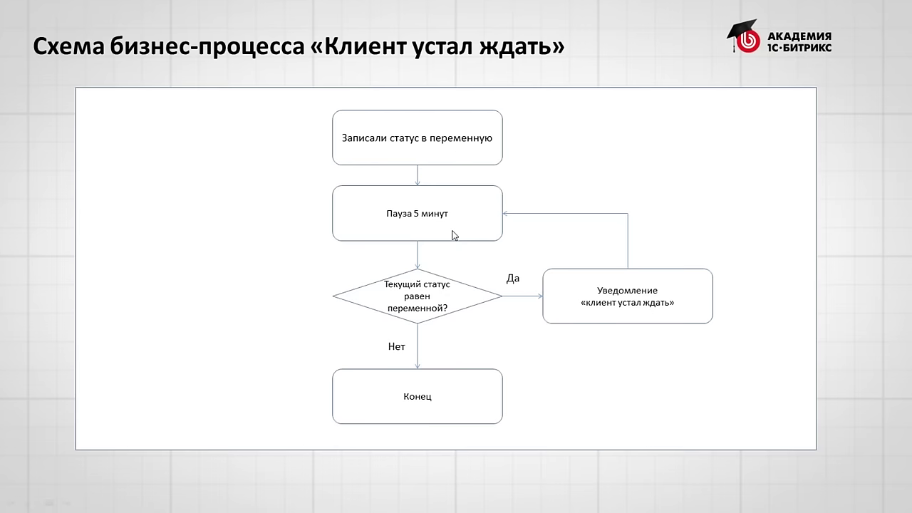
{"action": "key", "text": "alt+Tab"}
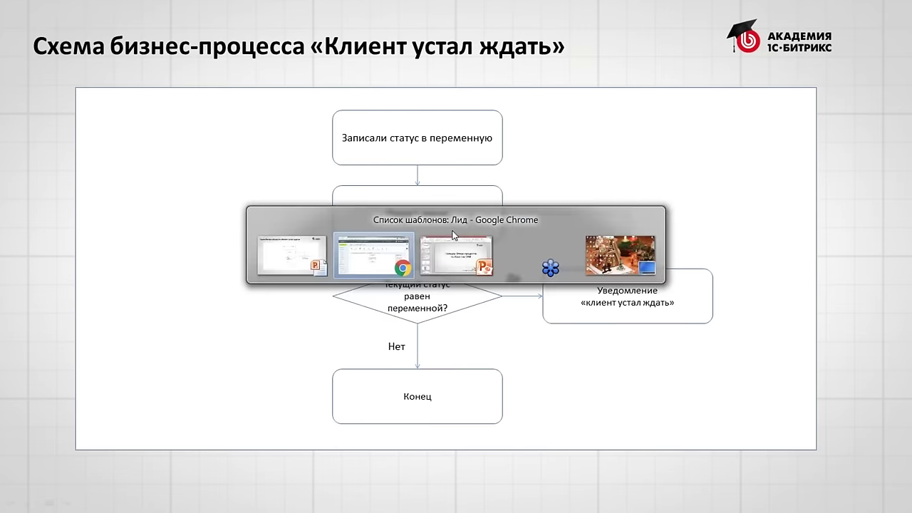
{"action": "key", "text": "alt+Tab"}
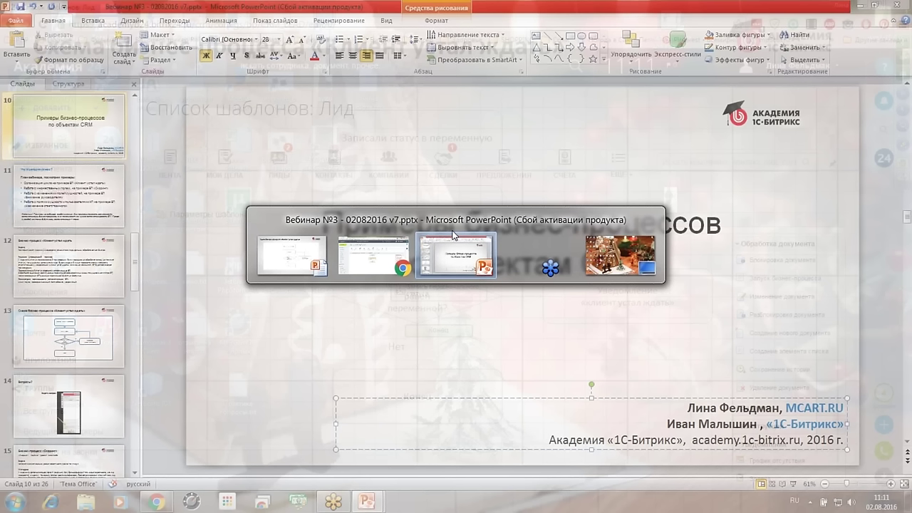
{"action": "key", "text": "alt+shift+Tab"}
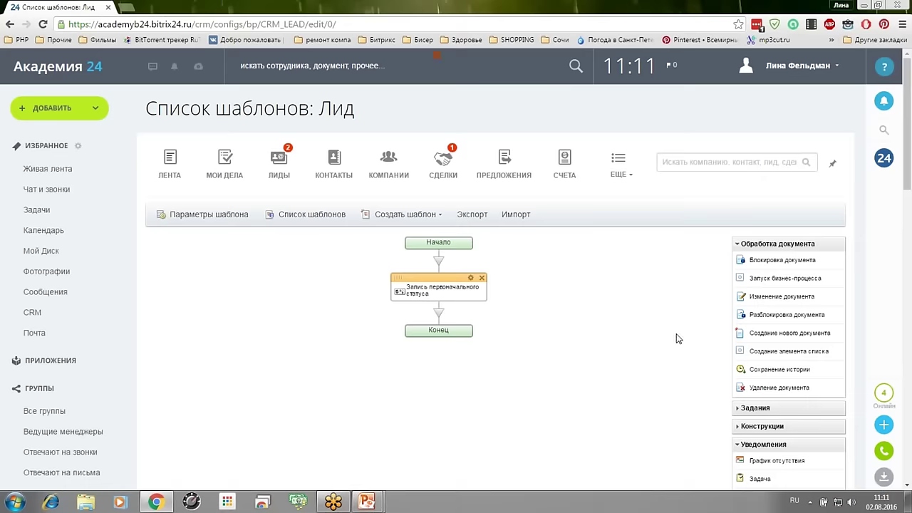
{"action": "left_click", "coordinate": [738, 244]}
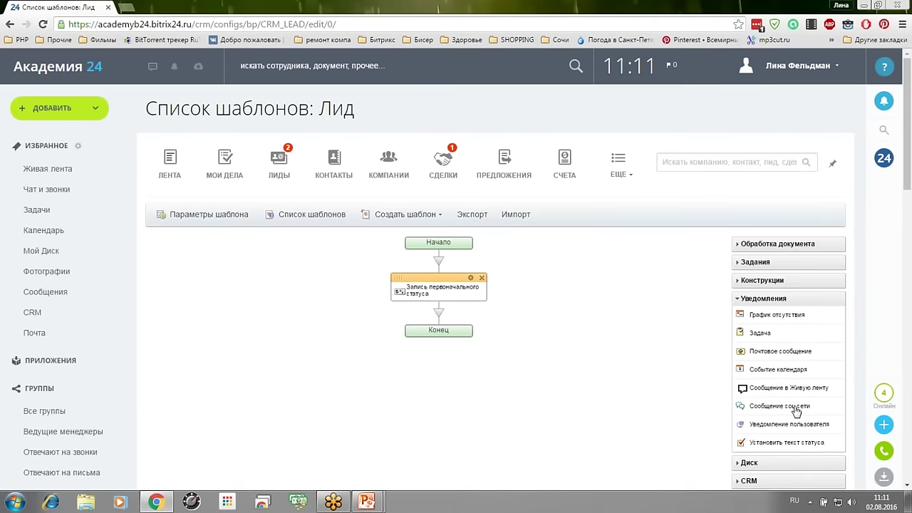
{"action": "scroll", "coordinate": [796, 412], "scroll_direction": "down", "scroll_amount": 1}
{"action": "scroll", "coordinate": [796, 412], "scroll_direction": "down", "scroll_amount": 4}
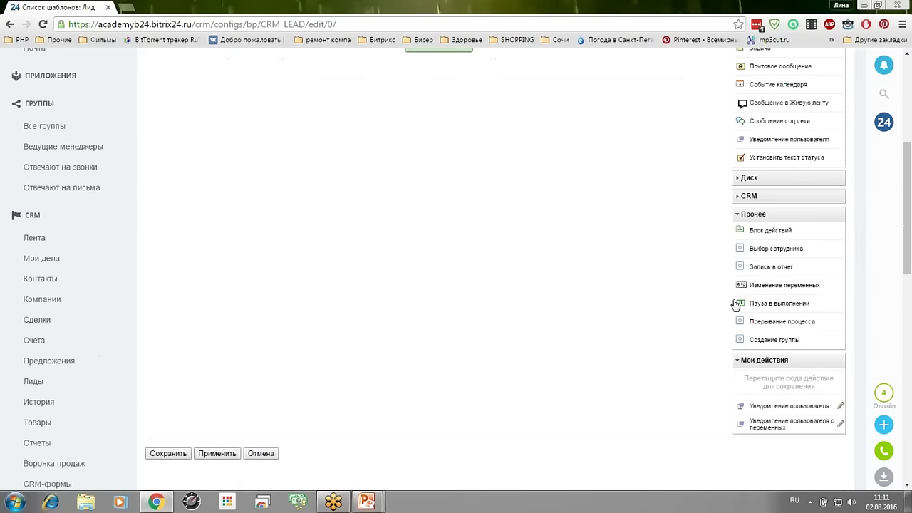
{"action": "left_click_drag", "start_coordinate": [739, 303], "coordinate": [441, 314]}
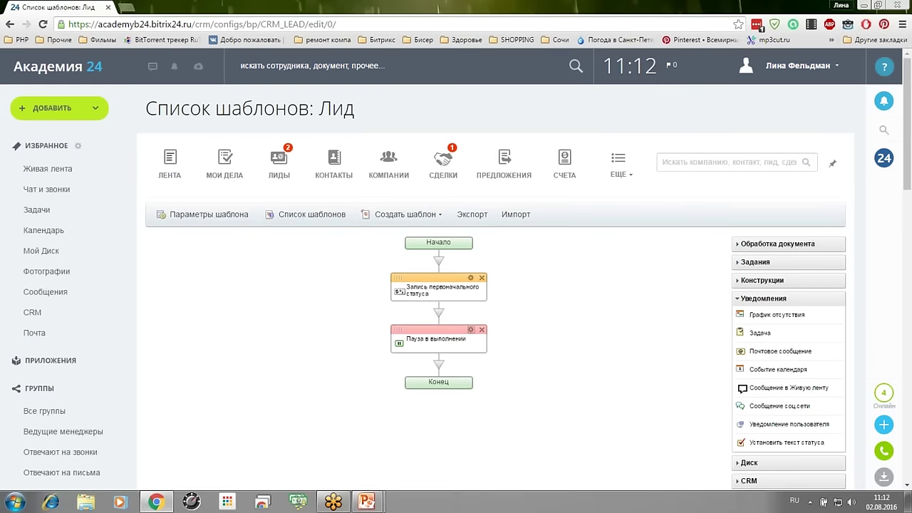
- Set the pause action's waiting time to 5 minutes, title it «Пауза 5 минут» and save its settings
{"action": "left_click", "coordinate": [471, 330]}
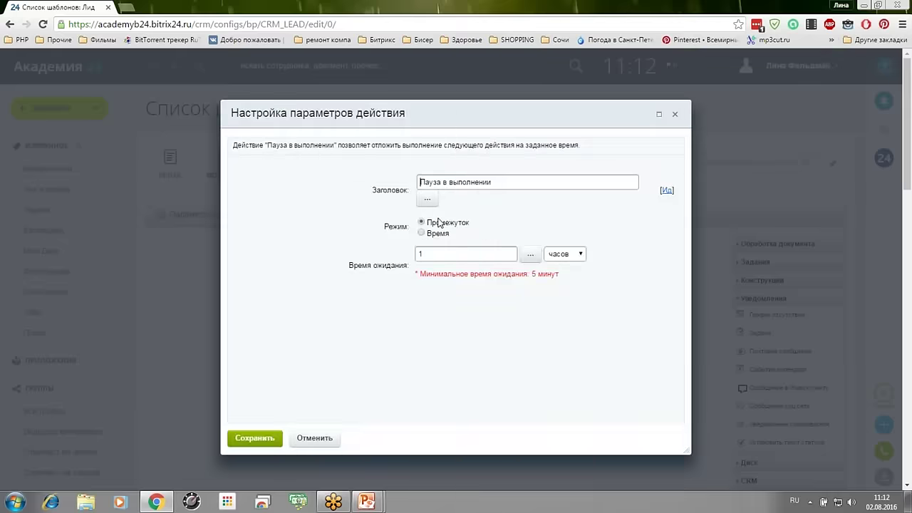
{"action": "left_click", "coordinate": [561, 258]}
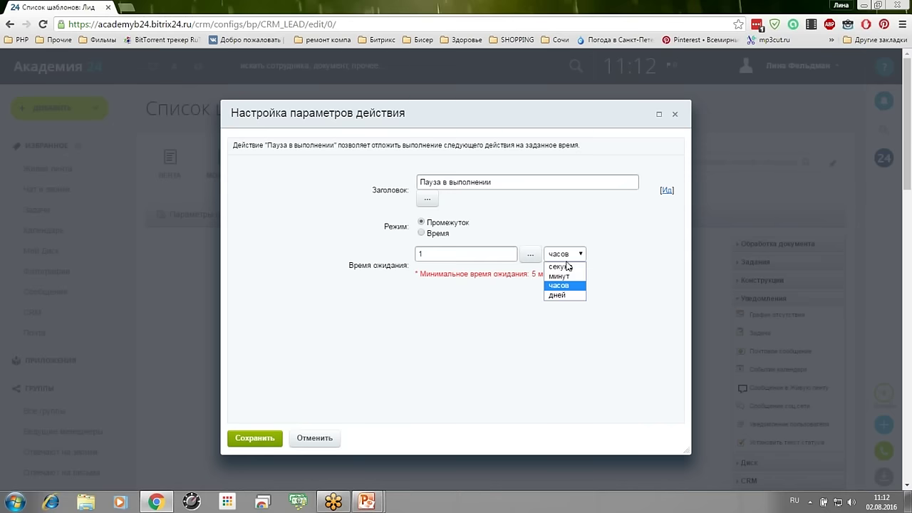
{"action": "left_click", "coordinate": [567, 276]}
{"action": "left_click", "coordinate": [447, 254]}
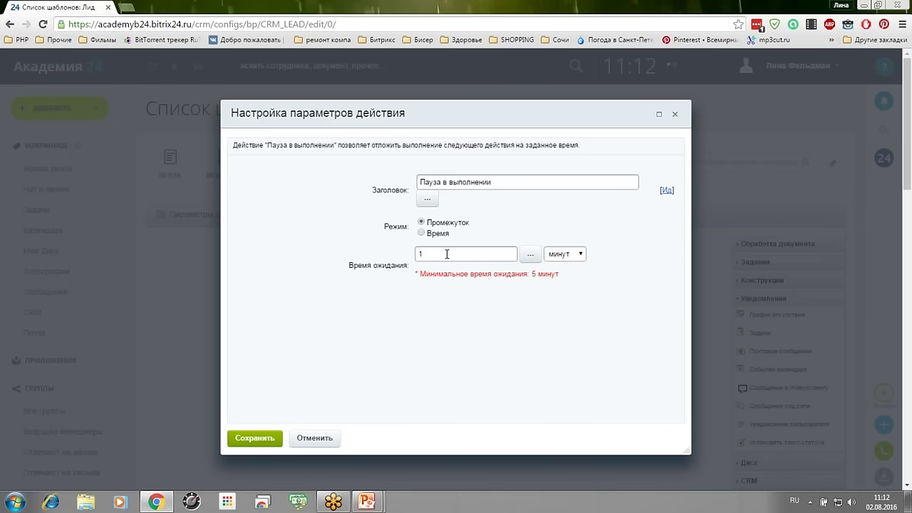
{"action": "key", "text": "BackSpace"}
{"action": "type", "text": "5"}
{"action": "left_click_drag", "start_coordinate": [444, 182], "coordinate": [530, 185]}
{"action": "type", "text": "5 минут"}
{"action": "left_click", "coordinate": [273, 443]}
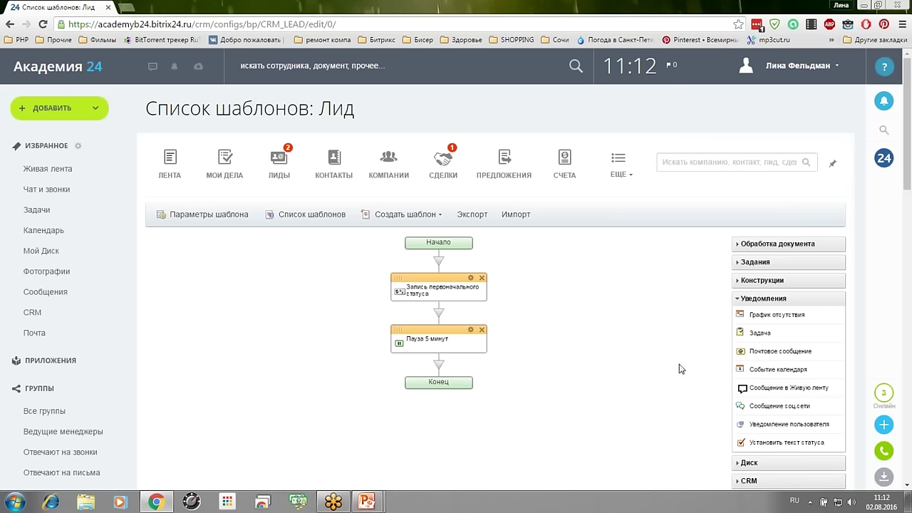
- Insert a «Цикл» construct after «Пауза 5 минут» and title it «Пока лид не поменяет статус...»
{"action": "left_click", "coordinate": [734, 300]}
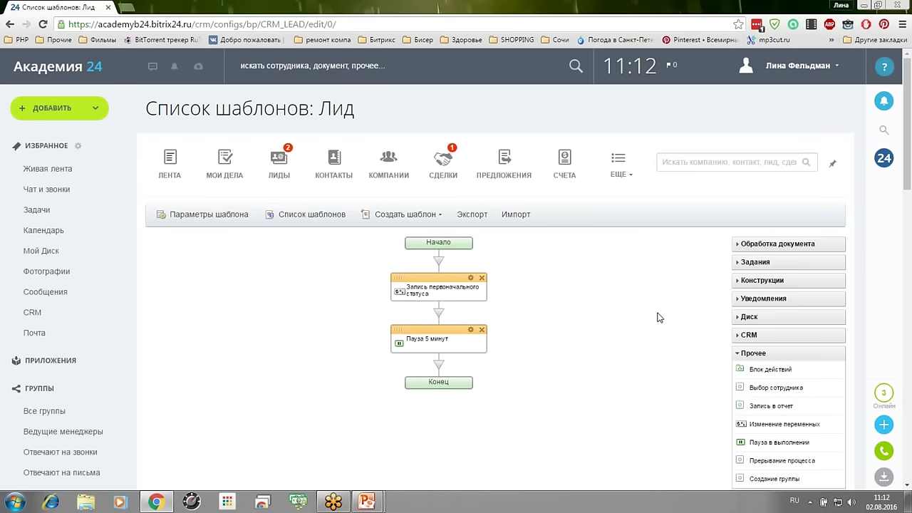
{"action": "left_click", "coordinate": [737, 284]}
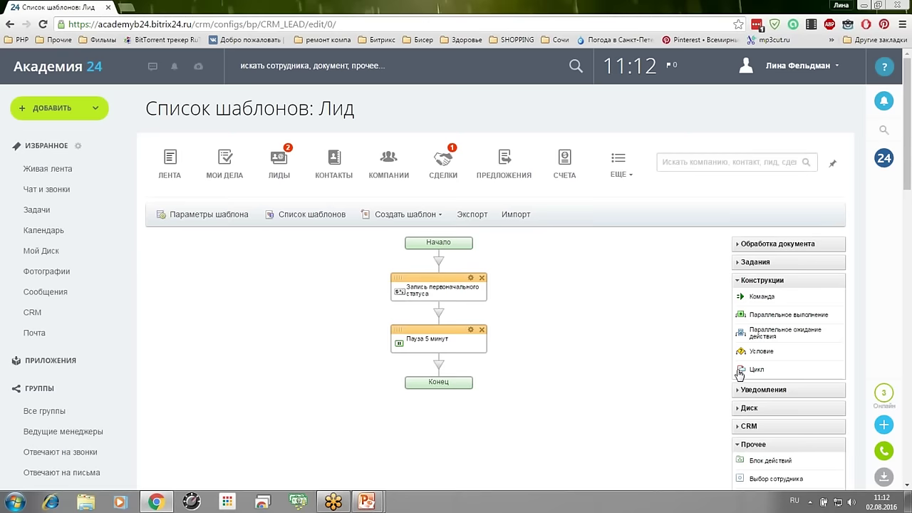
{"action": "left_click_drag", "start_coordinate": [740, 372], "coordinate": [445, 374]}
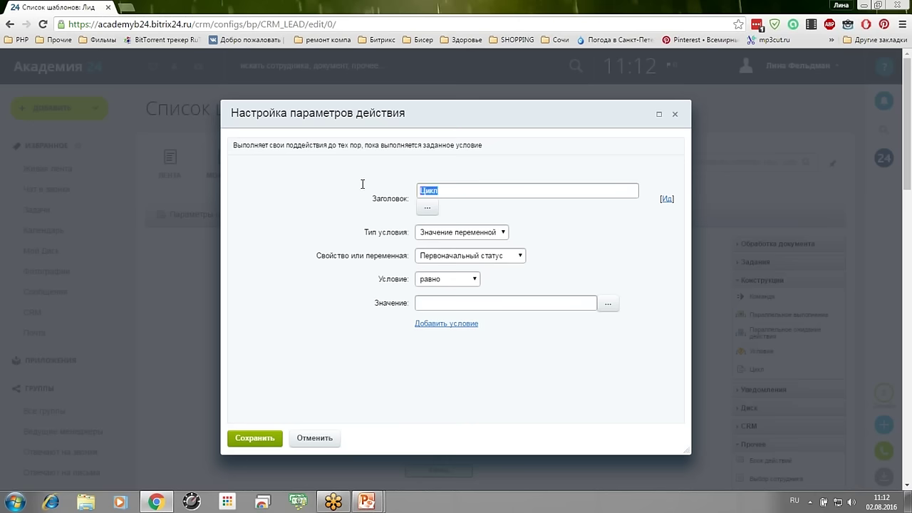
{"action": "type", "text": "Пока линд не поменяет ста"}
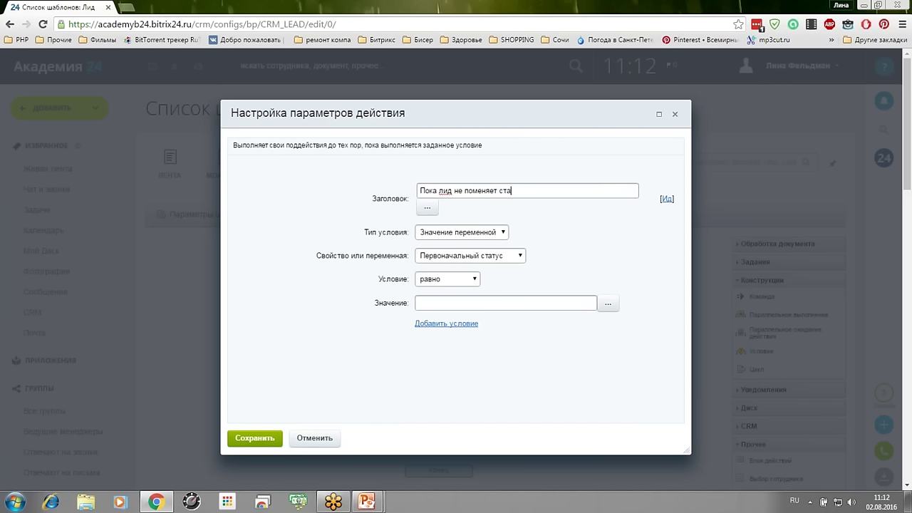
{"action": "type", "text": "тус..."}
- Make the loop compare the variable «Первоначальный статус» for equality with the document field «Статус (текст)» and save its settings
{"action": "left_click", "coordinate": [606, 304]}
{"action": "left_click", "coordinate": [378, 266]}
{"action": "left_click", "coordinate": [342, 418]}
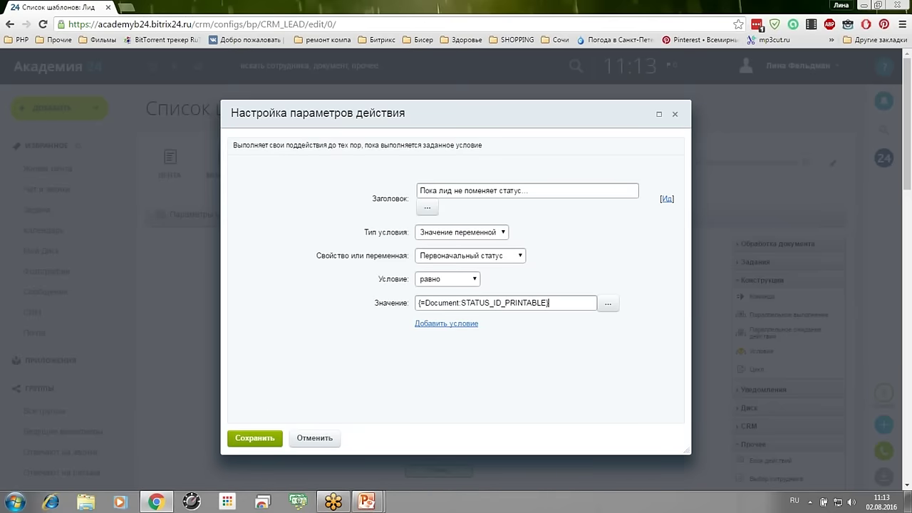
{"action": "left_click", "coordinate": [260, 445]}
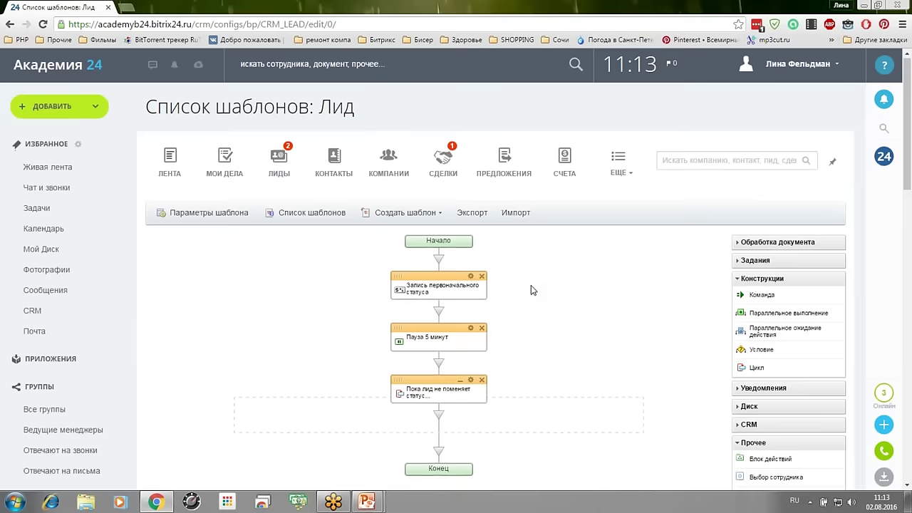
- Insert an «Уведомление пользователя» action inside the loop «Пока лид не поменяет статус...»
{"action": "scroll", "coordinate": [531, 285], "scroll_direction": "down", "scroll_amount": 3}
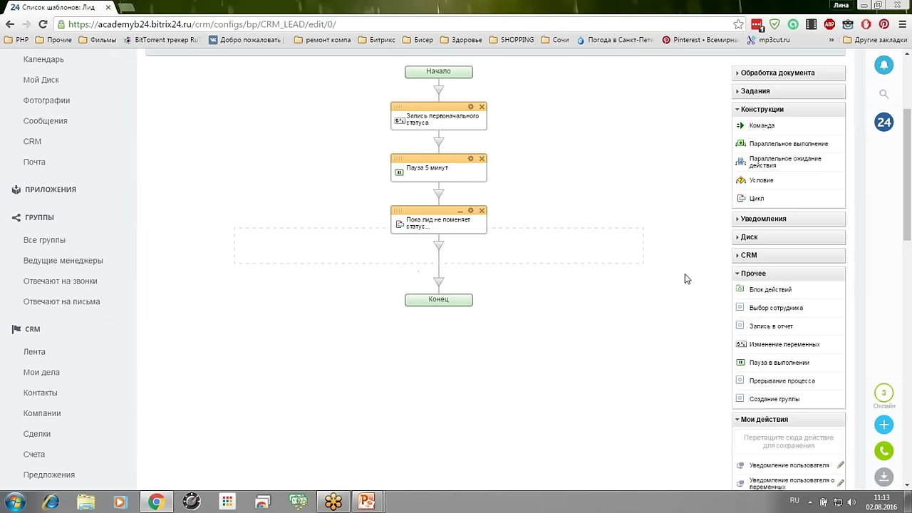
{"action": "left_click", "coordinate": [737, 278]}
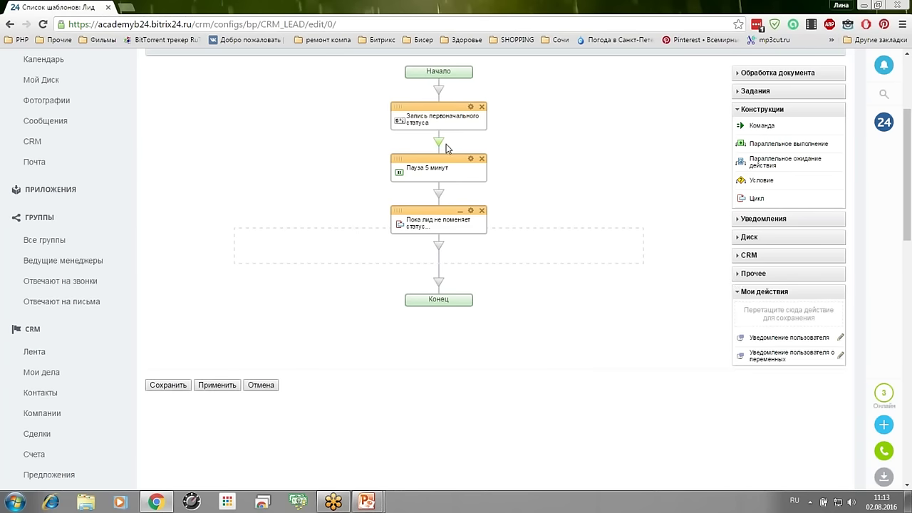
{"action": "left_click", "coordinate": [737, 220]}
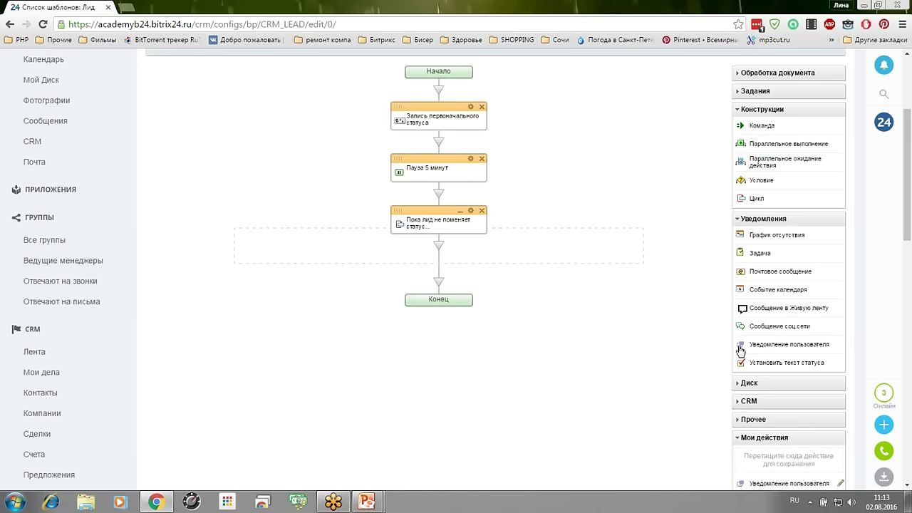
{"action": "left_click_drag", "start_coordinate": [740, 349], "coordinate": [438, 244]}
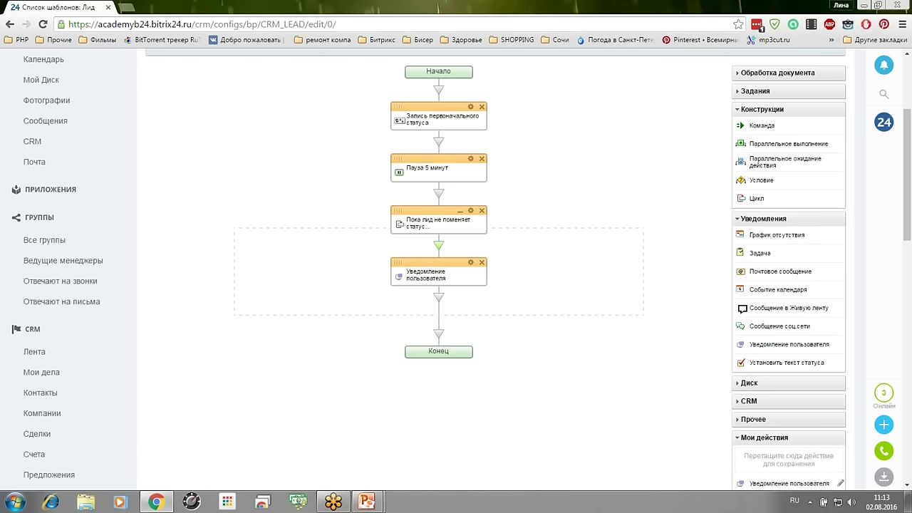
- Set the sender of the user notification to the document field «Создатель лида»
{"action": "left_click", "coordinate": [470, 262]}
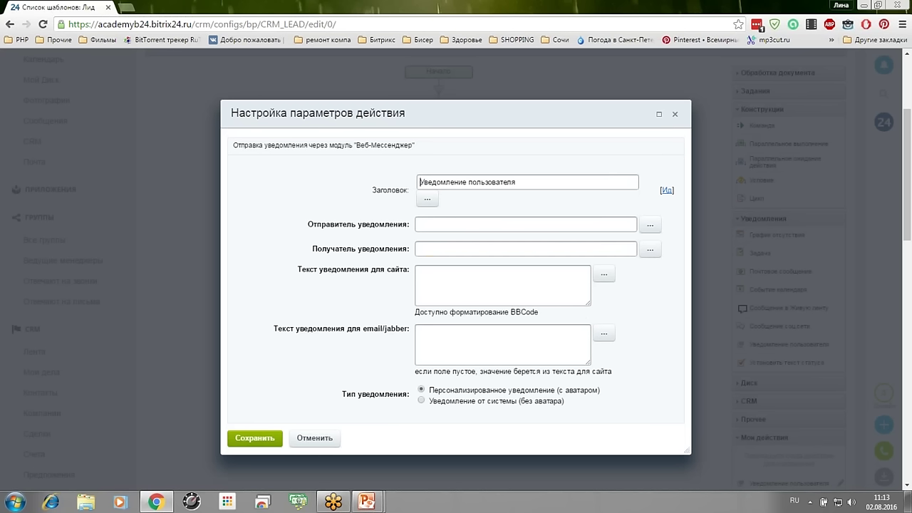
{"action": "left_click", "coordinate": [650, 225]}
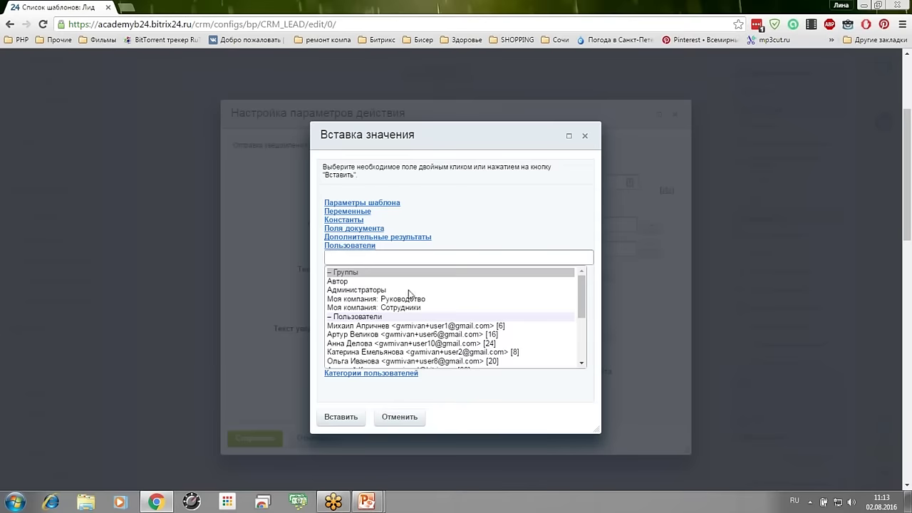
{"action": "left_click", "coordinate": [362, 229]}
{"action": "left_click", "coordinate": [352, 249]}
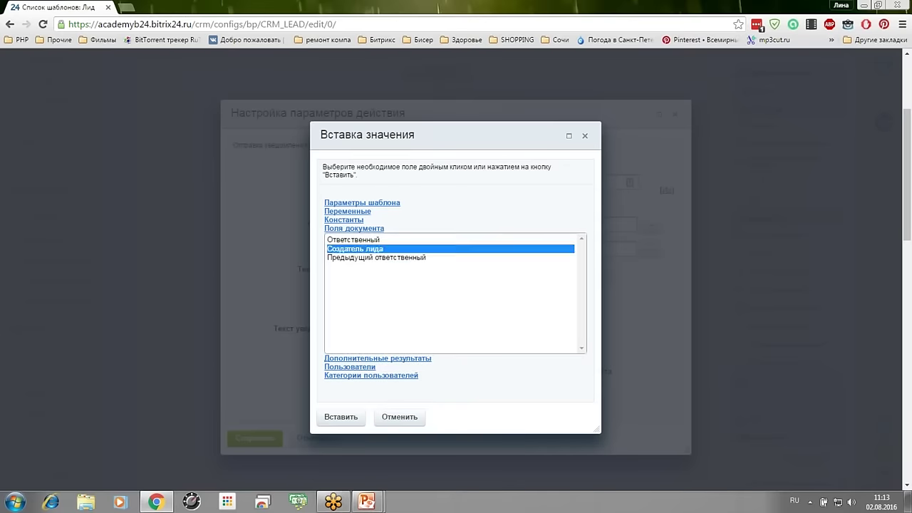
{"action": "left_click", "coordinate": [360, 419]}
- Set the recipient of the notification to the document field «Ответственный»
{"action": "left_click", "coordinate": [469, 249]}
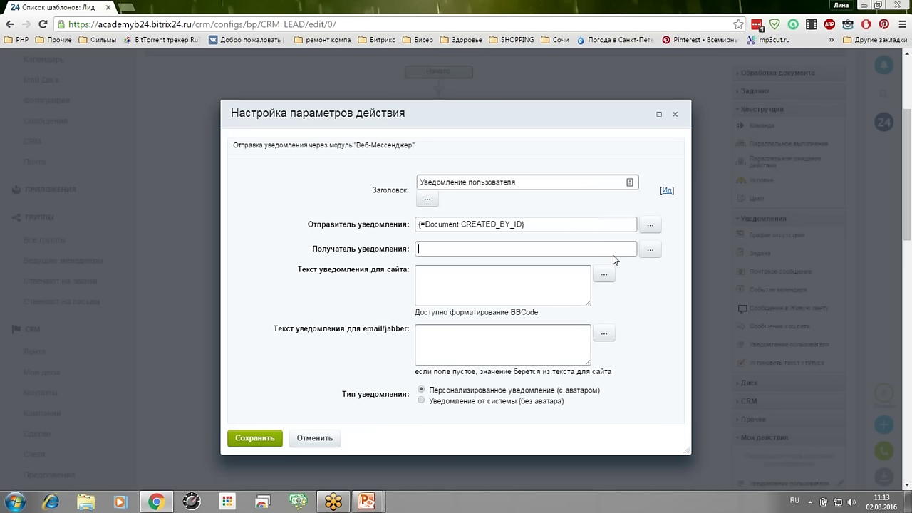
{"action": "left_click", "coordinate": [650, 249]}
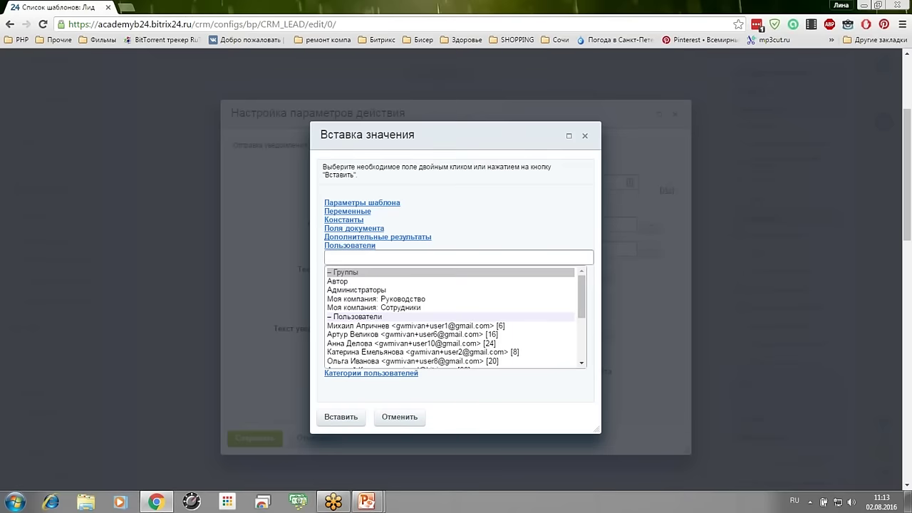
{"action": "left_click", "coordinate": [339, 231]}
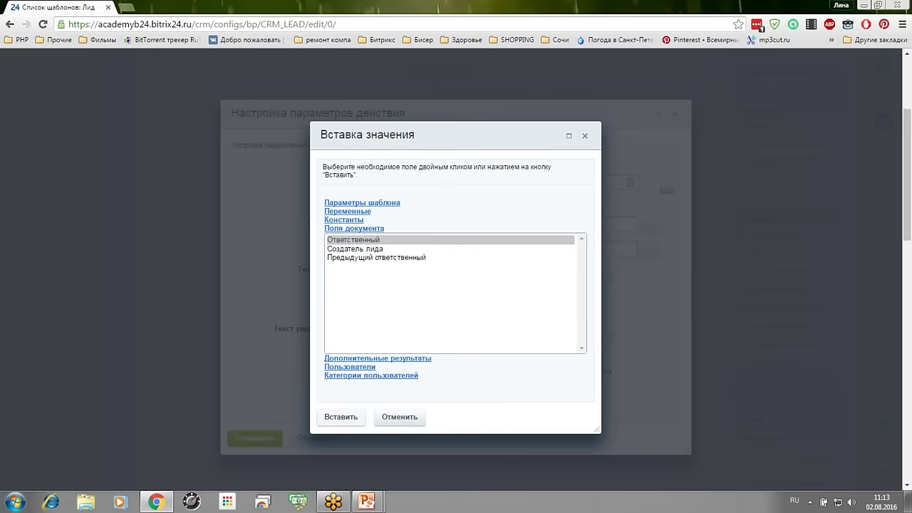
{"action": "left_click", "coordinate": [345, 418]}
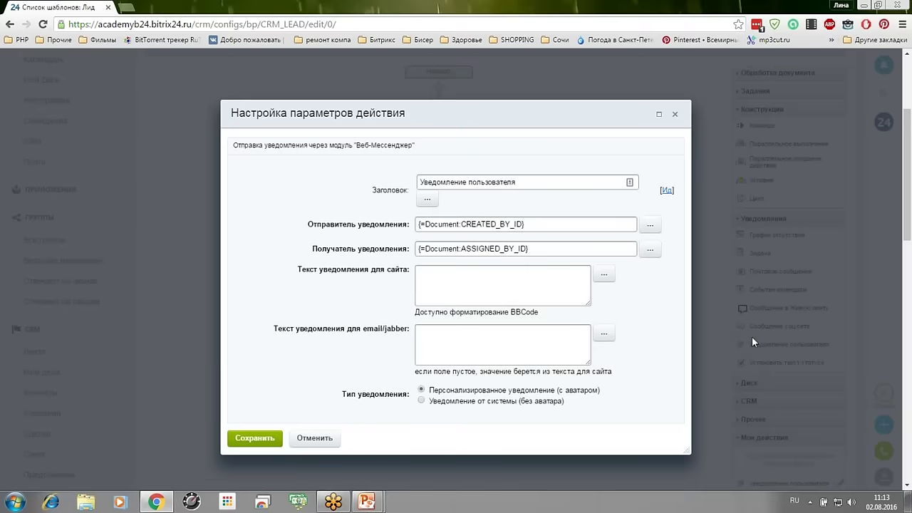
- Write the site notification text «Лид {=Document:TITLE} - клиент устал ждать!», inserting the lead title as a document field
{"action": "type", "text": "О"}
{"action": "key", "text": "BackSpace"}
{"action": "type", "text": "Кы"}
{"action": "key", "text": "alt+shift"}
{"action": "key", "text": "BackSpace"}
{"action": "key", "text": "BackSpace"}
{"action": "key", "text": "alt+shift"}
{"action": "type", "text": "Лид"}
{"action": "left_click", "coordinate": [603, 275]}
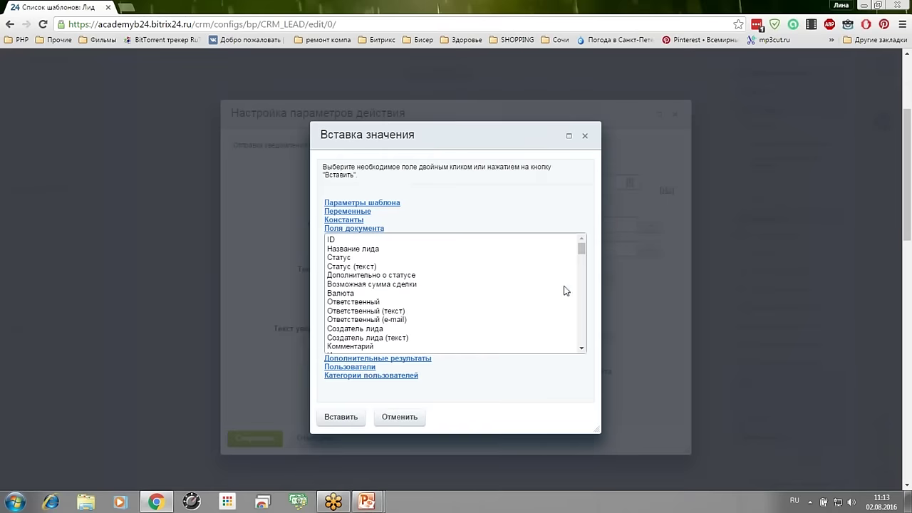
{"action": "left_click", "coordinate": [377, 249]}
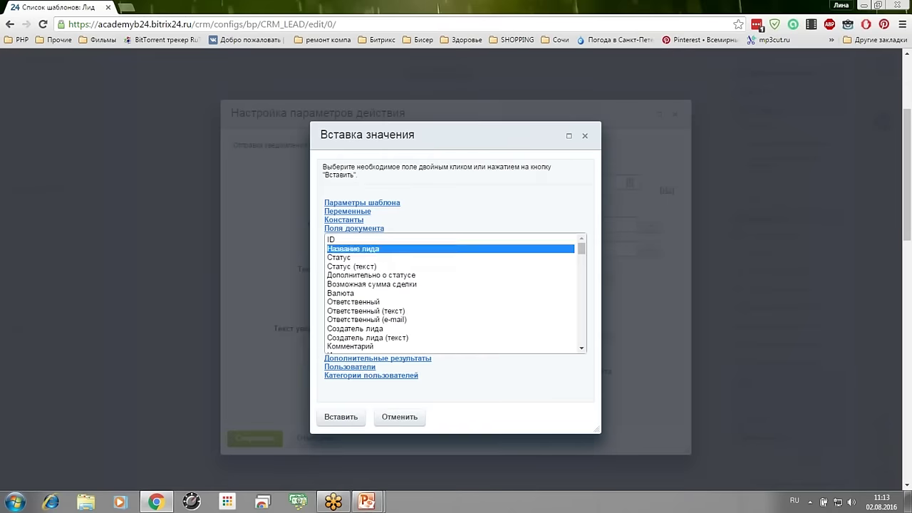
{"action": "left_click", "coordinate": [350, 423]}
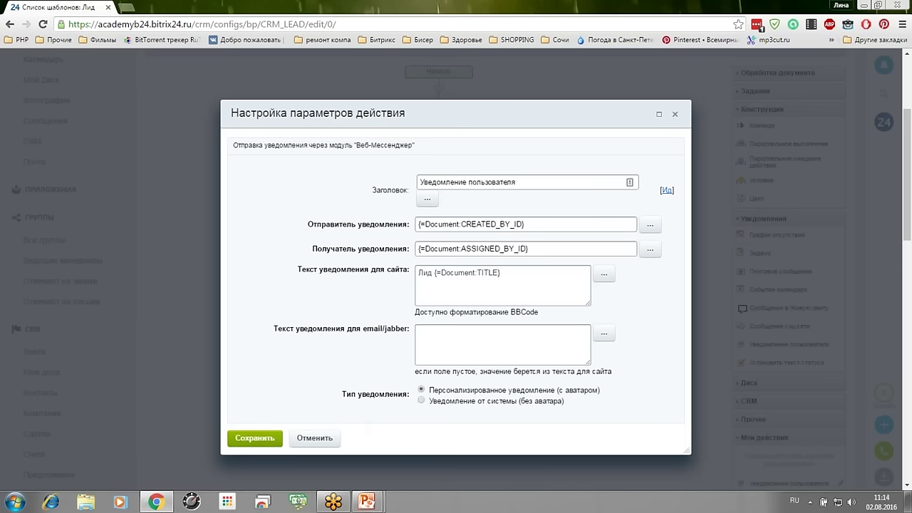
{"action": "type", "text": "- клиент устал ждать!"}
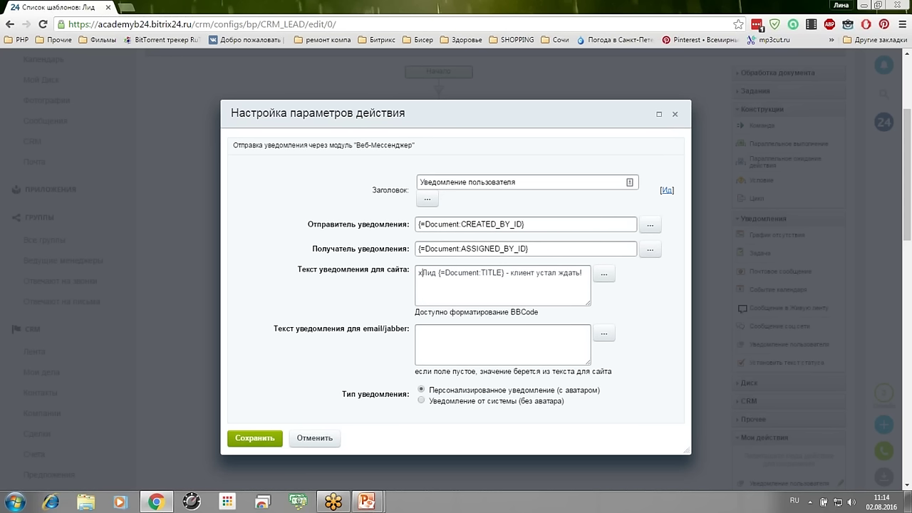
- Wrap «Лид {=Document:TITLE}» in [url=] and [/url] tags in the site notification text and save the action settings
{"action": "key", "text": "alt+shift"}
{"action": "type", "text": "["}
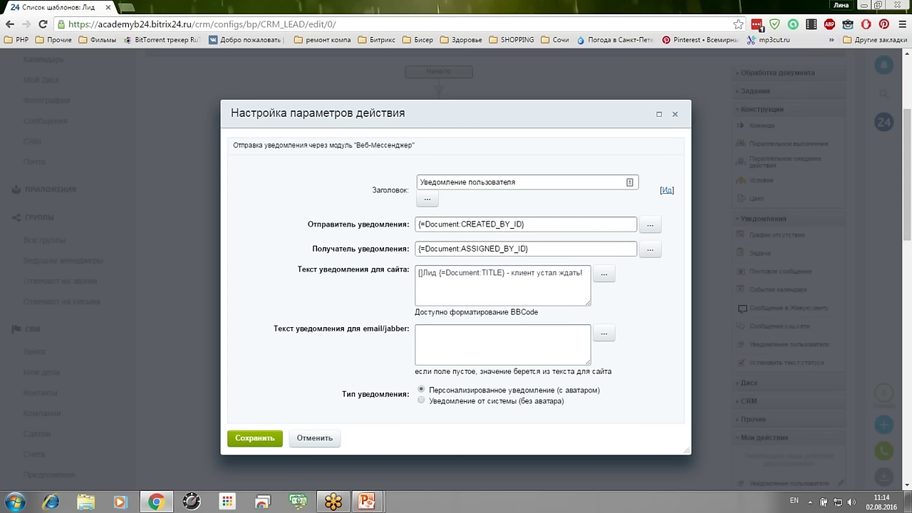
{"action": "type", "text": "url="}
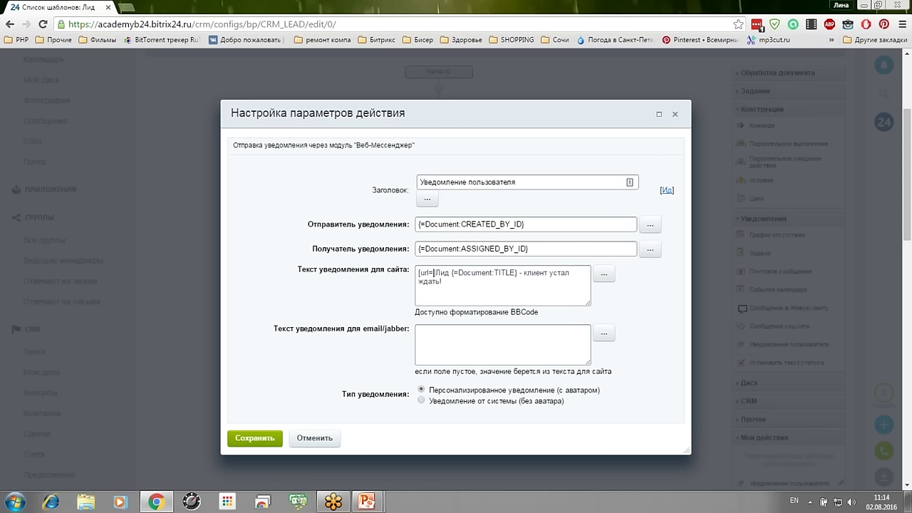
{"action": "type", "text": "]"}
{"action": "left_click", "coordinate": [516, 273]}
{"action": "type", "text": "[/url"}
{"action": "left_click", "coordinate": [244, 439]}
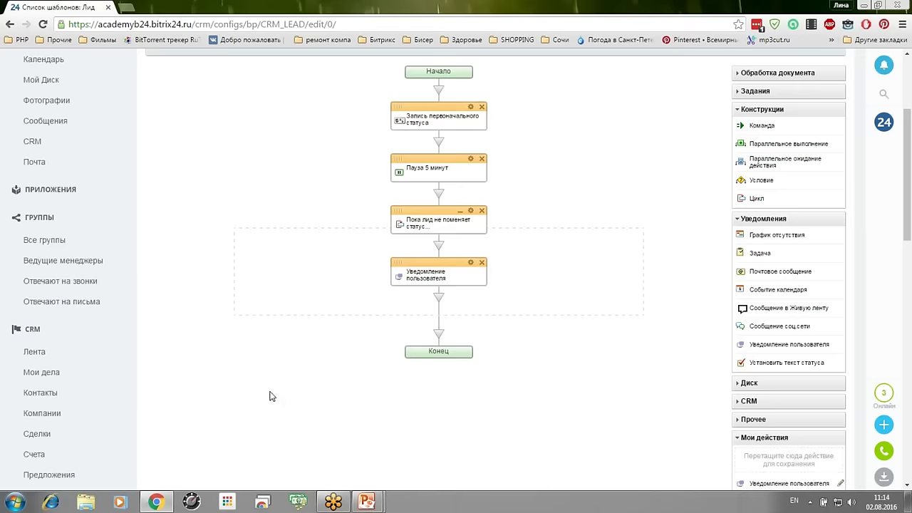
- Apply the changes to the business process template, keeping it open in the designer
{"action": "scroll", "coordinate": [269, 397], "scroll_direction": "down", "scroll_amount": 4}
{"action": "scroll", "coordinate": [242, 345], "scroll_direction": "up", "scroll_amount": 1}
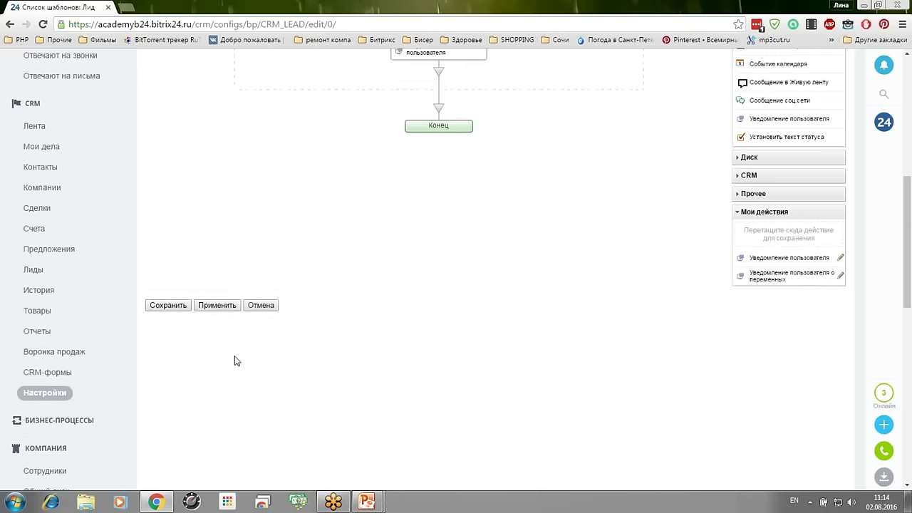
{"action": "scroll", "coordinate": [236, 385], "scroll_direction": "up", "scroll_amount": 2}
{"action": "left_click", "coordinate": [219, 418]}
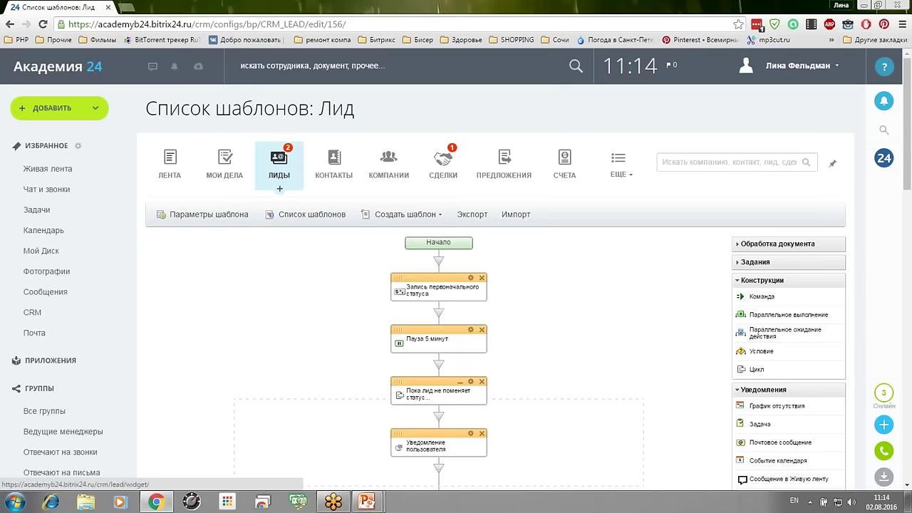
- Open the leads section in a new browser tab, switch it to the list view and open the lead «Тестовый лид»
{"action": "right_click", "coordinate": [285, 166]}
{"action": "left_click", "coordinate": [313, 173]}
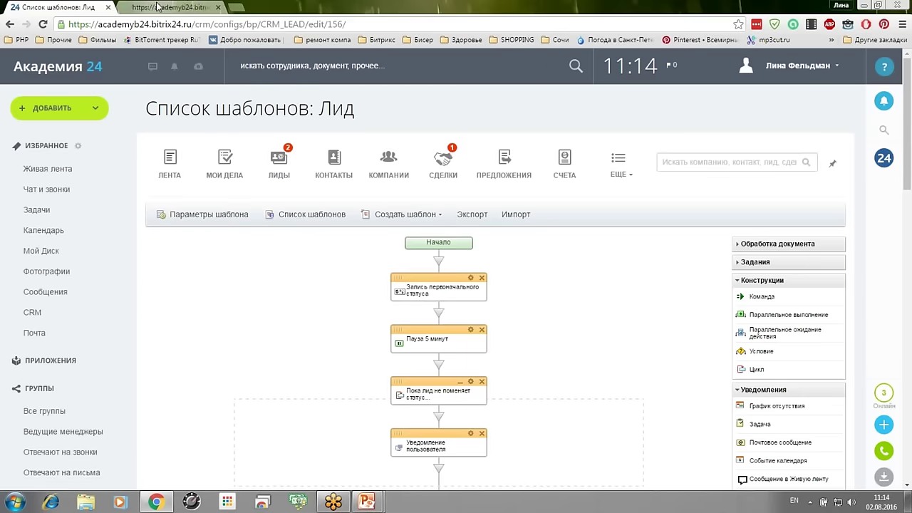
{"action": "left_click", "coordinate": [157, 8]}
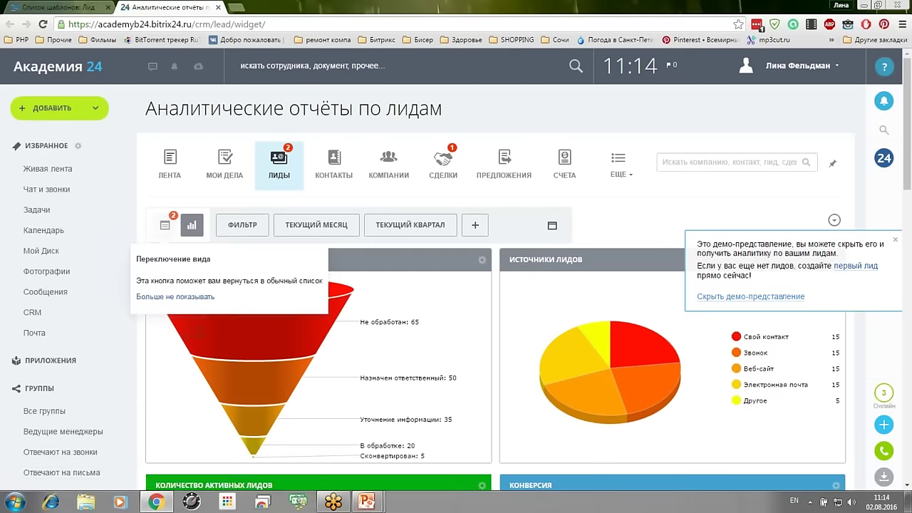
{"action": "left_click", "coordinate": [164, 225]}
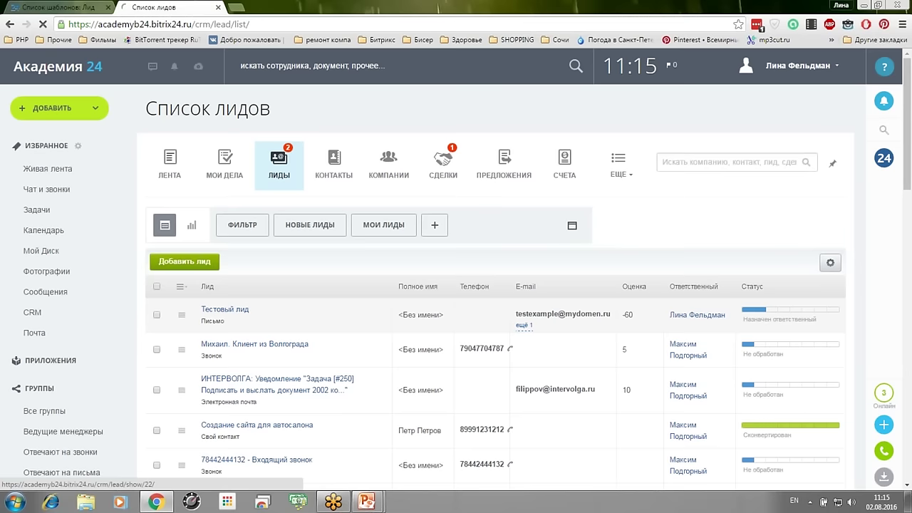
{"action": "left_click", "coordinate": [225, 310]}
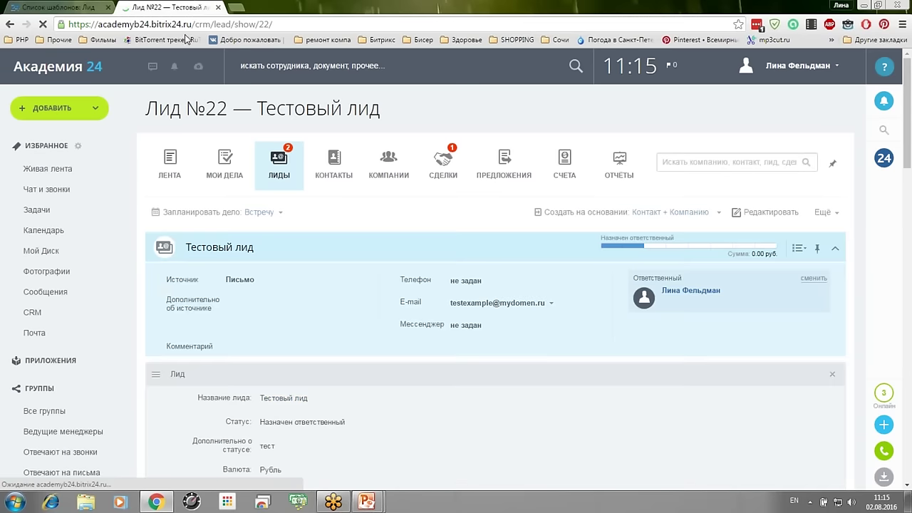
- Copy the path /crm/lead/show/ from the lead's address and insert it after «url=» in the template's site notification text
{"action": "left_click_drag", "start_coordinate": [192, 24], "coordinate": [259, 24]}
{"action": "key", "text": "ctrl+c"}
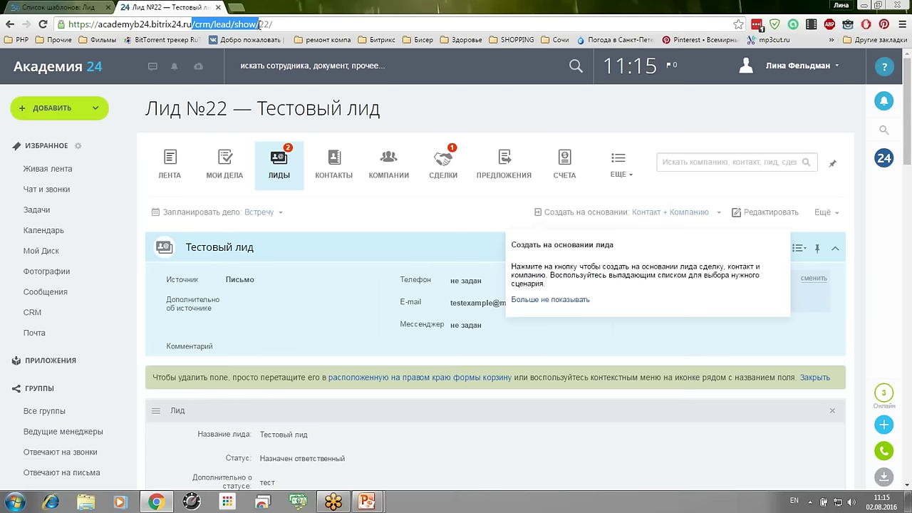
{"action": "key", "text": "ctrl+Page_Up"}
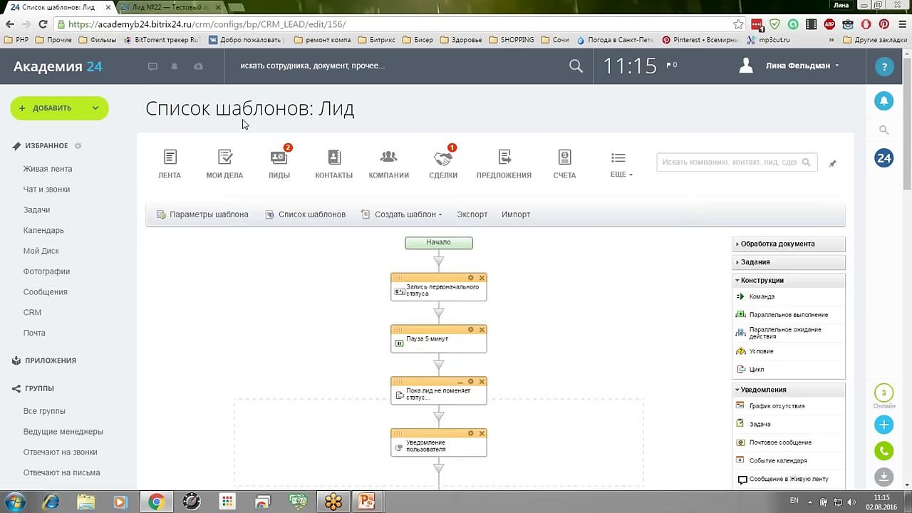
{"action": "scroll", "coordinate": [525, 328], "scroll_direction": "down", "scroll_amount": 3}
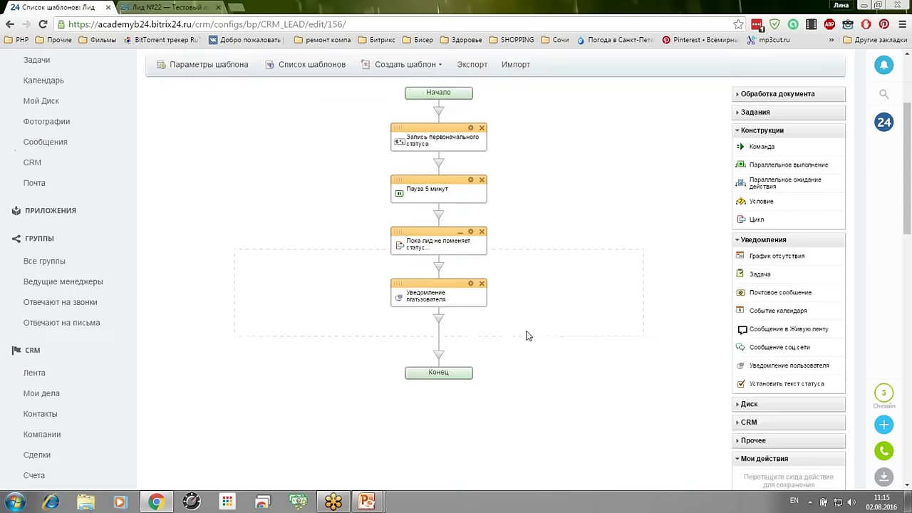
{"action": "left_click", "coordinate": [471, 263]}
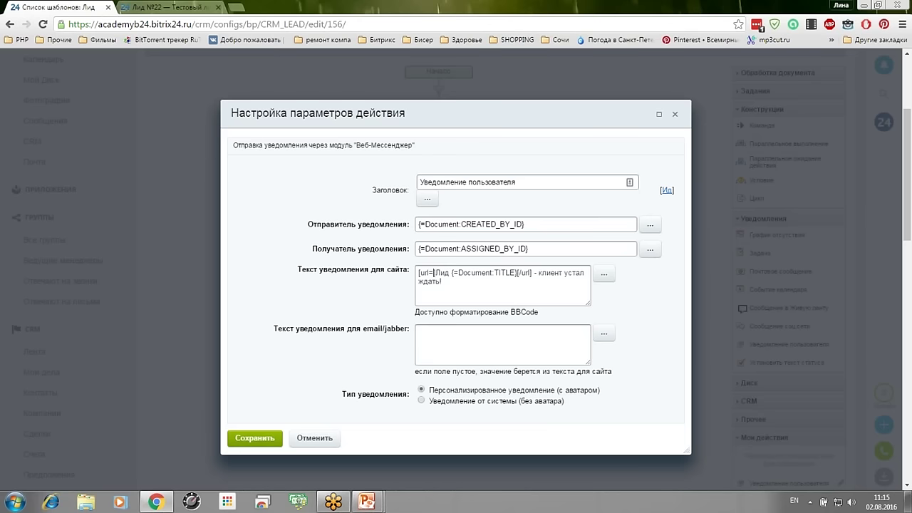
{"action": "left_click", "coordinate": [435, 272]}
{"action": "key", "text": "ctrl+v"}
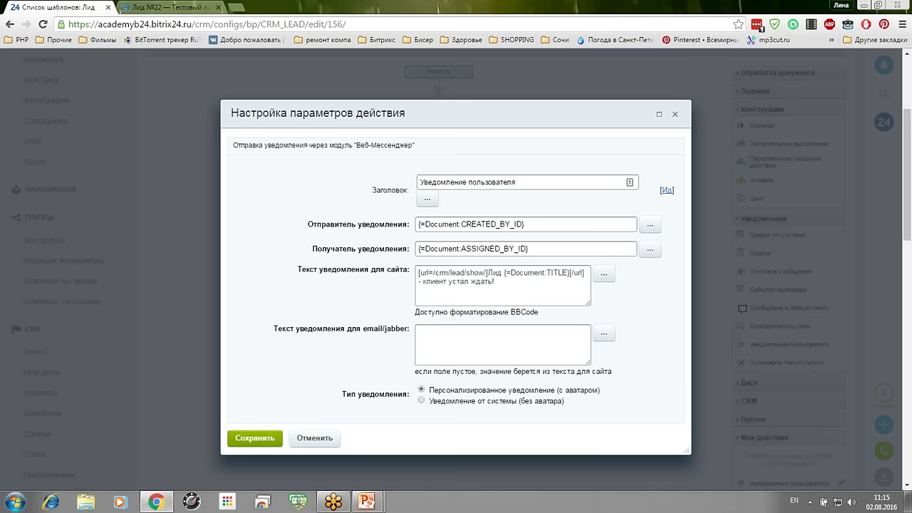
- Insert the lead's ID field {=Document:ID} followed by a slash after «/crm/lead/show/» in the site notification text
{"action": "type", "text": "/"}
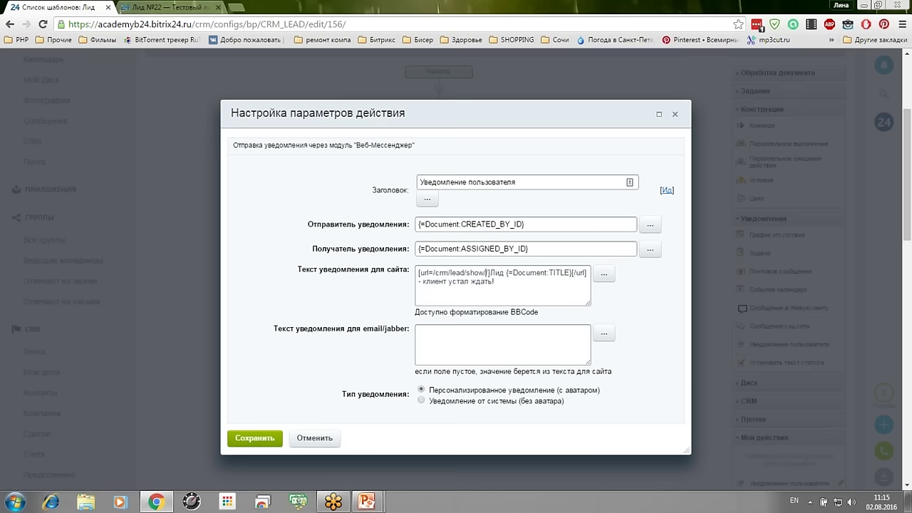
{"action": "left_click", "coordinate": [604, 274]}
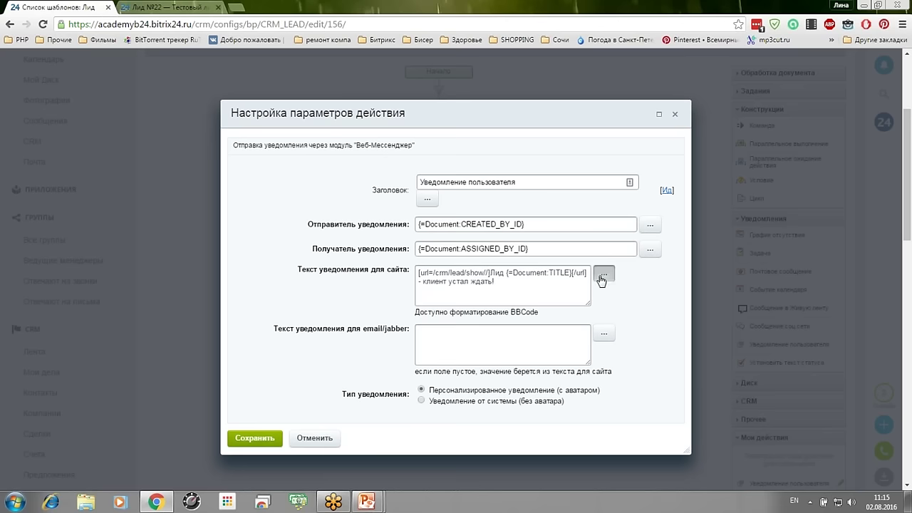
{"action": "left_click", "coordinate": [331, 241]}
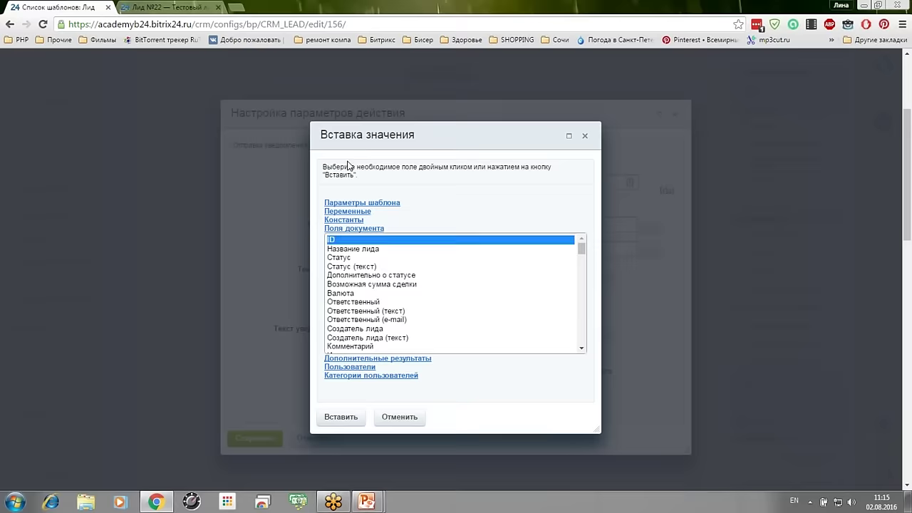
{"action": "left_click", "coordinate": [342, 419]}
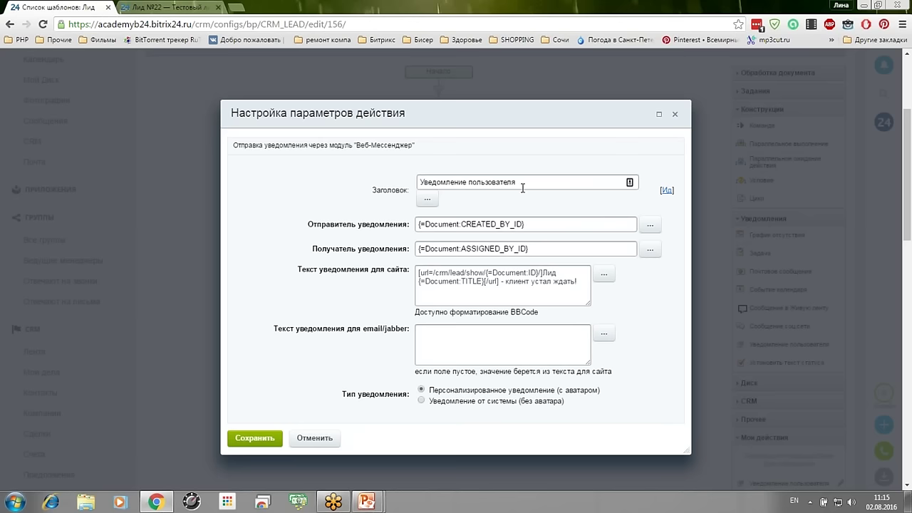
- Change the notification action's title to «Уведомление ответственного» and save the action settings
{"action": "left_click_drag", "start_coordinate": [524, 181], "coordinate": [419, 181]}
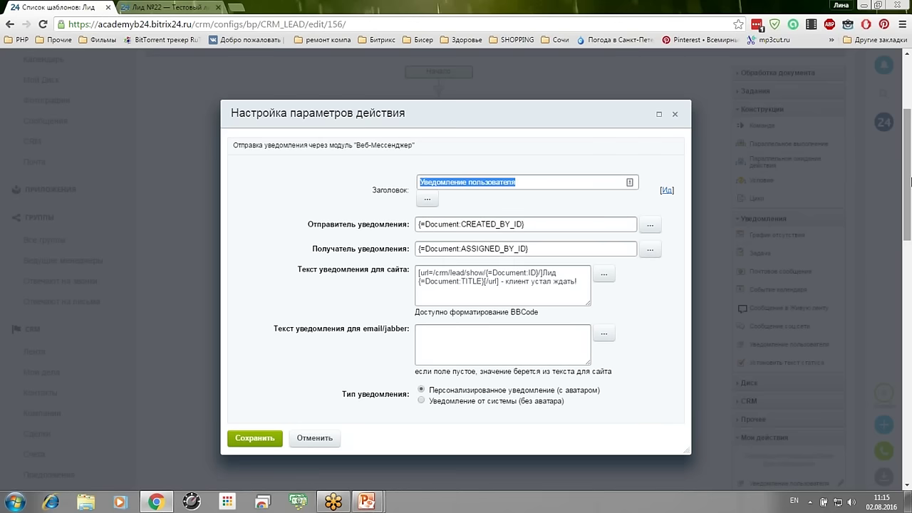
{"action": "type", "text": "Edtljvktyb"}
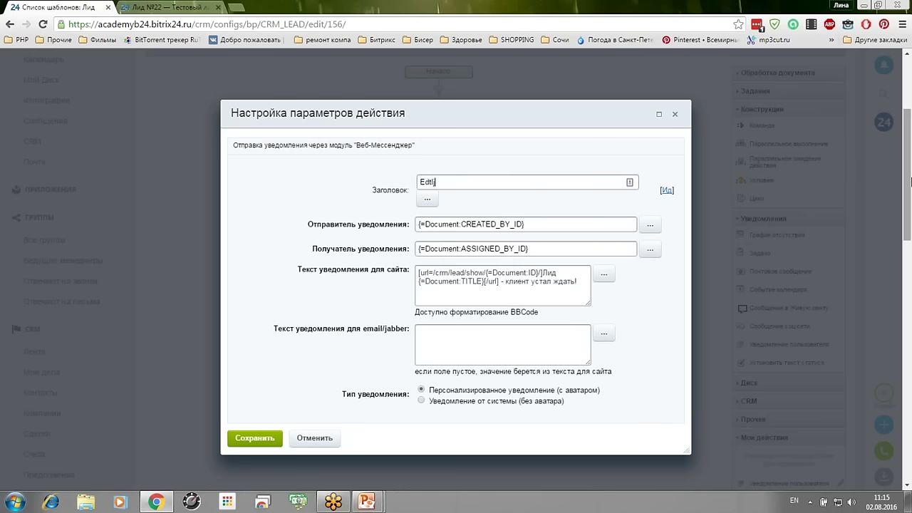
{"action": "key", "text": "BackSpace"}
{"action": "key", "text": "BackSpace"}
{"action": "key", "text": "BackSpace"}
{"action": "key", "text": "BackSpace"}
{"action": "key", "text": "BackSpace"}
{"action": "key", "text": "BackSpace"}
{"action": "key", "text": "BackSpace"}
{"action": "key", "text": "BackSpace"}
{"action": "key", "text": "BackSpace"}
{"action": "key", "text": "BackSpace"}
{"action": "key", "text": "alt+shift"}
{"action": "type", "text": "Уведомление ответственного"}
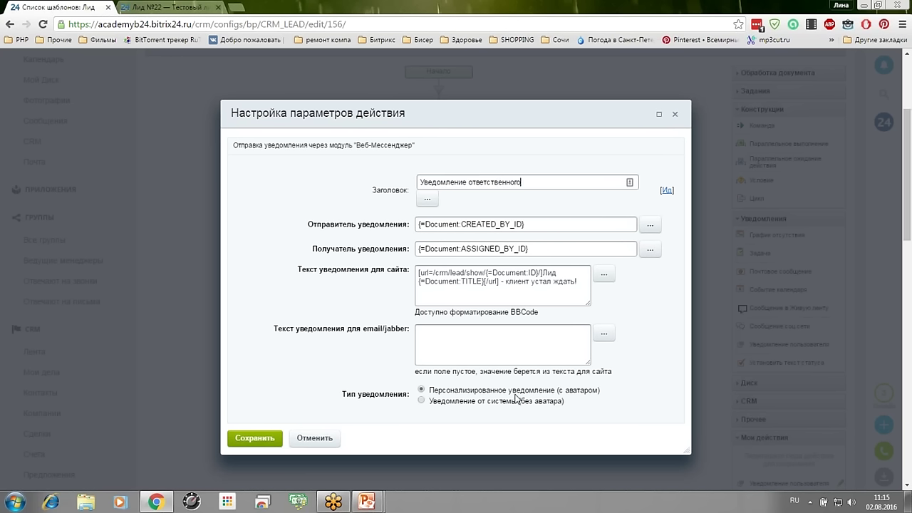
{"action": "left_click", "coordinate": [242, 438]}
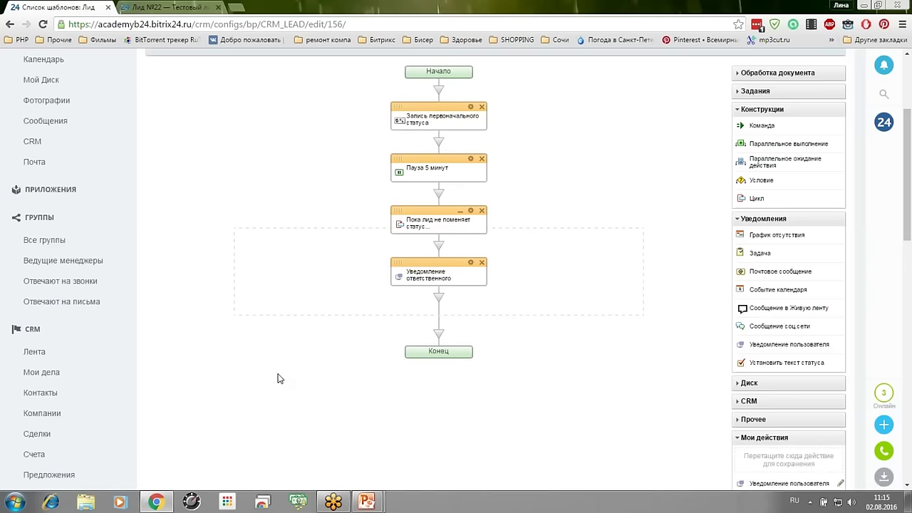
- Store the «Пауза 5 минут» action from the process diagram in «Мои действия» for reuse
{"action": "scroll", "coordinate": [278, 379], "scroll_direction": "down", "scroll_amount": 1}
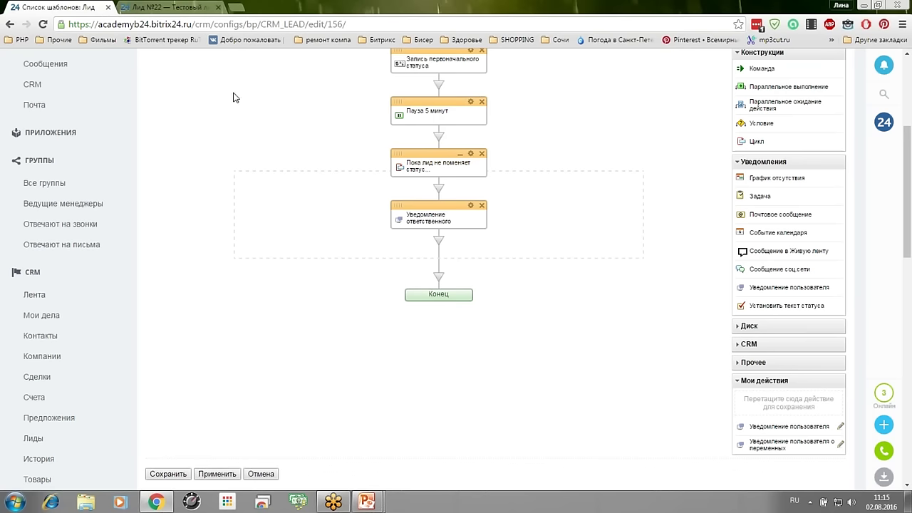
{"action": "left_click", "coordinate": [740, 162]}
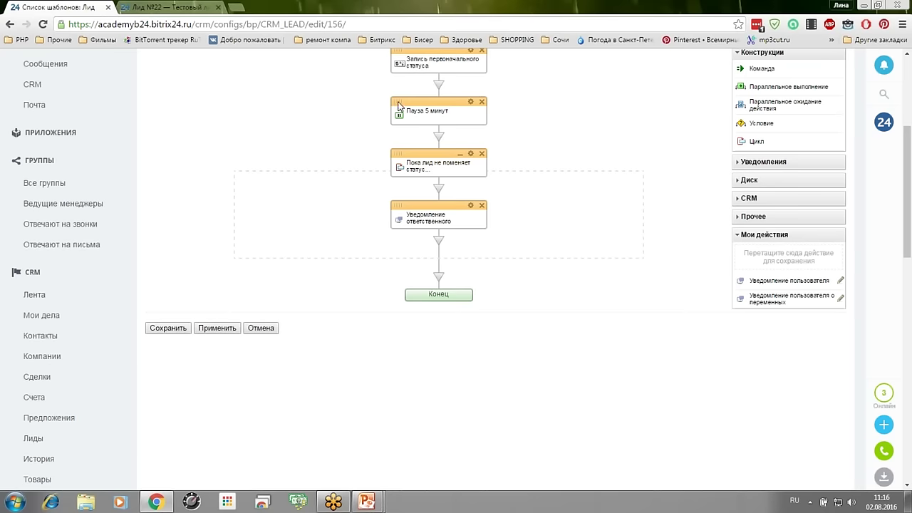
{"action": "left_click_drag", "start_coordinate": [398, 106], "coordinate": [773, 264]}
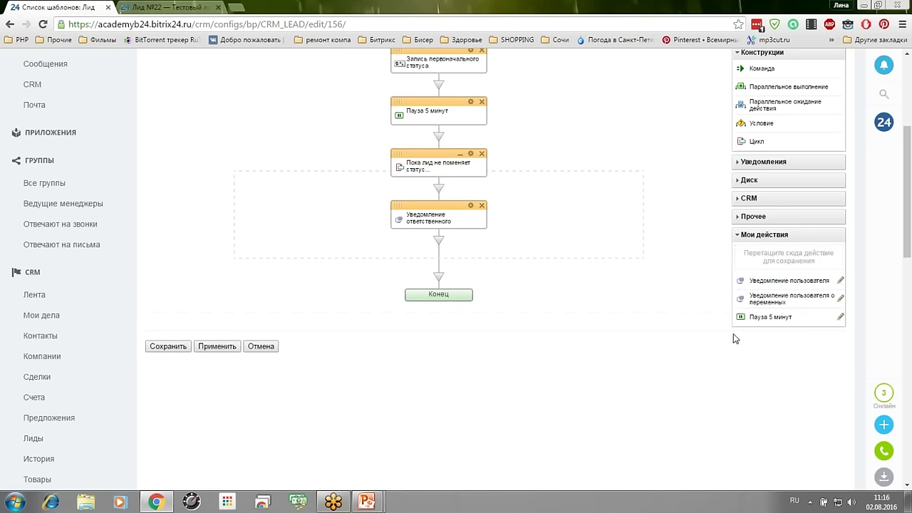
- Add the stored «Пауза 5 минут» action after «Уведомление ответственного» inside the loop and save the template, closing the designer
{"action": "left_click_drag", "start_coordinate": [742, 318], "coordinate": [445, 244]}
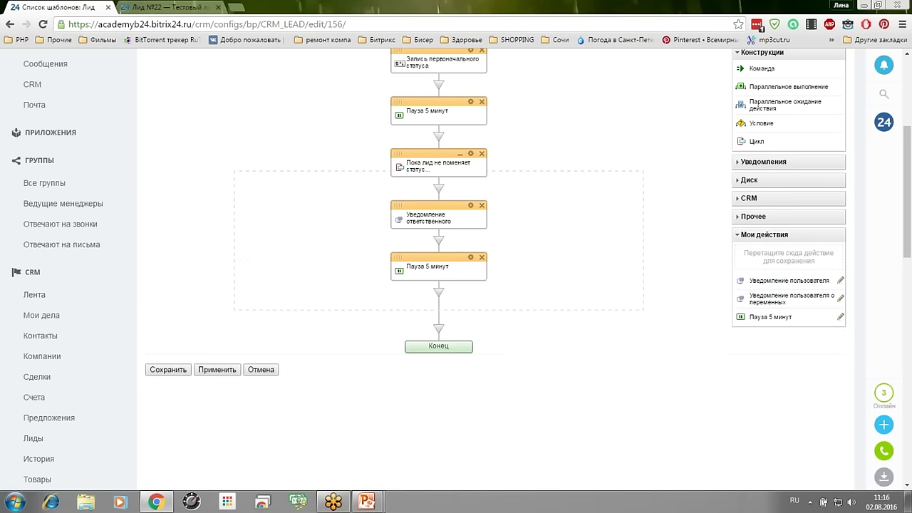
{"action": "left_click", "coordinate": [471, 257]}
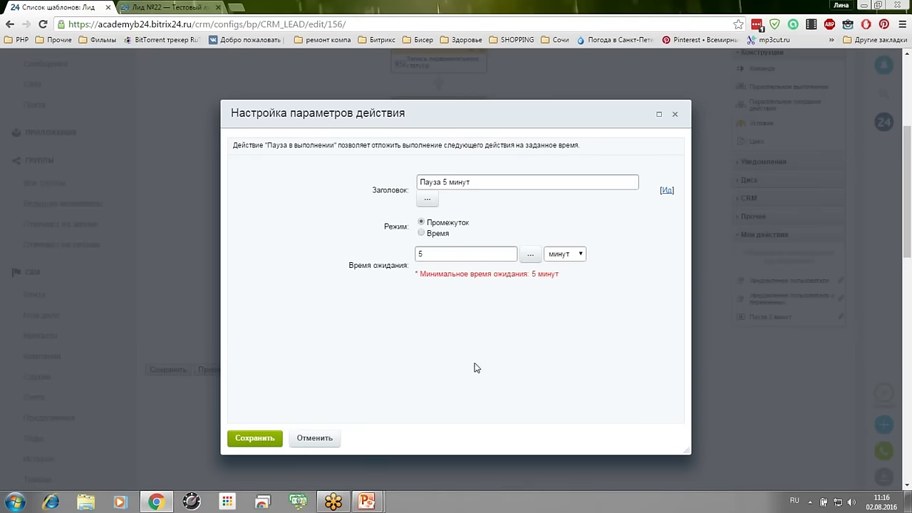
{"action": "left_click", "coordinate": [255, 439]}
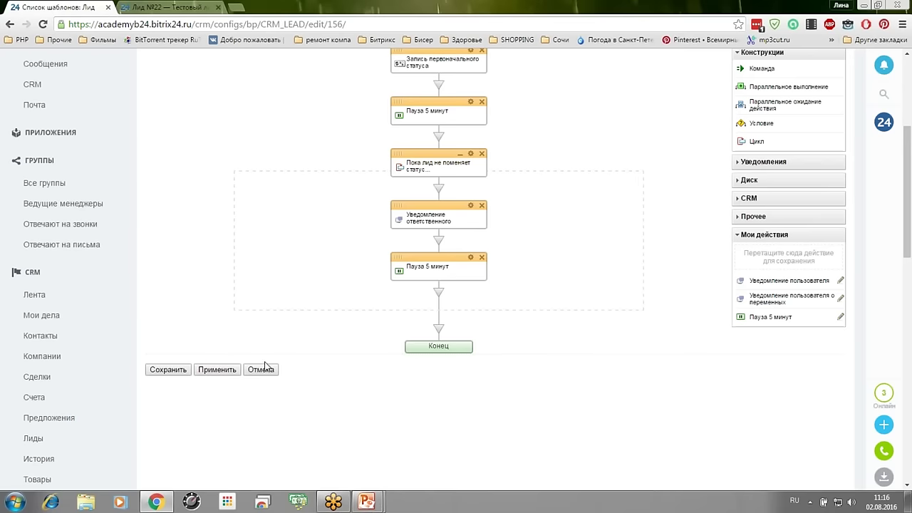
{"action": "left_click", "coordinate": [161, 371]}
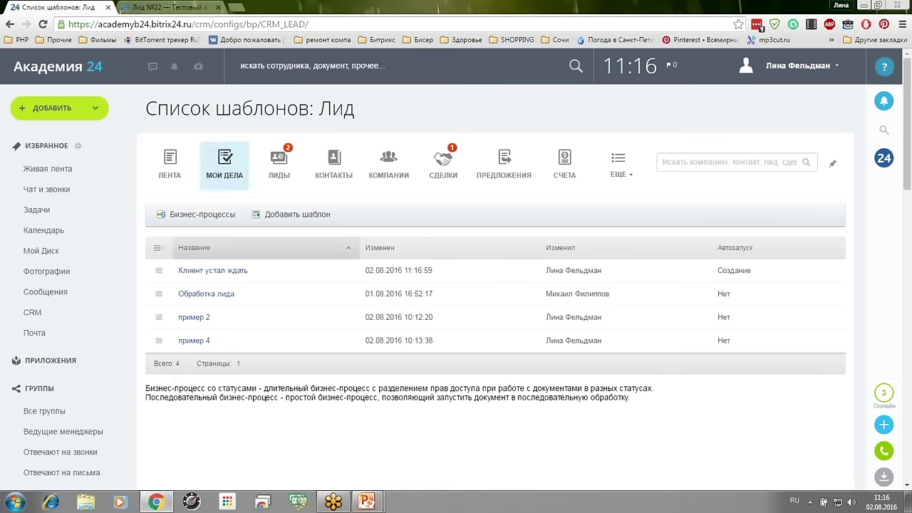
- Create a new lead named «Тестовый ожидающий», leaving the other fields at their defaults
{"action": "left_click", "coordinate": [271, 171]}
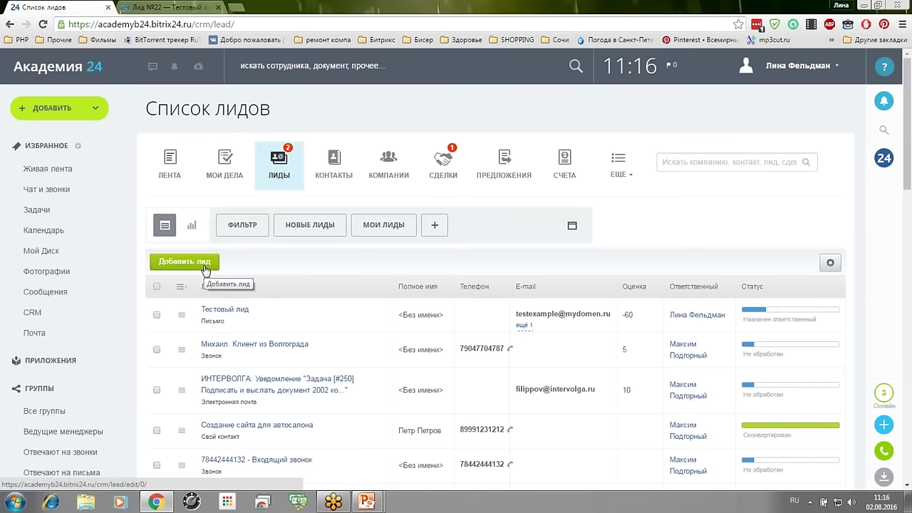
{"action": "left_click", "coordinate": [205, 264]}
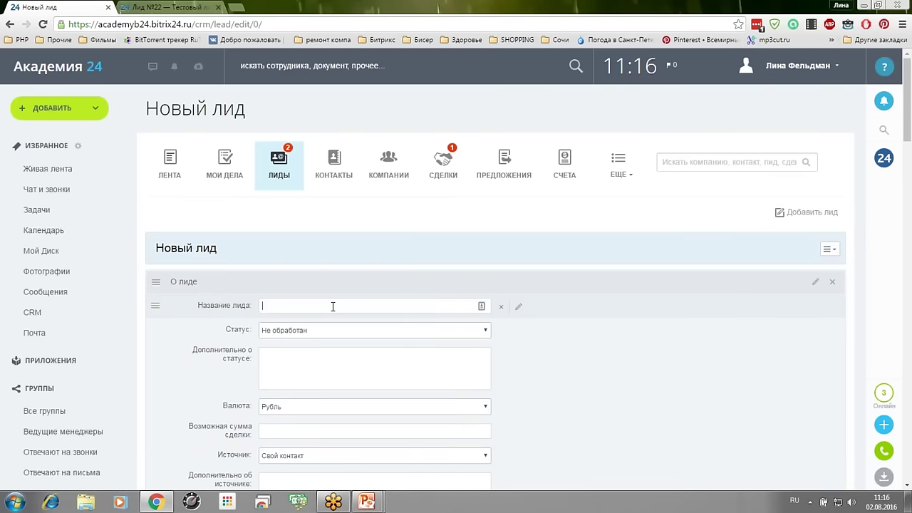
{"action": "type", "text": "Ntcnjds"}
{"action": "key", "text": "BackSpace"}
{"action": "key", "text": "BackSpace"}
{"action": "key", "text": "BackSpace"}
{"action": "key", "text": "BackSpace"}
{"action": "key", "text": "BackSpace"}
{"action": "key", "text": "BackSpace"}
{"action": "key", "text": "BackSpace"}
{"action": "key", "text": "alt+shift"}
{"action": "type", "text": "Тестовый ожидающий"}
{"action": "scroll", "coordinate": [334, 306], "scroll_direction": "down", "scroll_amount": 3}
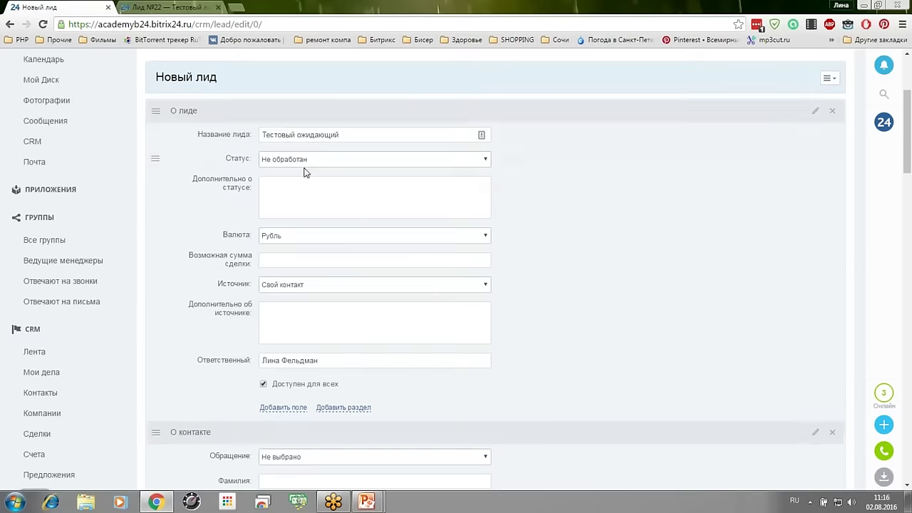
{"action": "scroll", "coordinate": [495, 285], "scroll_direction": "down", "scroll_amount": 15}
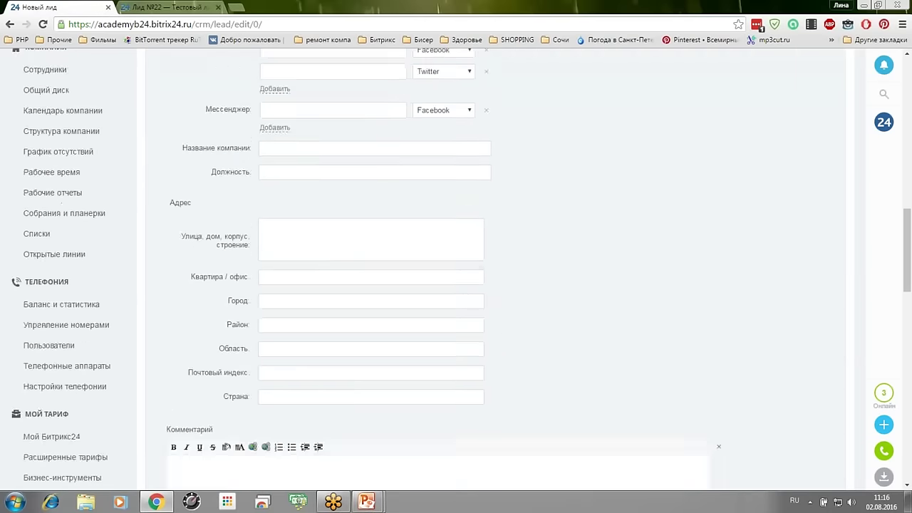
{"action": "scroll", "coordinate": [495, 285], "scroll_direction": "down", "scroll_amount": 6}
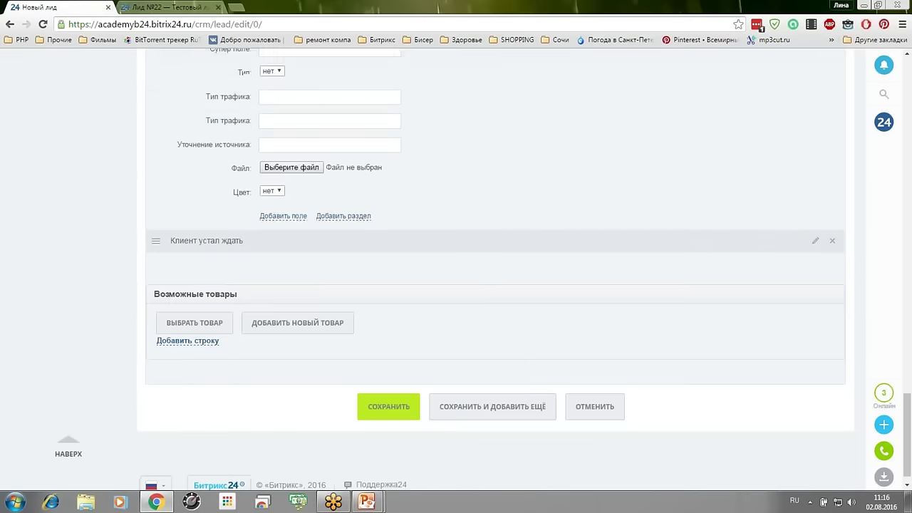
{"action": "scroll", "coordinate": [350, 350], "scroll_direction": "up", "scroll_amount": 2}
{"action": "scroll", "coordinate": [350, 350], "scroll_direction": "down", "scroll_amount": 2}
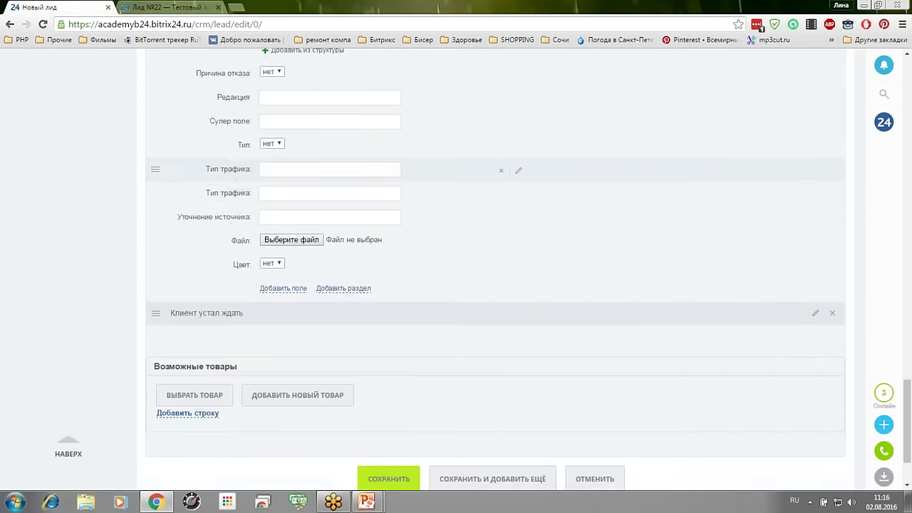
{"action": "left_click", "coordinate": [375, 391]}
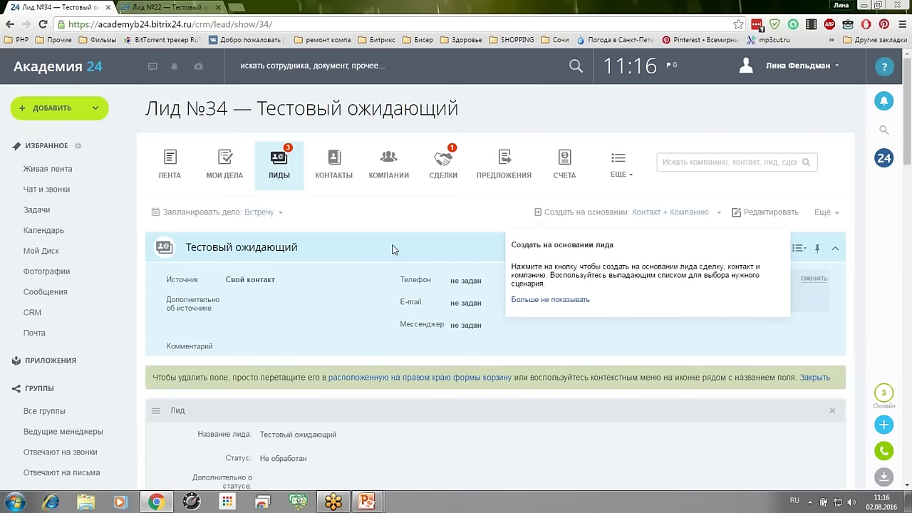
- Open the log of the «Клиент устал ждать» business process in the lead's business processes section
{"action": "scroll", "coordinate": [394, 250], "scroll_direction": "down", "scroll_amount": 10}
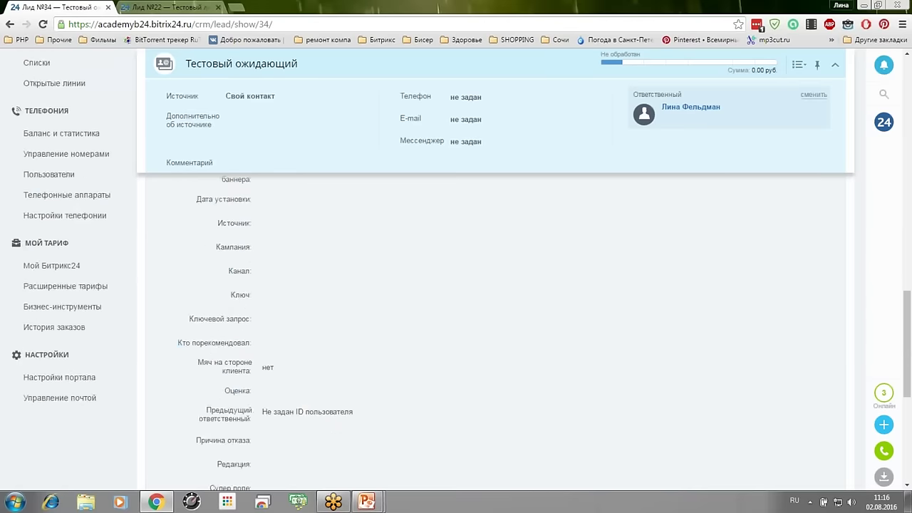
{"action": "scroll", "coordinate": [378, 356], "scroll_direction": "down", "scroll_amount": 5}
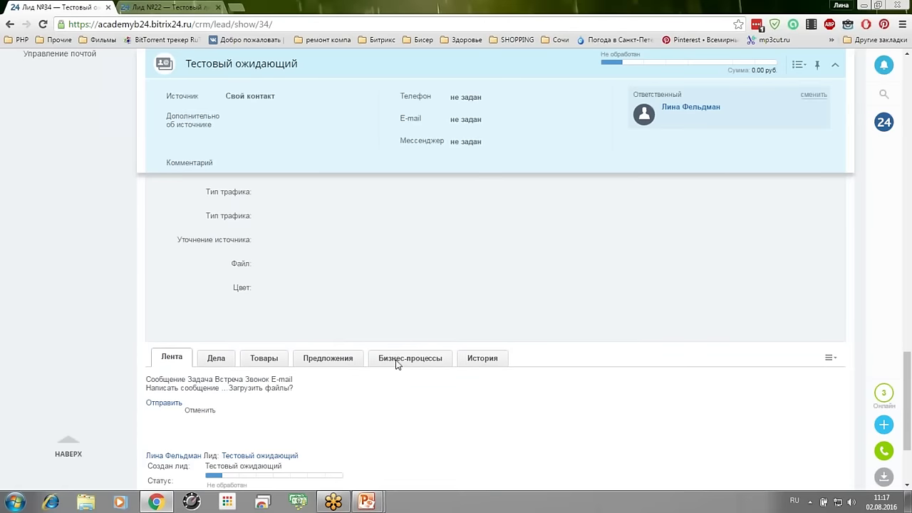
{"action": "left_click", "coordinate": [397, 358]}
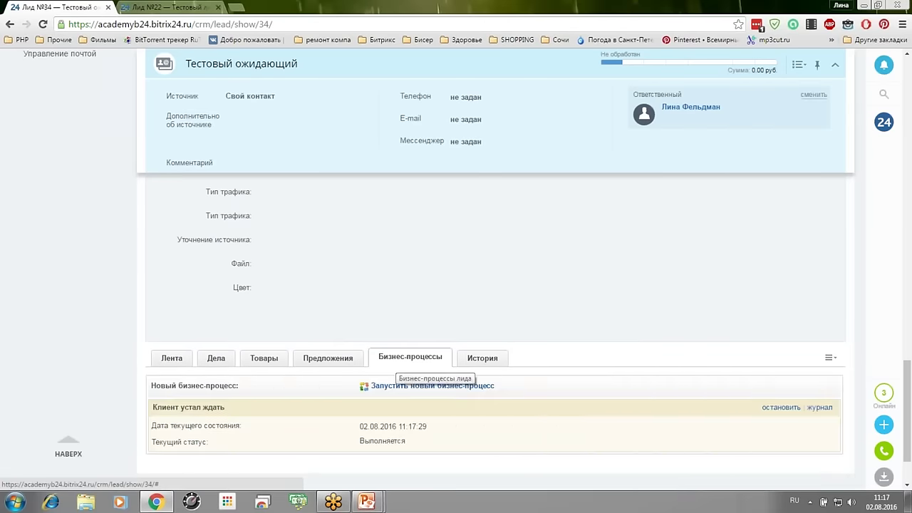
{"action": "scroll", "coordinate": [397, 364], "scroll_direction": "down", "scroll_amount": 1}
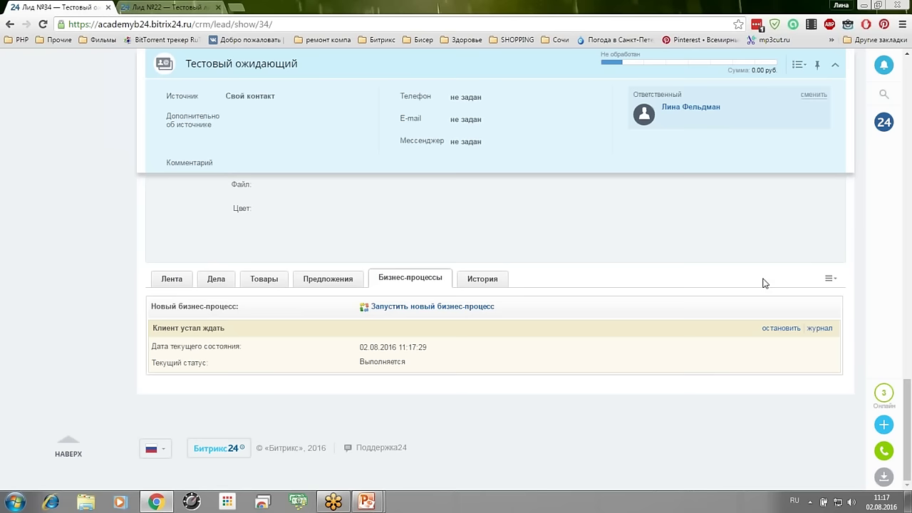
{"action": "left_click", "coordinate": [820, 329]}
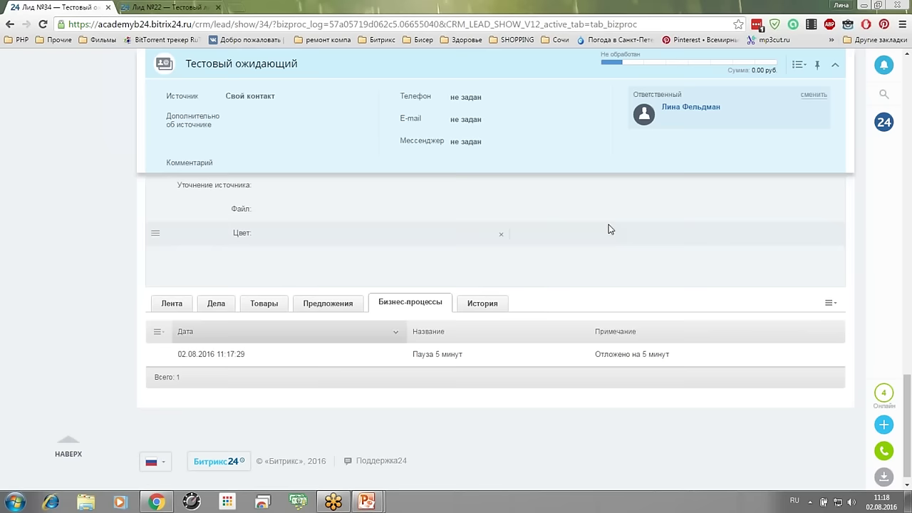
- Reload the lead's business process log several times to check the progress of the process
{"action": "key", "text": "F5"}
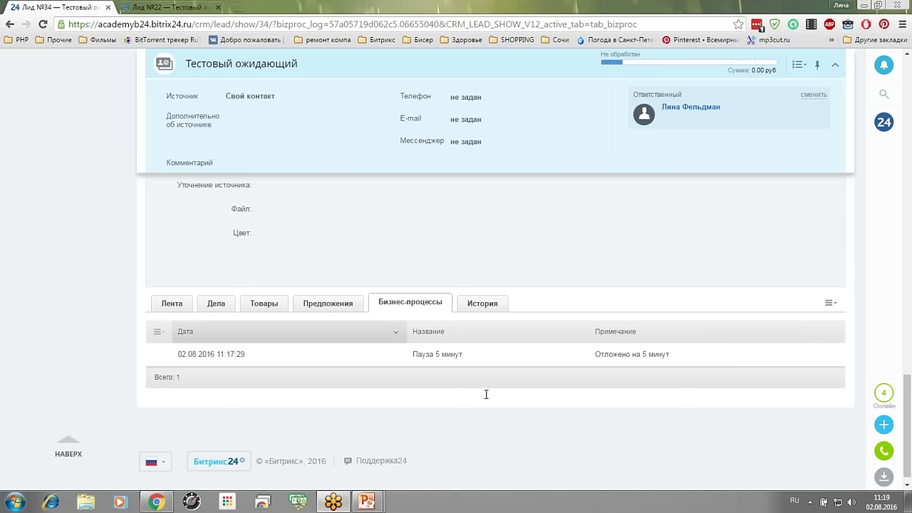
{"action": "key", "text": "alt+shift"}
{"action": "key", "text": "alt+shift"}
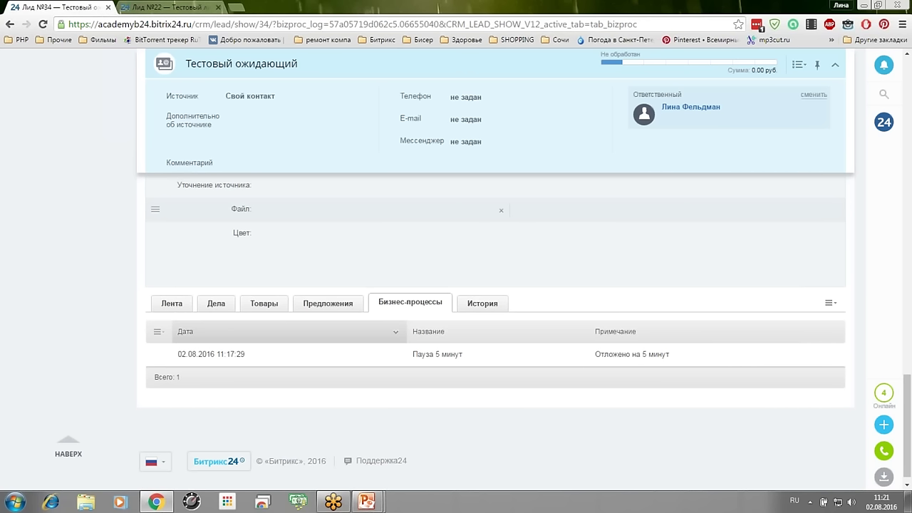
{"action": "key", "text": "F5"}
{"action": "left_click", "coordinate": [341, 504]}
{"action": "key", "text": "F5"}
- Open the portal notifications and follow the «Лид Тестовый ожидающий» link in the newest one
{"action": "scroll", "coordinate": [747, 283], "scroll_direction": "up", "scroll_amount": 5}
{"action": "scroll", "coordinate": [747, 283], "scroll_direction": "up", "scroll_amount": 10}
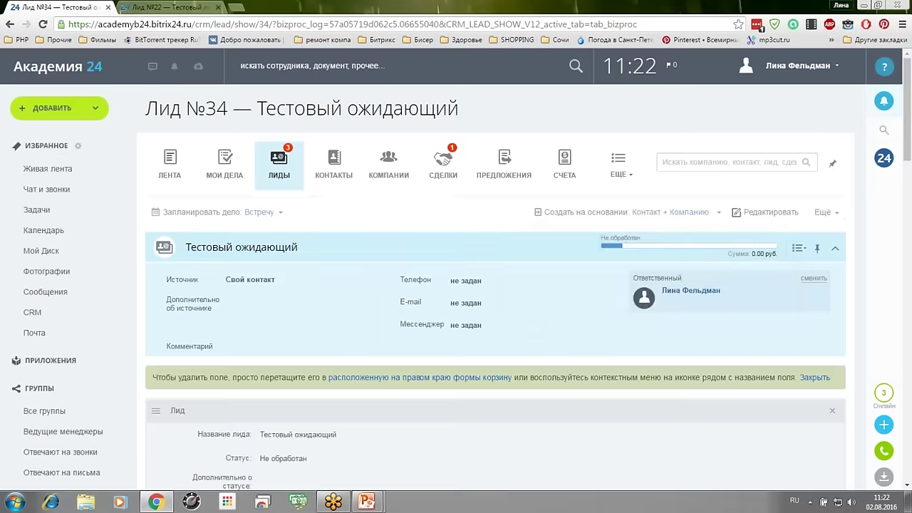
{"action": "left_click", "coordinate": [884, 100]}
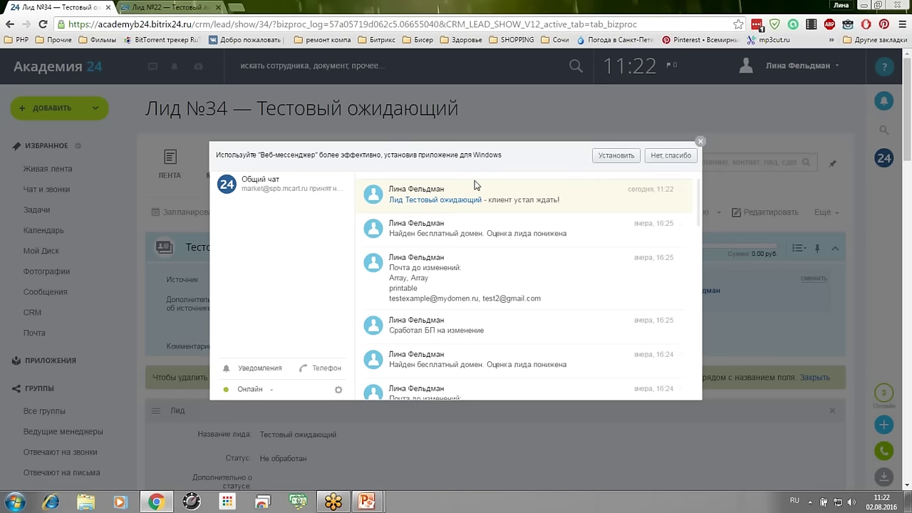
{"action": "left_click", "coordinate": [468, 203]}
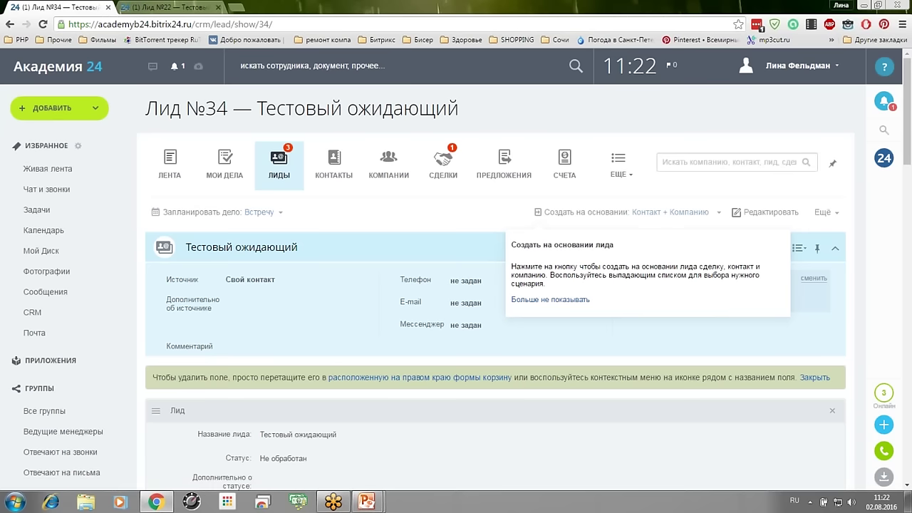
- Change the status of the lead «Тестовый ожидающий» to «Назначен ответственный» and save the lead
{"action": "left_click", "coordinate": [417, 211]}
{"action": "scroll", "coordinate": [439, 279], "scroll_direction": "down", "scroll_amount": 5}
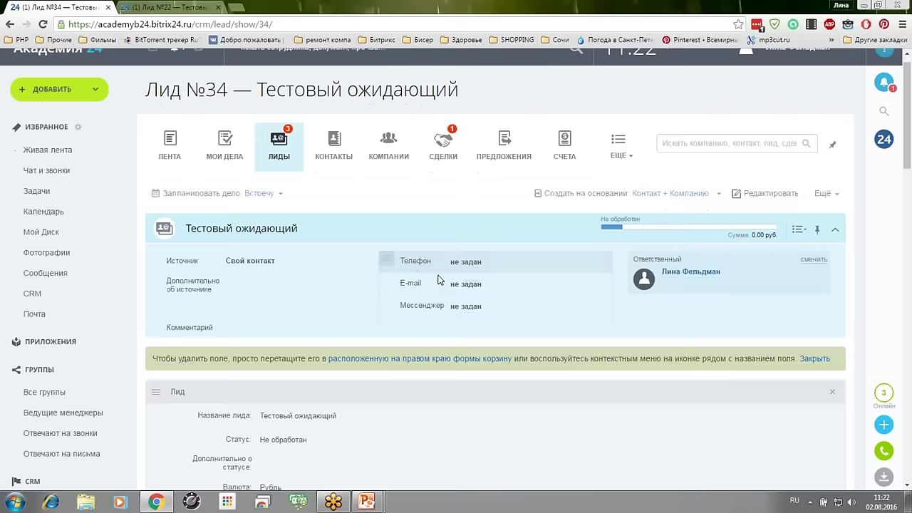
{"action": "scroll", "coordinate": [439, 280], "scroll_direction": "up", "scroll_amount": 5}
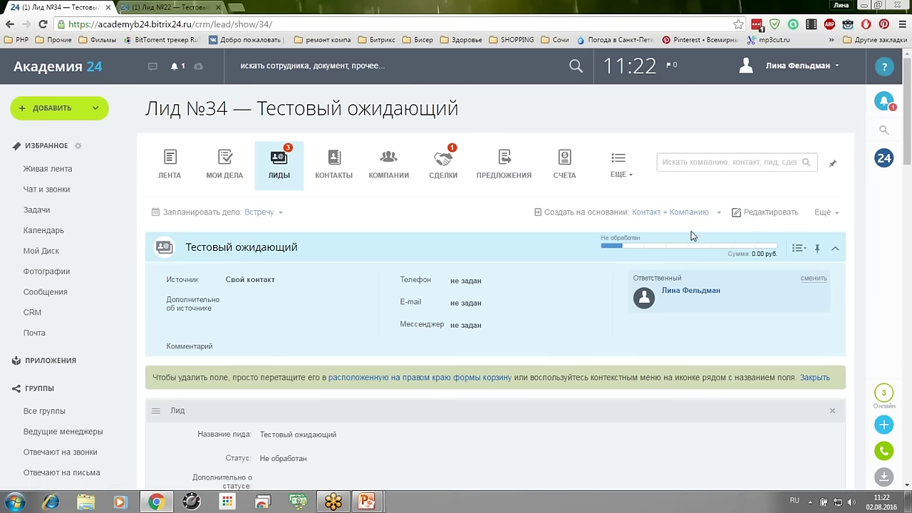
{"action": "left_click", "coordinate": [752, 215]}
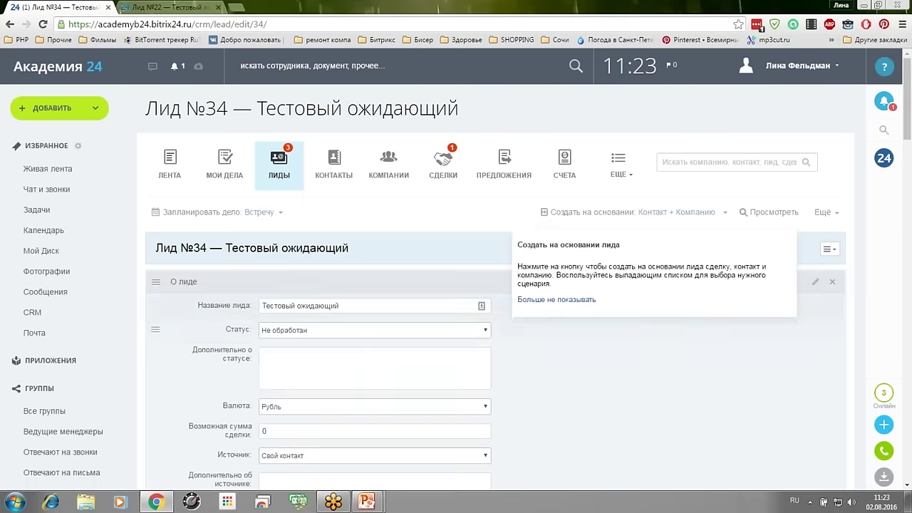
{"action": "left_click", "coordinate": [374, 330]}
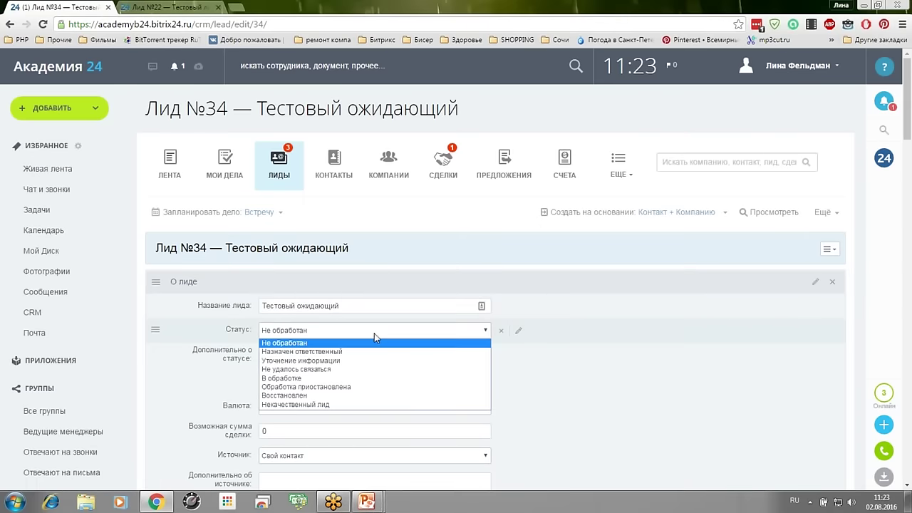
{"action": "left_click", "coordinate": [340, 352]}
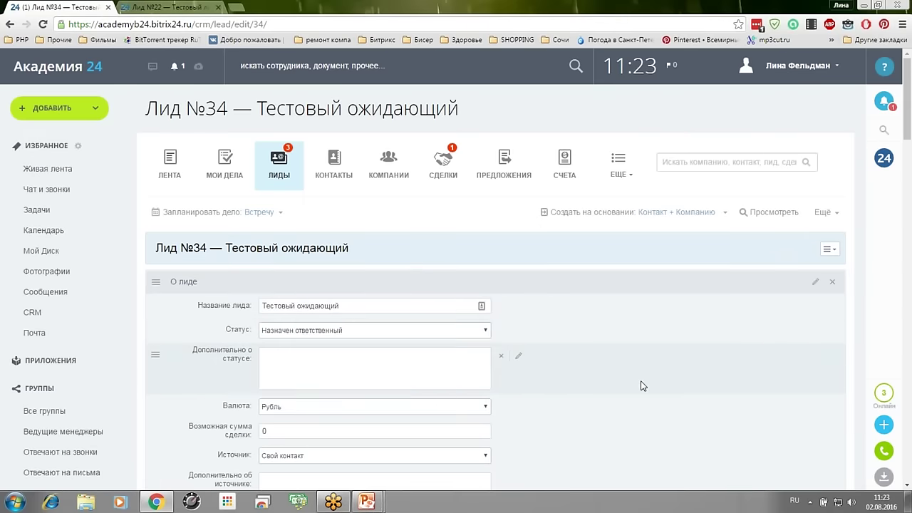
{"action": "scroll", "coordinate": [641, 386], "scroll_direction": "down", "scroll_amount": 15}
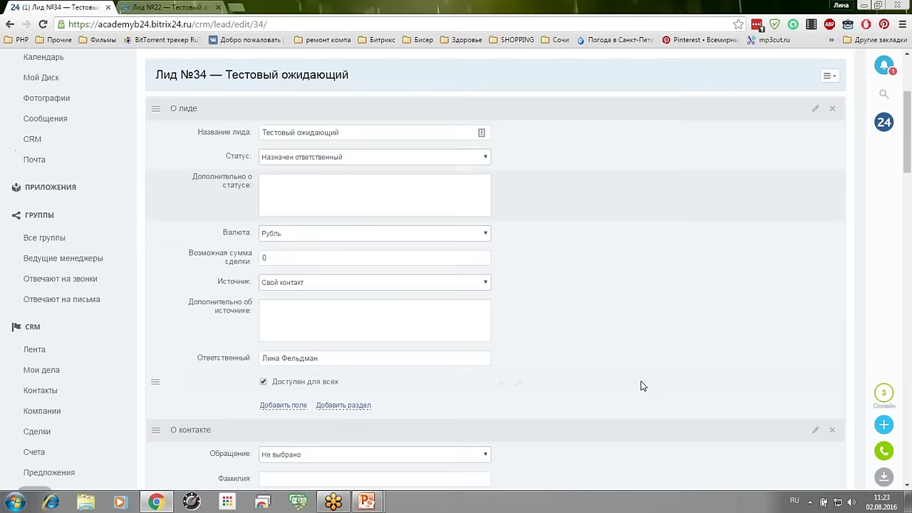
{"action": "scroll", "coordinate": [641, 385], "scroll_direction": "down", "scroll_amount": 3}
{"action": "left_click", "coordinate": [420, 387]}
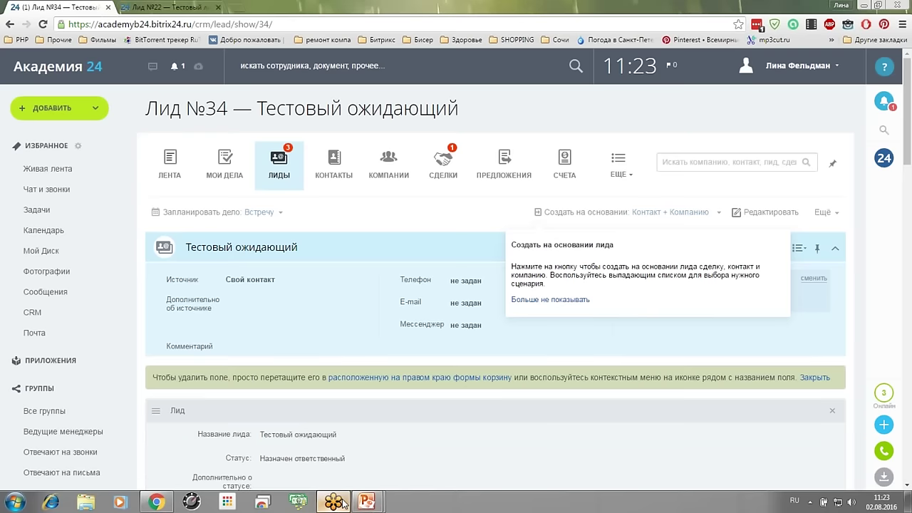
- Switch to the running PowerPoint slide show of «Вебинар №3 - 02082016 v7.pptx»
{"action": "key", "text": "alt+Tab"}
{"action": "key", "text": "alt+Tab"}
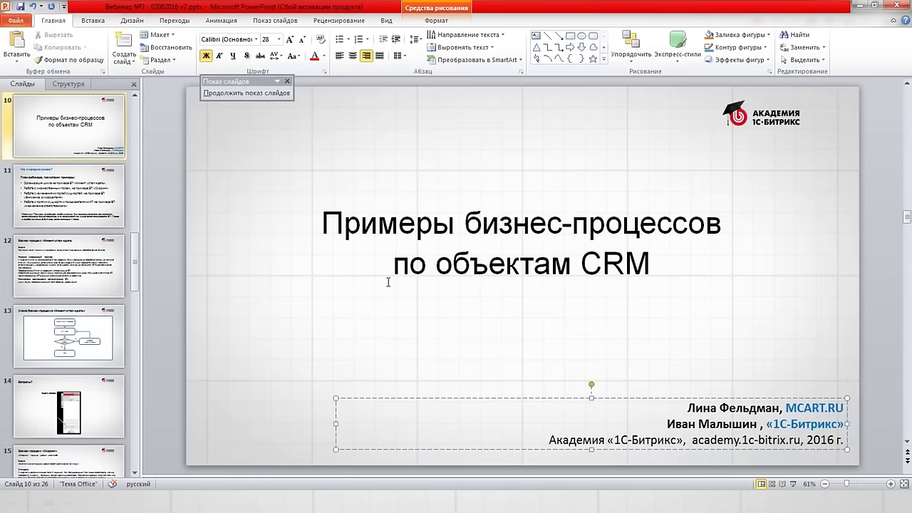
{"action": "key", "text": "alt+Tab"}
{"action": "key", "text": "alt+Tab"}
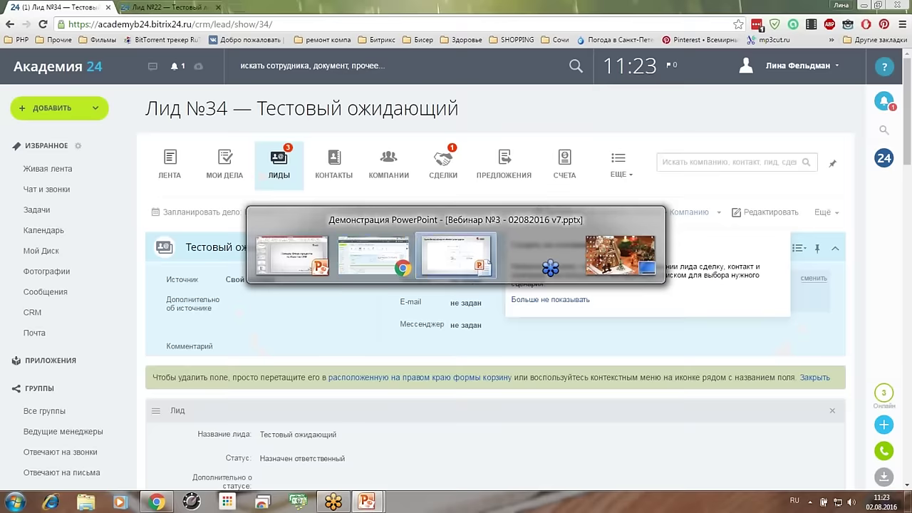
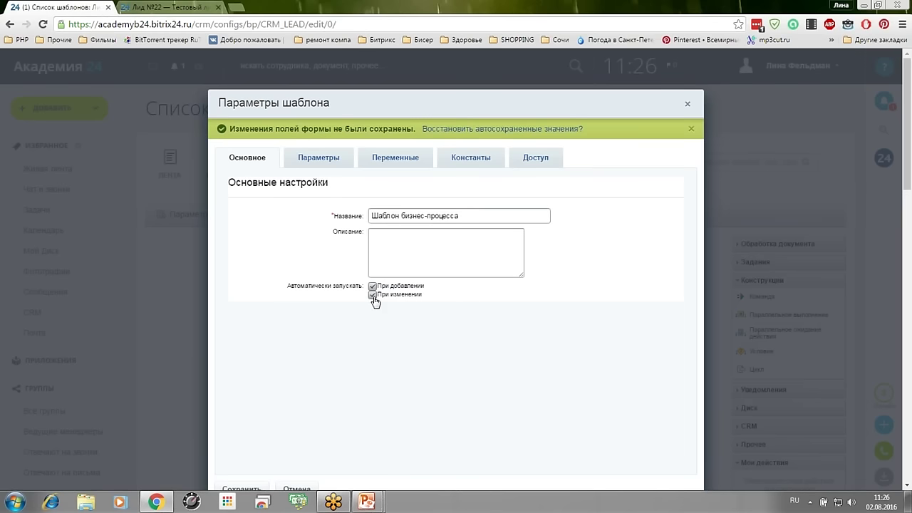
- Name the new lead business process template «Скоринг» and save the template parameters
{"action": "left_click_drag", "start_coordinate": [462, 216], "coordinate": [333, 210]}
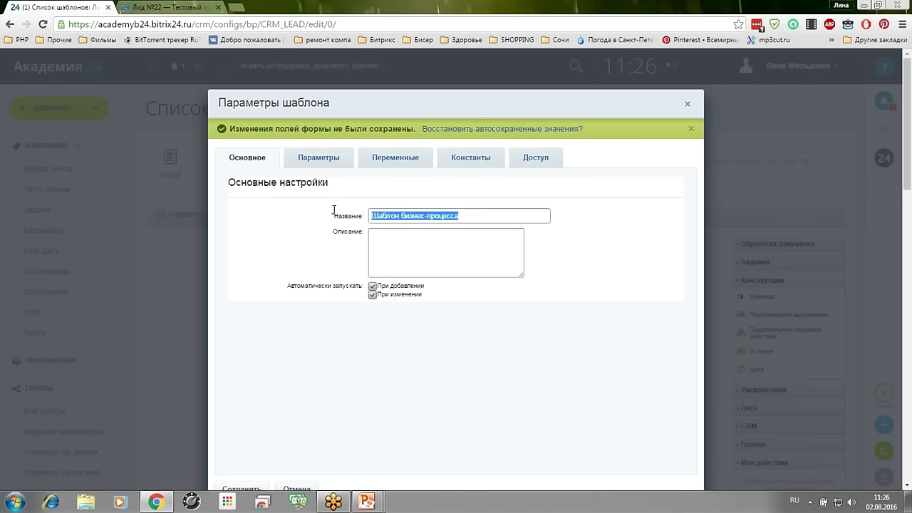
{"action": "key", "text": "alt+shift"}
{"action": "key", "text": "alt+shift"}
{"action": "type", "text": "Скорин"}
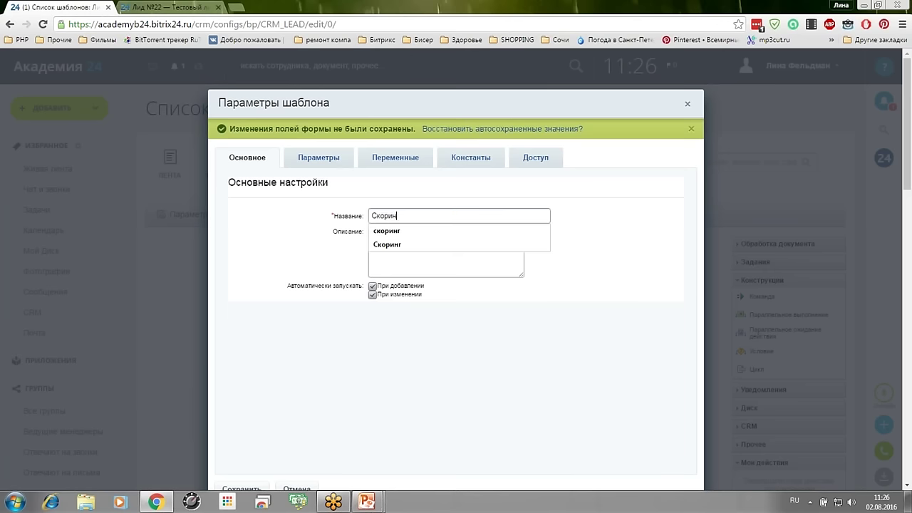
{"action": "type", "text": "г"}
{"action": "left_click", "coordinate": [418, 354]}
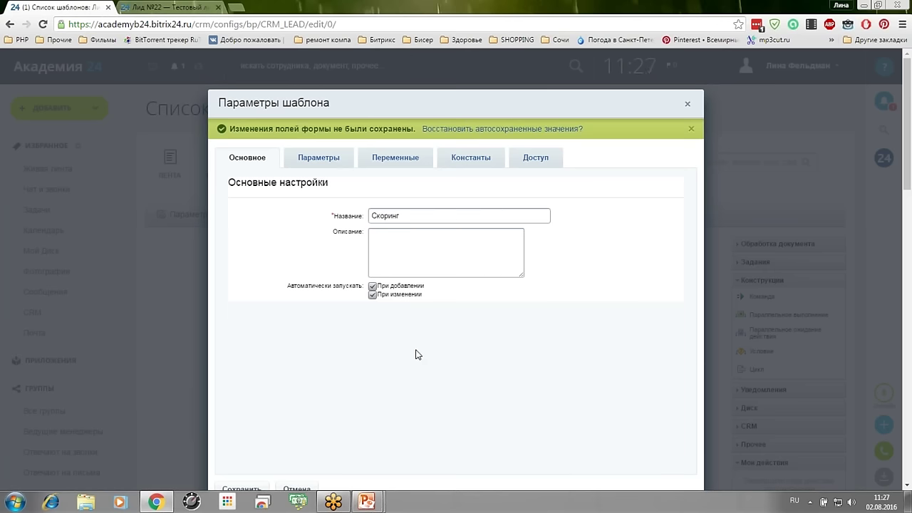
{"action": "scroll", "coordinate": [230, 491], "scroll_direction": "down", "scroll_amount": 2}
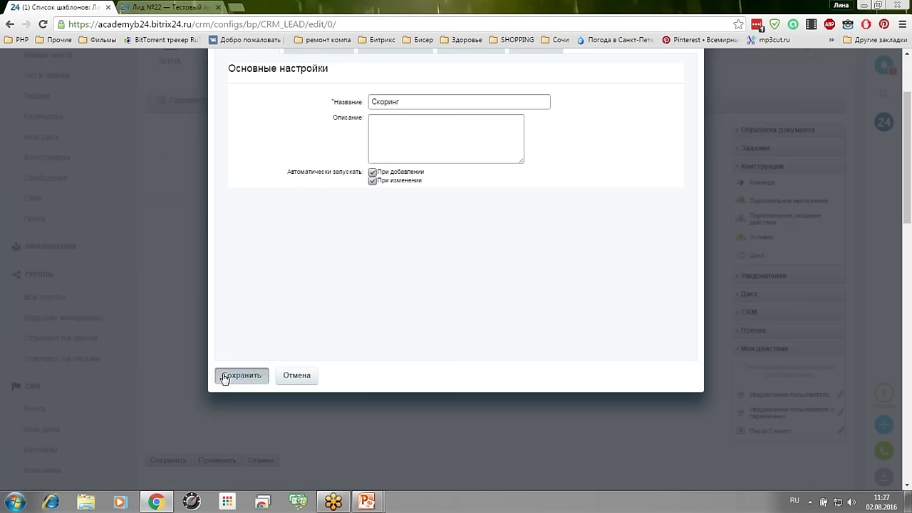
{"action": "left_click", "coordinate": [230, 491]}
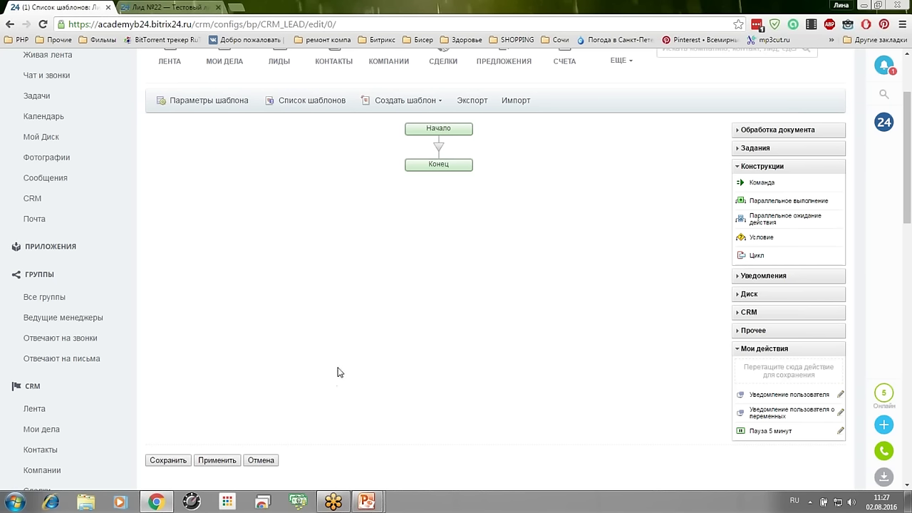
- Apply the still empty «Скоринг» template so that it is stored without leaving the designer
{"action": "scroll", "coordinate": [339, 372], "scroll_direction": "up", "scroll_amount": 1}
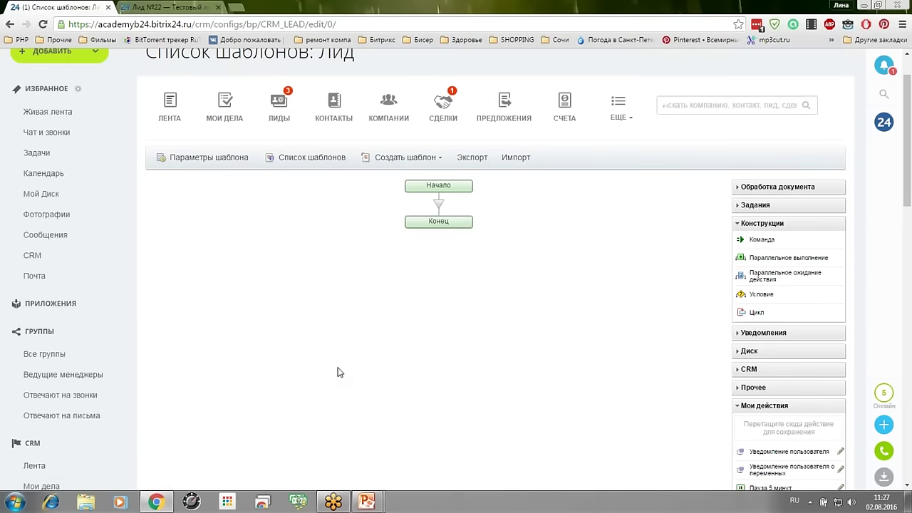
{"action": "left_click", "coordinate": [623, 122]}
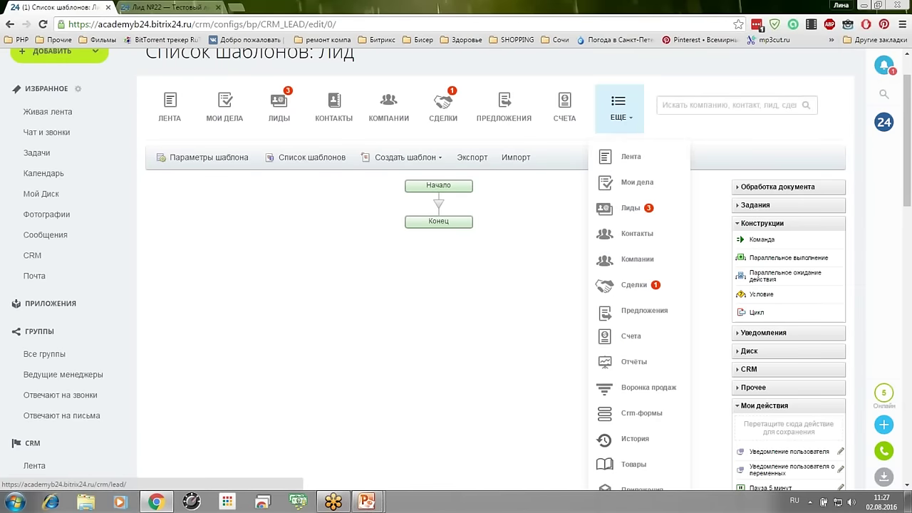
{"action": "left_click", "coordinate": [430, 363]}
{"action": "scroll", "coordinate": [226, 418], "scroll_direction": "down", "scroll_amount": 4}
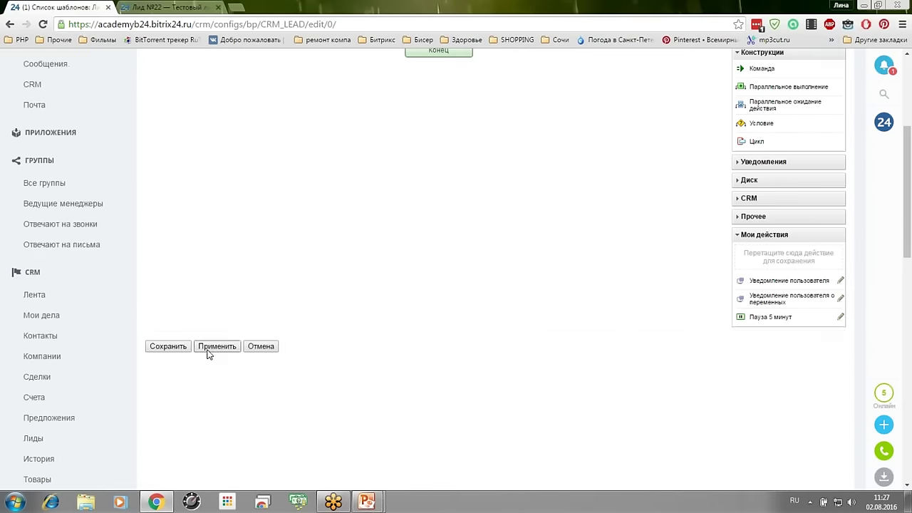
{"action": "left_click", "coordinate": [214, 347]}
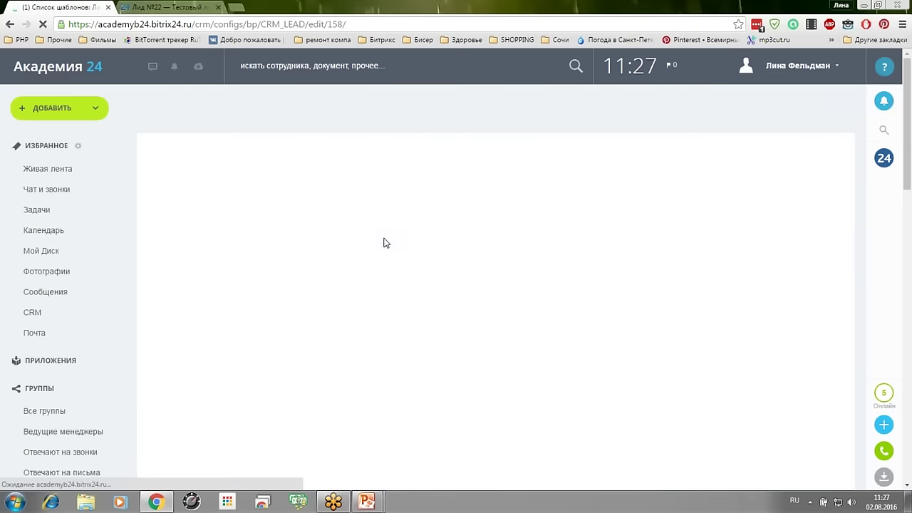
- Open the list of custom lead fields through the form and report settings of the CRM
{"action": "left_click", "coordinate": [619, 165]}
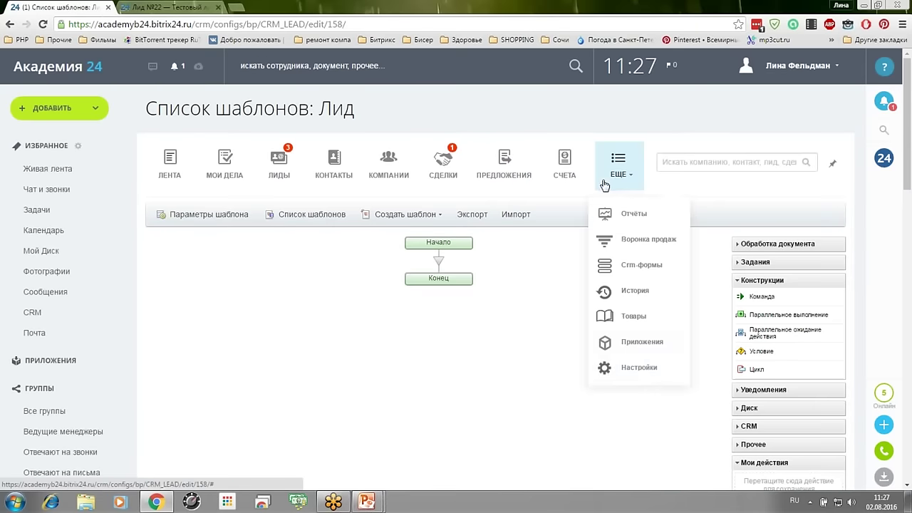
{"action": "left_click", "coordinate": [647, 369]}
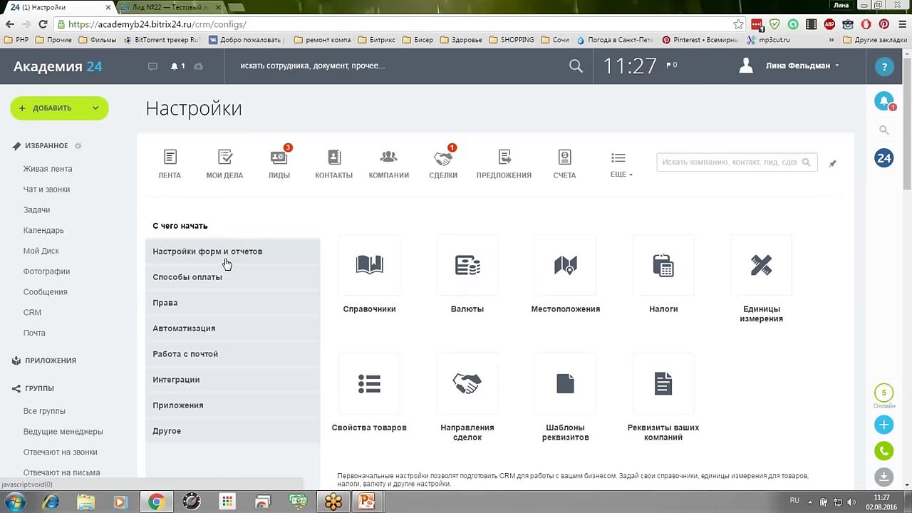
{"action": "left_click", "coordinate": [226, 261]}
{"action": "left_click", "coordinate": [371, 292]}
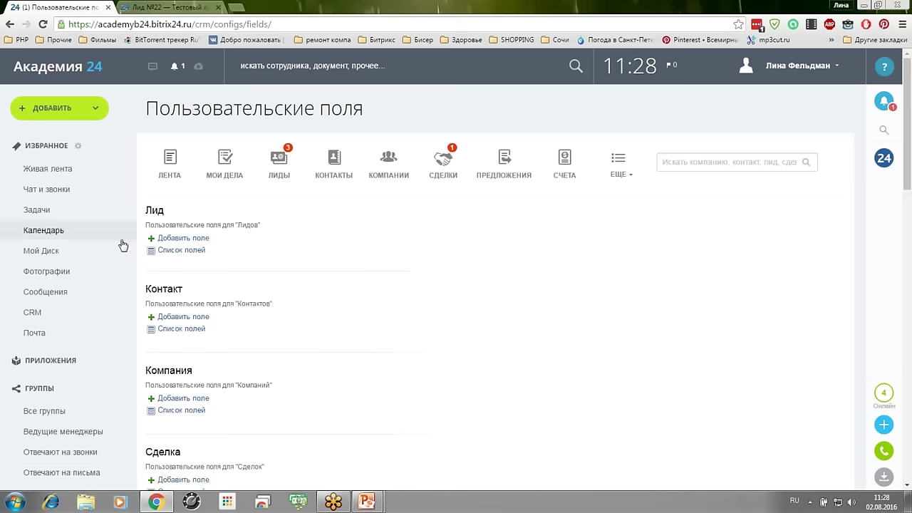
{"action": "left_click", "coordinate": [170, 251]}
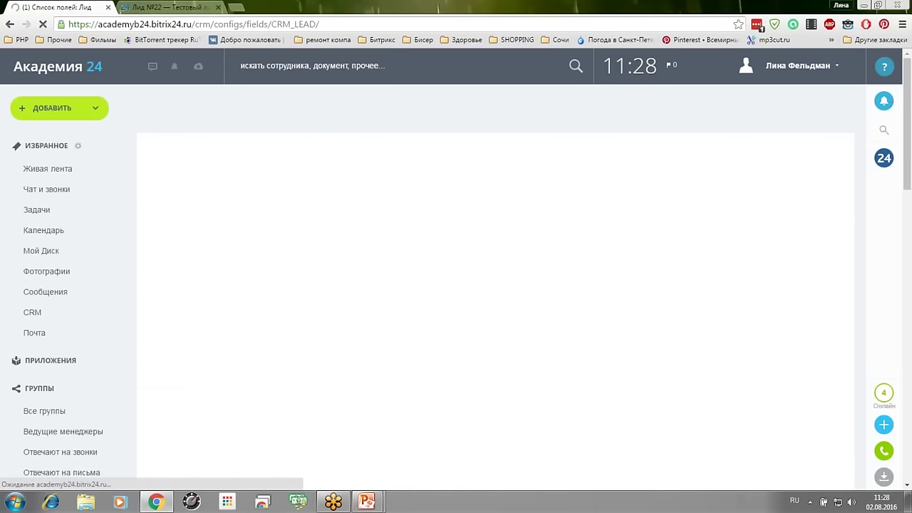
- Open the settings of the custom lead field «Оценка», try to save them, and review the field's names and options
{"action": "scroll", "coordinate": [186, 300], "scroll_direction": "down", "scroll_amount": 4}
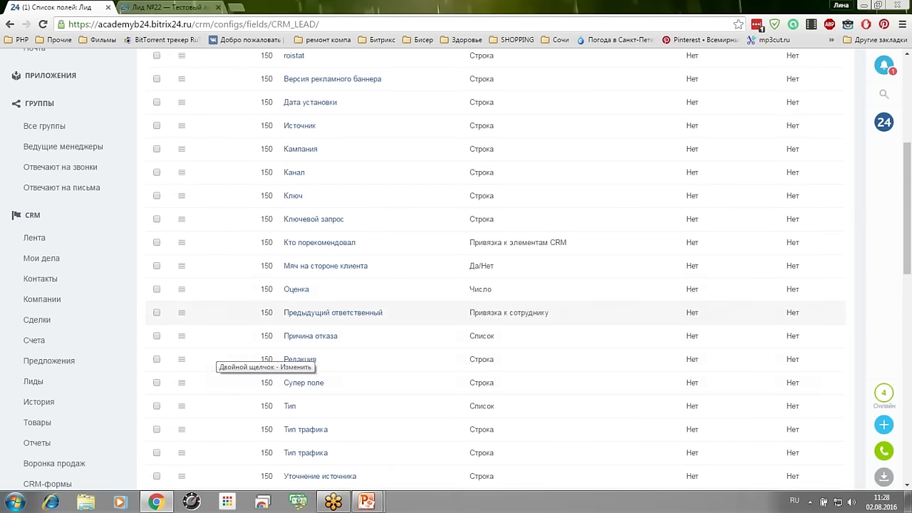
{"action": "left_click", "coordinate": [178, 295]}
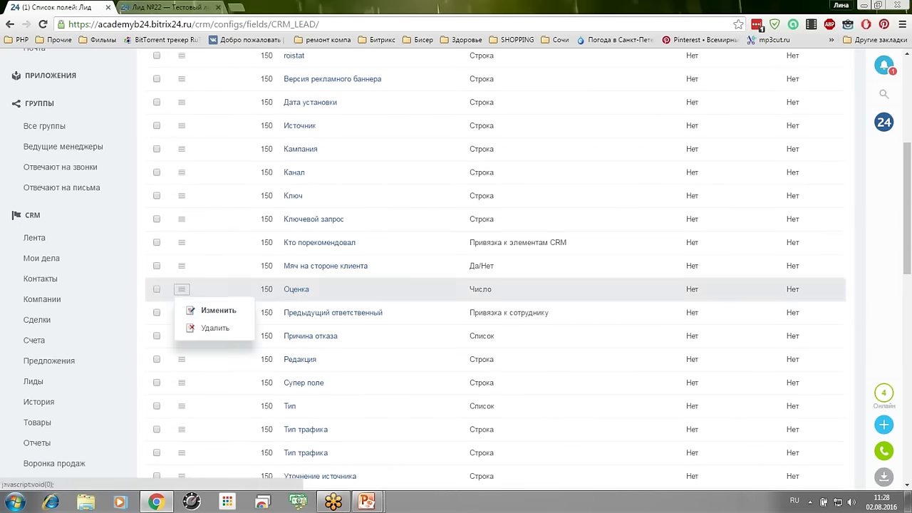
{"action": "left_click", "coordinate": [214, 312]}
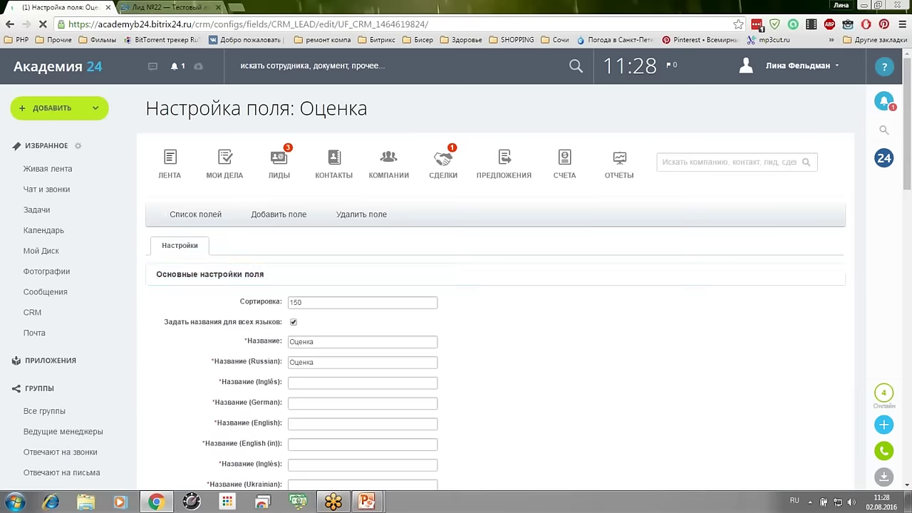
{"action": "scroll", "coordinate": [495, 395], "scroll_direction": "down", "scroll_amount": 3}
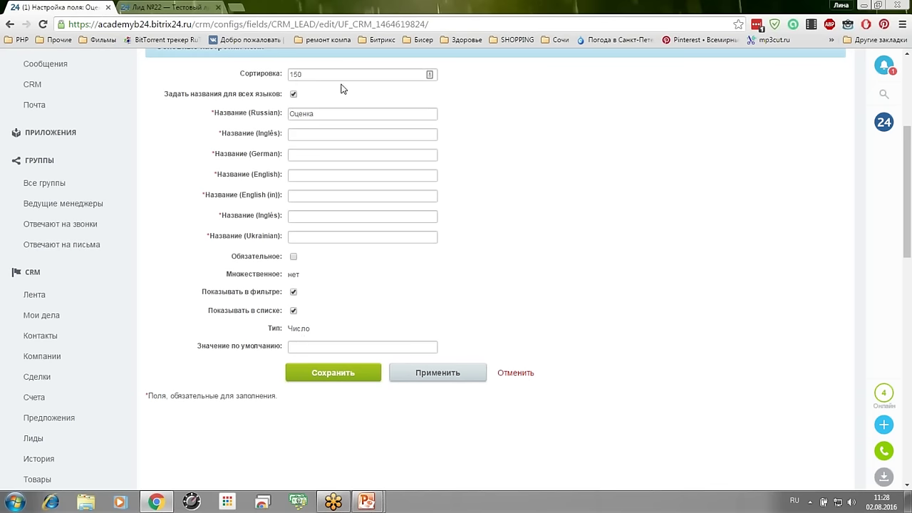
{"action": "left_click", "coordinate": [347, 372]}
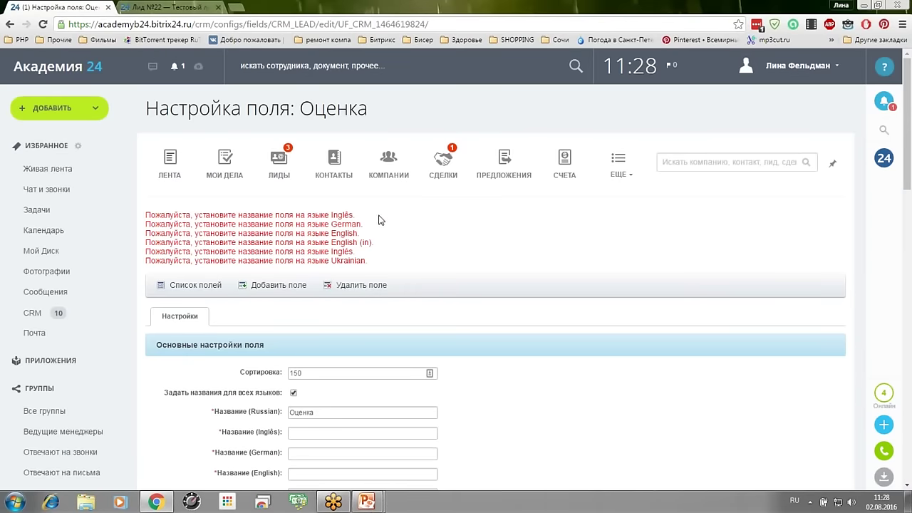
{"action": "scroll", "coordinate": [660, 371], "scroll_direction": "down", "scroll_amount": 4}
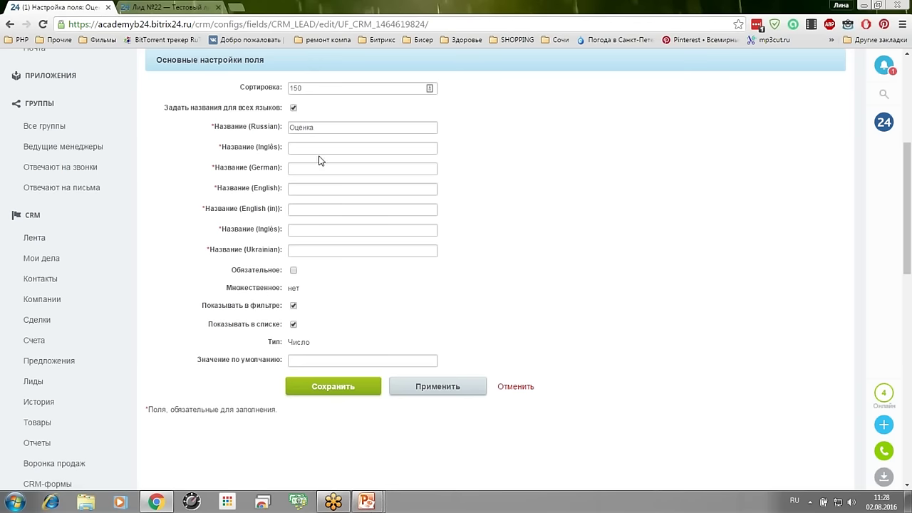
{"action": "left_click_drag", "start_coordinate": [321, 129], "coordinate": [253, 127]}
{"action": "left_click", "coordinate": [607, 224]}
{"action": "scroll", "coordinate": [602, 282], "scroll_direction": "up", "scroll_amount": 1}
{"action": "scroll", "coordinate": [601, 281], "scroll_direction": "up", "scroll_amount": 4}
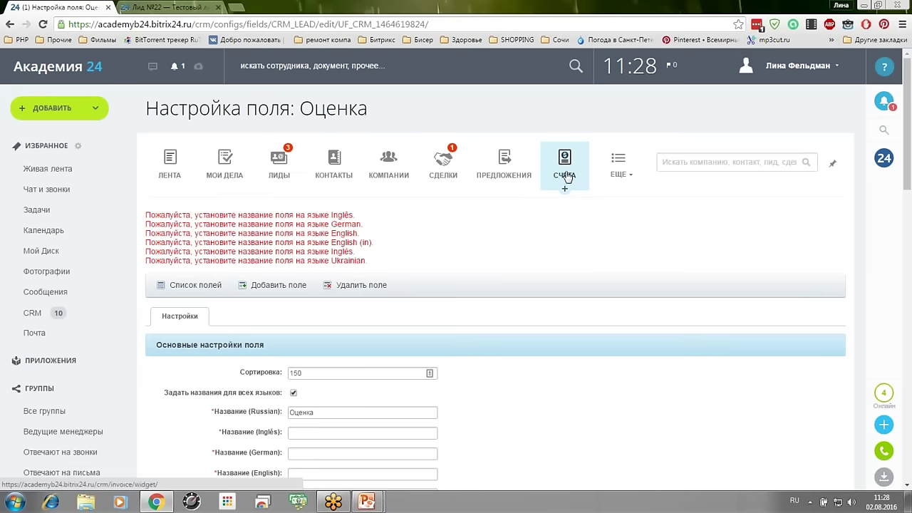
- View the lead list, and open the list of lead business process templates through the CRM automation settings
{"action": "left_click", "coordinate": [278, 161]}
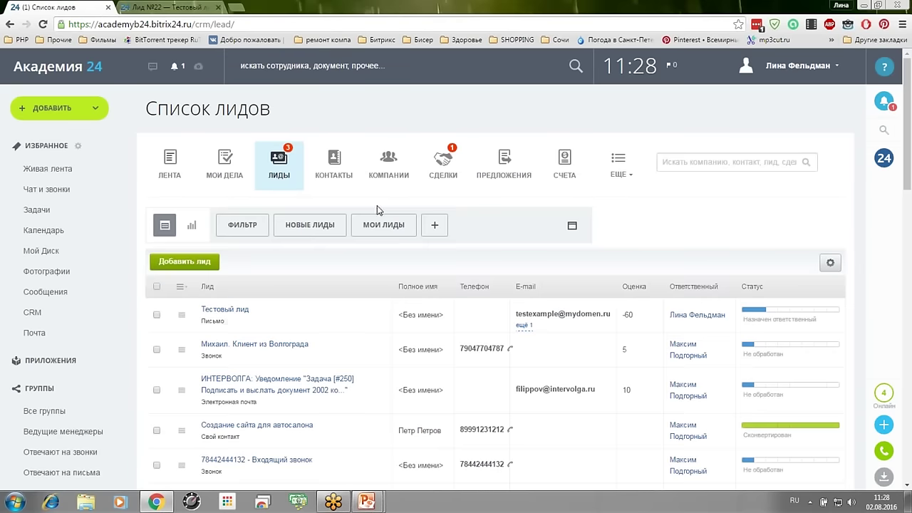
{"action": "left_click", "coordinate": [618, 162]}
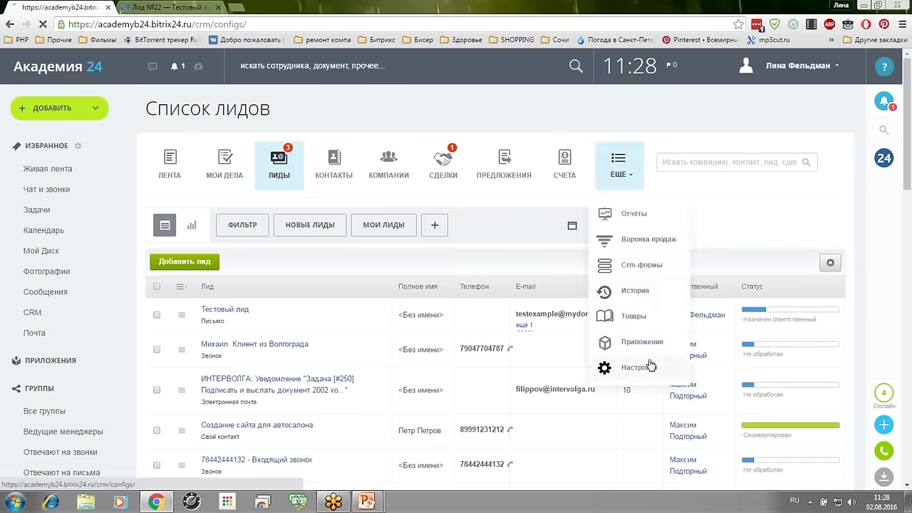
{"action": "left_click", "coordinate": [651, 363]}
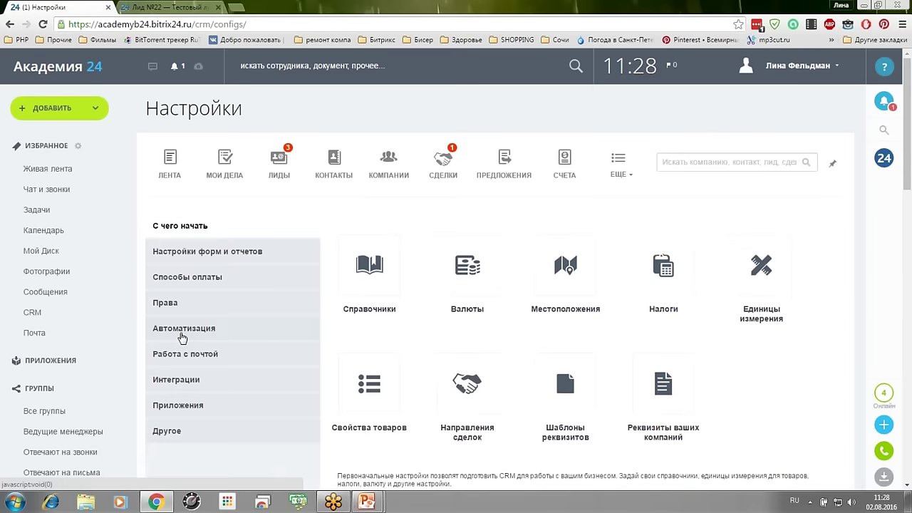
{"action": "left_click", "coordinate": [176, 329]}
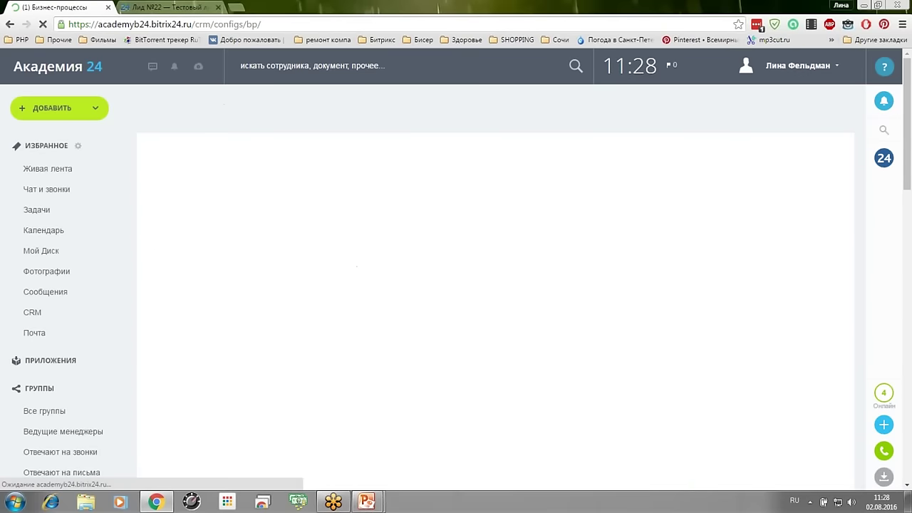
{"action": "left_click", "coordinate": [190, 250]}
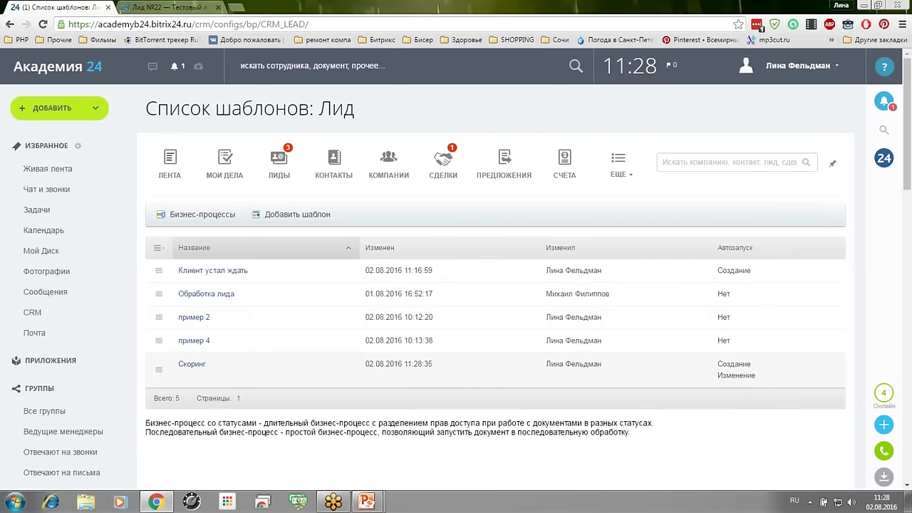
- Open the «Скоринг» template in the designer, and review the process description and scheme on the PowerPoint slides before returning to the browser
{"action": "left_click", "coordinate": [201, 365]}
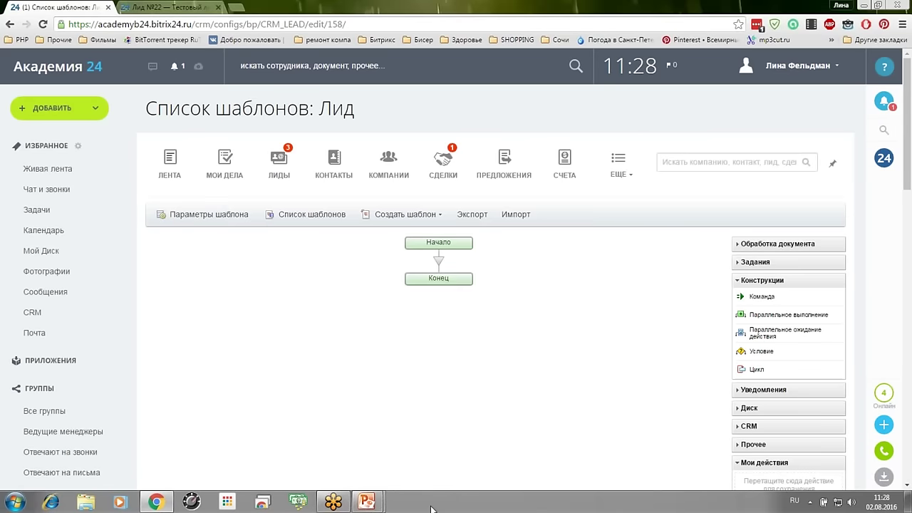
{"action": "key", "text": "alt+Tab"}
{"action": "key", "text": "alt+Tab"}
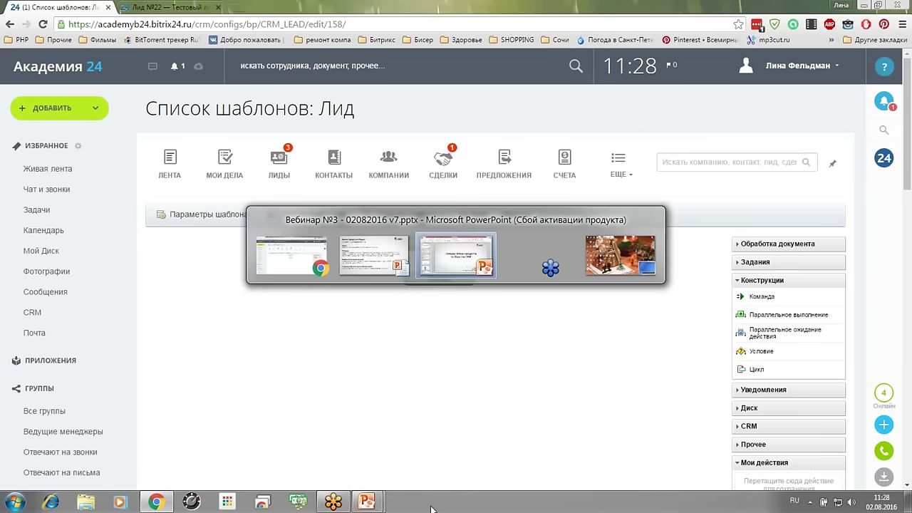
{"action": "key", "text": "alt+Tab"}
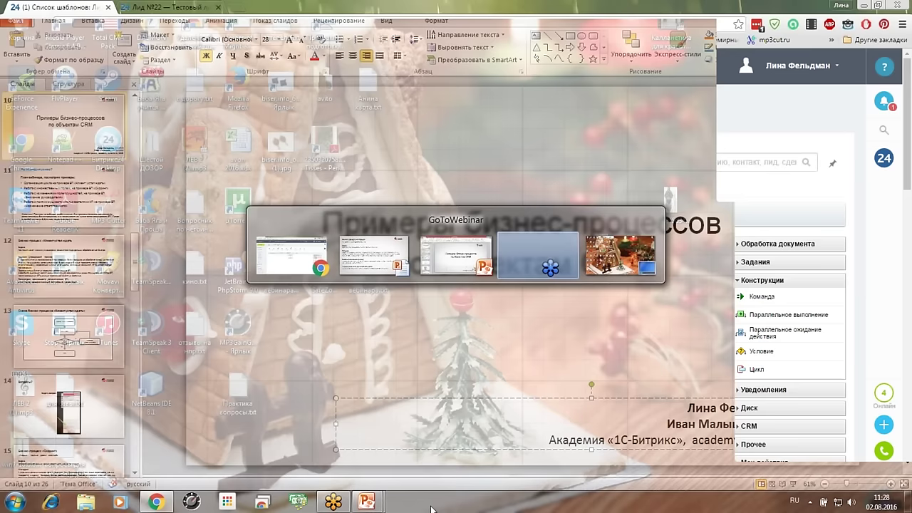
{"action": "key", "text": "alt+Tab"}
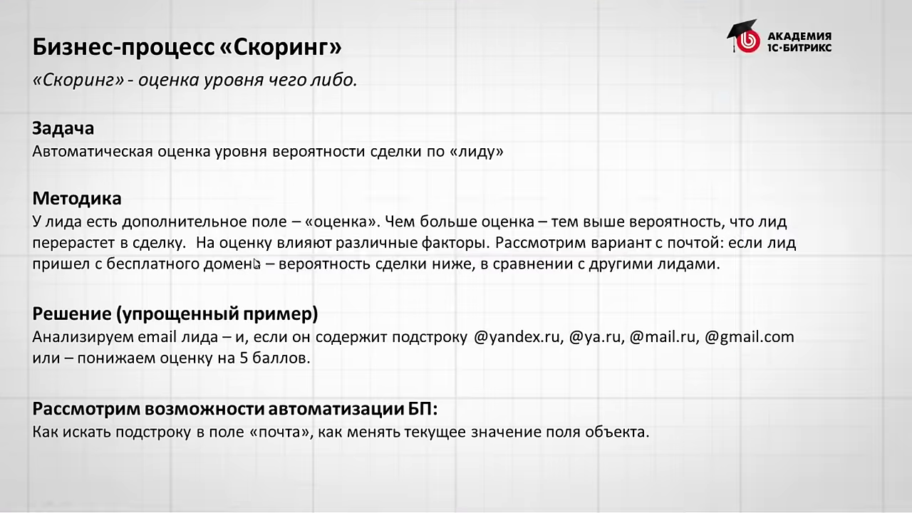
{"action": "left_click", "coordinate": [367, 292]}
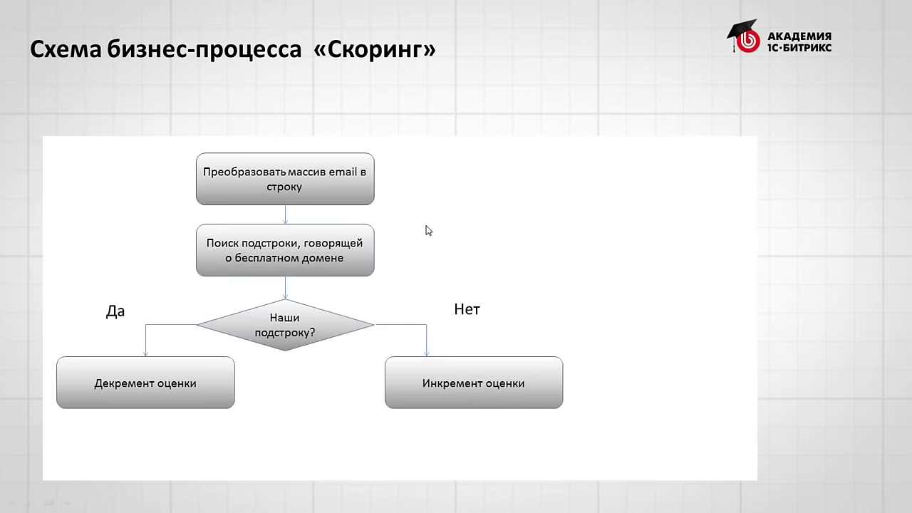
{"action": "key", "text": "alt+Tab"}
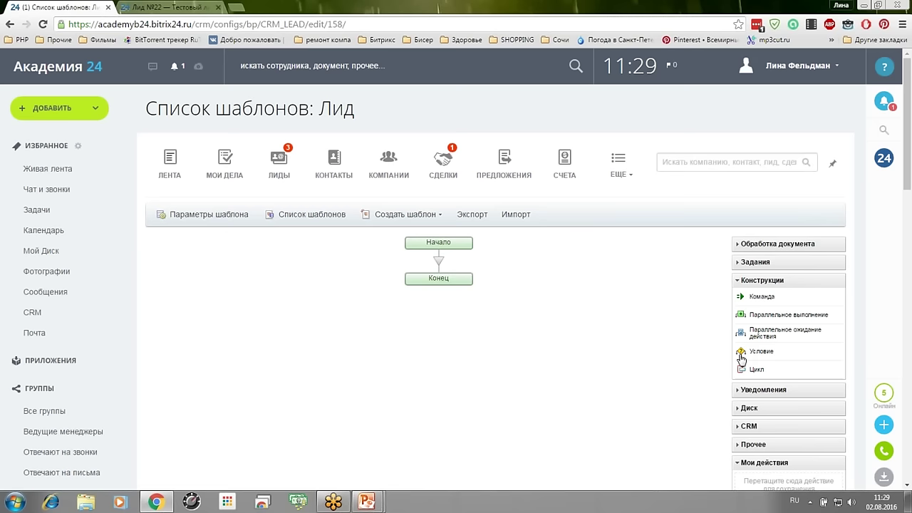
- Insert a «Условие» block between the start and the end of the process and title it «Лид содержит бесплатный домен»
{"action": "left_click_drag", "start_coordinate": [741, 358], "coordinate": [442, 270]}
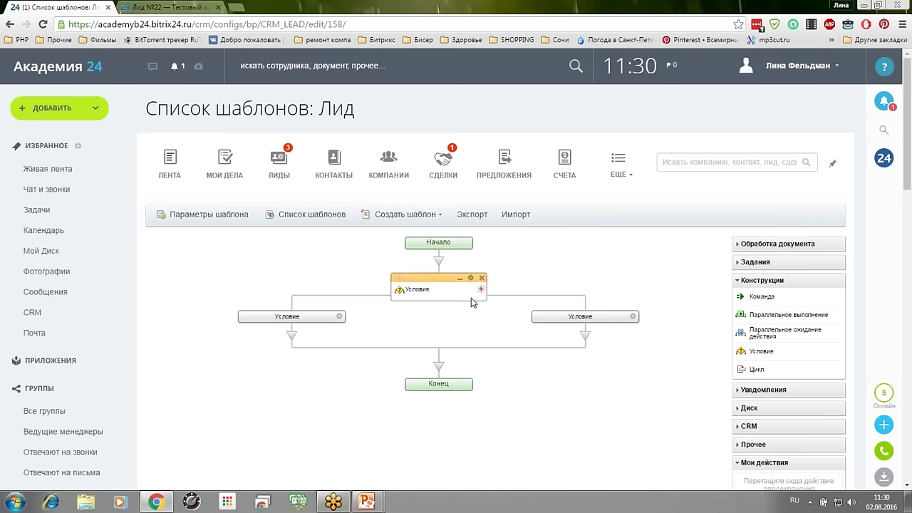
{"action": "left_click", "coordinate": [470, 278]}
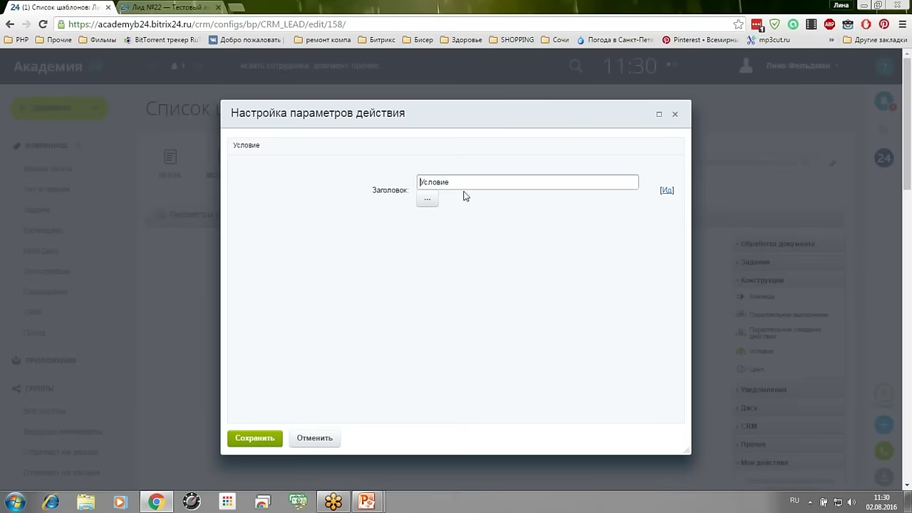
{"action": "left_click_drag", "start_coordinate": [458, 182], "coordinate": [327, 184]}
{"action": "type", "text": "Kbl cjlth;bn mtcgkfnysq ljvty"}
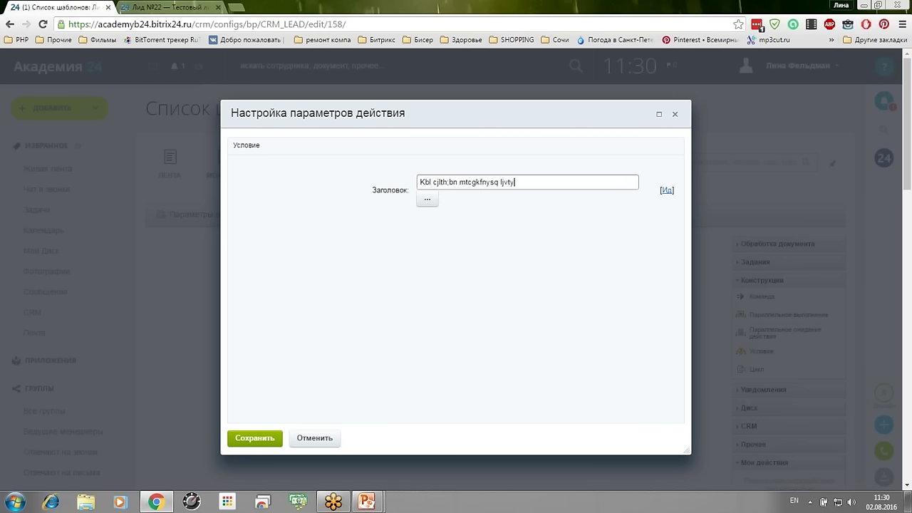
{"action": "key", "text": "ctrl+a"}
{"action": "key", "text": "BackSpace"}
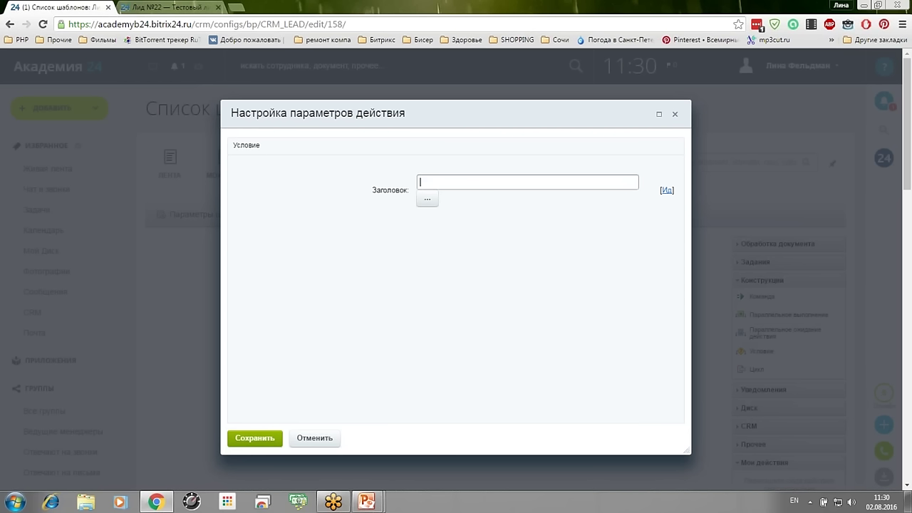
{"action": "key", "text": "alt+shift"}
{"action": "type", "text": "Лид содержит ьбесплатный домен"}
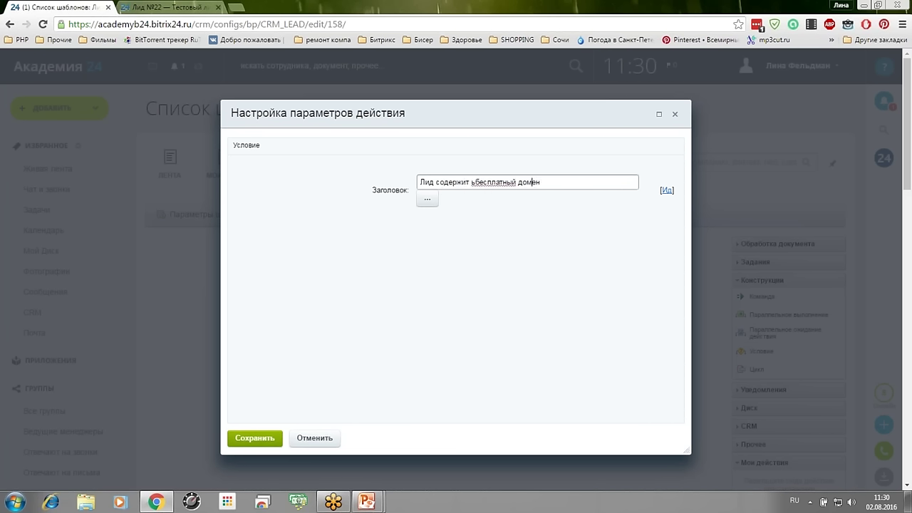
{"action": "key", "text": "Delete"}
{"action": "left_click", "coordinate": [261, 438]}
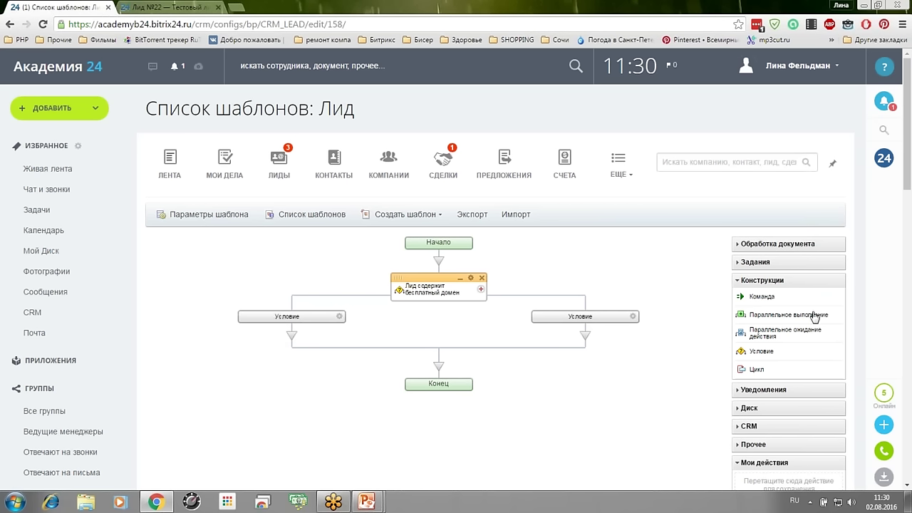
- Title the left branch of the condition block «Да» and set its condition type to «Поле документа»
{"action": "double_click", "coordinate": [346, 319]}
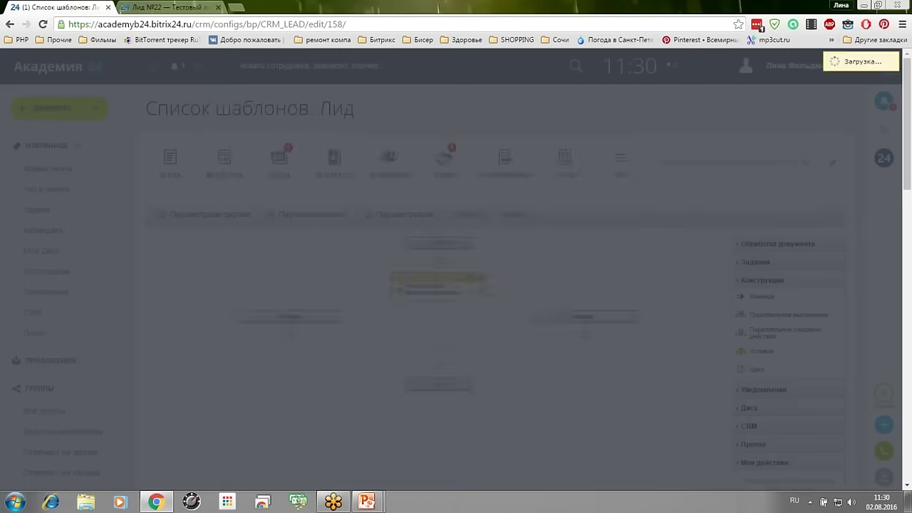
{"action": "left_click_drag", "start_coordinate": [470, 189], "coordinate": [279, 193]}
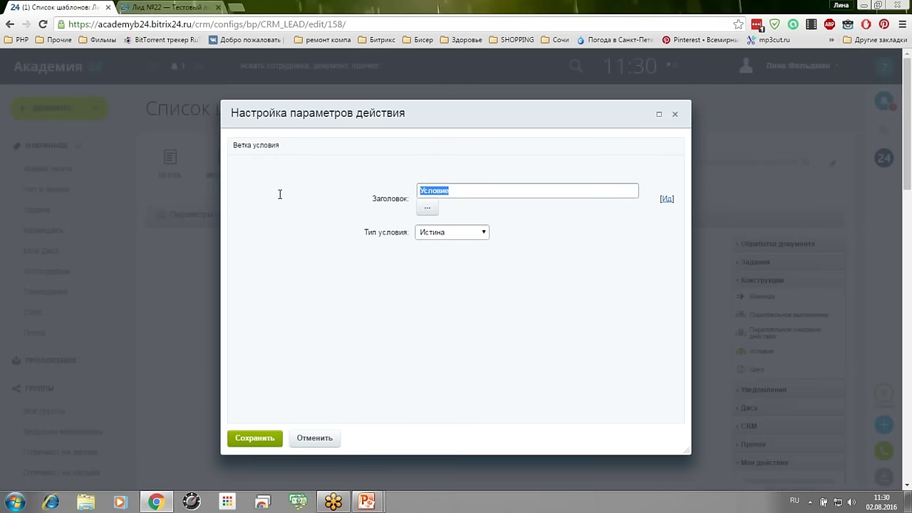
{"action": "type", "text": "Да"}
{"action": "left_click", "coordinate": [469, 237]}
{"action": "left_click", "coordinate": [467, 254]}
{"action": "left_click", "coordinate": [470, 256]}
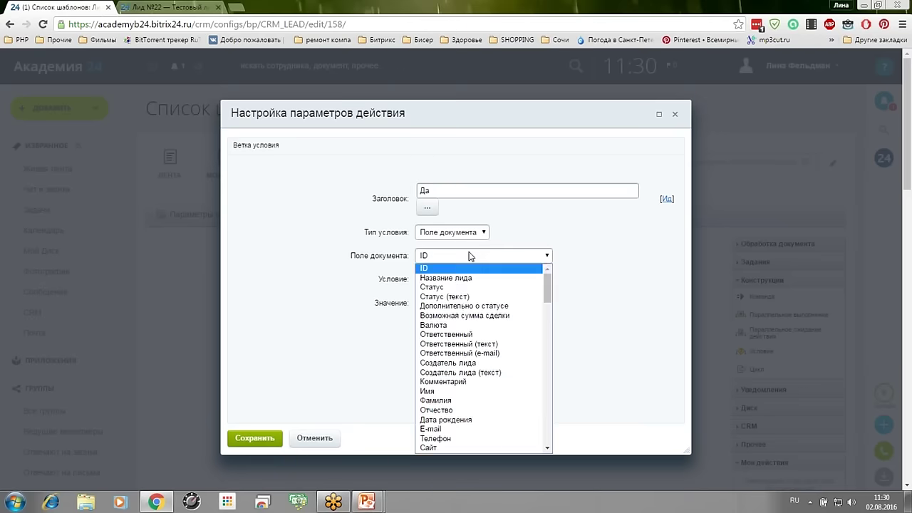
{"action": "left_click_drag", "start_coordinate": [548, 288], "coordinate": [570, 352]}
{"action": "left_click", "coordinate": [495, 404]}
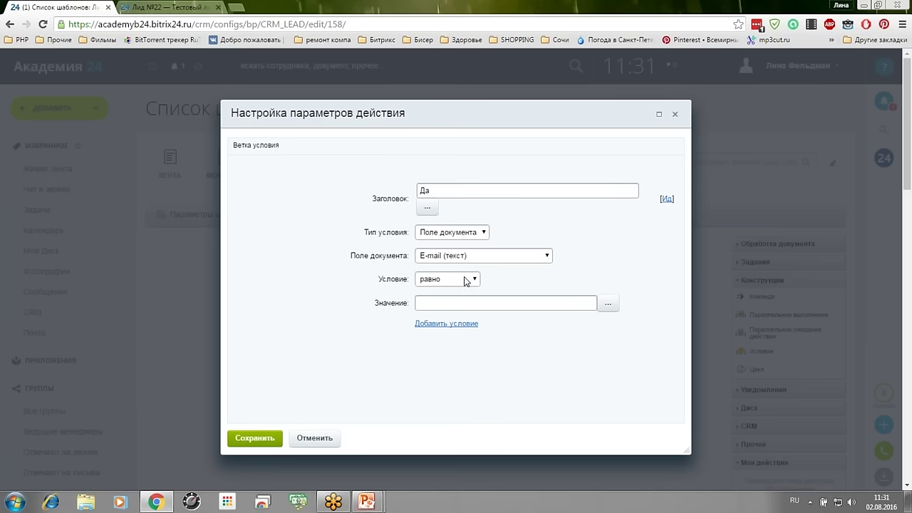
{"action": "left_click", "coordinate": [466, 280]}
{"action": "left_click", "coordinate": [437, 359]}
{"action": "key", "text": "alt+shift"}
{"action": "type", "text": "@ya.ru"}
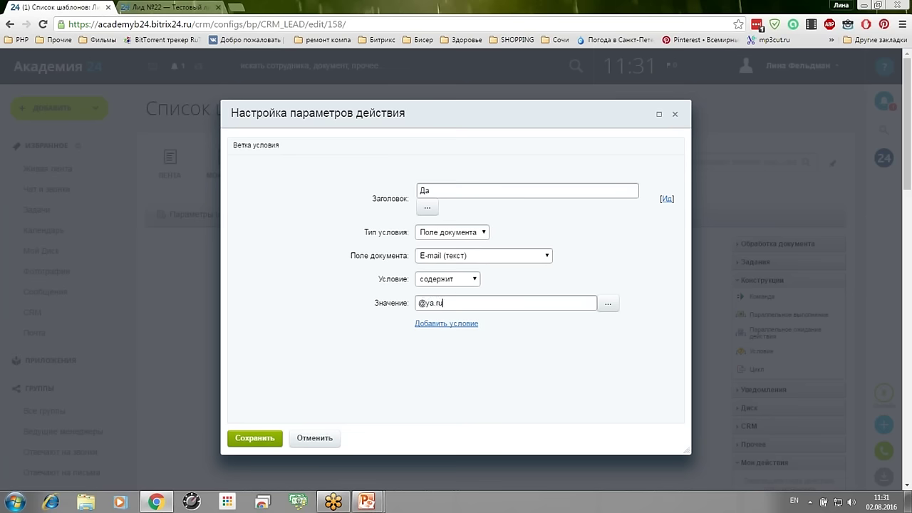
- Add a second condition joined with «ИЛИ», using the field «E-mail (текст)» and the comparison «содержит»
{"action": "left_click", "coordinate": [446, 325]}
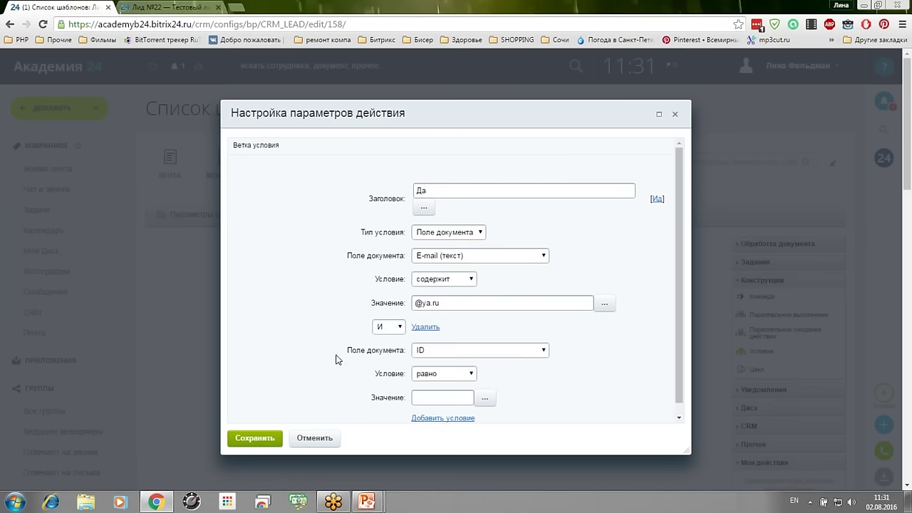
{"action": "left_click", "coordinate": [399, 329]}
{"action": "left_click", "coordinate": [385, 349]}
{"action": "left_click", "coordinate": [483, 350]}
{"action": "left_click_drag", "start_coordinate": [543, 187], "coordinate": [544, 268]}
{"action": "left_click", "coordinate": [493, 281]}
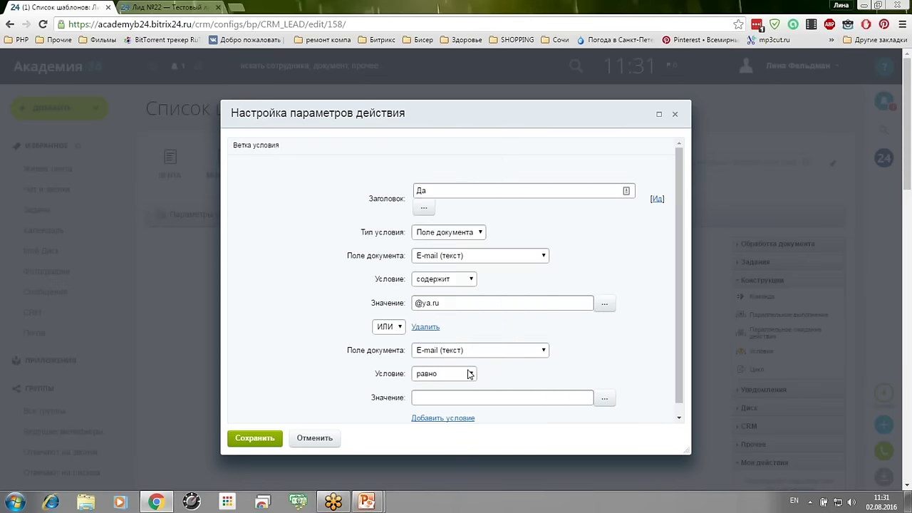
{"action": "left_click", "coordinate": [470, 374]}
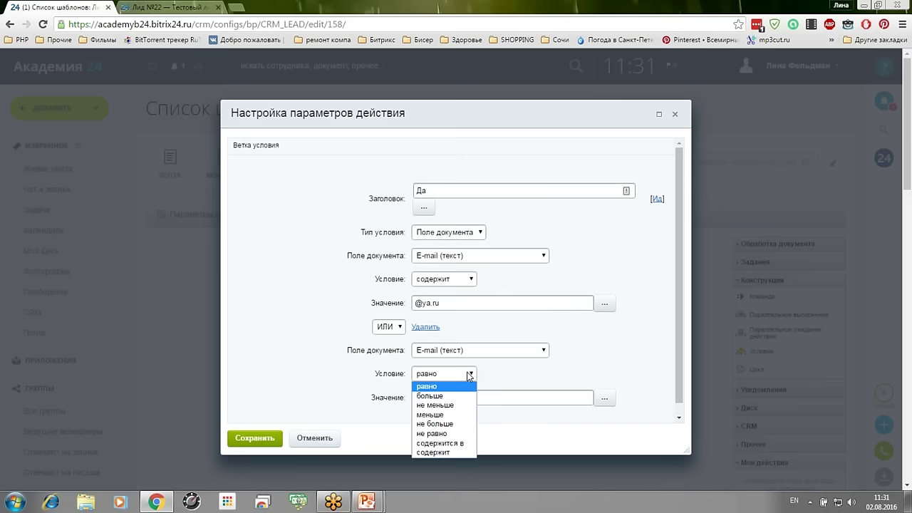
{"action": "left_click", "coordinate": [456, 454]}
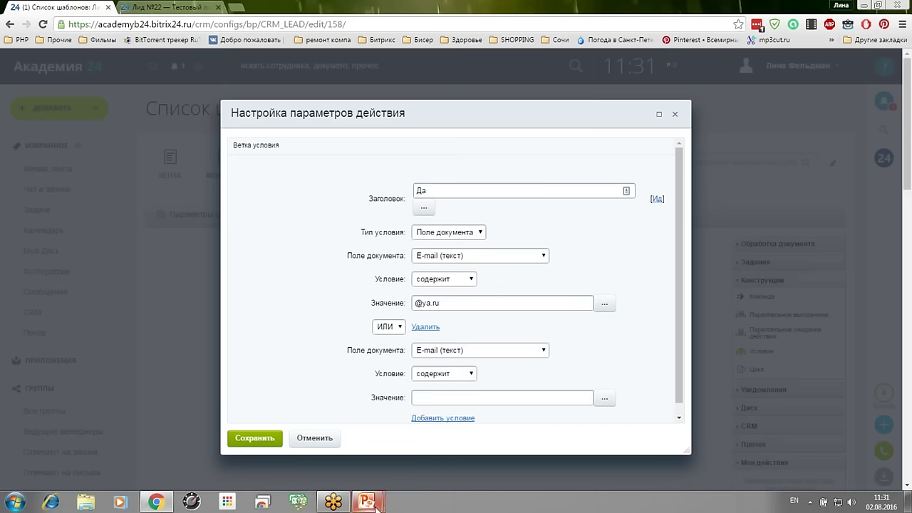
{"action": "key", "text": "alt+Tab"}
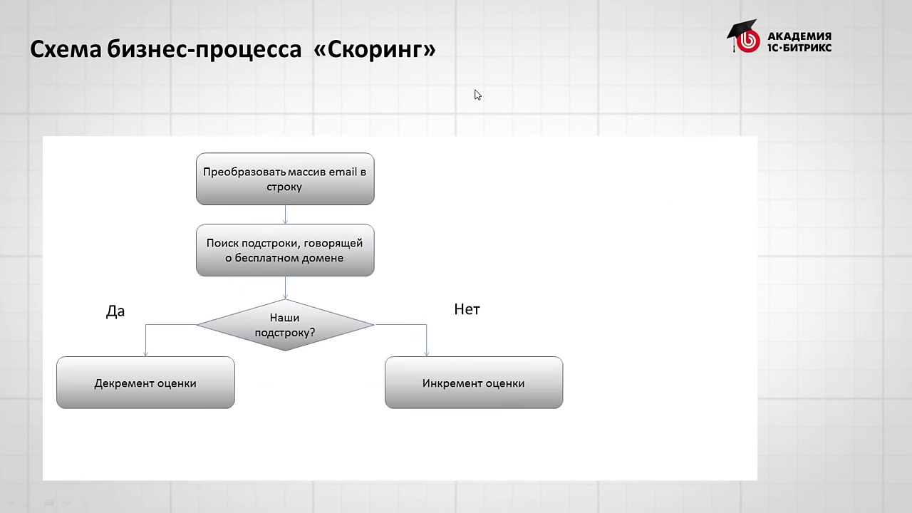
{"action": "left_click", "coordinate": [477, 94]}
{"action": "scroll", "coordinate": [473, 145], "scroll_direction": "up", "scroll_amount": 1}
{"action": "scroll", "coordinate": [476, 144], "scroll_direction": "up", "scroll_amount": 1}
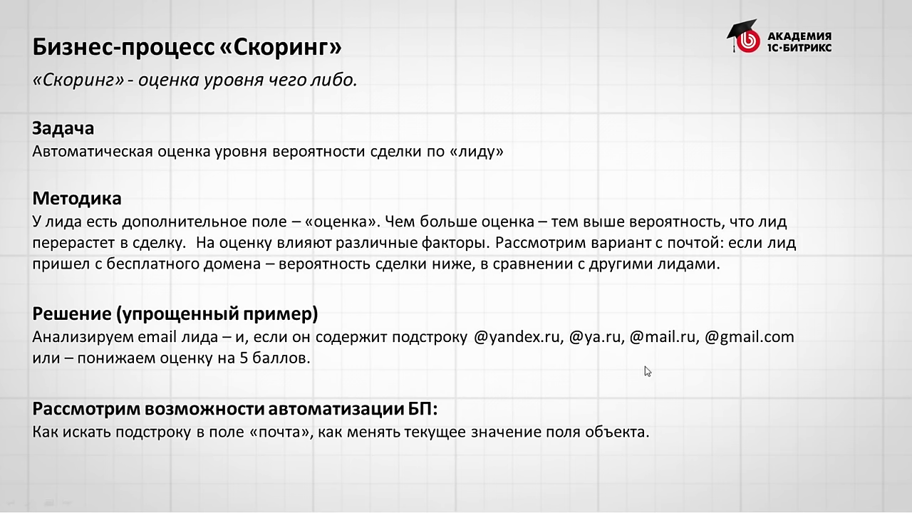
{"action": "key", "text": "alt+Tab"}
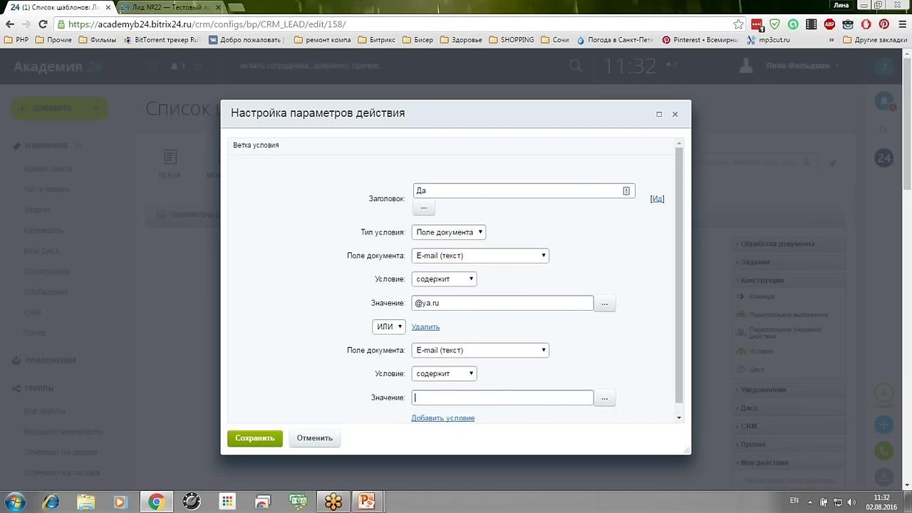
{"action": "type", "text": "@yandex.ru"}
{"action": "left_click", "coordinate": [442, 418]}
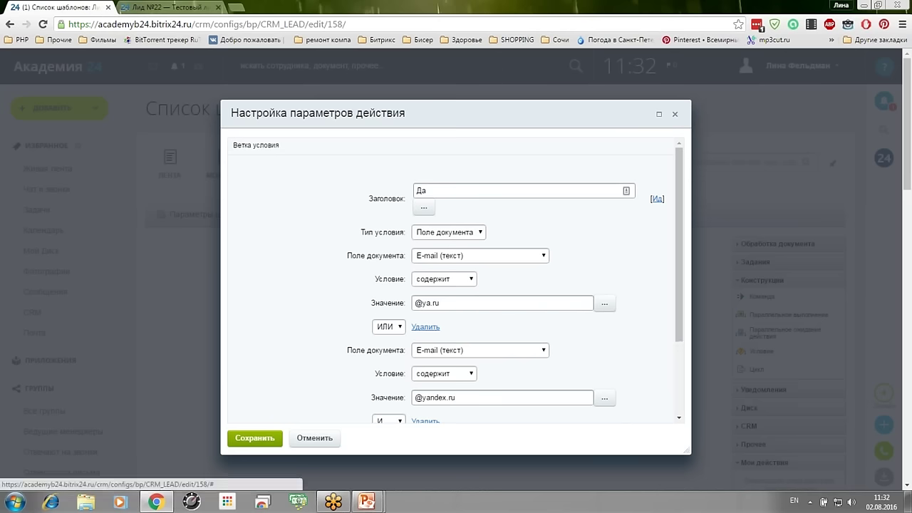
{"action": "scroll", "coordinate": [680, 309], "scroll_direction": "down", "scroll_amount": 3}
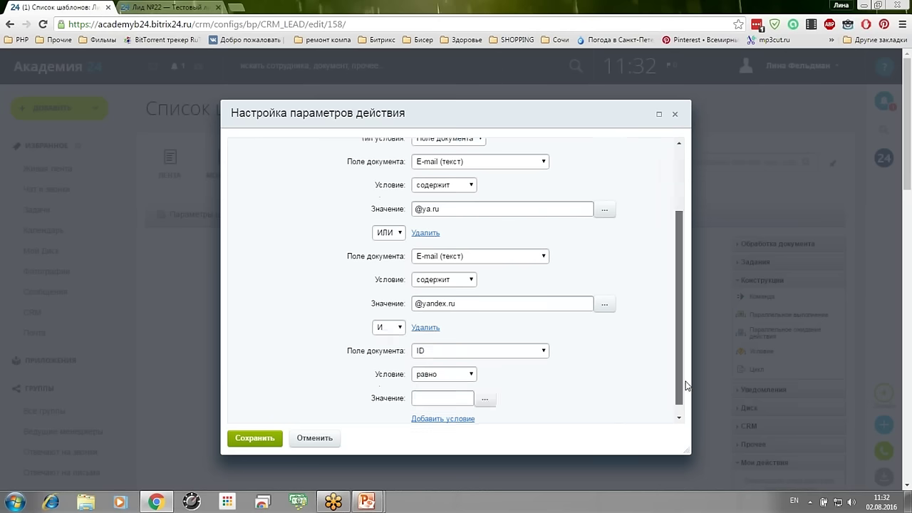
{"action": "left_click", "coordinate": [390, 316]}
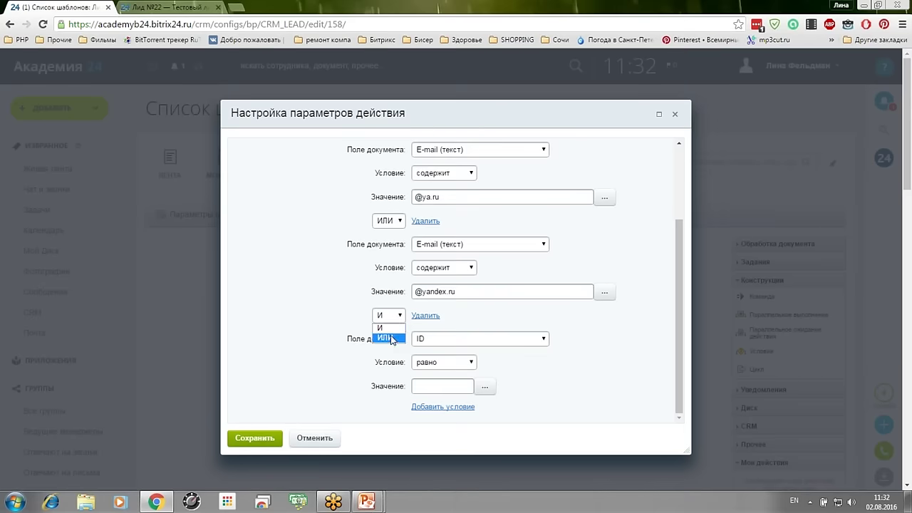
{"action": "left_click", "coordinate": [389, 338]}
{"action": "left_click", "coordinate": [458, 341]}
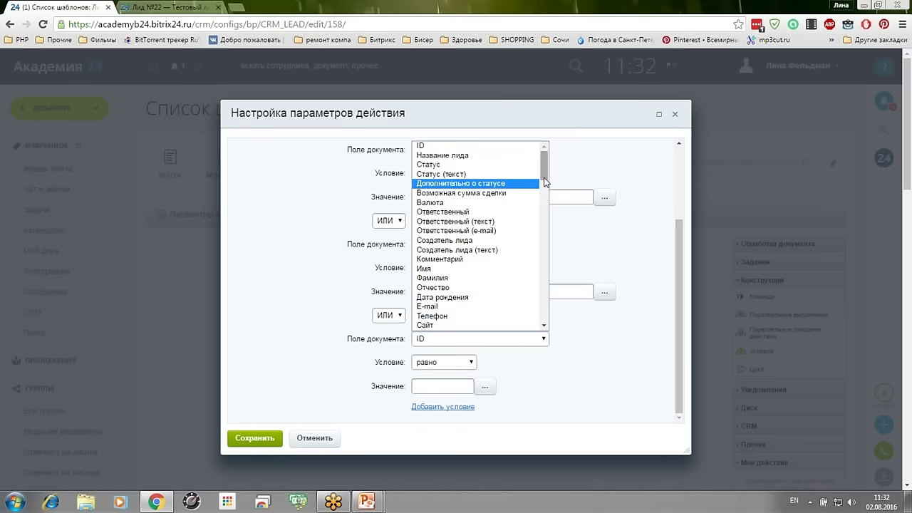
{"action": "left_click_drag", "start_coordinate": [545, 179], "coordinate": [544, 249]}
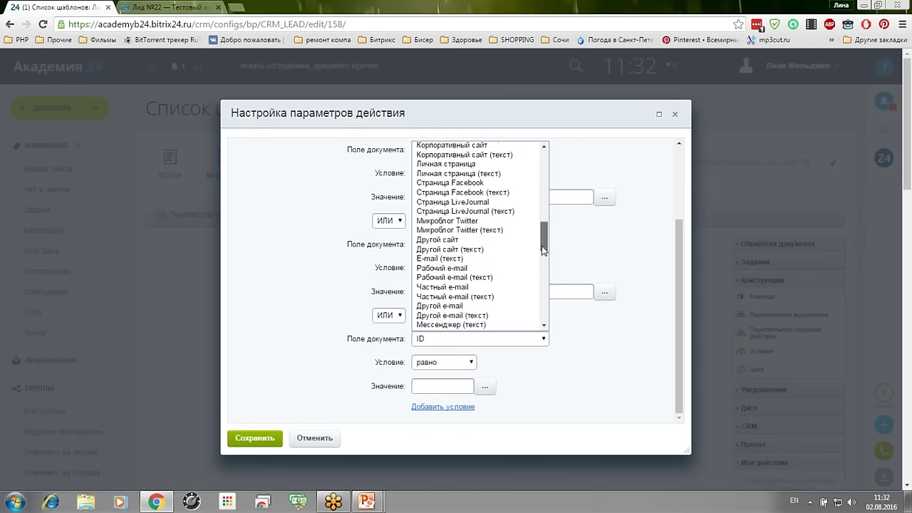
{"action": "left_click", "coordinate": [503, 259]}
{"action": "left_click", "coordinate": [454, 366]}
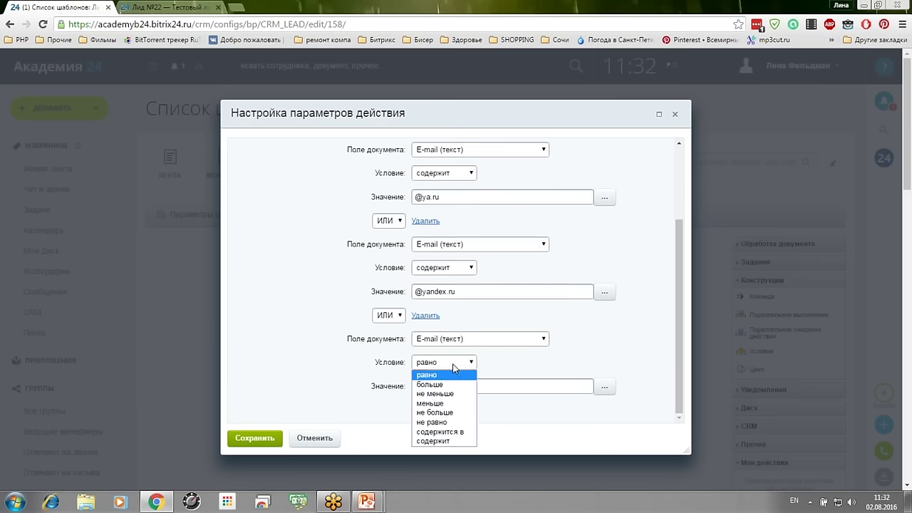
{"action": "left_click", "coordinate": [446, 441]}
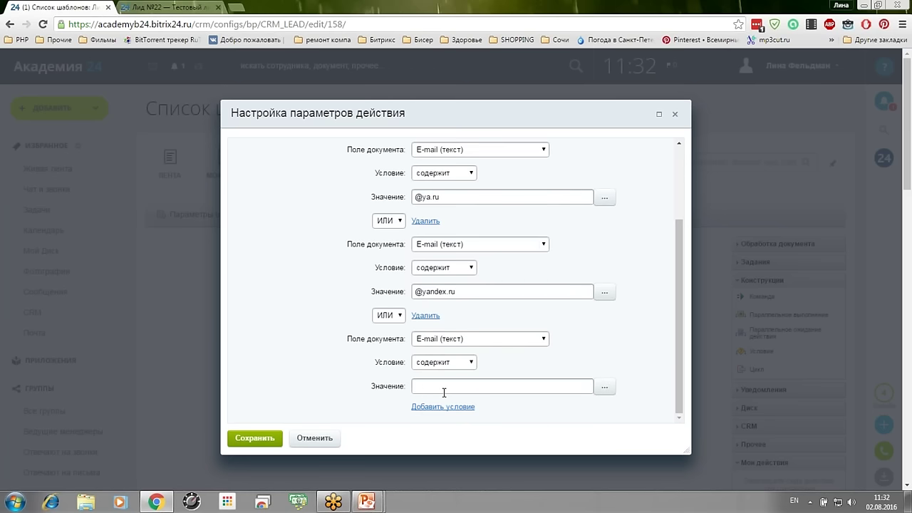
{"action": "type", "text": "@mail.ru"}
- Add a fourth condition joined with «ИЛИ» and set its document field to «E-mail (текст)»
{"action": "left_click", "coordinate": [442, 406]}
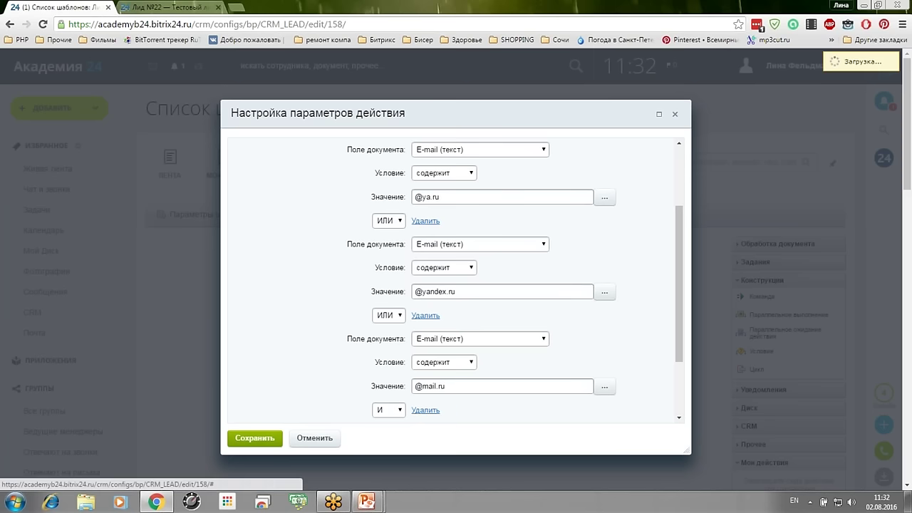
{"action": "left_click_drag", "start_coordinate": [676, 323], "coordinate": [667, 387]}
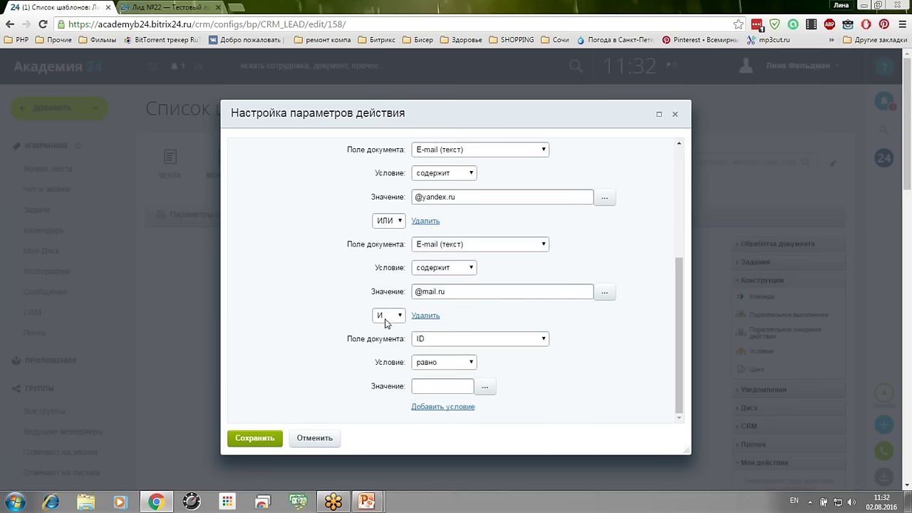
{"action": "left_click", "coordinate": [388, 315]}
{"action": "left_click", "coordinate": [385, 334]}
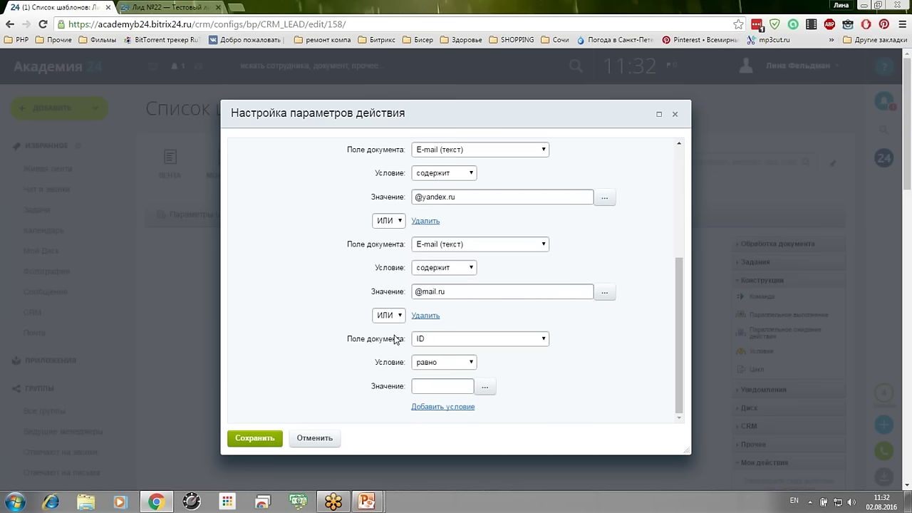
{"action": "left_click", "coordinate": [440, 344]}
{"action": "left_click_drag", "start_coordinate": [542, 173], "coordinate": [548, 243]}
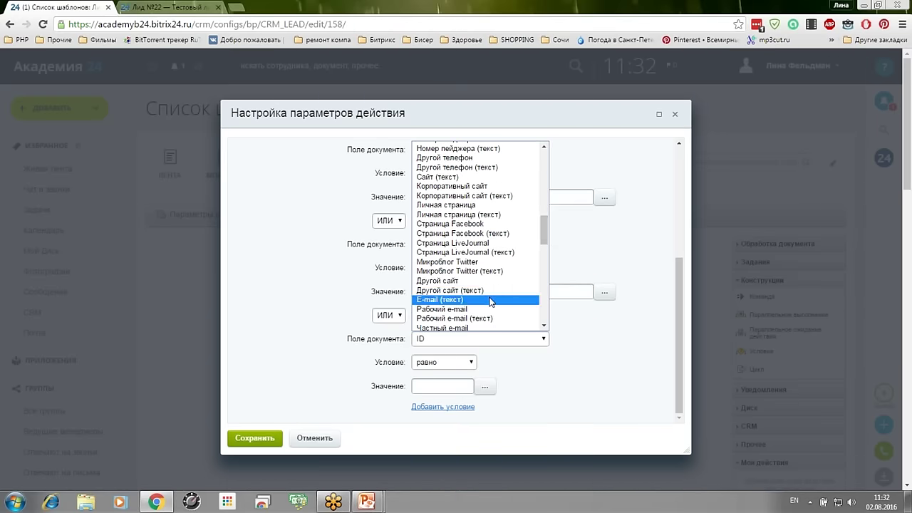
{"action": "left_click", "coordinate": [491, 300]}
{"action": "left_click", "coordinate": [453, 365]}
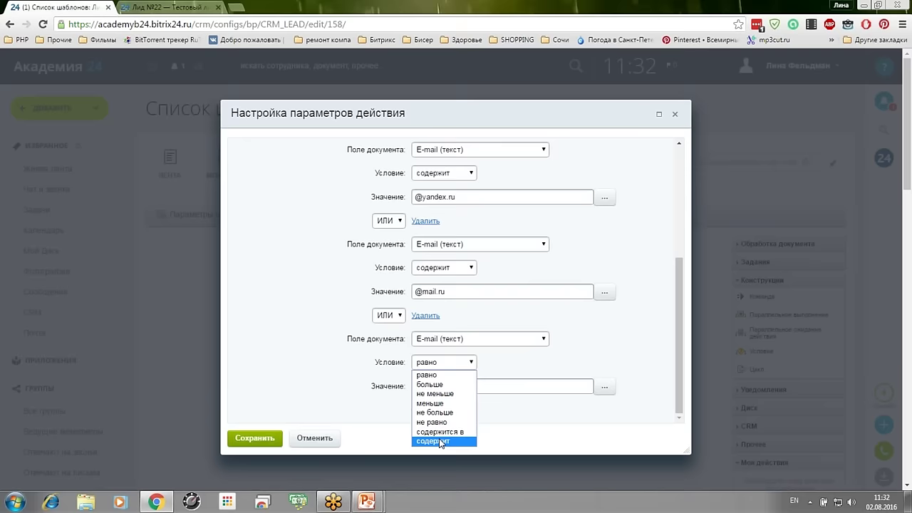
{"action": "left_click", "coordinate": [440, 441]}
{"action": "left_click", "coordinate": [443, 388]}
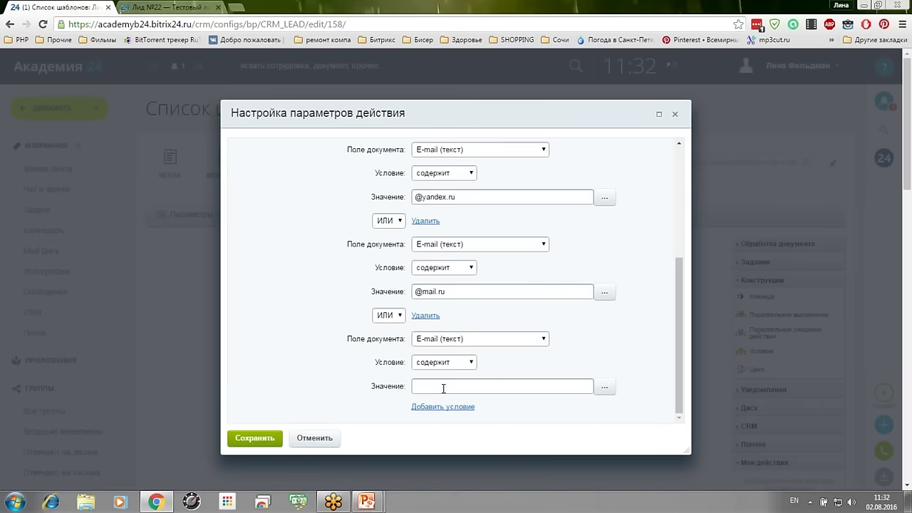
{"action": "type", "text": "@gmail"}
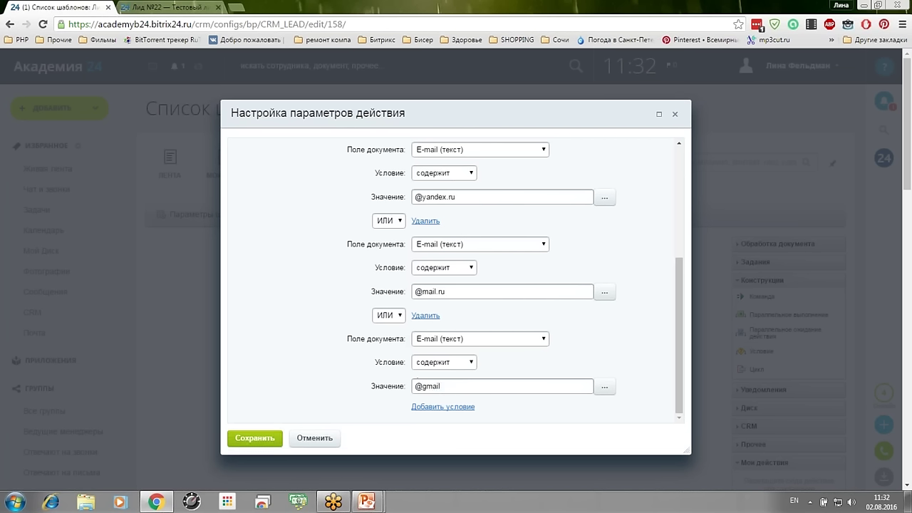
{"action": "left_click", "coordinate": [255, 438]}
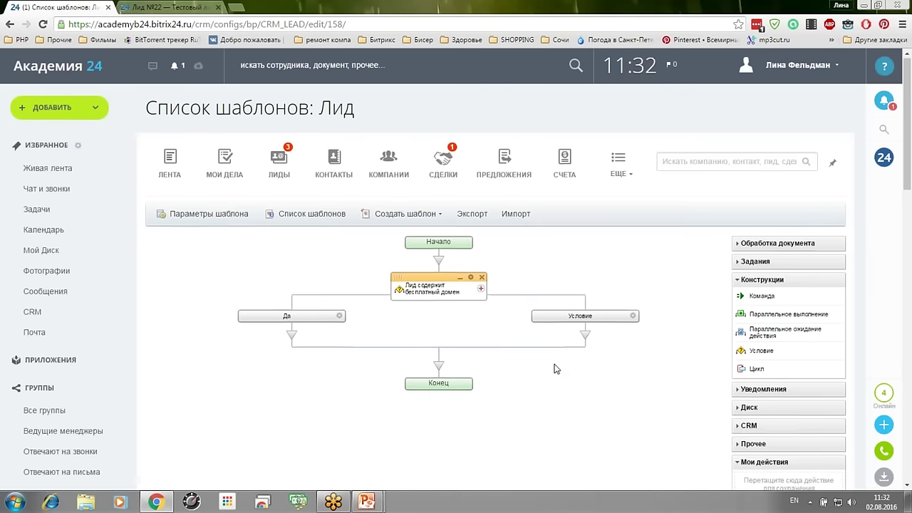
- Add an «Изменение документа» action from the document processing group to the «Да» branch
{"action": "scroll", "coordinate": [556, 369], "scroll_direction": "down", "scroll_amount": 2}
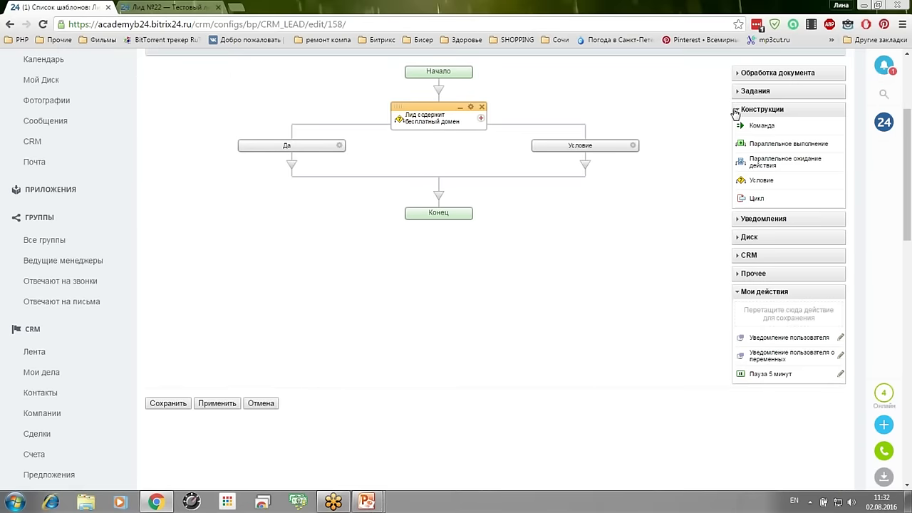
{"action": "left_click", "coordinate": [739, 73]}
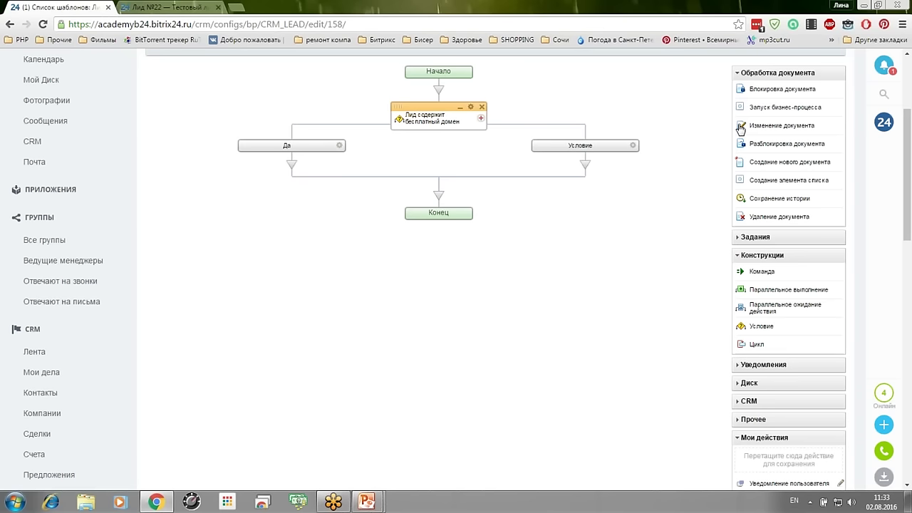
{"action": "left_click_drag", "start_coordinate": [742, 128], "coordinate": [291, 169]}
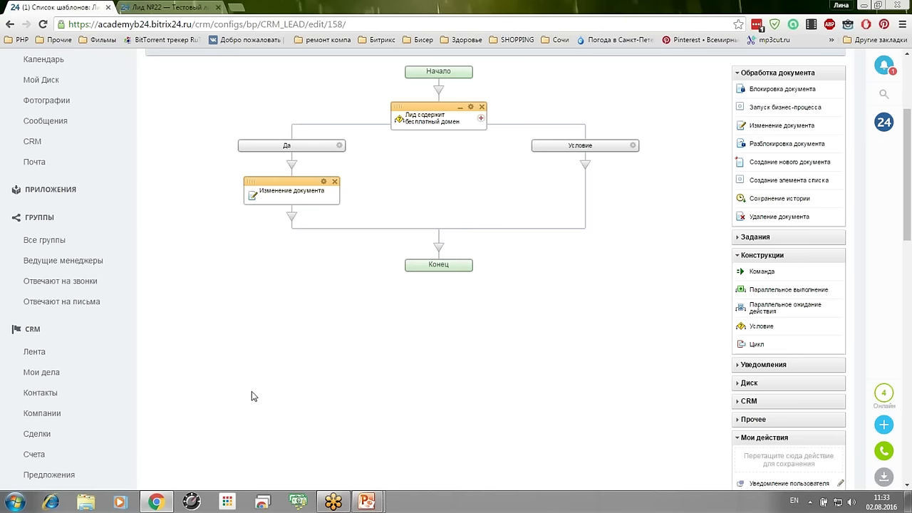
- Title the document change action «Декремент оценки» and choose «Оценка» as the field to change
{"action": "double_click", "coordinate": [289, 178]}
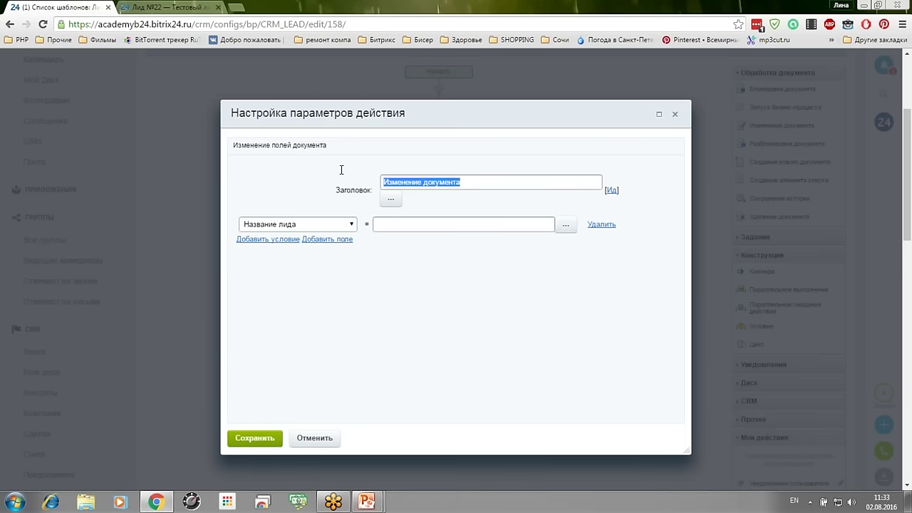
{"action": "type", "text": "Ltrhtvtyn j"}
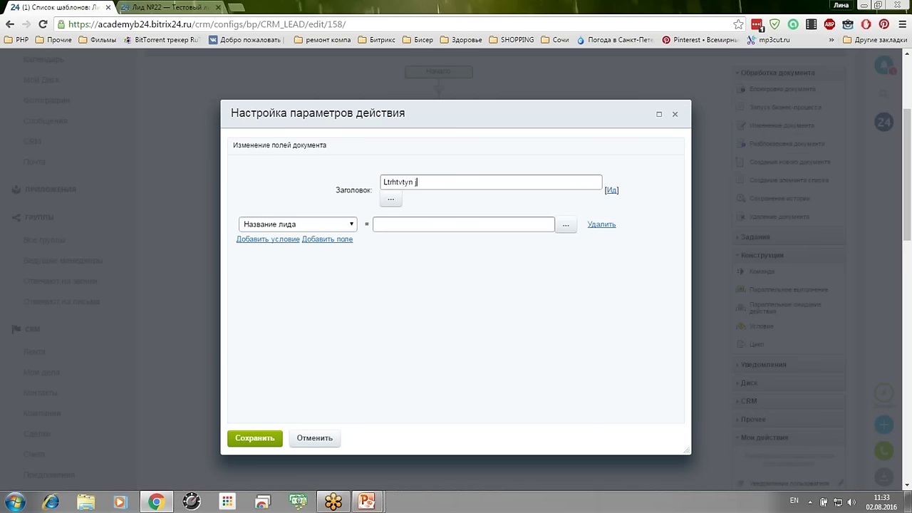
{"action": "type", "text": "wtyrb"}
{"action": "key", "text": "ctrl+a"}
{"action": "key", "text": "BackSpace"}
{"action": "key", "text": "alt+shift"}
{"action": "type", "text": "Декремент оценки"}
{"action": "left_click", "coordinate": [311, 227]}
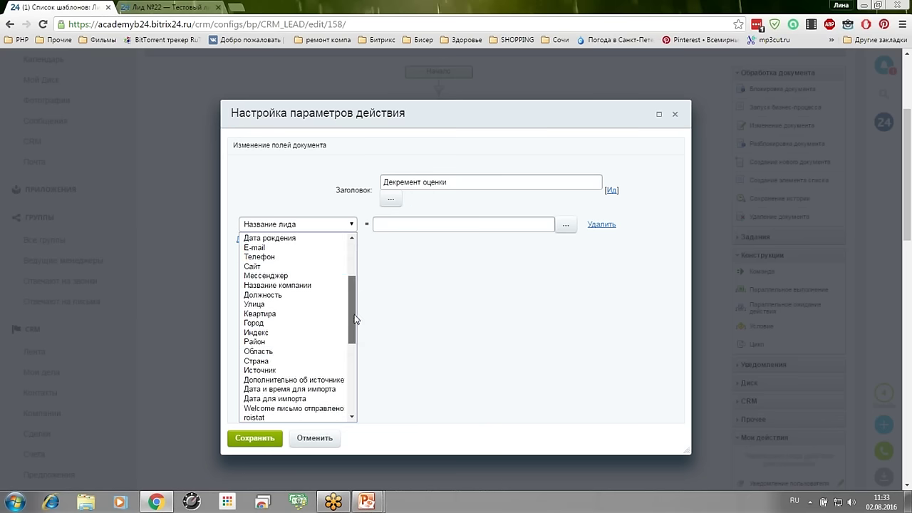
{"action": "left_click_drag", "start_coordinate": [356, 321], "coordinate": [354, 367]}
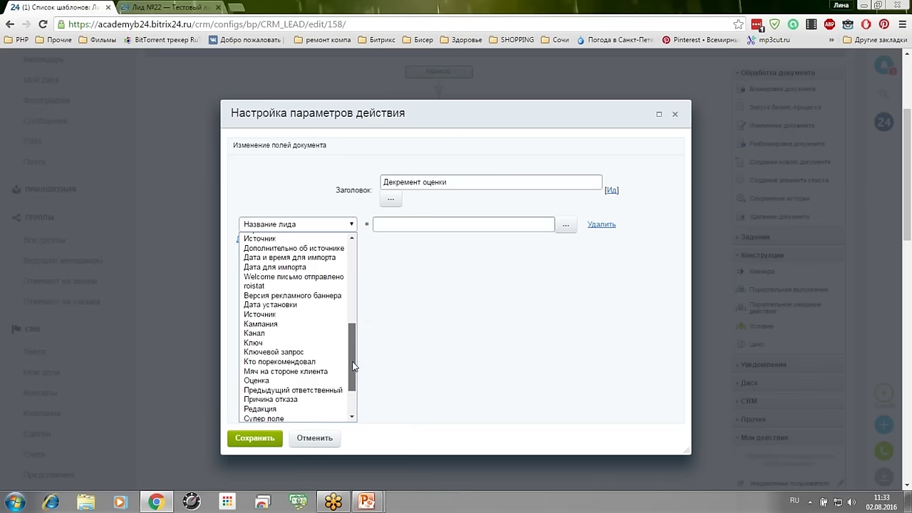
{"action": "left_click", "coordinate": [294, 380]}
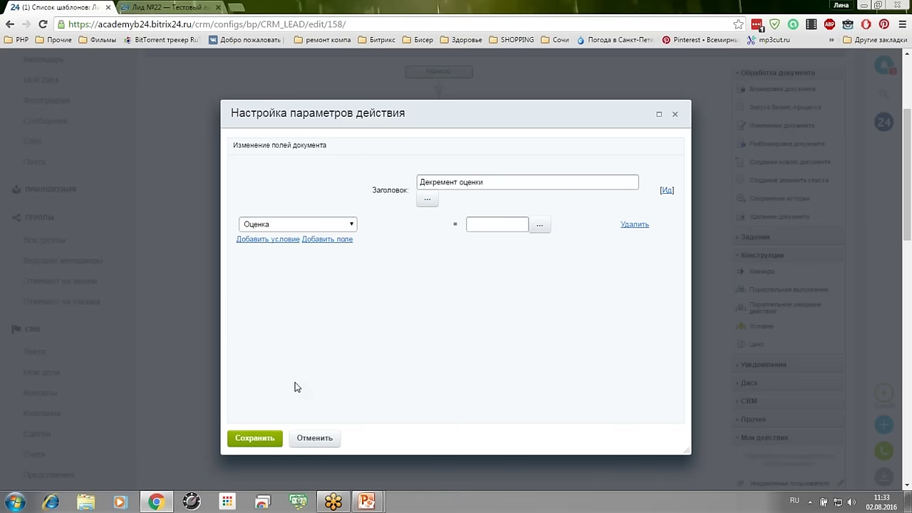
- Enter the formula =intval()-5 as the value of the field «Оценка»
{"action": "left_click", "coordinate": [523, 226]}
{"action": "type", "text": "="}
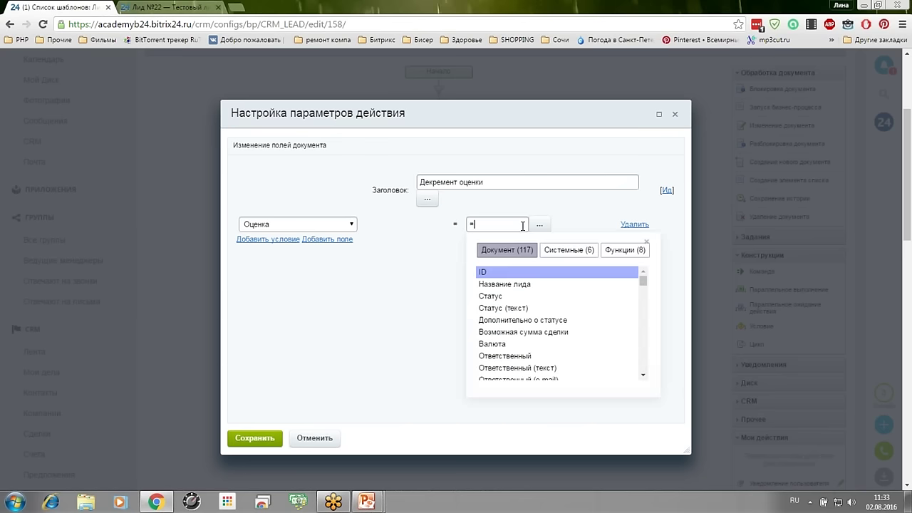
{"action": "type", "text": "штемфд"}
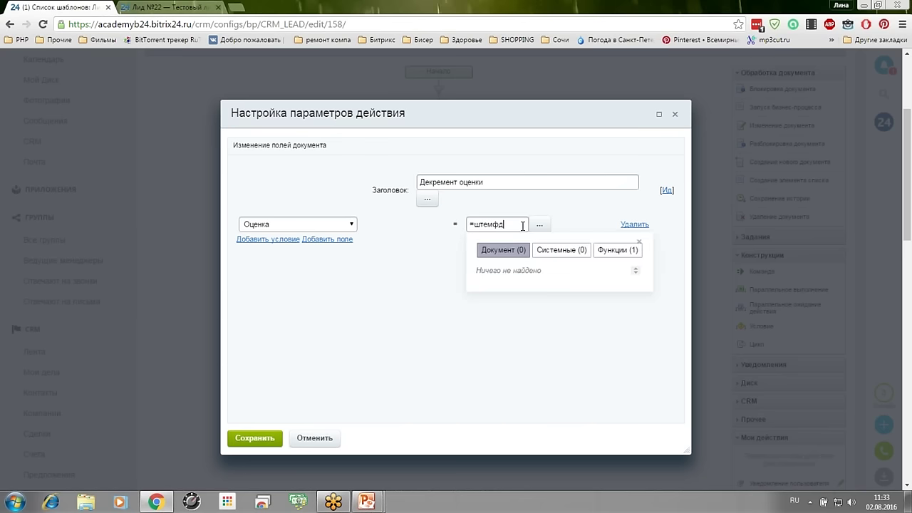
{"action": "key", "text": "BackSpace"}
{"action": "key", "text": "BackSpace"}
{"action": "key", "text": "BackSpace"}
{"action": "key", "text": "BackSpace"}
{"action": "key", "text": "BackSpace"}
{"action": "key", "text": "BackSpace"}
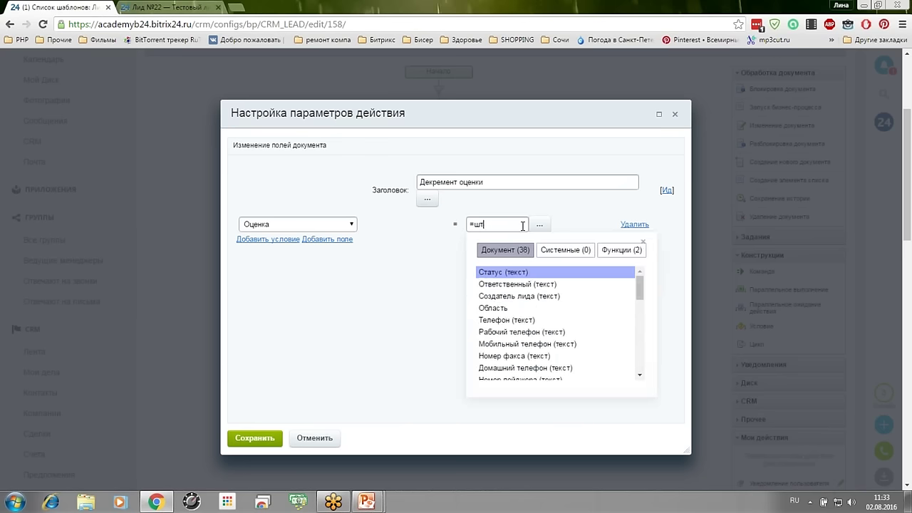
{"action": "key", "text": "alt+shift"}
{"action": "type", "text": "intv"}
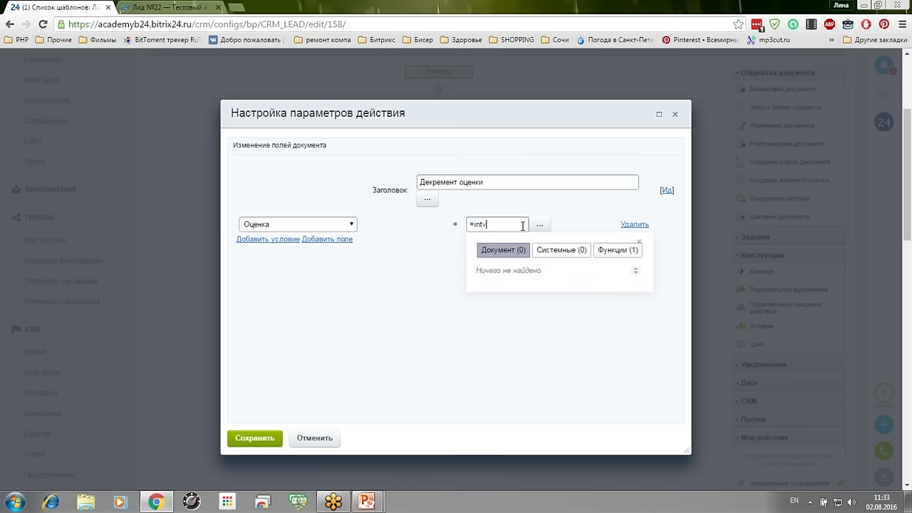
{"action": "type", "text": "al()-5"}
- Insert the document field «Оценка» between the parentheses of intval in the formula
{"action": "left_click", "coordinate": [495, 225]}
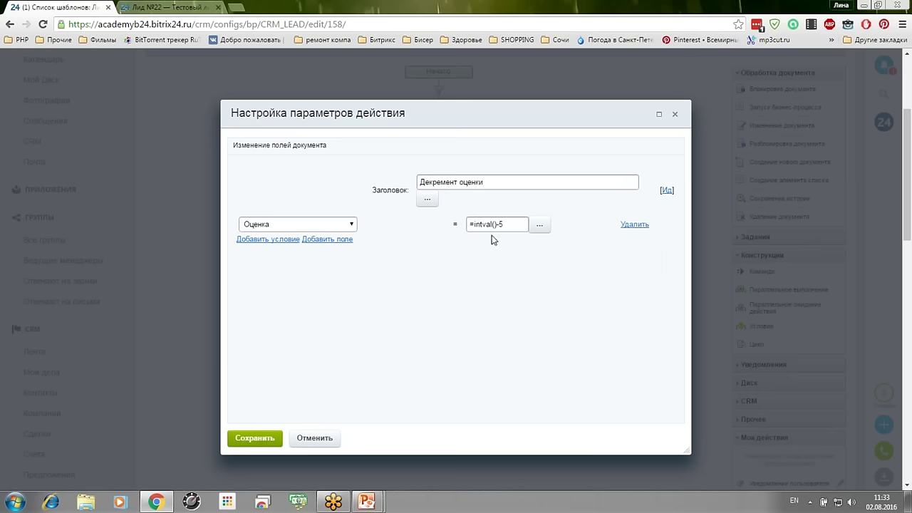
{"action": "left_click", "coordinate": [541, 226]}
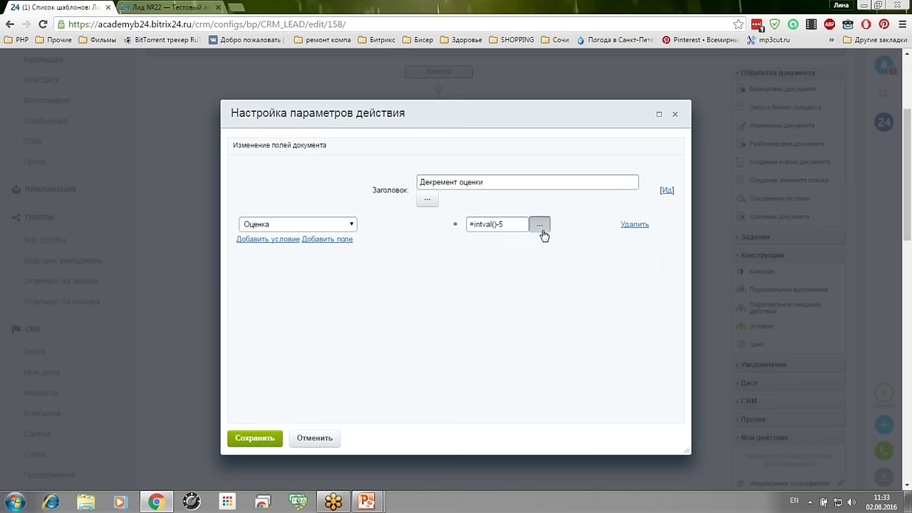
{"action": "left_click", "coordinate": [349, 250]}
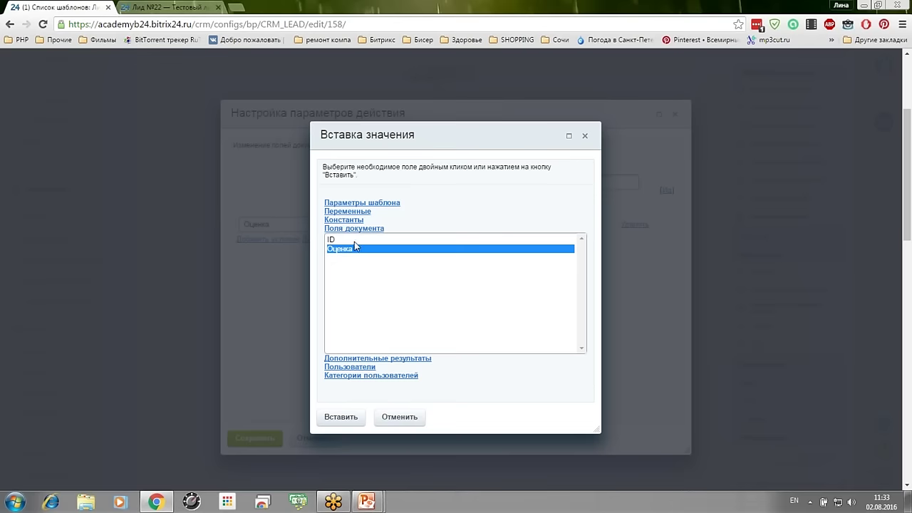
{"action": "left_click", "coordinate": [340, 416]}
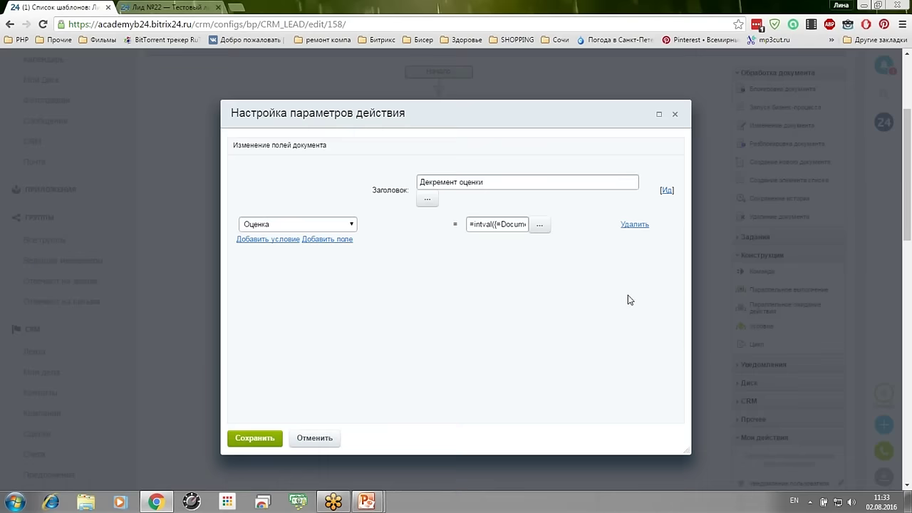
- Widen the formula's text box by setting its size attribute to 50 in the browser's element inspector
{"action": "right_click", "coordinate": [470, 227]}
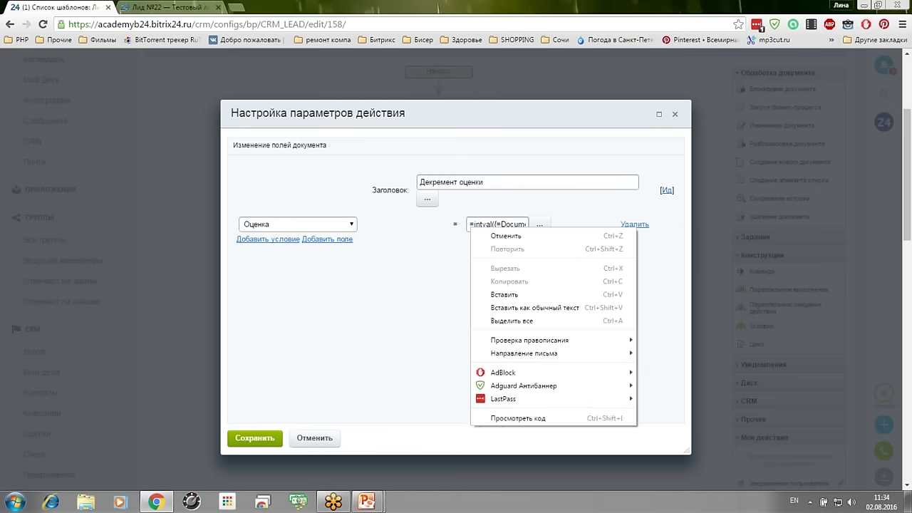
{"action": "left_click", "coordinate": [502, 421]}
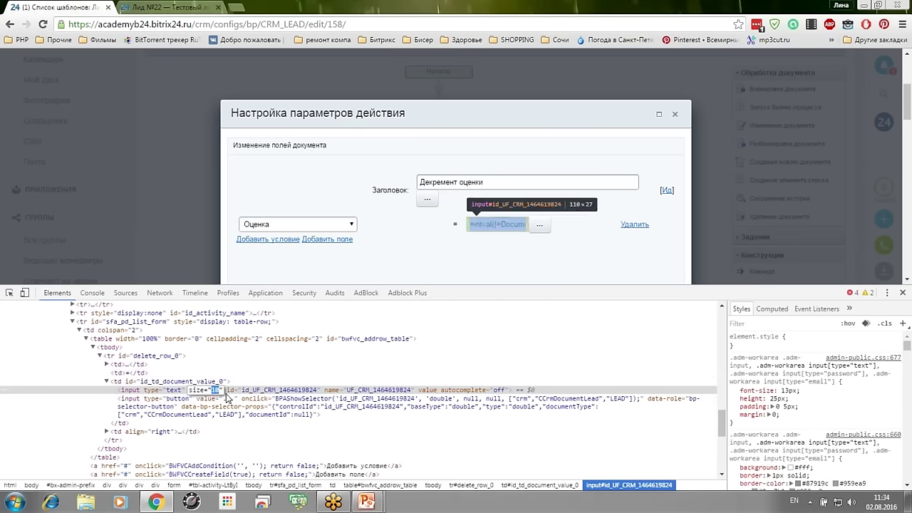
{"action": "double_click", "coordinate": [214, 390]}
{"action": "type", "text": "30"}
{"action": "key", "text": "Return"}
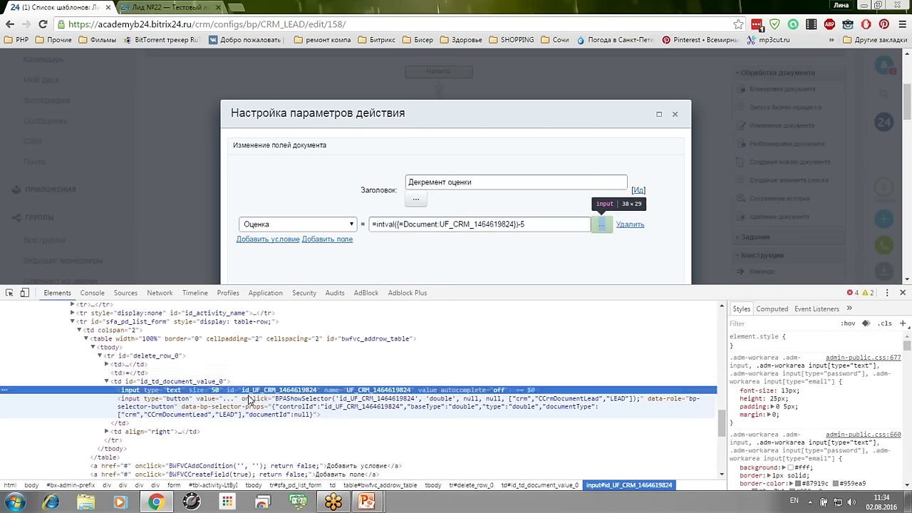
{"action": "type", "text": "50"}
{"action": "key", "text": "Return"}
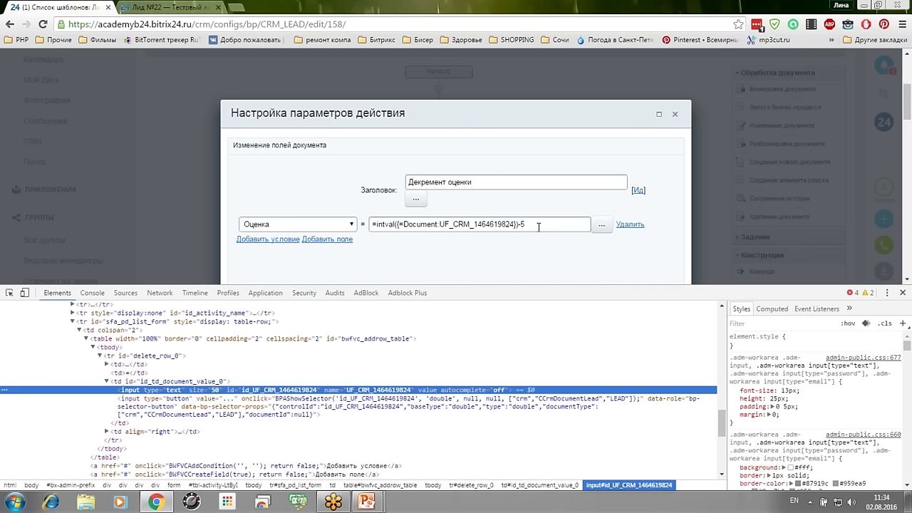
- Check the opening brackets of the intval formula, close the element inspector and save the «Декремент оценки» action
{"action": "left_click", "coordinate": [394, 224]}
{"action": "left_click", "coordinate": [400, 224]}
{"action": "type", "text": "{"}
{"action": "left_click", "coordinate": [903, 294]}
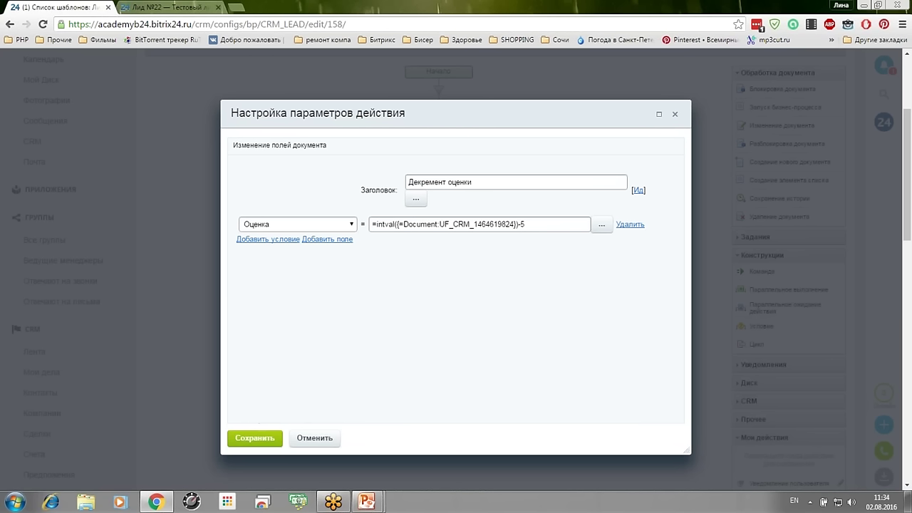
{"action": "left_click", "coordinate": [262, 439]}
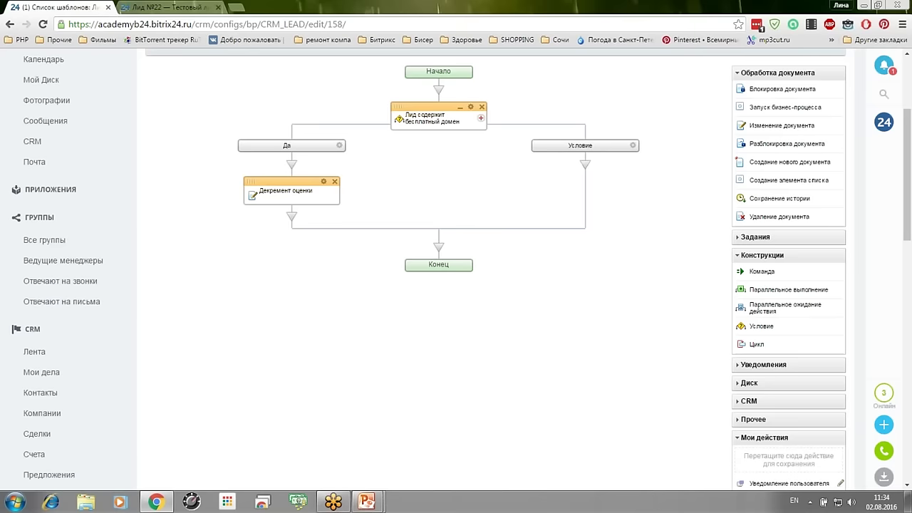
- Add an «Уведомление пользователя» action between «Начало» and the condition «Лид содержит бесплатный домен»
{"action": "scroll", "coordinate": [456, 285], "scroll_direction": "up", "scroll_amount": 2}
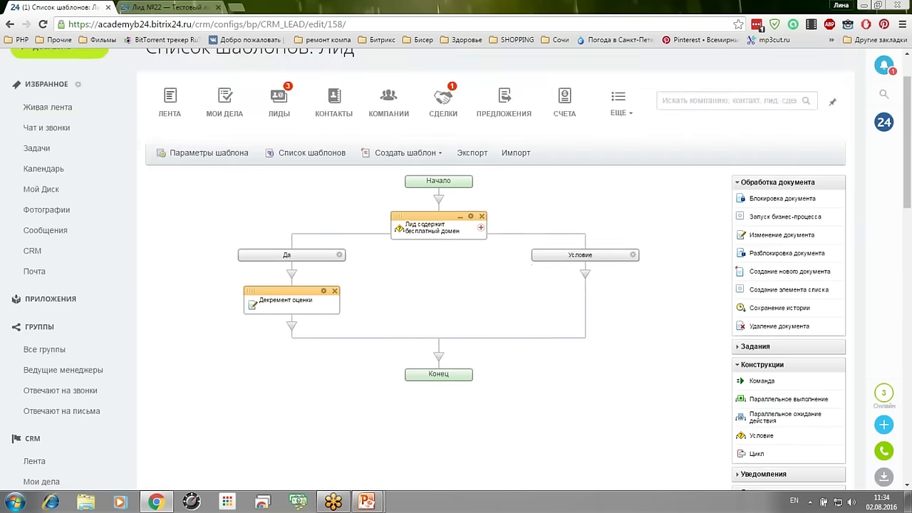
{"action": "scroll", "coordinate": [229, 320], "scroll_direction": "down", "scroll_amount": 5}
{"action": "left_click", "coordinate": [227, 321]}
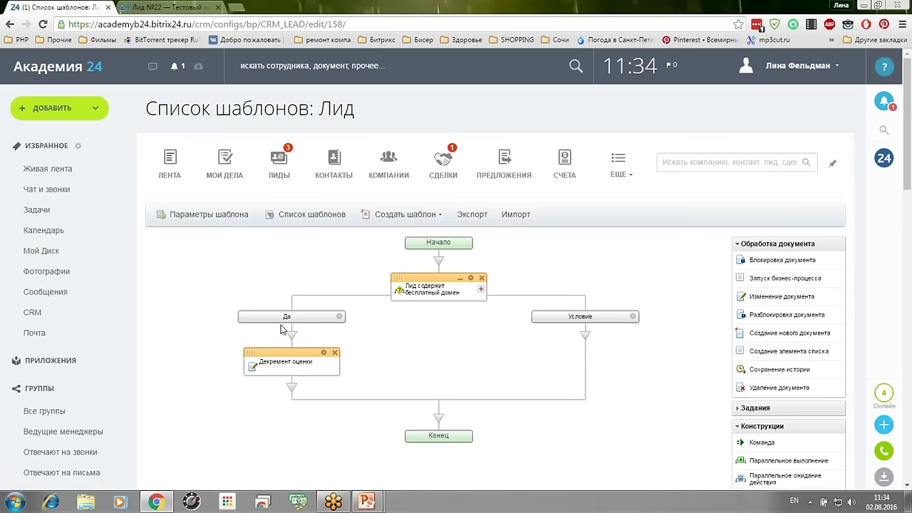
{"action": "left_click", "coordinate": [741, 247]}
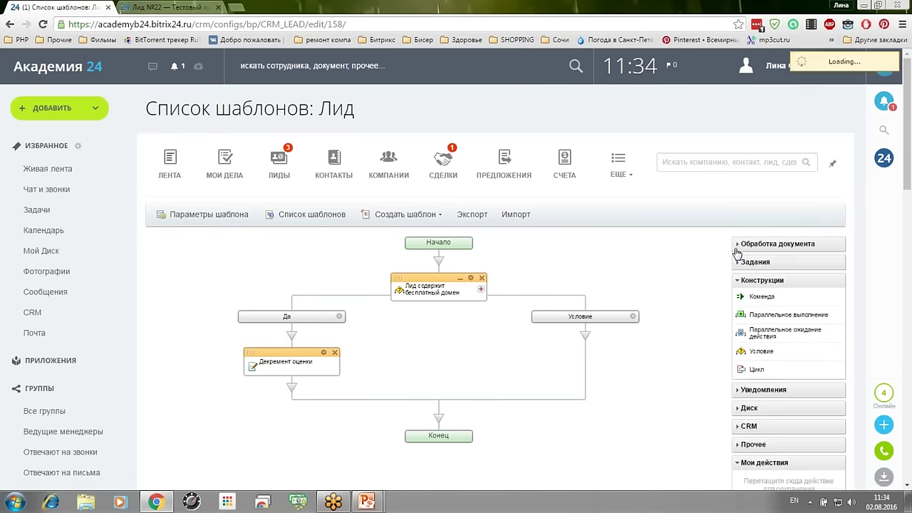
{"action": "left_click", "coordinate": [739, 394]}
{"action": "scroll", "coordinate": [739, 419], "scroll_direction": "down", "scroll_amount": 3}
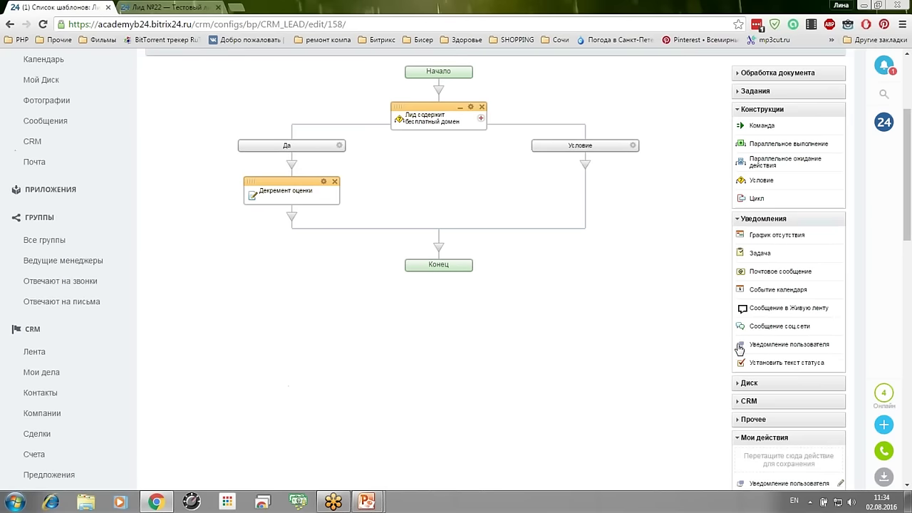
{"action": "left_click_drag", "start_coordinate": [740, 349], "coordinate": [440, 91]}
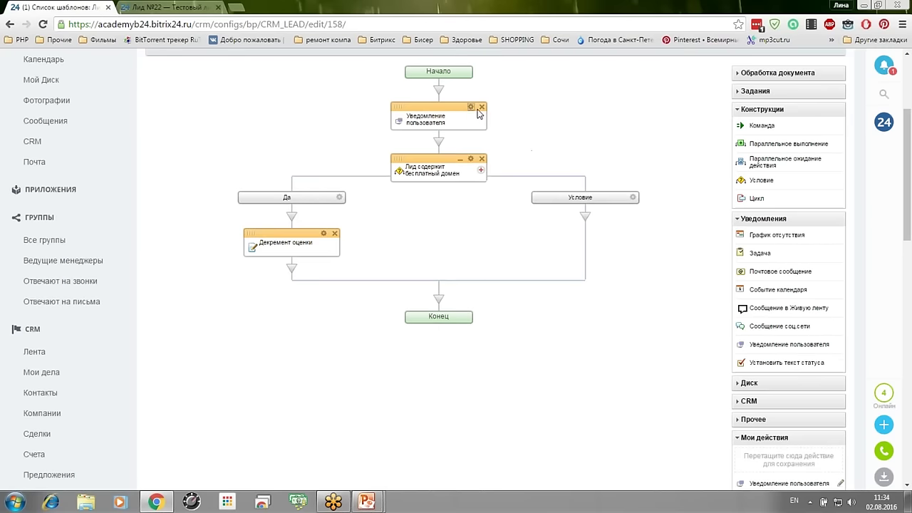
- Open the settings of the «Уведомление пользователя» action and set the notification sender to the document field «Ответственный»
{"action": "left_click", "coordinate": [471, 108]}
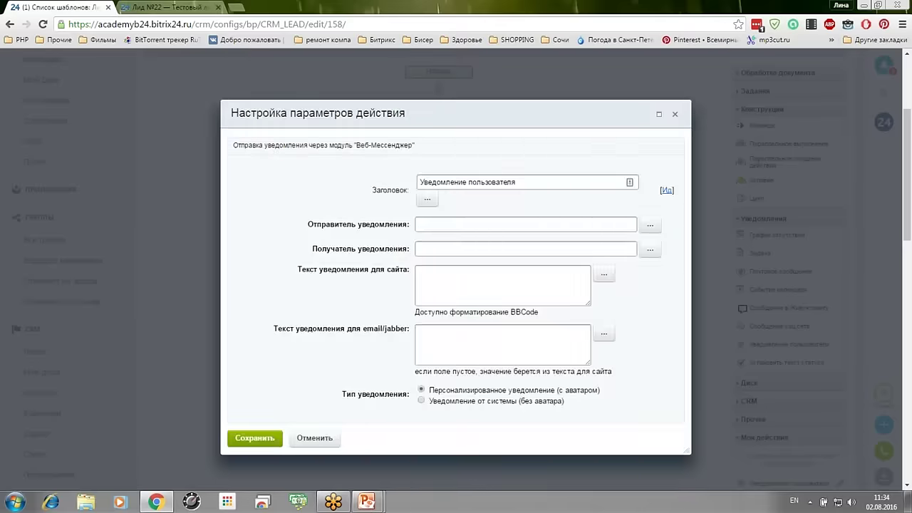
{"action": "left_click", "coordinate": [651, 233]}
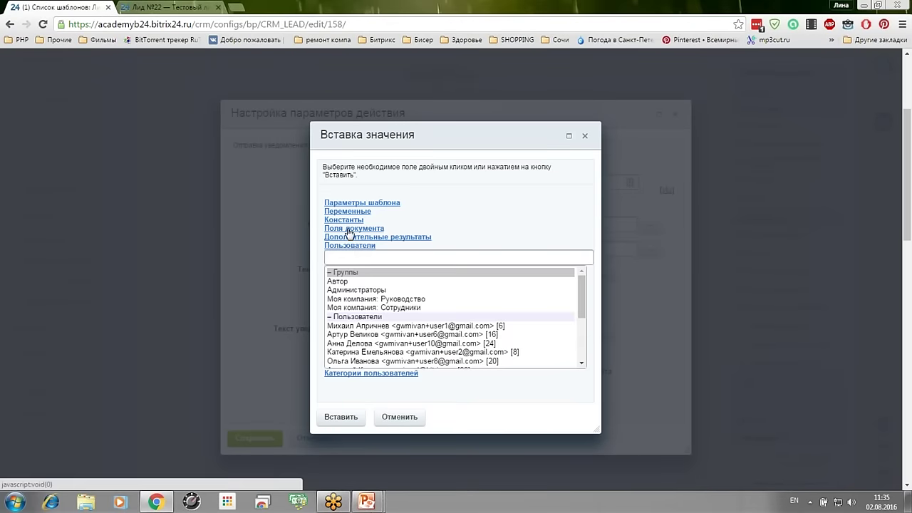
{"action": "left_click", "coordinate": [350, 229]}
{"action": "left_click", "coordinate": [349, 241]}
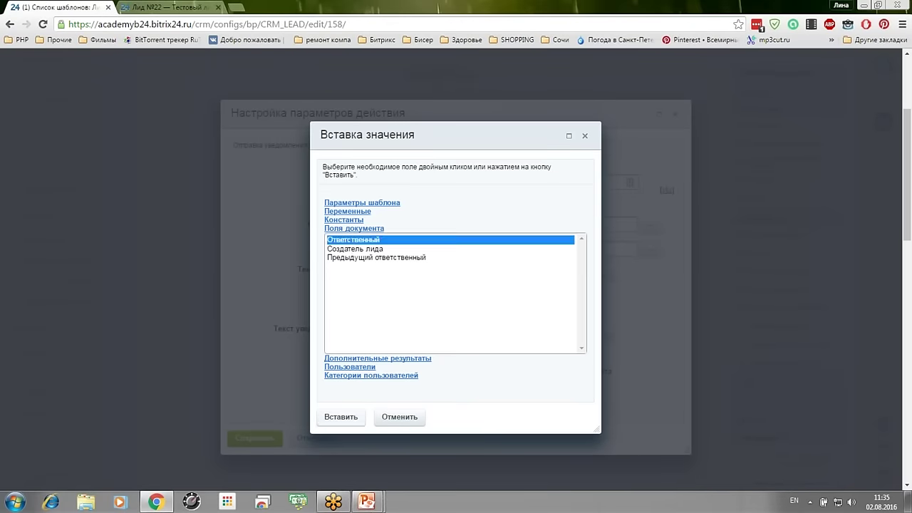
{"action": "left_click", "coordinate": [341, 417]}
- Set the notification recipient to the document field «Ответственный»
{"action": "left_click", "coordinate": [584, 250]}
{"action": "left_click", "coordinate": [650, 249]}
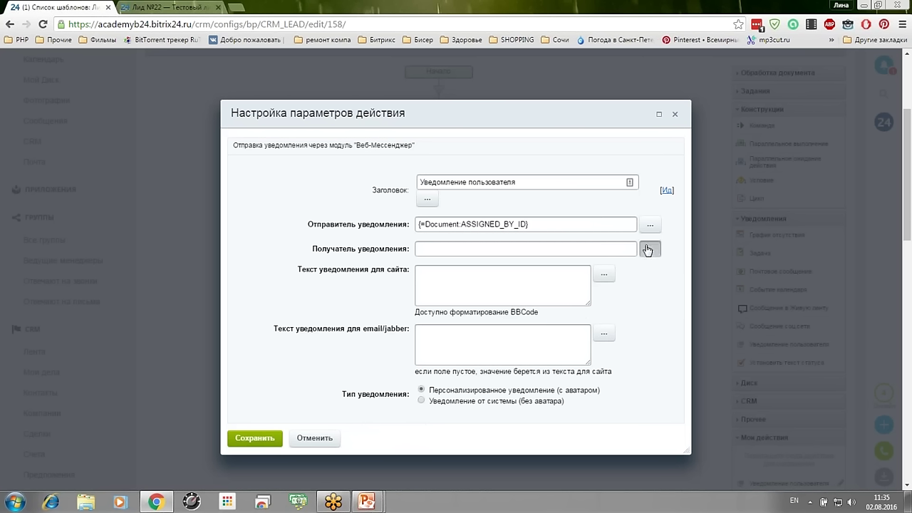
{"action": "left_click", "coordinate": [340, 228]}
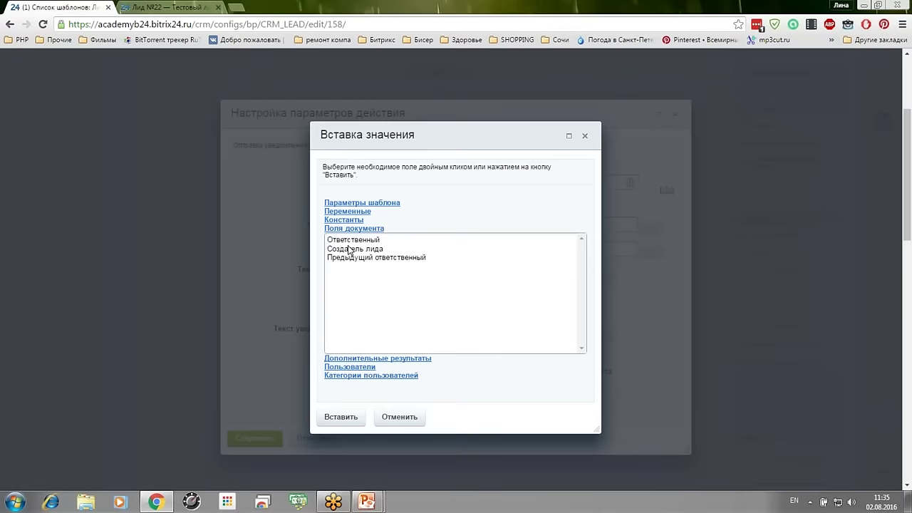
{"action": "left_click", "coordinate": [349, 242]}
{"action": "left_click", "coordinate": [332, 425]}
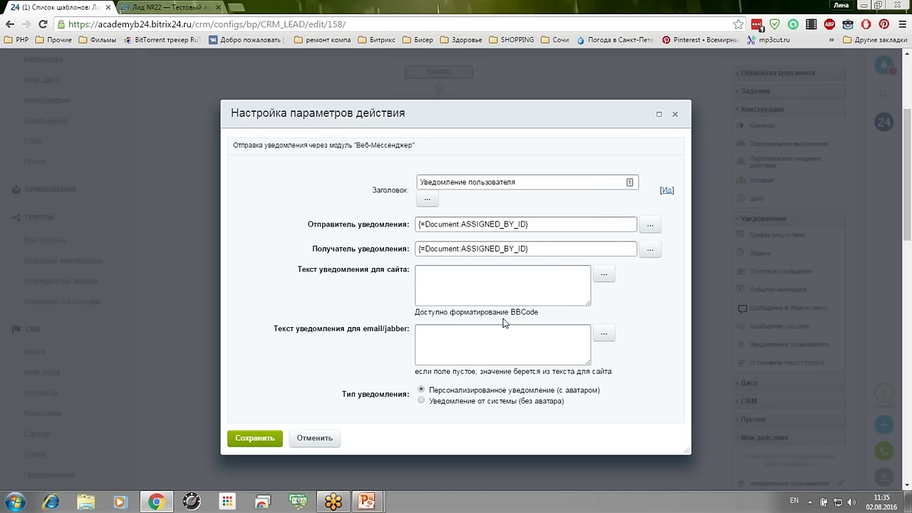
- Enter «Массив емейл:» in the site notification text and insert the document field «E-mail» after it
{"action": "left_click", "coordinate": [498, 283]}
{"action": "key", "text": "alt+shift"}
{"action": "type", "text": "Массив емейл:"}
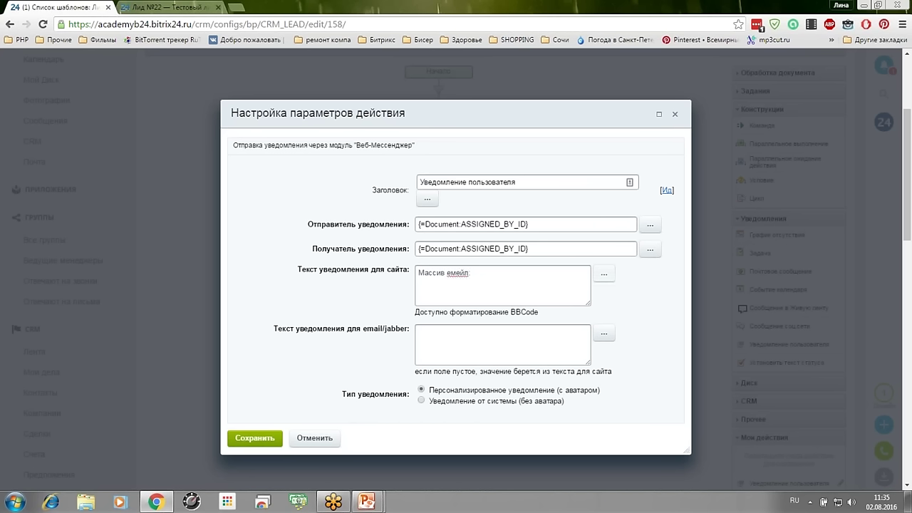
{"action": "left_click", "coordinate": [604, 275]}
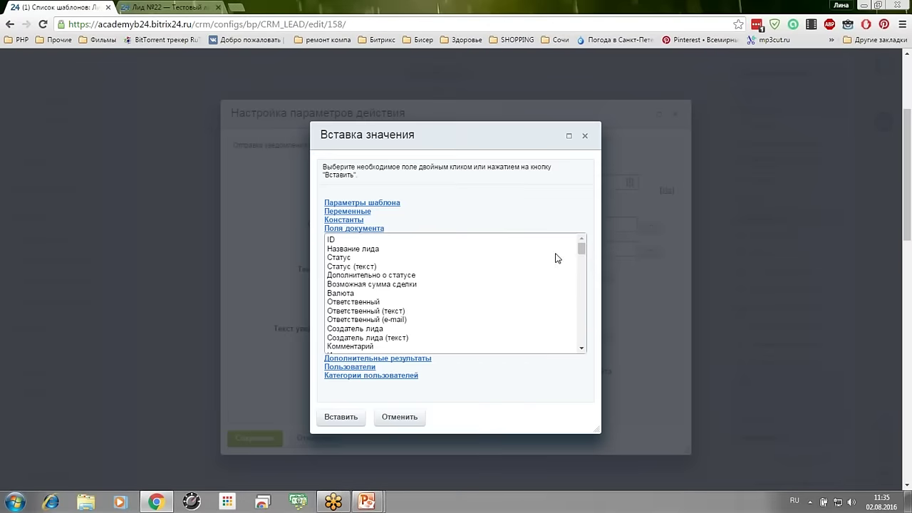
{"action": "left_click_drag", "start_coordinate": [581, 248], "coordinate": [582, 262]}
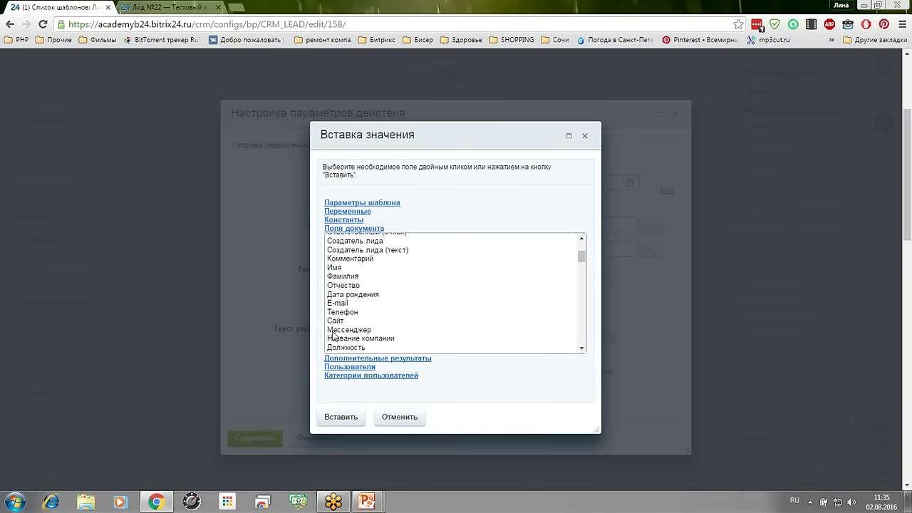
{"action": "left_click", "coordinate": [332, 305]}
{"action": "left_click", "coordinate": [342, 417]}
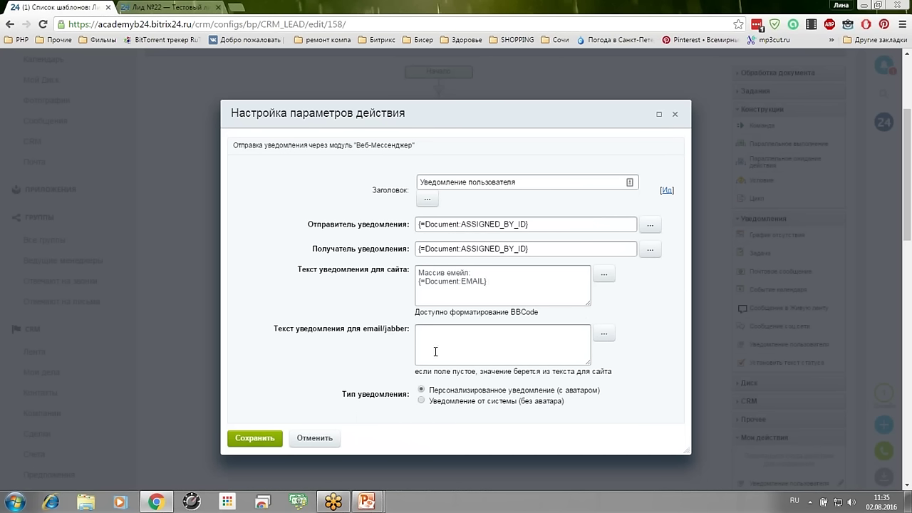
- Add the line «Текст емейл:» to the site notification text and insert the document field «E-mail (текст)» after it
{"action": "type", "text": "Текст емейл:"}
{"action": "key", "text": "Return"}
{"action": "key", "text": "BackSpace"}
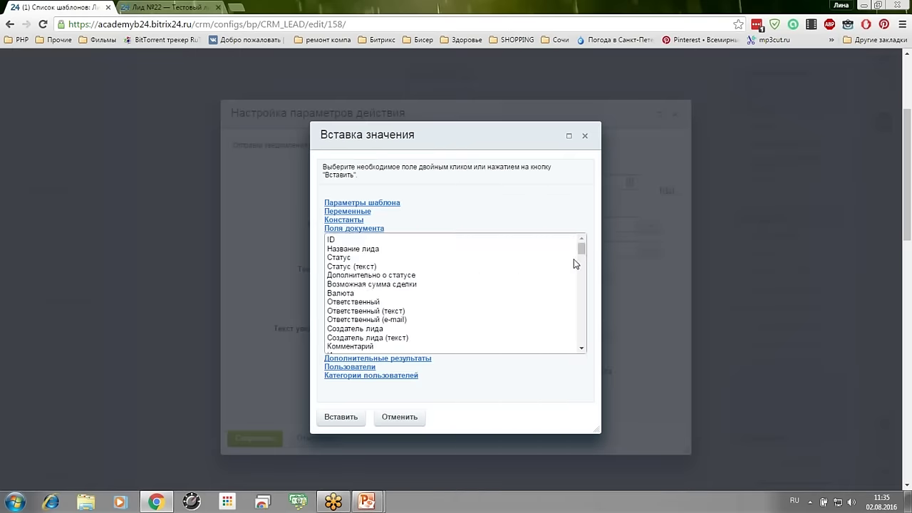
{"action": "left_click", "coordinate": [578, 263]}
{"action": "left_click_drag", "start_coordinate": [581, 265], "coordinate": [581, 296]}
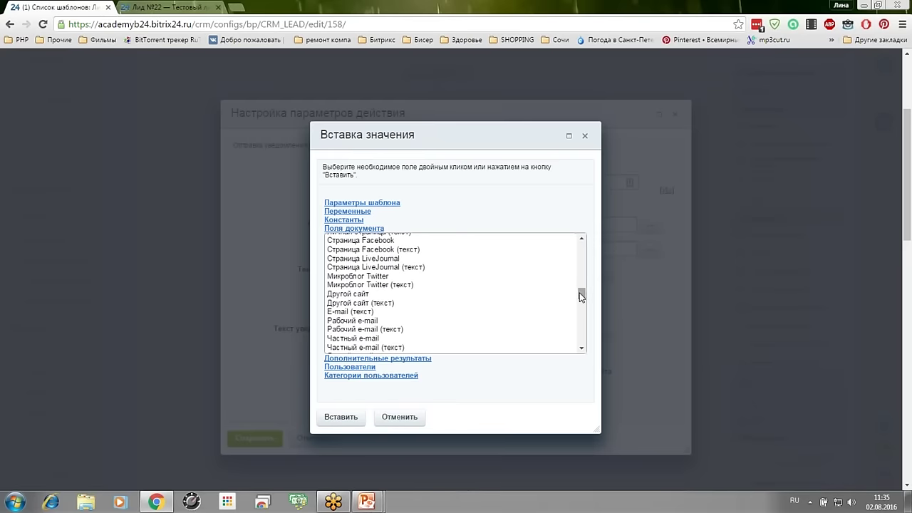
{"action": "left_click", "coordinate": [339, 313]}
{"action": "left_click", "coordinate": [348, 418]}
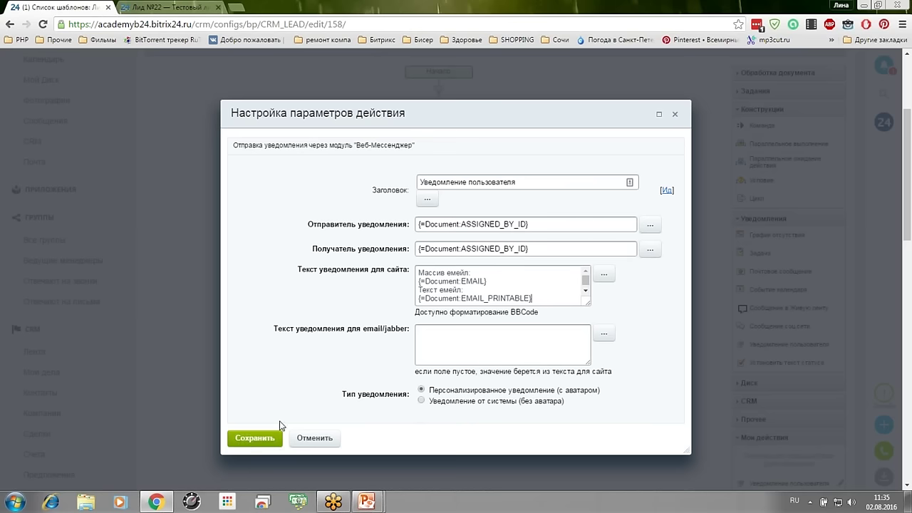
- Save the «Уведомление пользователя» action settings and the whole business process template
{"action": "left_click", "coordinate": [255, 439]}
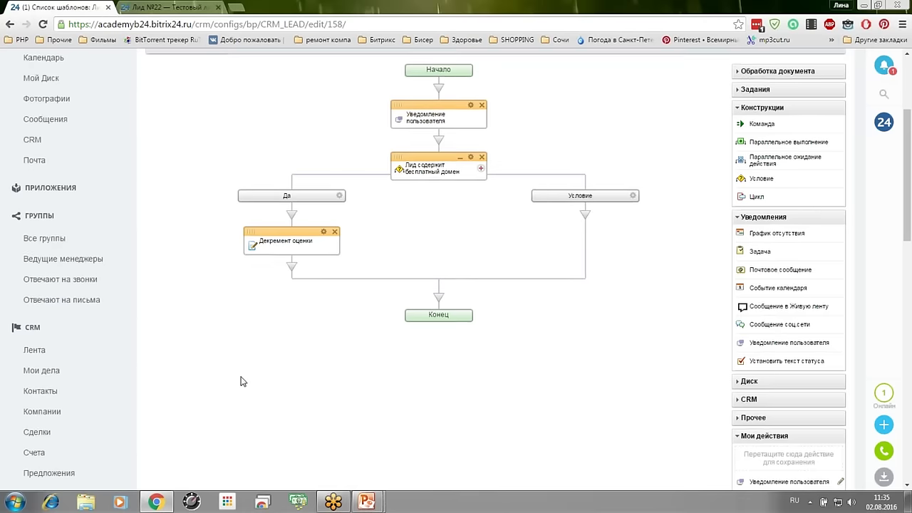
{"action": "scroll", "coordinate": [285, 370], "scroll_direction": "down", "scroll_amount": 3}
{"action": "left_click", "coordinate": [178, 381]}
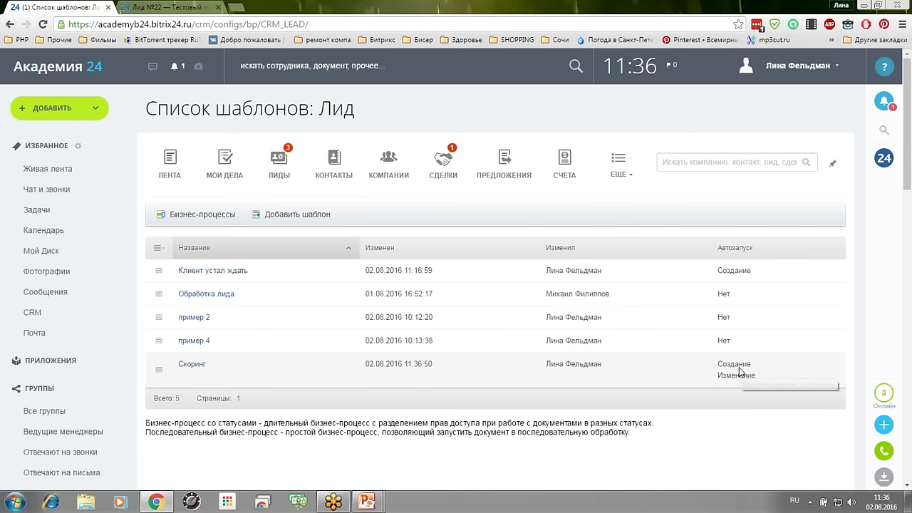
- Open the list of leads and check the additional e-mail of the lead «Тестовый лид»
{"action": "left_click", "coordinate": [280, 173]}
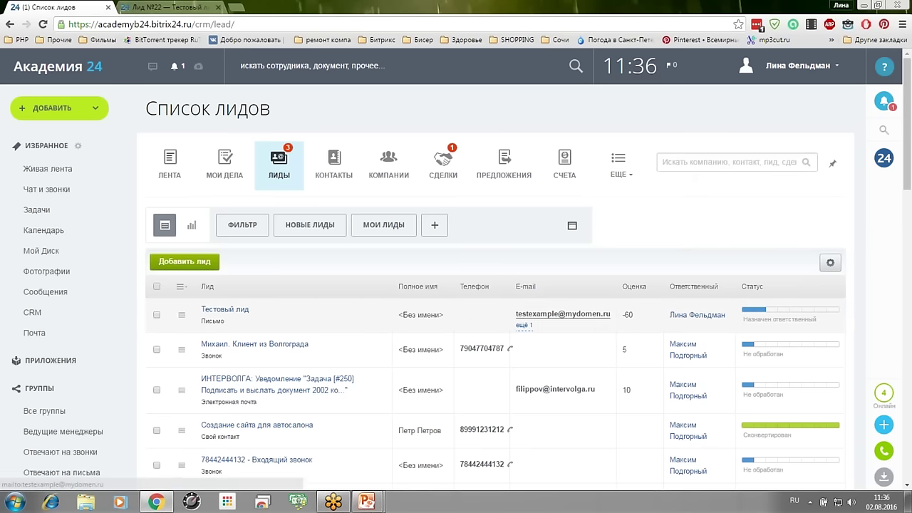
{"action": "left_click", "coordinate": [524, 325]}
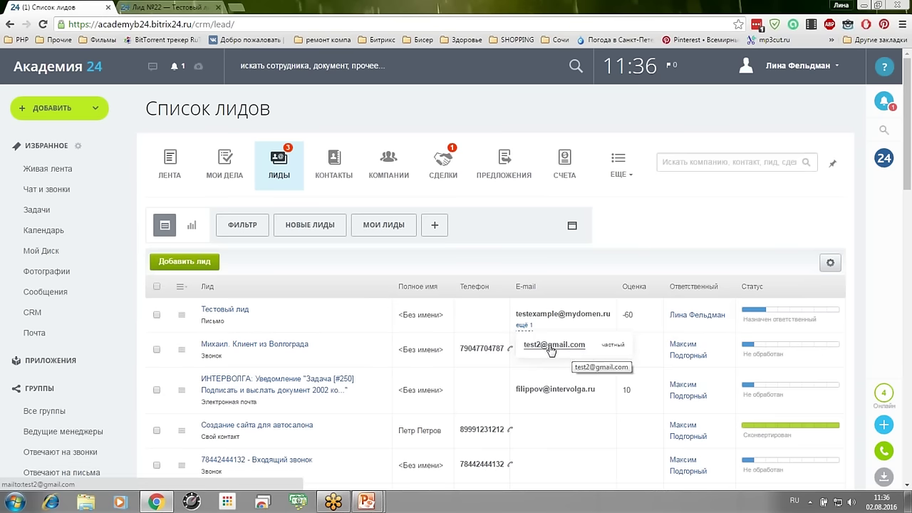
{"action": "left_click", "coordinate": [661, 223]}
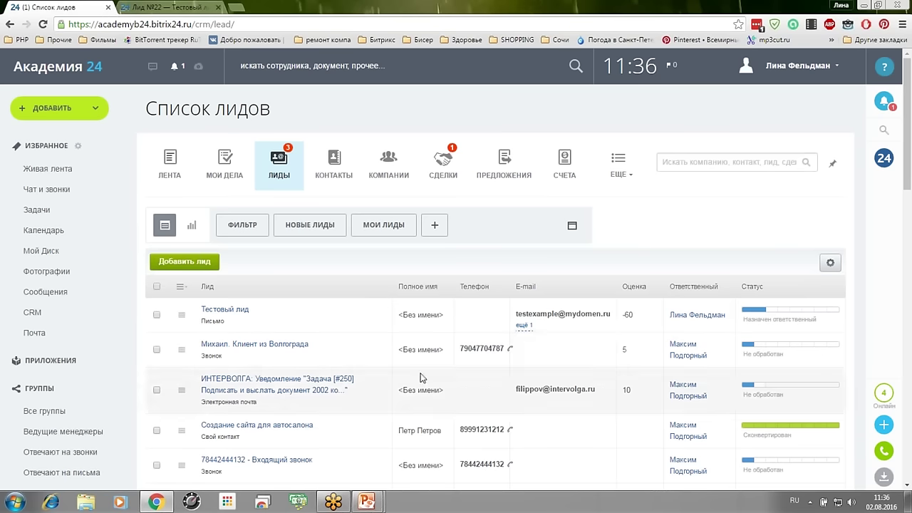
- Start the «Скоринг» business process for the lead «Тестовый лид»
{"action": "left_click", "coordinate": [182, 315]}
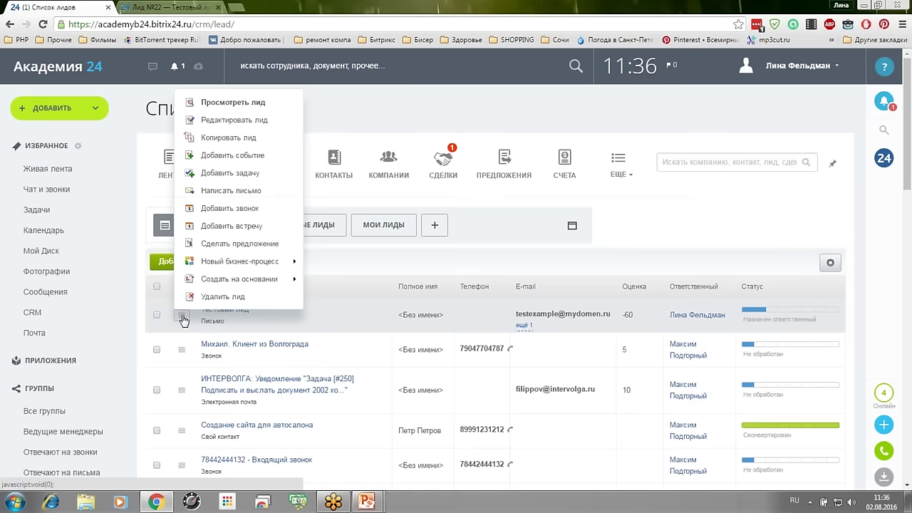
{"action": "mouse_move", "coordinate": [241, 263]}
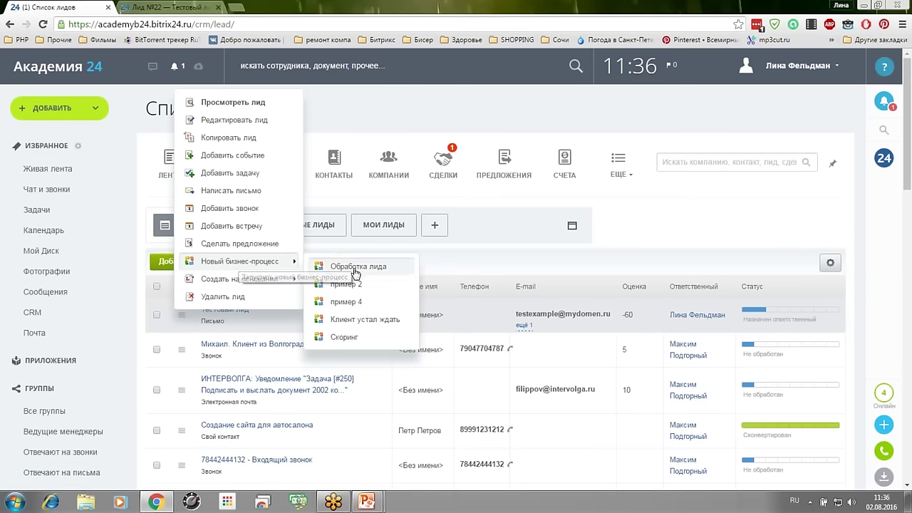
{"action": "left_click", "coordinate": [346, 337]}
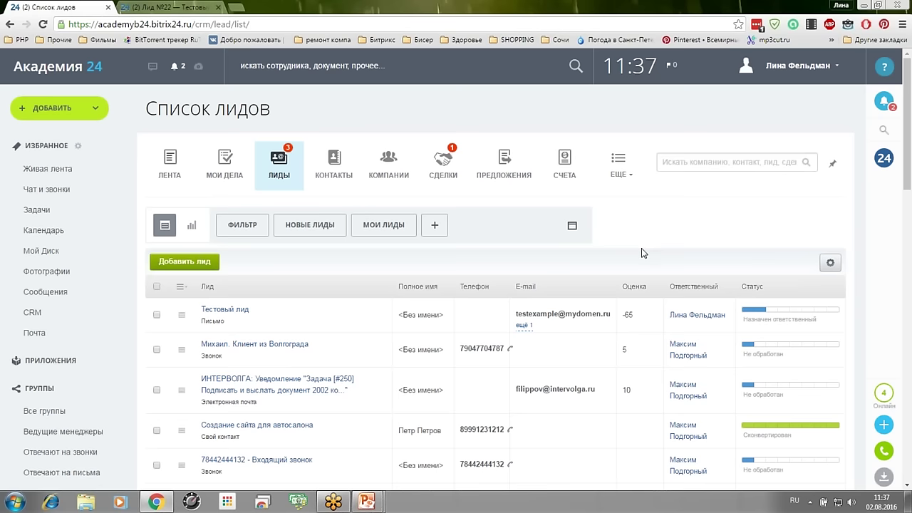
- Run the «Скоринг» process on «Тестовый лид» once more and dismiss the notification it sends
{"action": "left_click", "coordinate": [183, 318]}
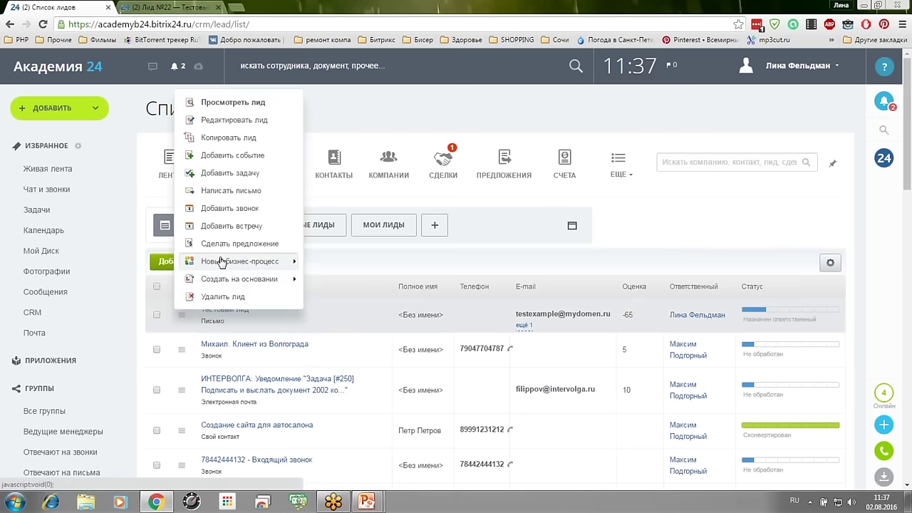
{"action": "mouse_move", "coordinate": [220, 261]}
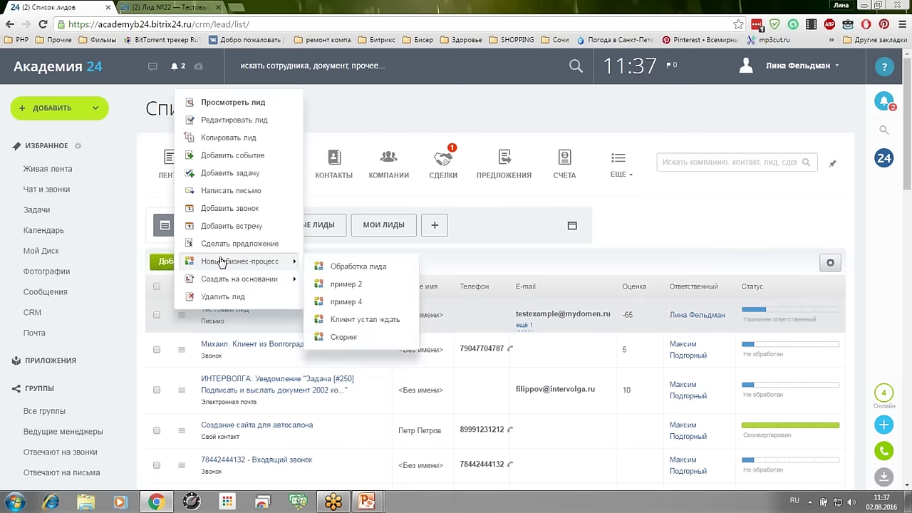
{"action": "left_click", "coordinate": [349, 338]}
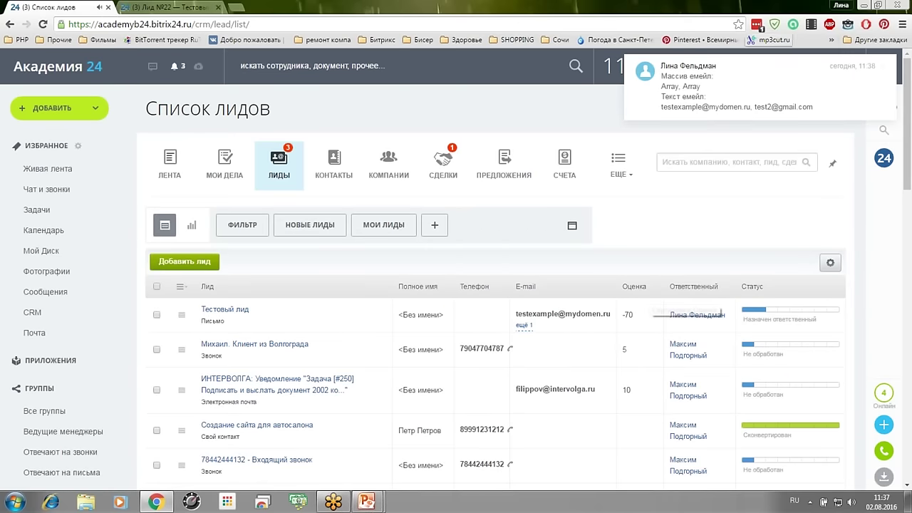
{"action": "left_click", "coordinate": [885, 67]}
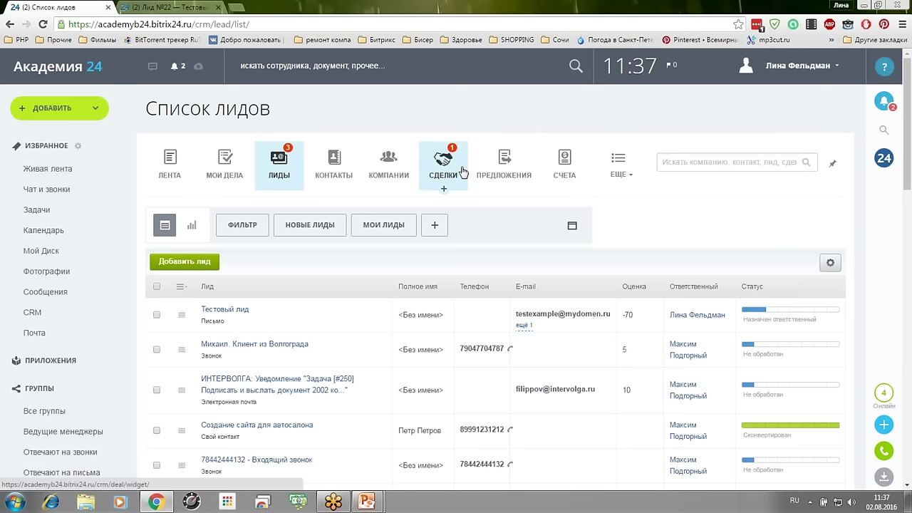
- Open the list of lead business process templates from the CRM settings
{"action": "left_click", "coordinate": [607, 180]}
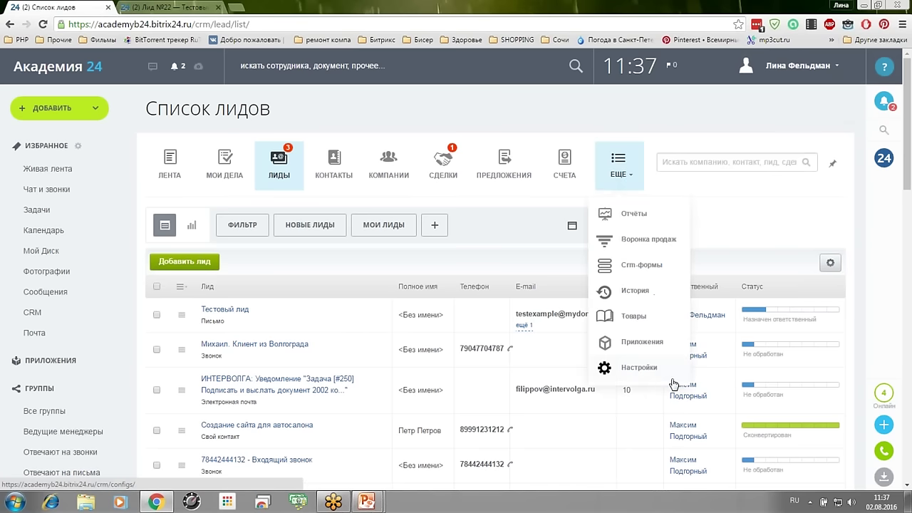
{"action": "left_click", "coordinate": [642, 372]}
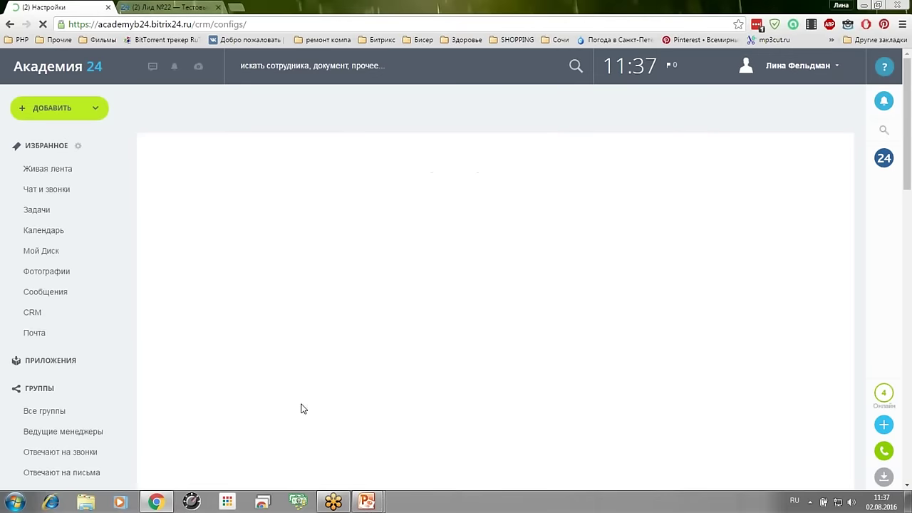
{"action": "left_click", "coordinate": [301, 329]}
{"action": "left_click", "coordinate": [338, 272]}
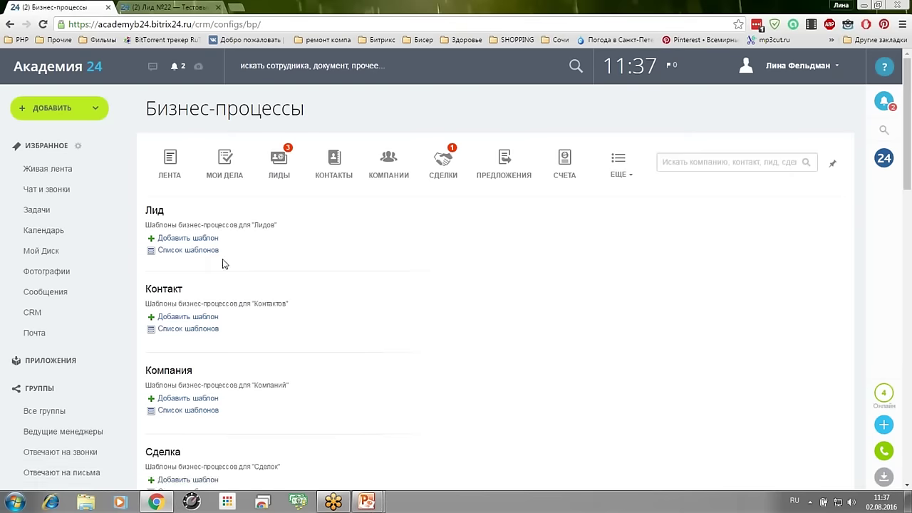
{"action": "left_click", "coordinate": [196, 251]}
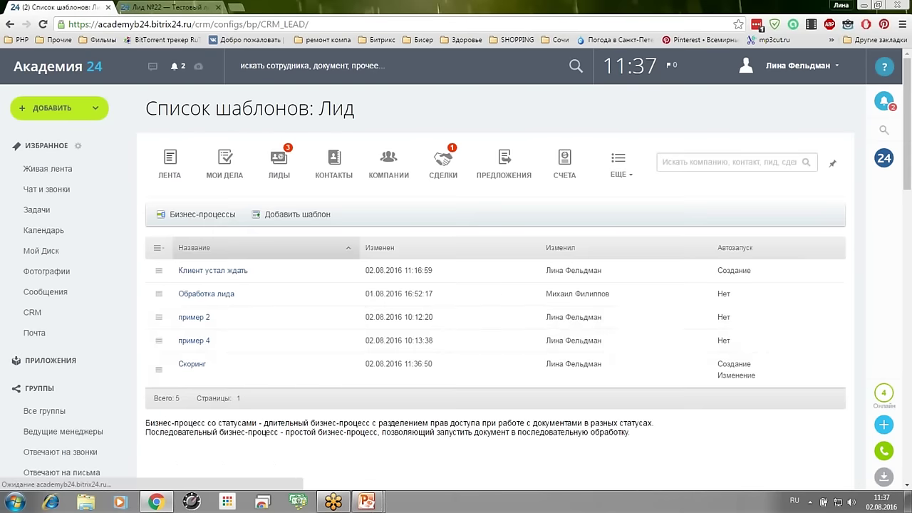
- Turn off the automatic start of the «Скоринг» template both on change and on creation
{"action": "left_click", "coordinate": [158, 372]}
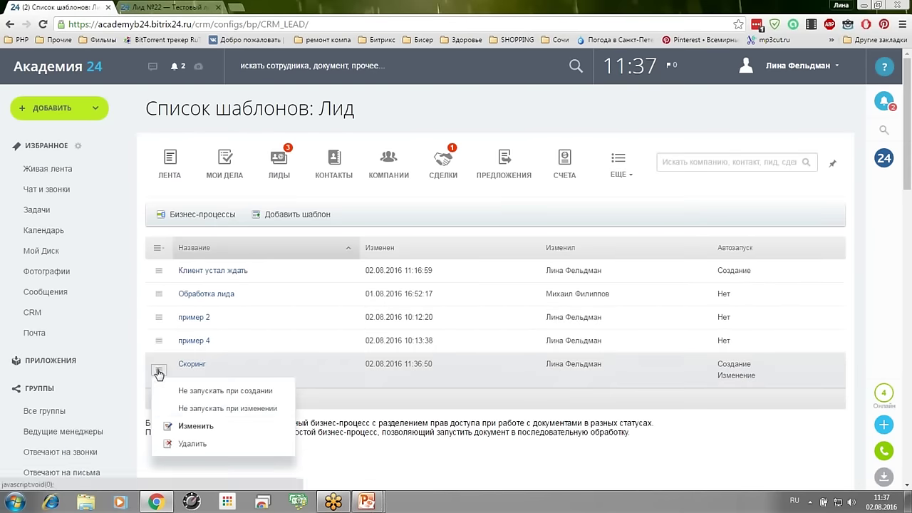
{"action": "left_click", "coordinate": [193, 408]}
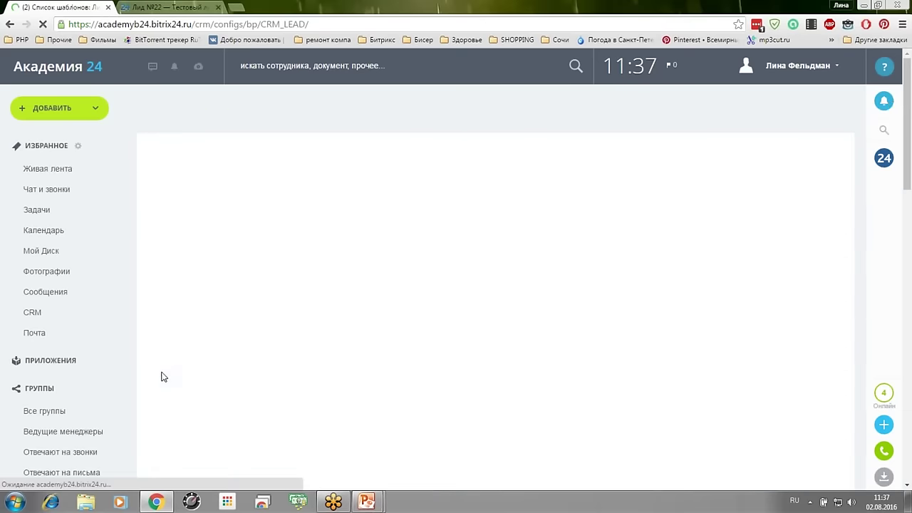
{"action": "left_click", "coordinate": [159, 365]}
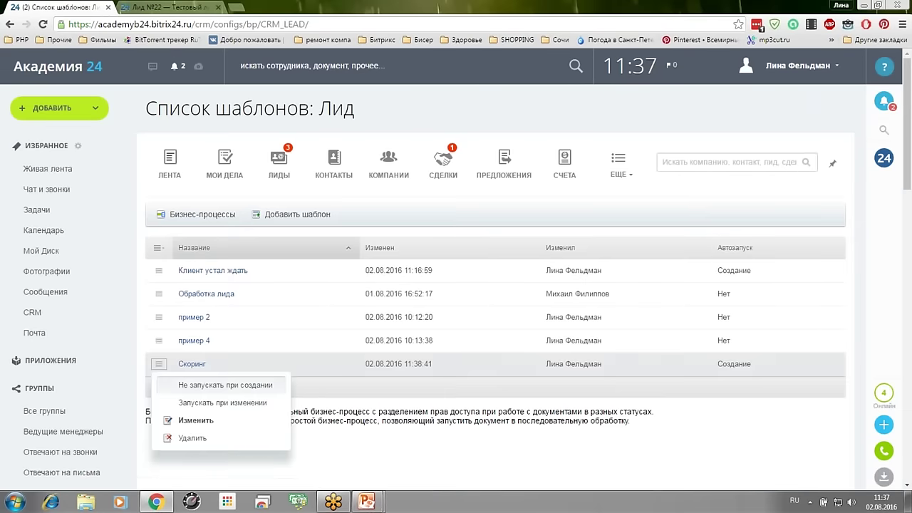
{"action": "left_click", "coordinate": [192, 386]}
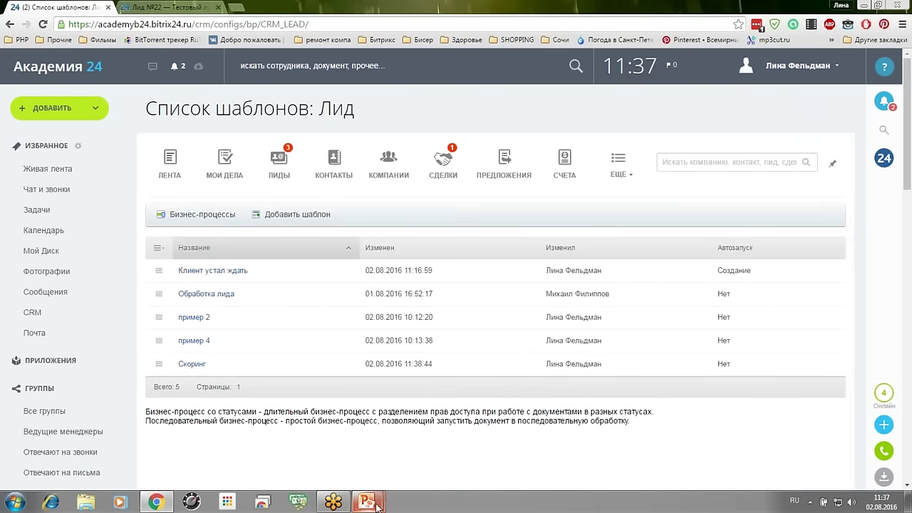
- Switch to the running PowerPoint slide show with the «Скоринг» business process slide
{"action": "mouse_move", "coordinate": [378, 504]}
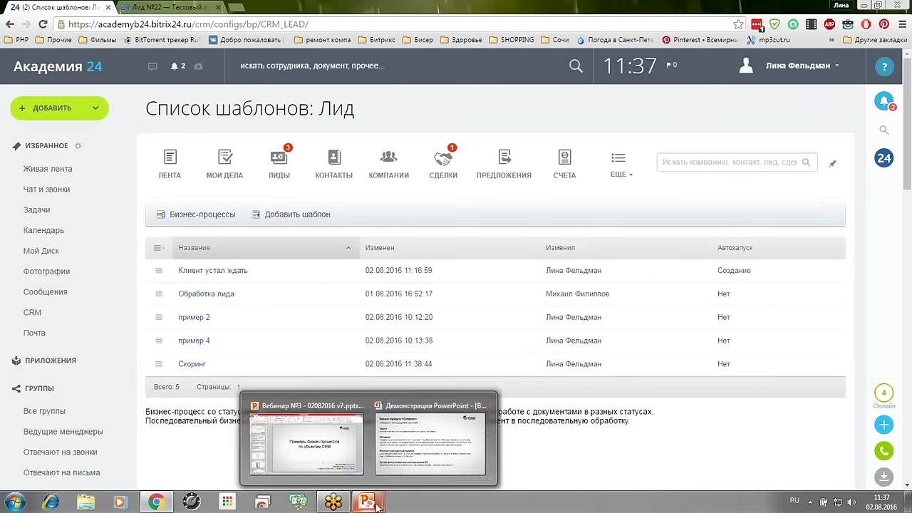
{"action": "left_click", "coordinate": [416, 444]}
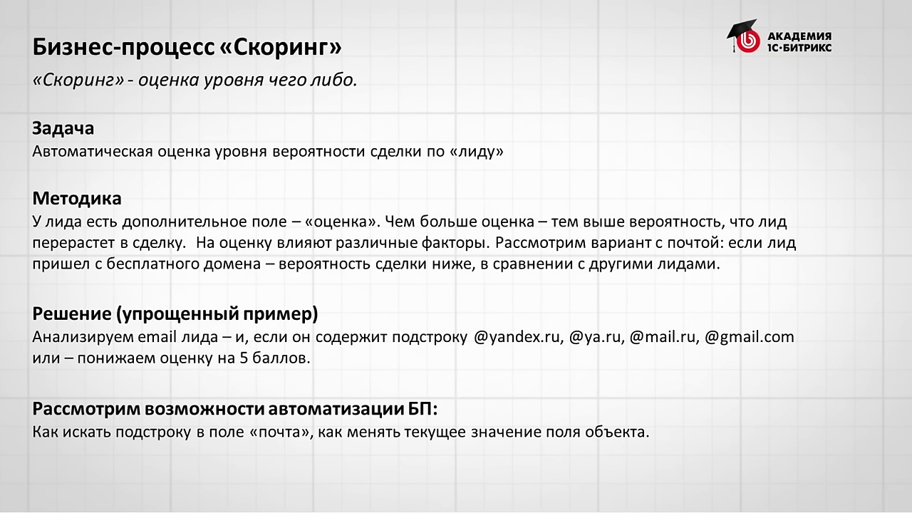
- Advance the slide show past the «Скоринг» scheme and the questions slide to the «Внимание руководителю!» business process slide
{"action": "left_click", "coordinate": [478, 222]}
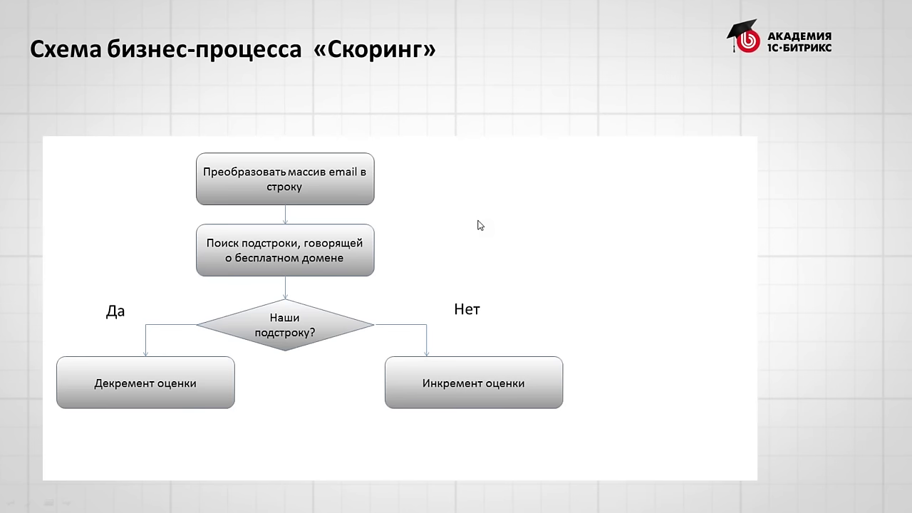
{"action": "left_click", "coordinate": [479, 225]}
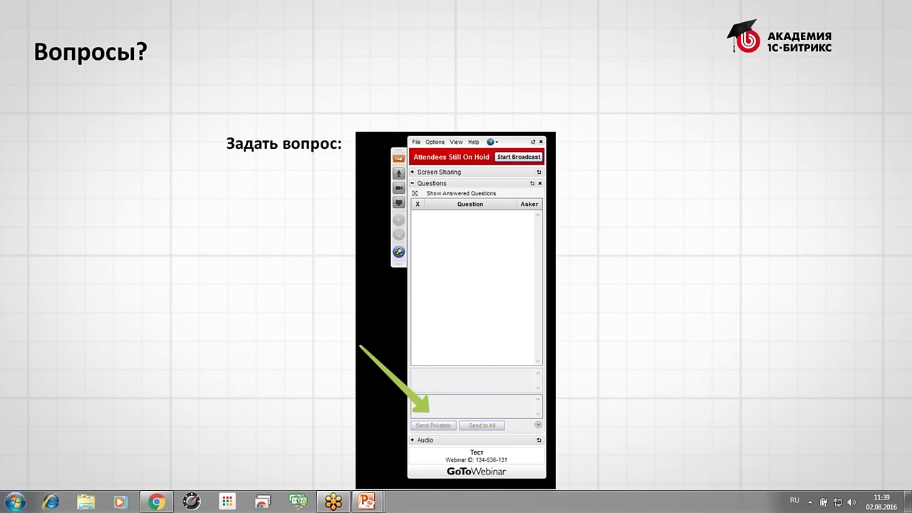
{"action": "key", "text": "alt+shift"}
{"action": "key", "text": "alt+shift"}
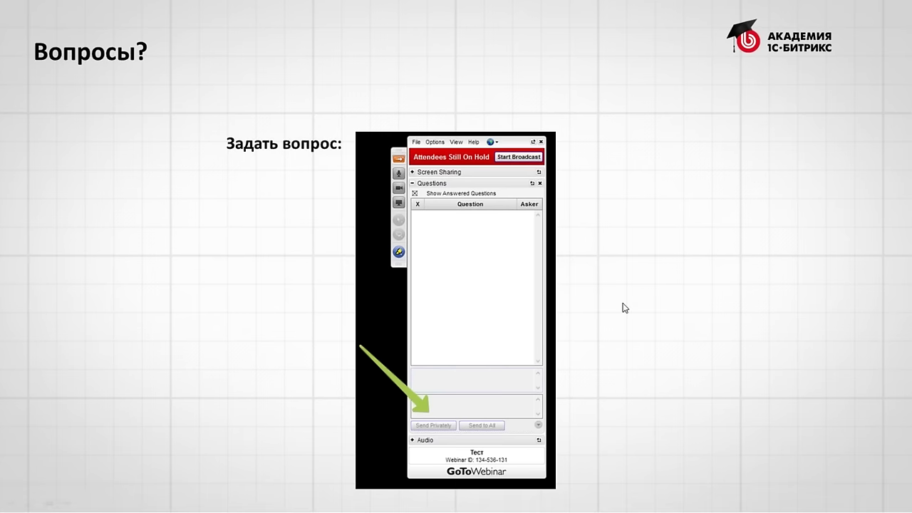
{"action": "key", "text": "Right"}
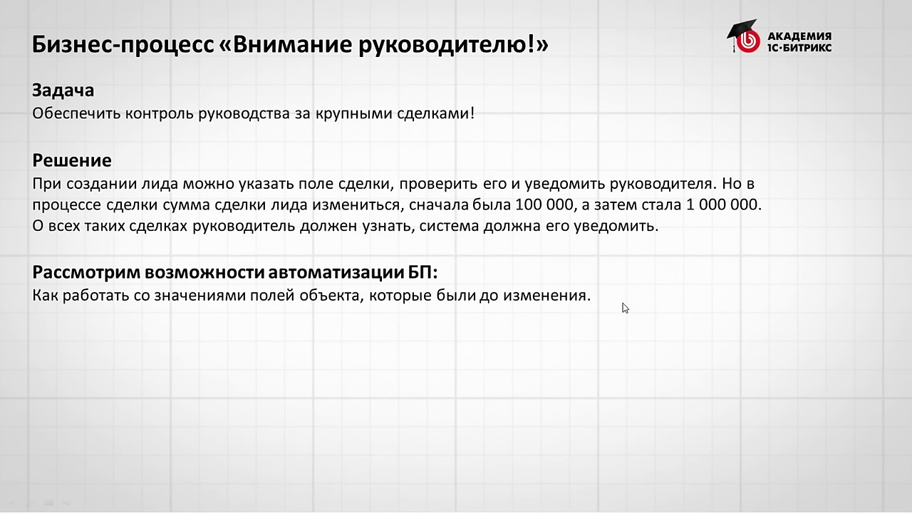
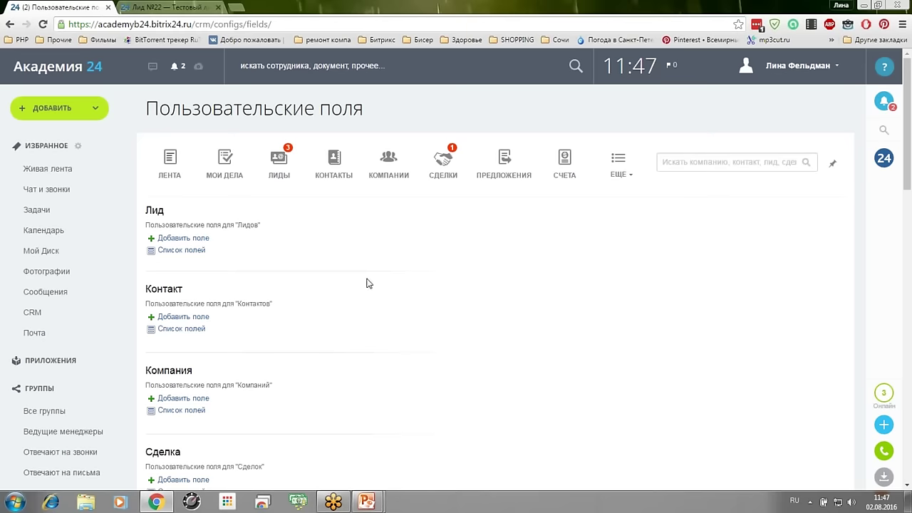
- Open the list of custom fields for deals
{"action": "scroll", "coordinate": [392, 278], "scroll_direction": "down", "scroll_amount": 3}
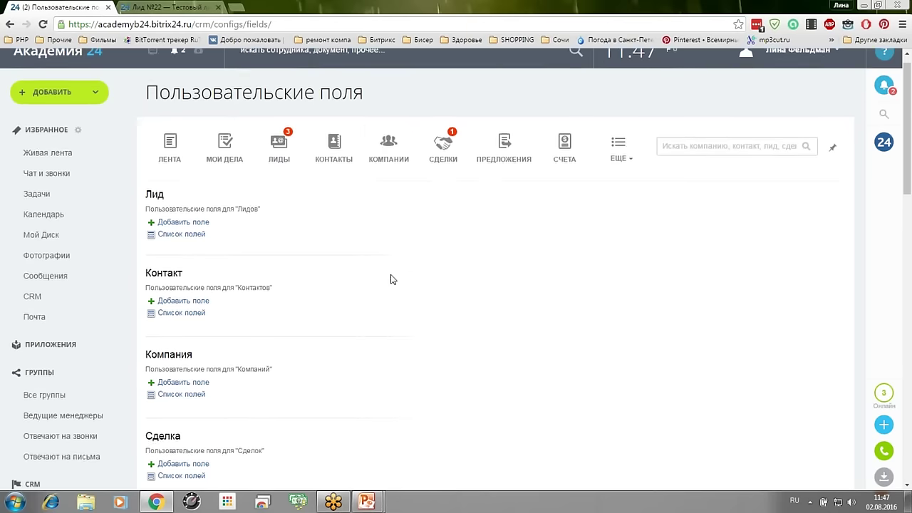
{"action": "left_click", "coordinate": [194, 379]}
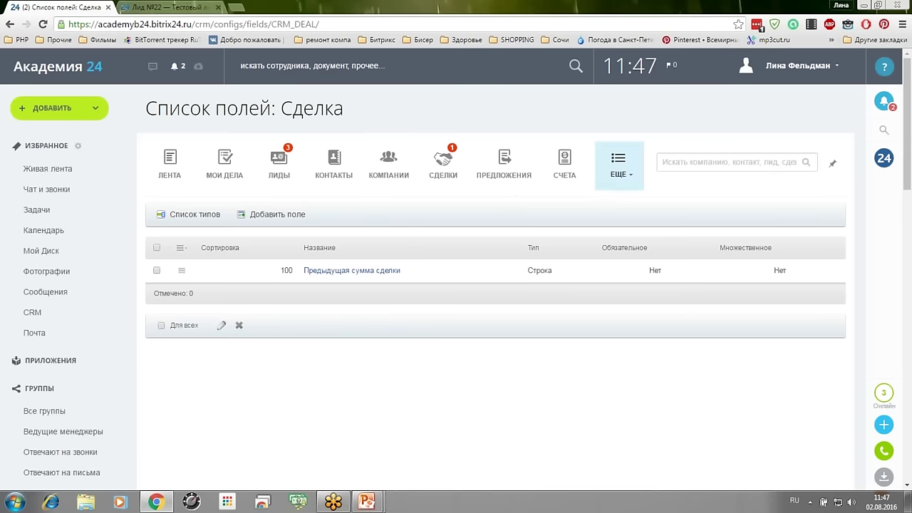
- Open the list of deal business process templates from the automation section of the CRM settings
{"action": "left_click", "coordinate": [619, 166]}
{"action": "left_click", "coordinate": [653, 371]}
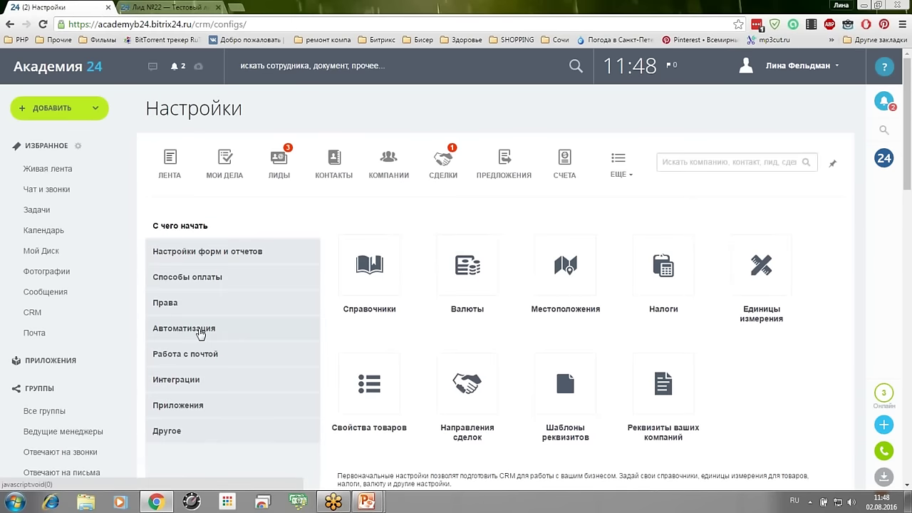
{"action": "left_click", "coordinate": [201, 329]}
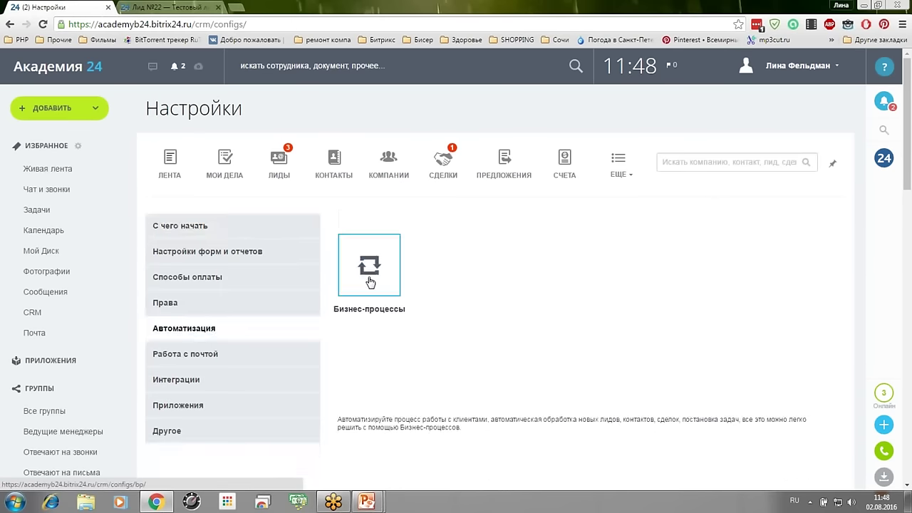
{"action": "left_click", "coordinate": [370, 279]}
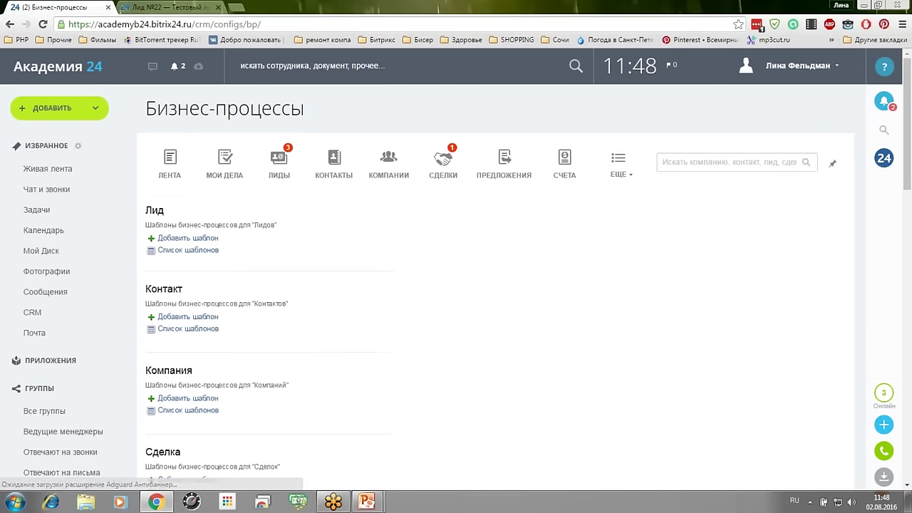
{"action": "scroll", "coordinate": [359, 332], "scroll_direction": "down", "scroll_amount": 3}
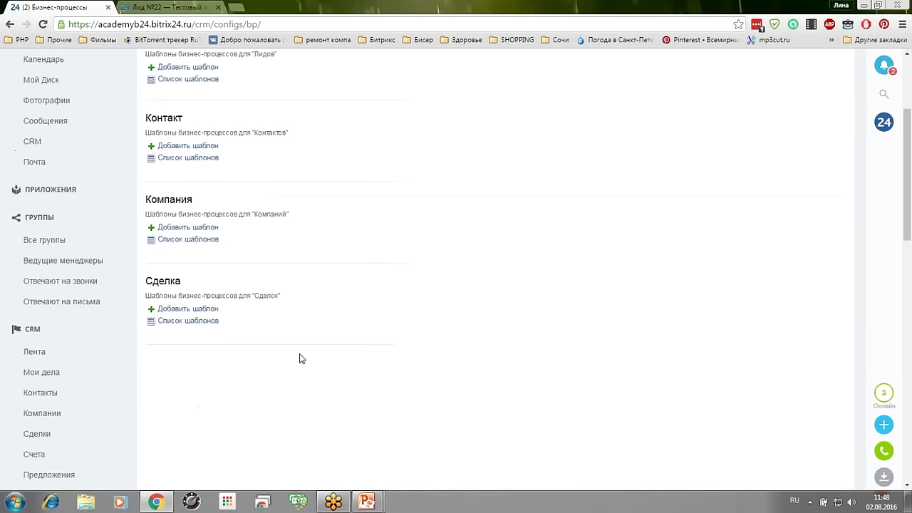
{"action": "left_click", "coordinate": [206, 322]}
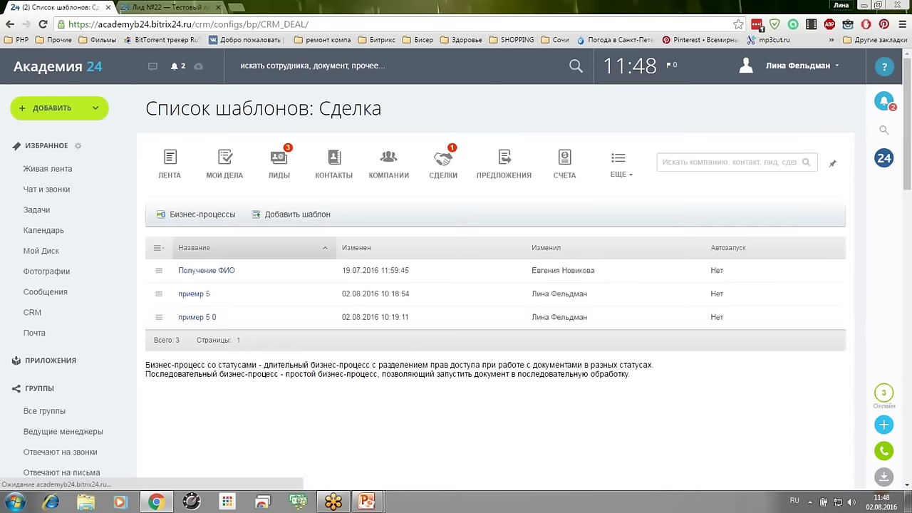
- Create a new deal business process template named «Запись первичной суммы сделки»
{"action": "left_click", "coordinate": [277, 215]}
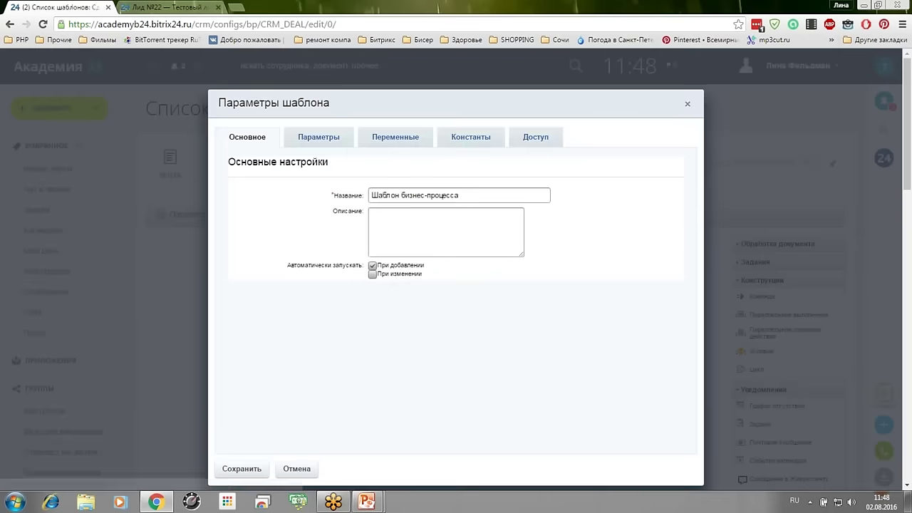
{"action": "left_click_drag", "start_coordinate": [472, 196], "coordinate": [349, 190]}
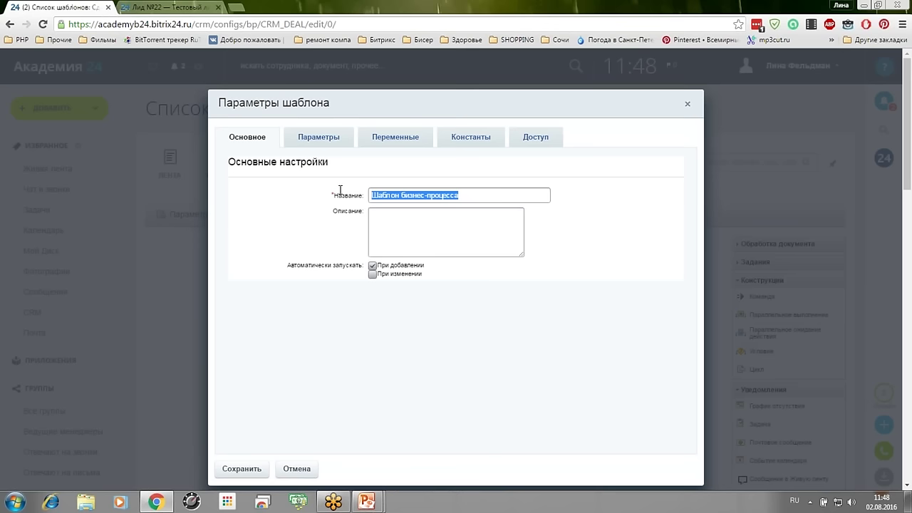
{"action": "type", "text": "Запись пе"}
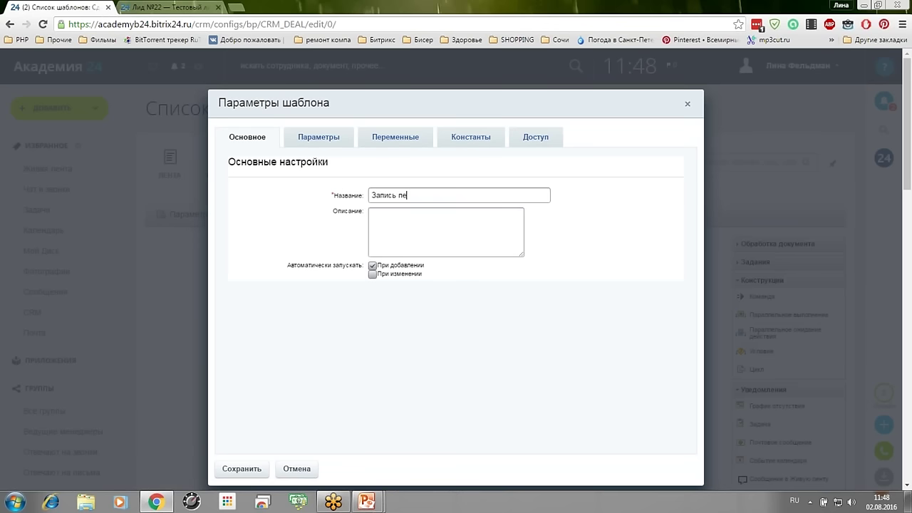
{"action": "type", "text": "рвичной суммы сделки"}
{"action": "left_click", "coordinate": [236, 467]}
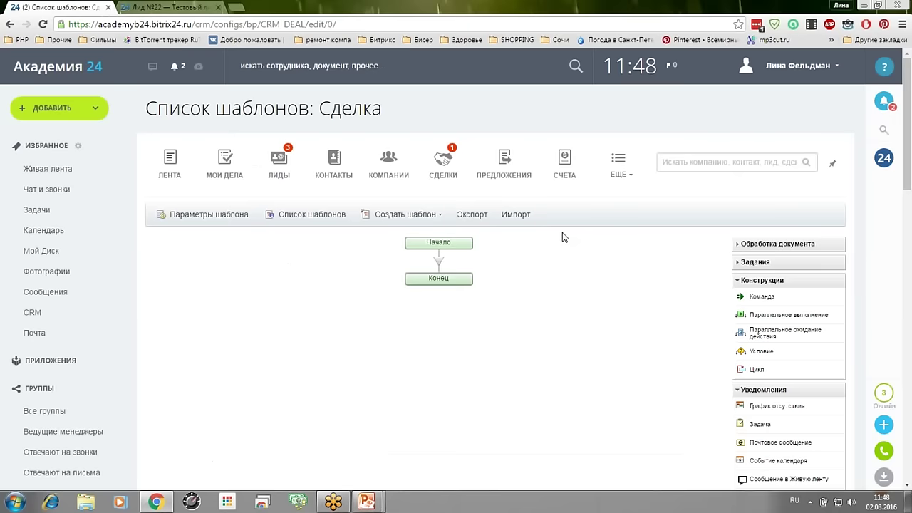
- Add an «Изменение документа» action to the process and choose «Предыдущая сумма сделки» as the field it changes
{"action": "left_click", "coordinate": [737, 245]}
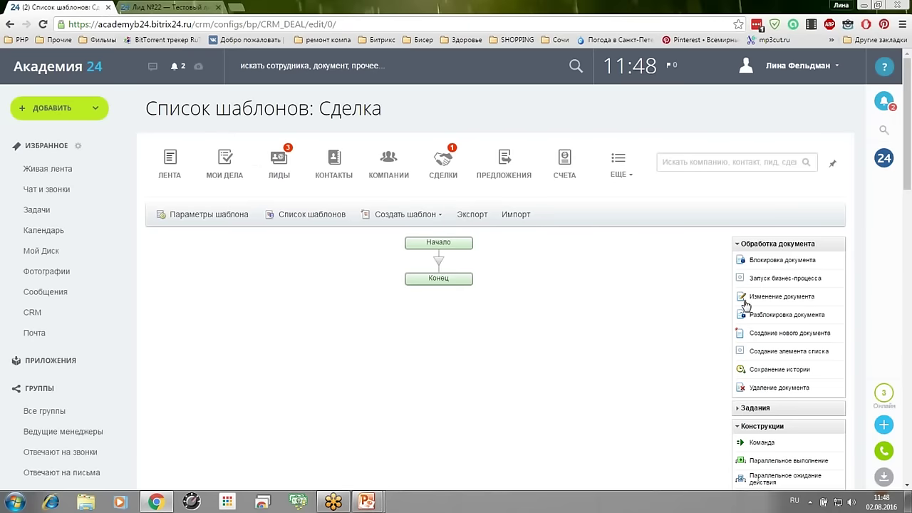
{"action": "left_click_drag", "start_coordinate": [745, 304], "coordinate": [438, 262]}
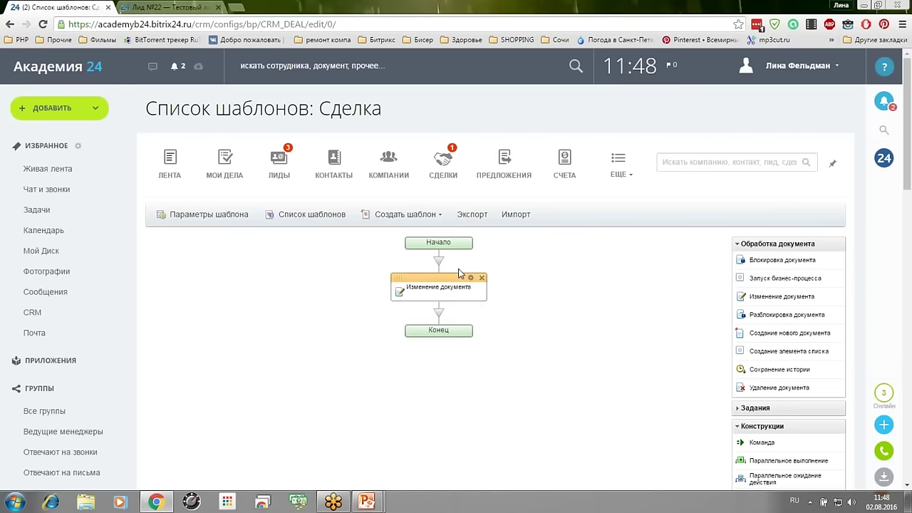
{"action": "left_click", "coordinate": [471, 278]}
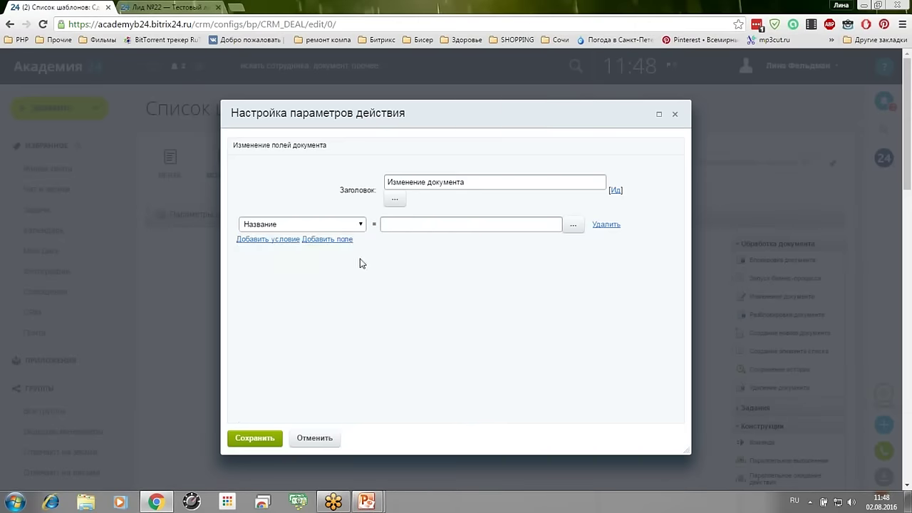
{"action": "left_click", "coordinate": [333, 226]}
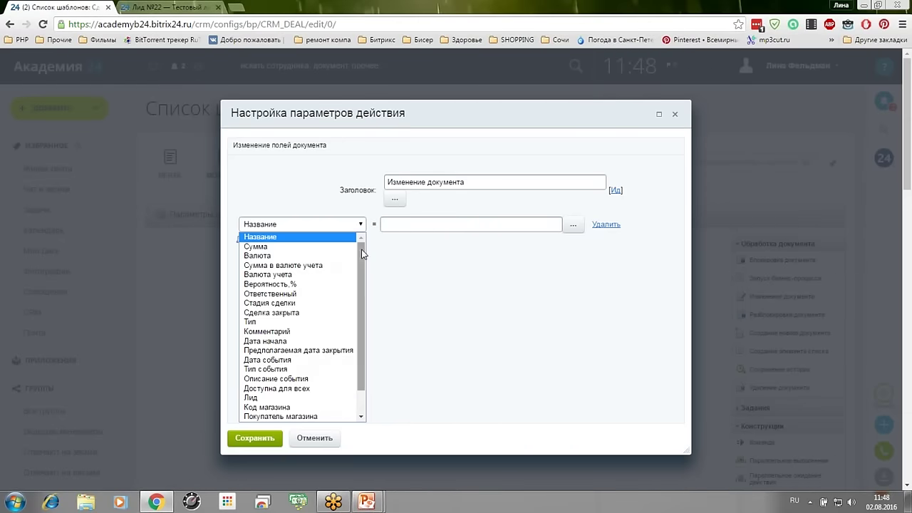
{"action": "scroll", "coordinate": [360, 285], "scroll_direction": "down", "scroll_amount": 1}
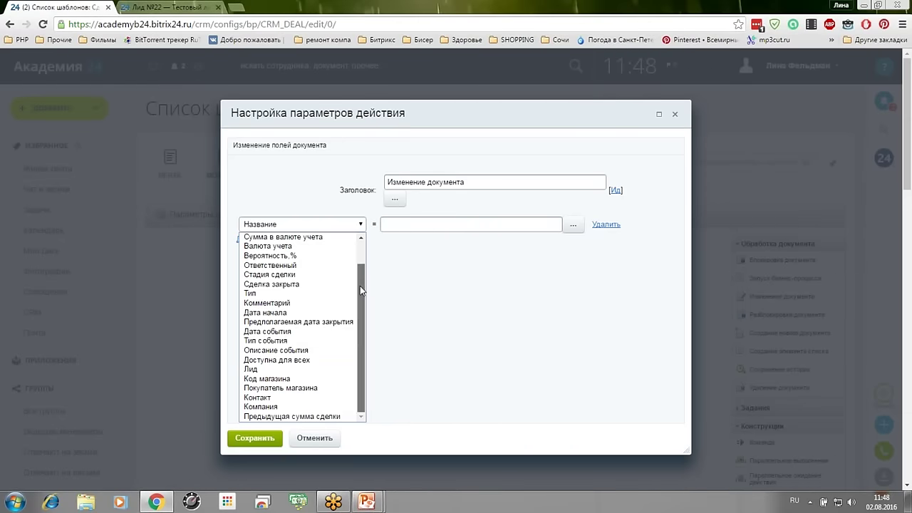
{"action": "left_click", "coordinate": [318, 417]}
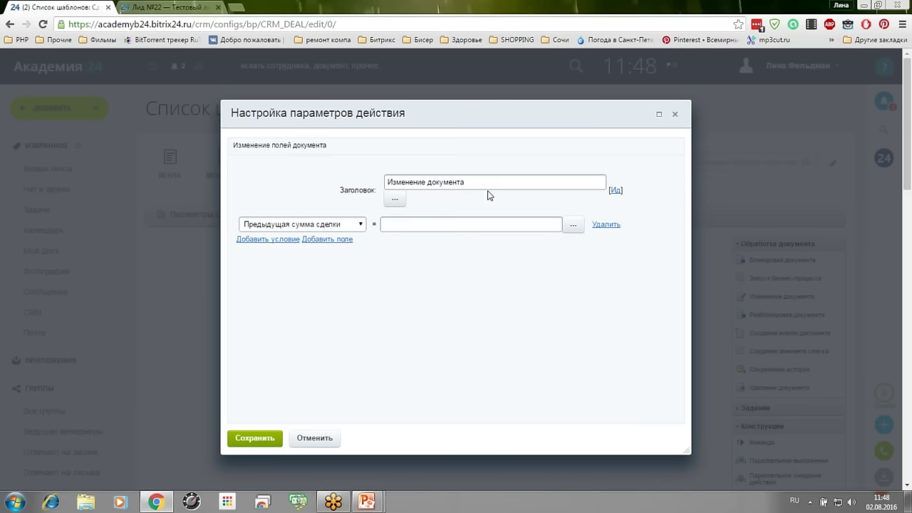
- Insert the document field «Сумма» as the value of «Предыдущая сумма сделки», then save the action and the template
{"action": "left_click", "coordinate": [574, 225]}
{"action": "left_click", "coordinate": [333, 258]}
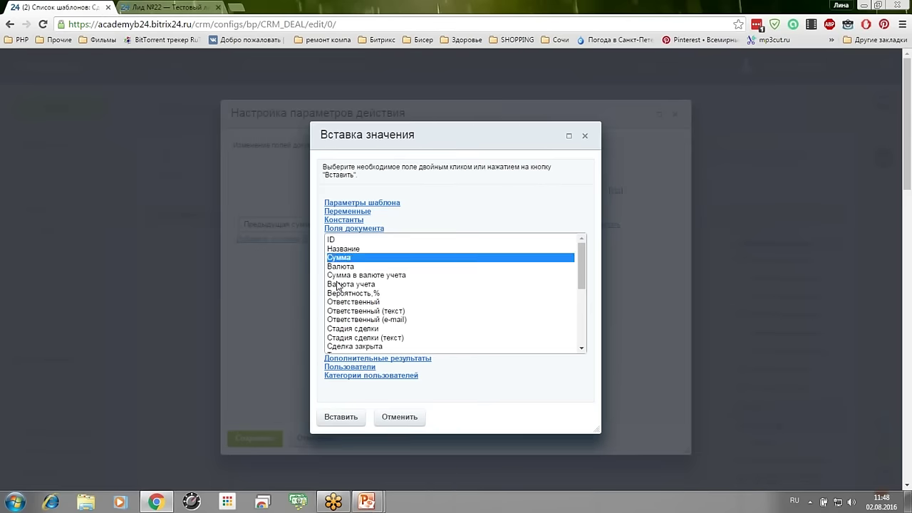
{"action": "left_click", "coordinate": [340, 417]}
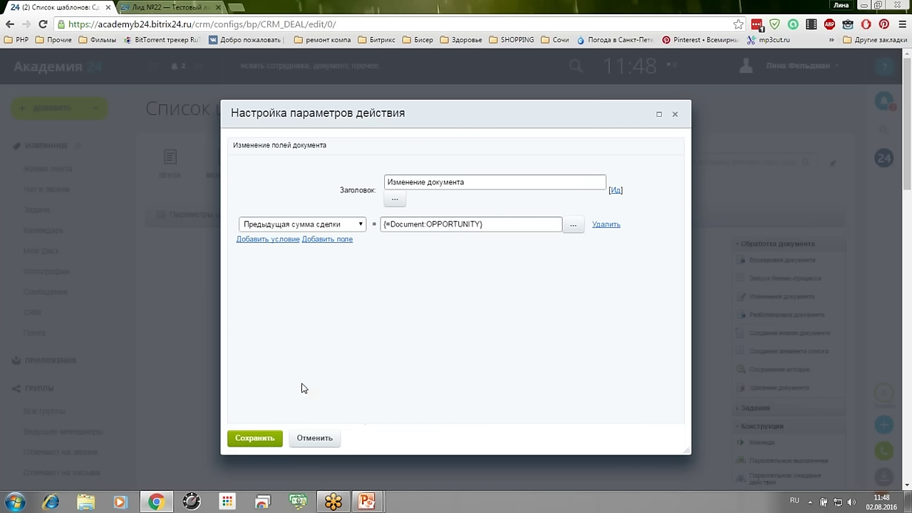
{"action": "left_click", "coordinate": [255, 438]}
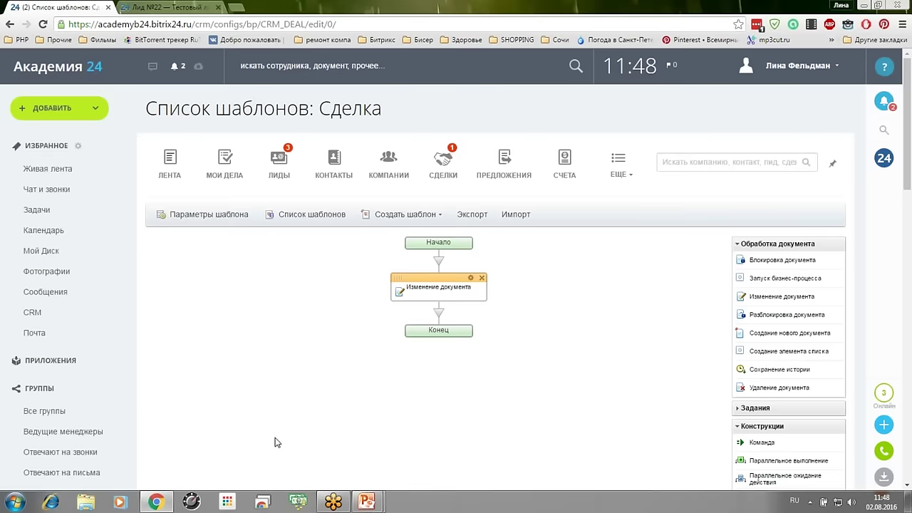
{"action": "scroll", "coordinate": [176, 423], "scroll_direction": "down", "scroll_amount": 8}
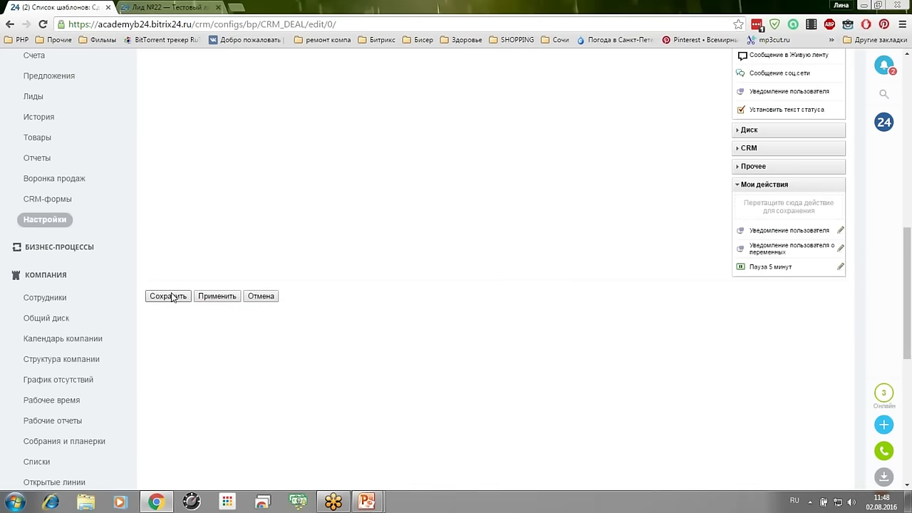
{"action": "left_click", "coordinate": [170, 296]}
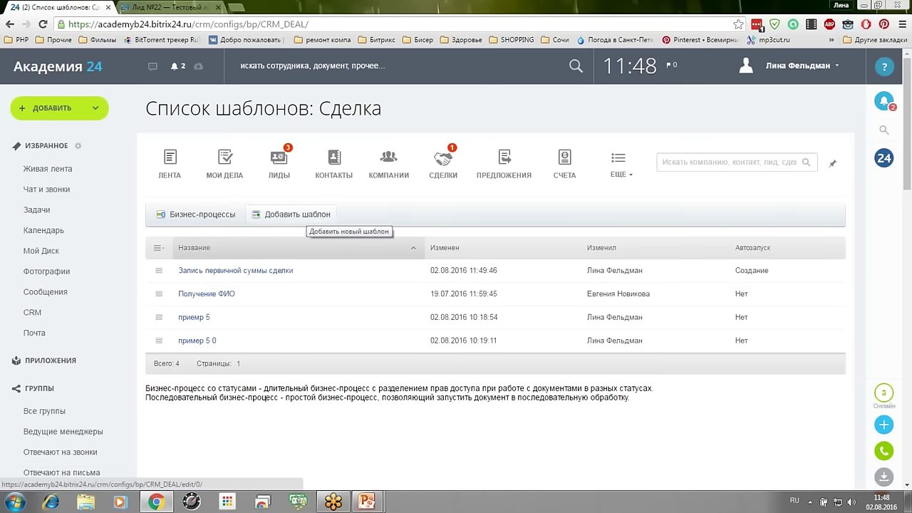
- Create another deal template named «Внимание руководителю» and enable its automatic start on change
{"action": "left_click", "coordinate": [305, 214]}
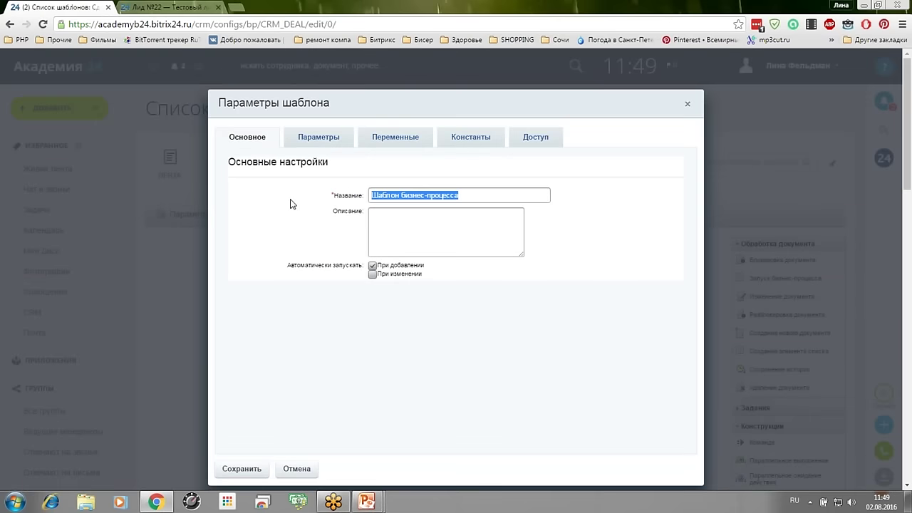
{"action": "type", "text": "Внимание руковод"}
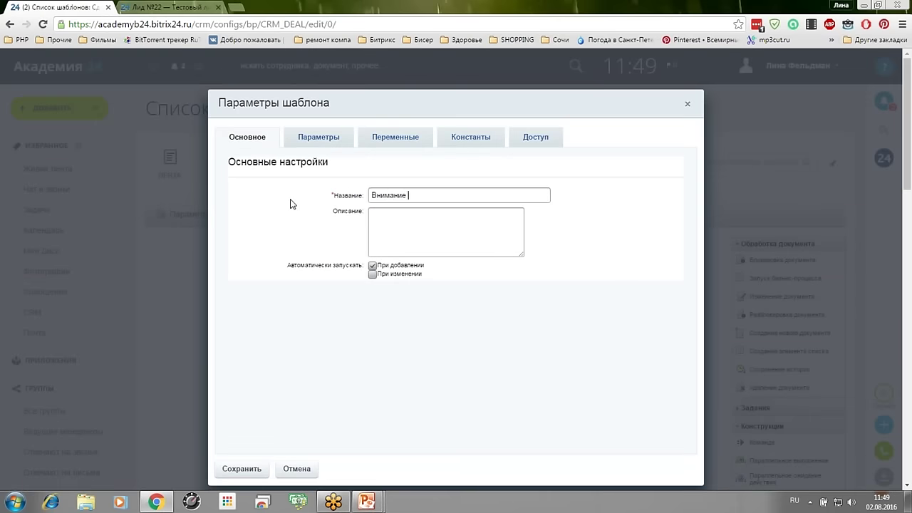
{"action": "type", "text": "ителю"}
{"action": "left_click", "coordinate": [372, 275]}
{"action": "left_click", "coordinate": [244, 474]}
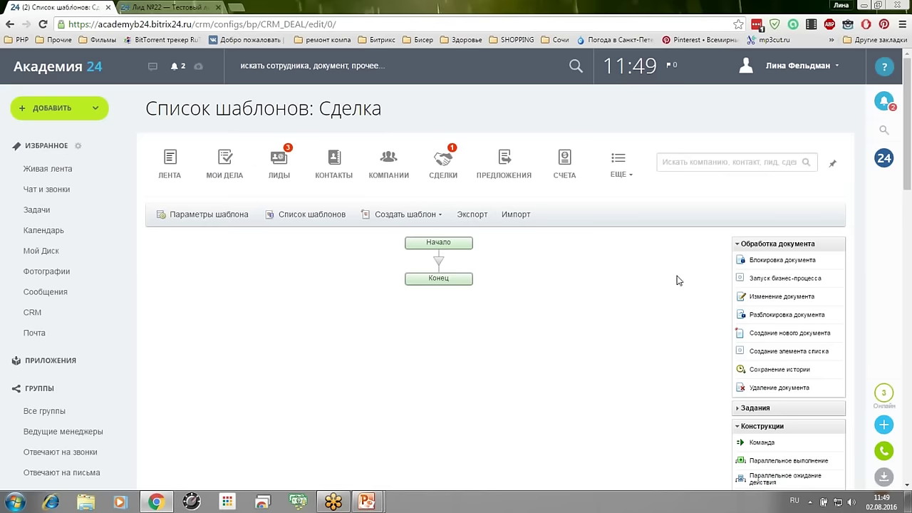
- Add an «Условие» construction between the start and end of the process and title it «Сумма поменялась?»
{"action": "left_click", "coordinate": [745, 245]}
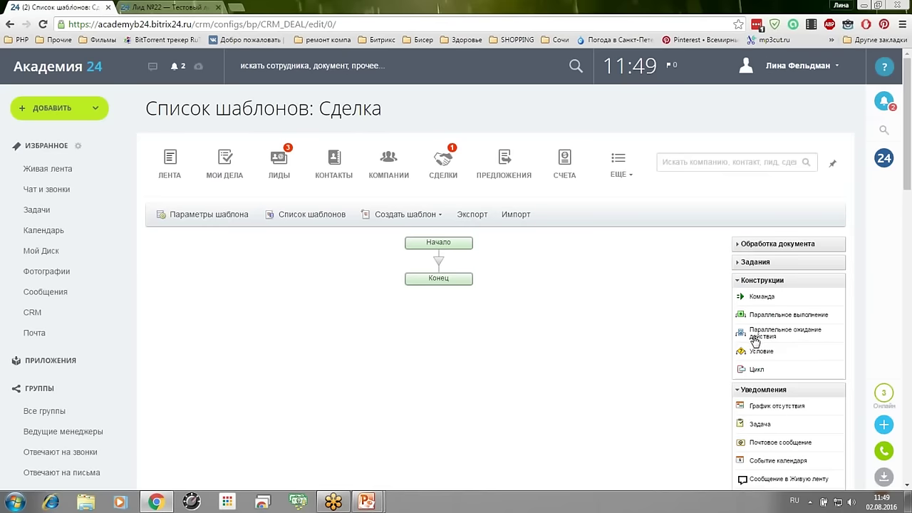
{"action": "left_click_drag", "start_coordinate": [741, 351], "coordinate": [435, 262]}
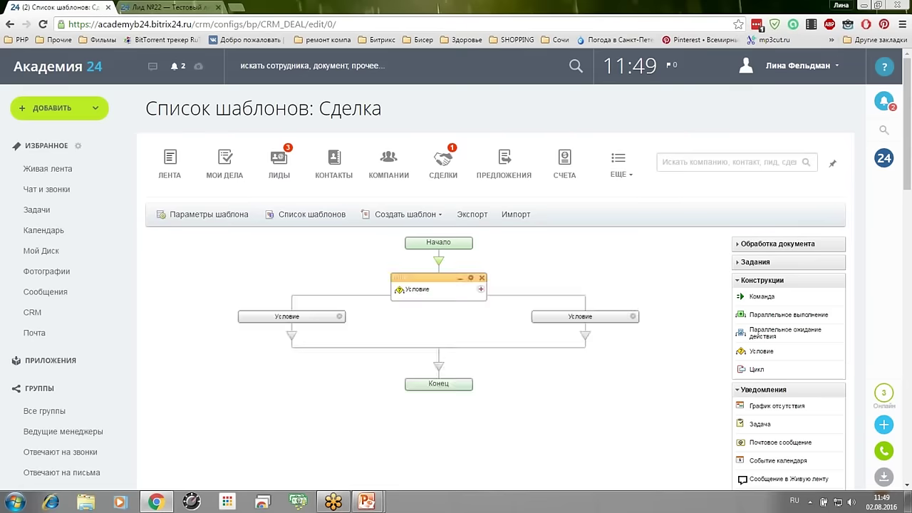
{"action": "double_click", "coordinate": [473, 284]}
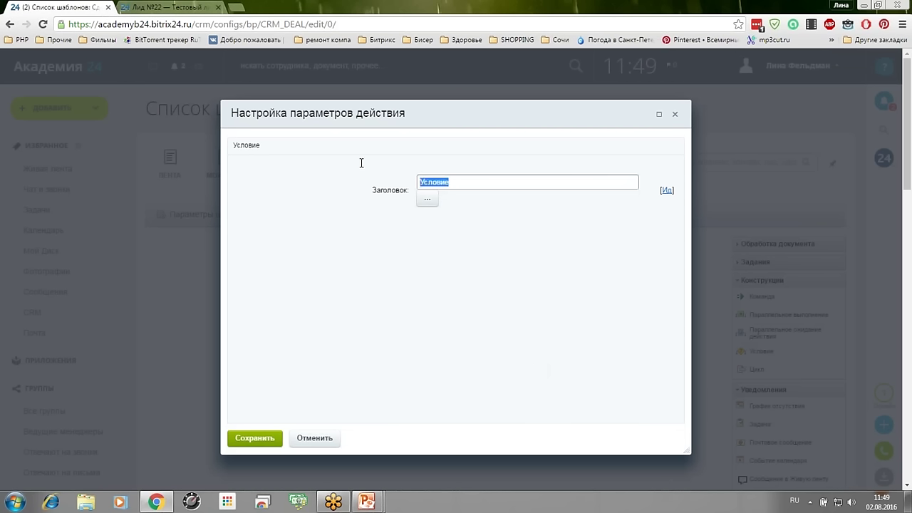
{"action": "type", "text": "Сумма поменялась?"}
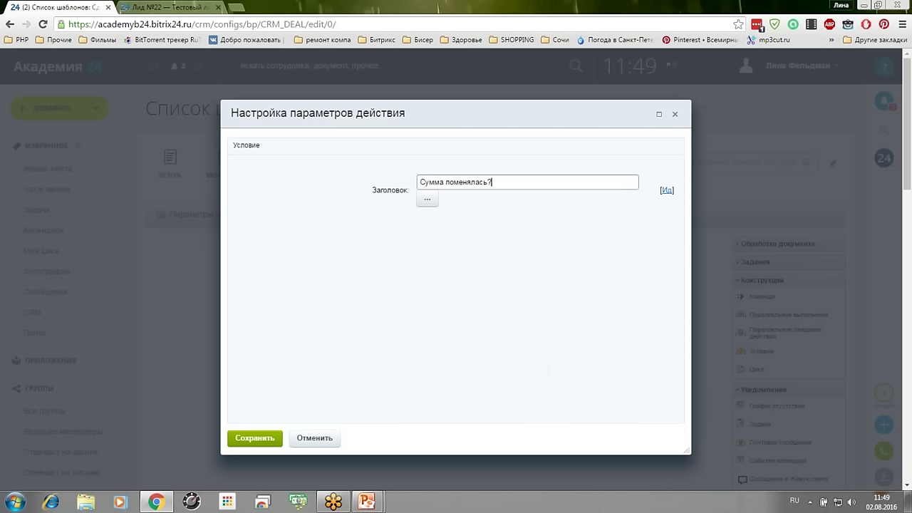
{"action": "left_click", "coordinate": [255, 438]}
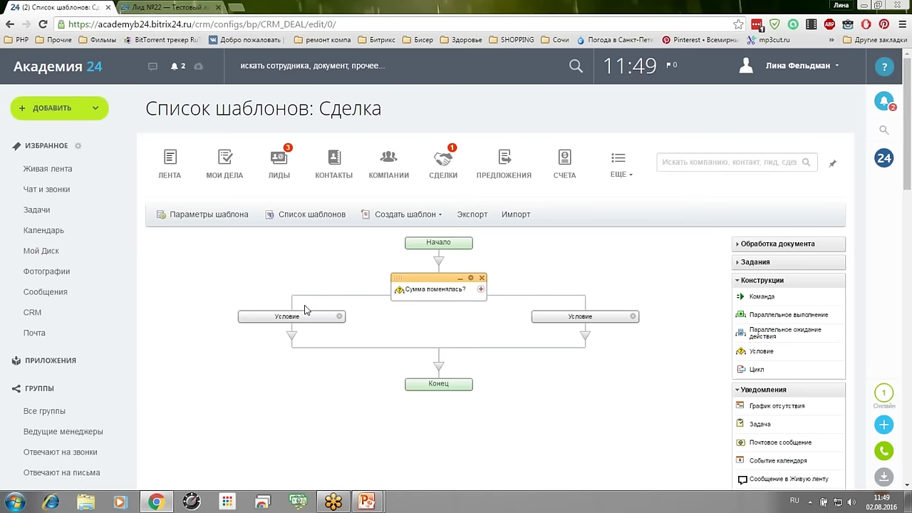
- Title the right branch of the «Сумма поменялась?» condition «нет» and save it
{"action": "left_click", "coordinate": [632, 319]}
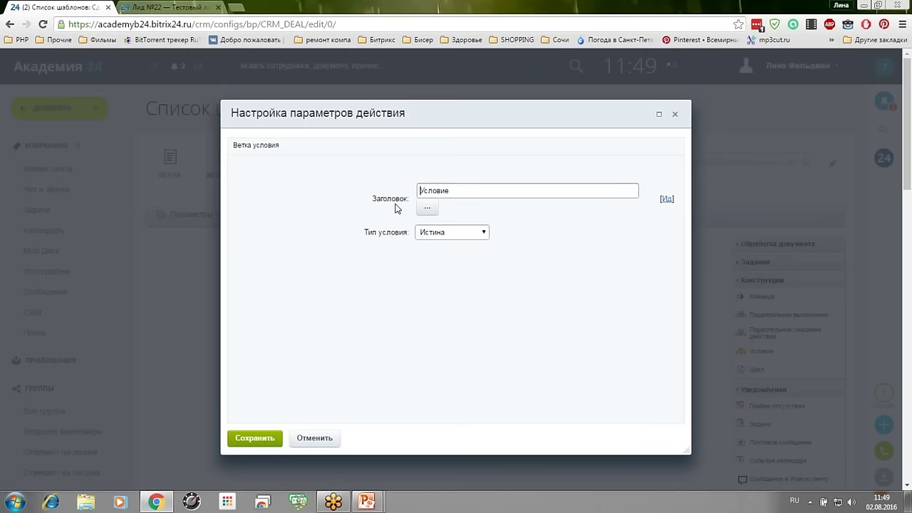
{"action": "left_click_drag", "start_coordinate": [461, 193], "coordinate": [350, 194]}
{"action": "type", "text": "нет"}
{"action": "left_click", "coordinate": [270, 437]}
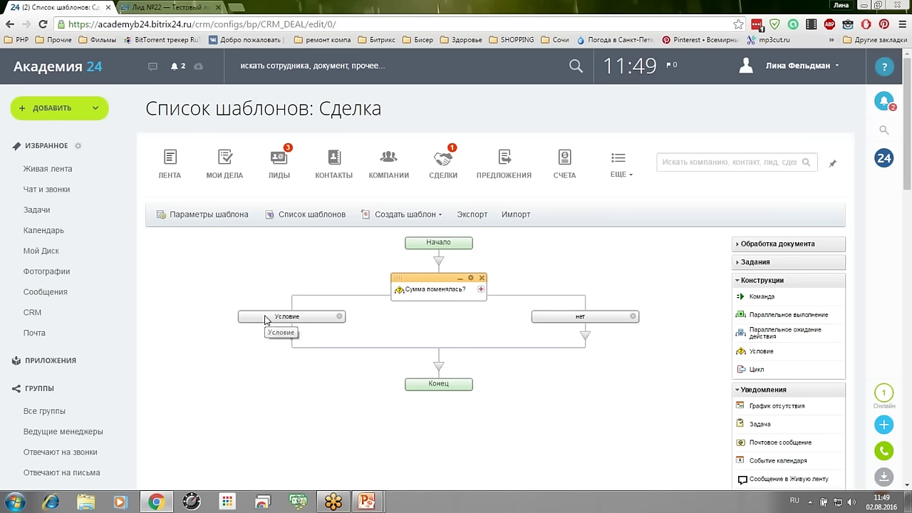
- Set the left branch's condition type to «Поле документа» and choose «Предыдущая сумма сделки» as the field it checks
{"action": "double_click", "coordinate": [325, 320]}
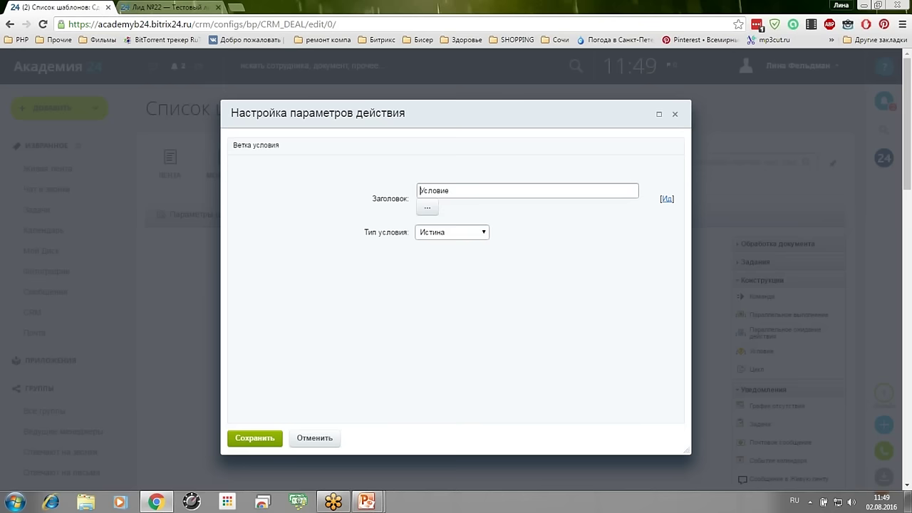
{"action": "left_click", "coordinate": [473, 240]}
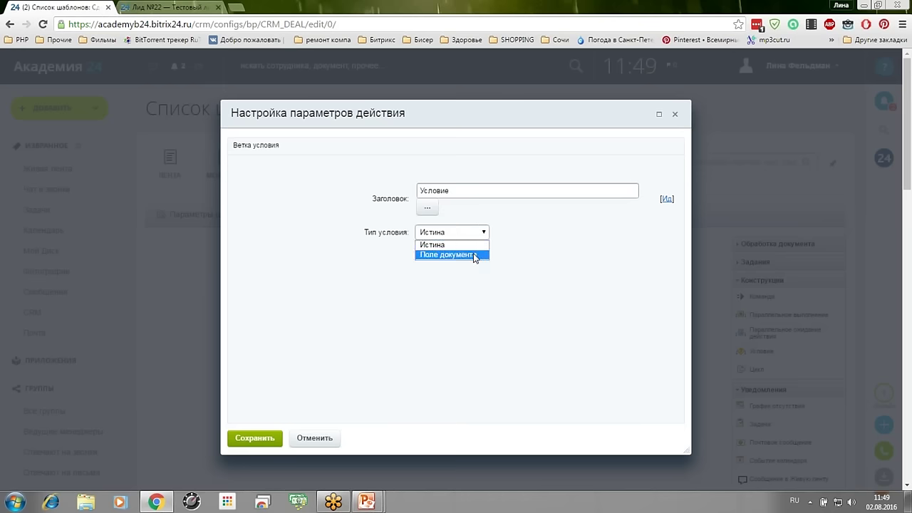
{"action": "left_click", "coordinate": [473, 253]}
{"action": "left_click", "coordinate": [475, 256]}
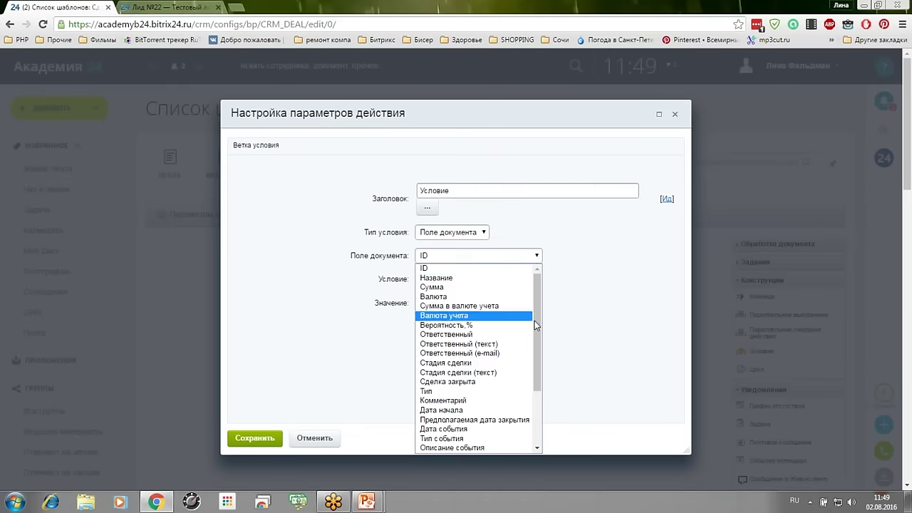
{"action": "left_click_drag", "start_coordinate": [535, 321], "coordinate": [539, 456]}
{"action": "left_click", "coordinate": [499, 448]}
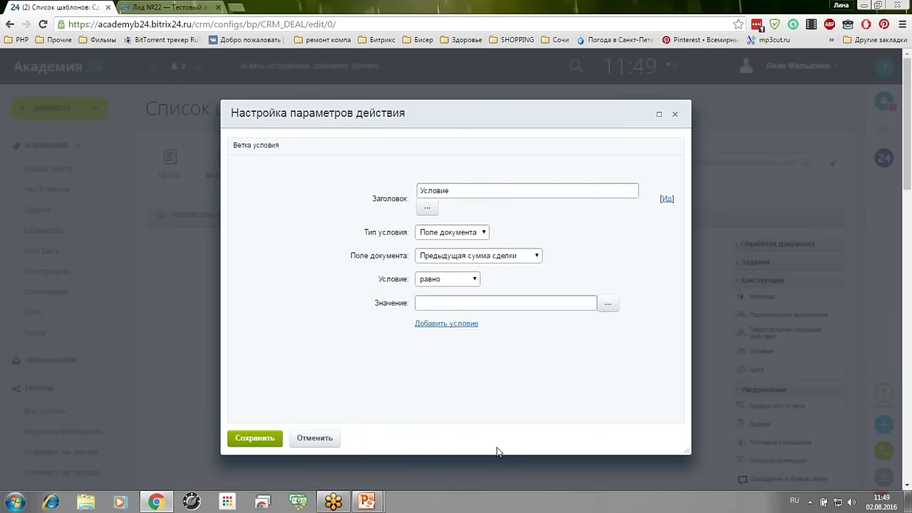
- Set the left branch's comparison to «не равно» and open the value selection for the compared value
{"action": "left_click", "coordinate": [428, 280]}
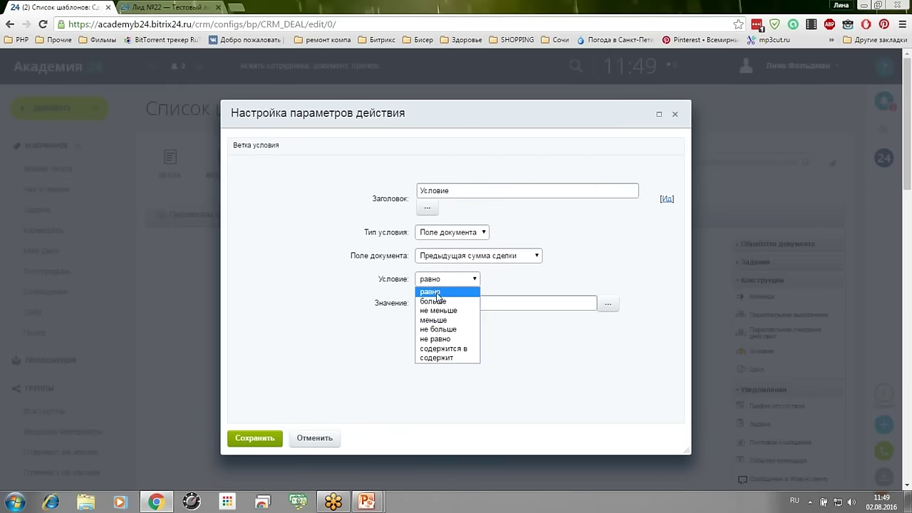
{"action": "left_click", "coordinate": [442, 340]}
{"action": "left_click", "coordinate": [607, 303]}
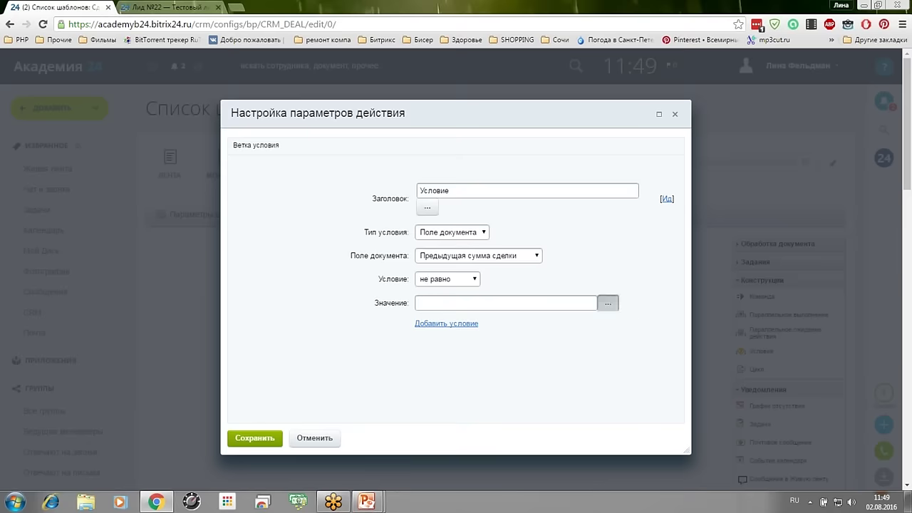
- Insert the document field "Сумма" as the comparison value of the branch condition and save the branch
{"action": "left_click", "coordinate": [344, 260]}
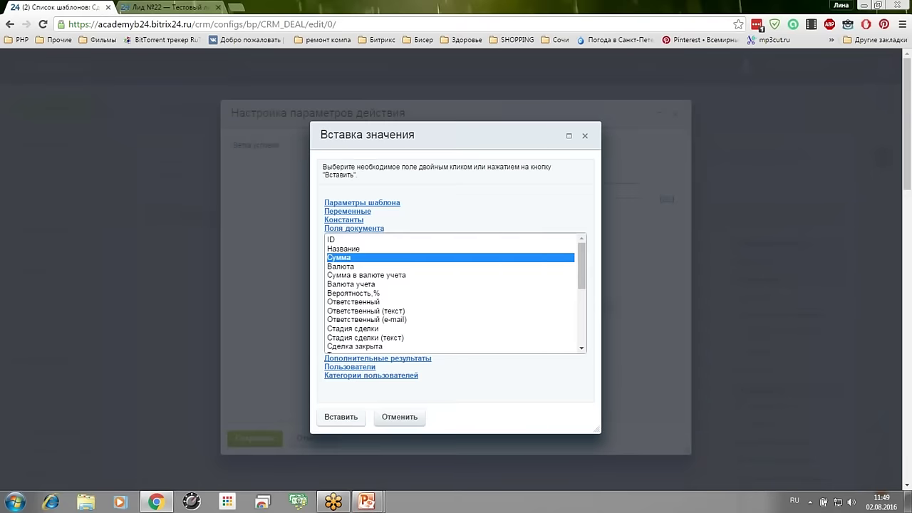
{"action": "left_click", "coordinate": [342, 419]}
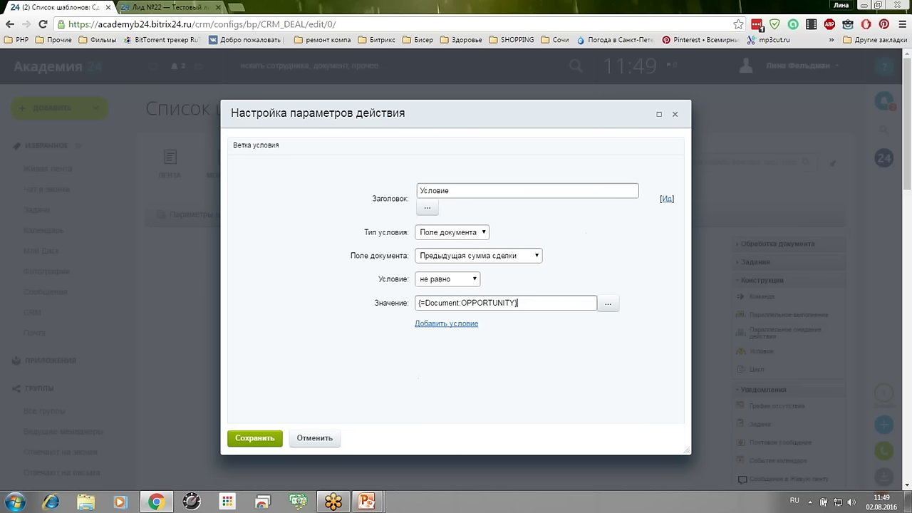
{"action": "left_click", "coordinate": [276, 443]}
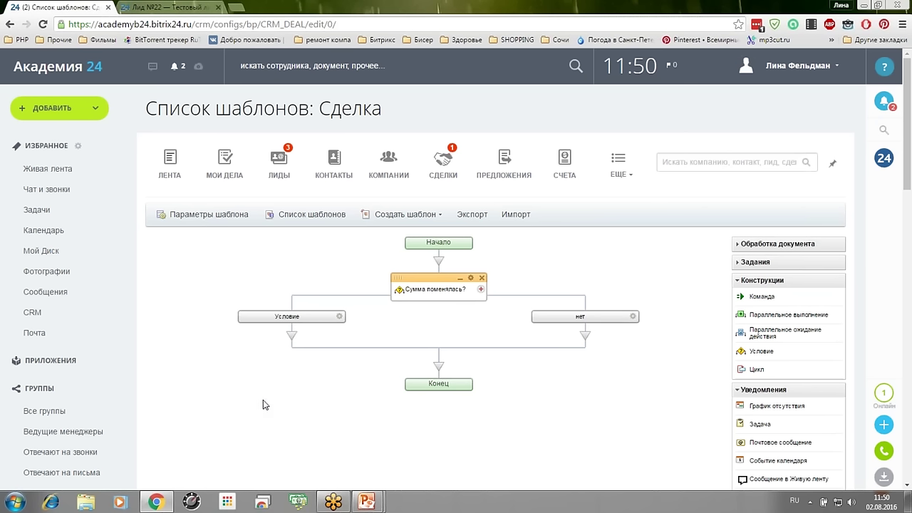
- Reopen the "Условие" branch settings and add a second condition: "Предыдущая сумма сделки" "меньше" 1000000
{"action": "left_click", "coordinate": [339, 317]}
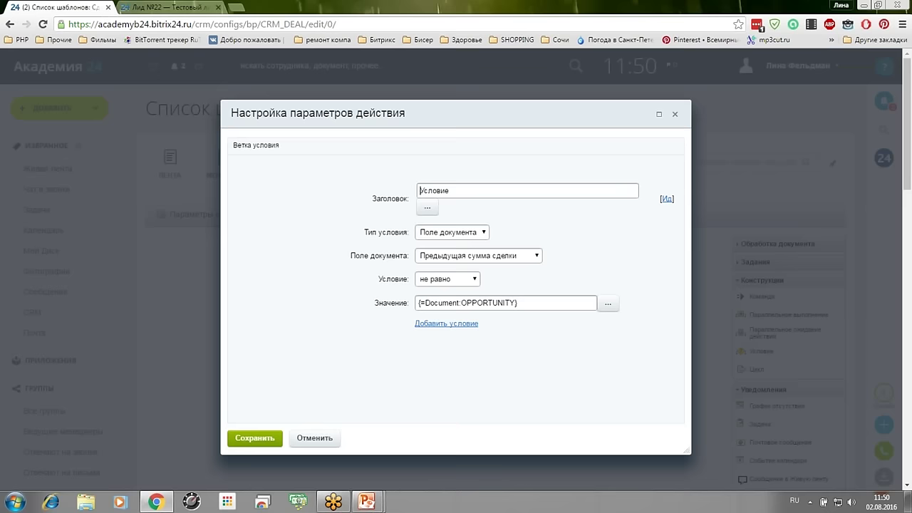
{"action": "left_click", "coordinate": [439, 325]}
{"action": "left_click", "coordinate": [439, 351]}
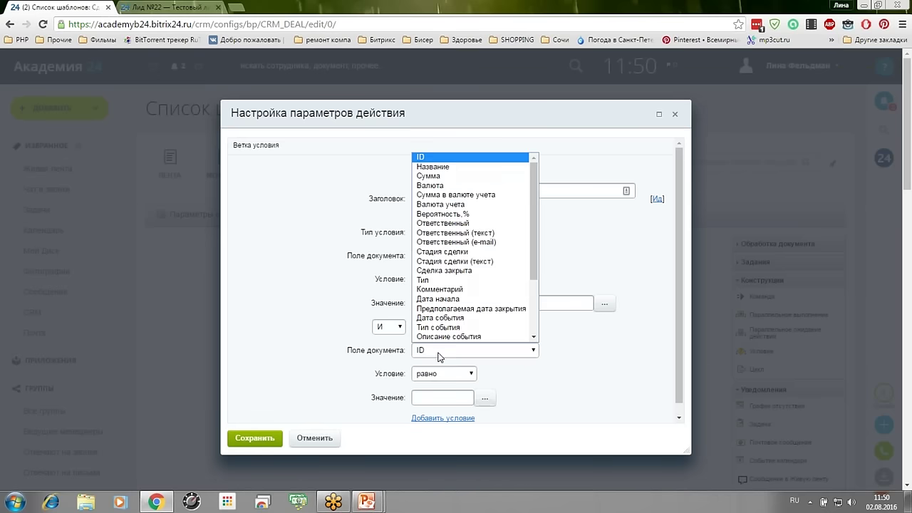
{"action": "scroll", "coordinate": [499, 331], "scroll_direction": "down", "scroll_amount": 3}
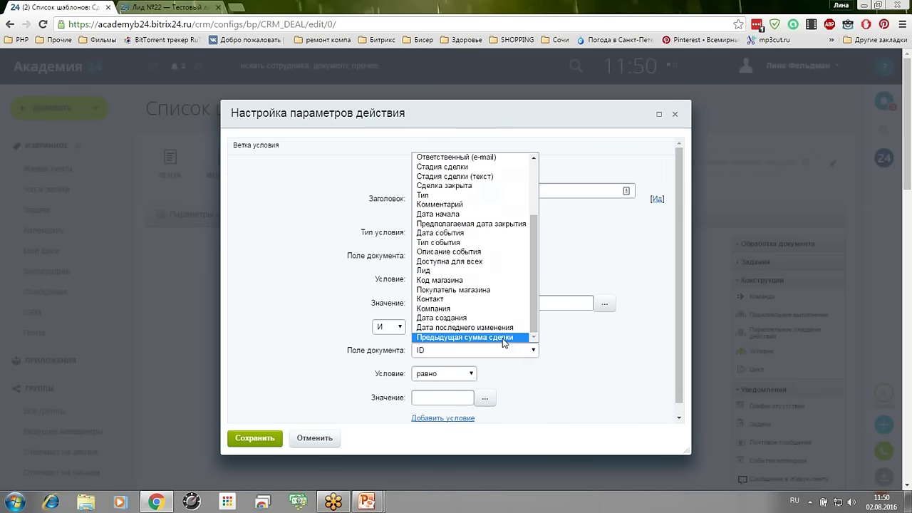
{"action": "left_click", "coordinate": [504, 337]}
{"action": "left_click", "coordinate": [442, 378]}
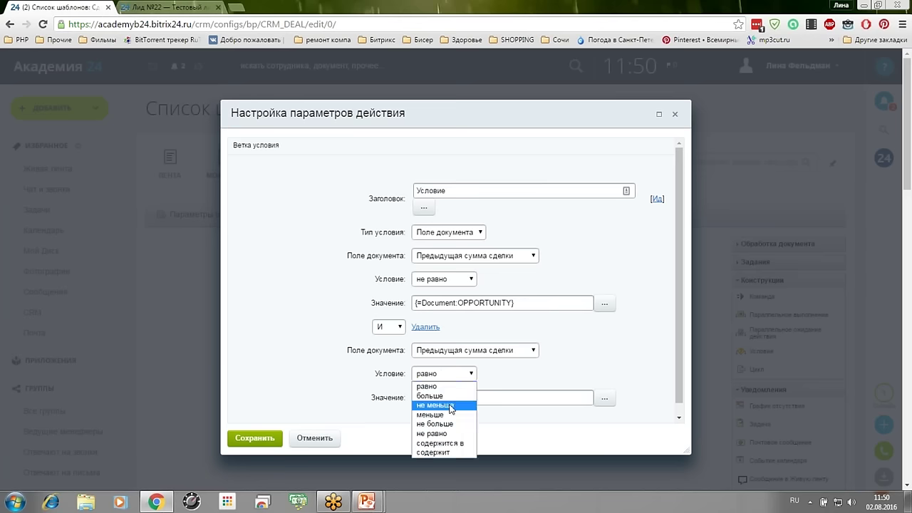
{"action": "left_click", "coordinate": [451, 415]}
{"action": "left_click", "coordinate": [448, 397]}
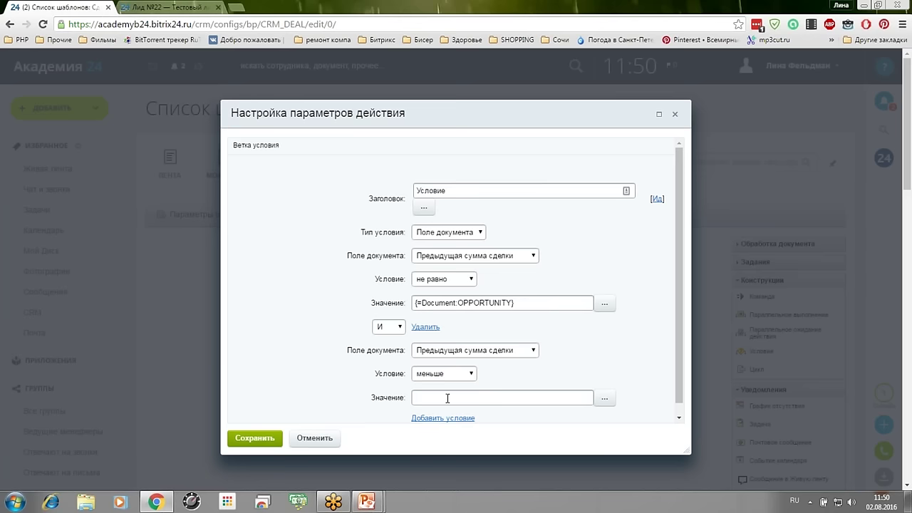
{"action": "type", "text": "1000000"}
{"action": "left_click", "coordinate": [680, 396]}
{"action": "left_click_drag", "start_coordinate": [681, 396], "coordinate": [680, 407]}
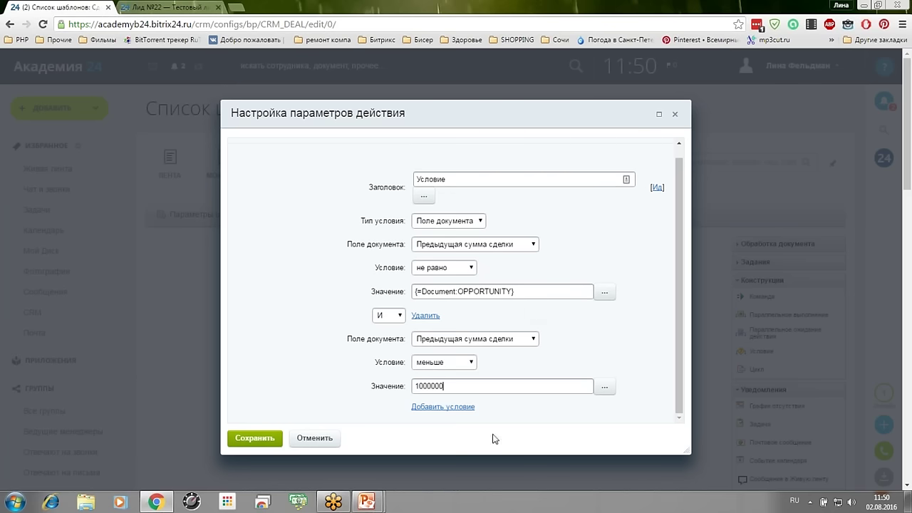
- Add a third condition requiring "Сумма" to be "больше" 1000000, and save the branch settings
{"action": "left_click", "coordinate": [468, 408]}
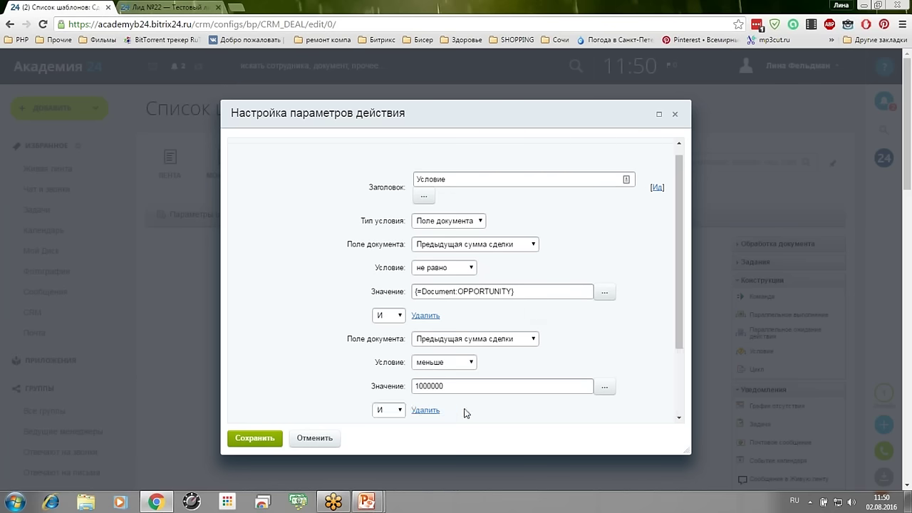
{"action": "scroll", "coordinate": [437, 325], "scroll_direction": "down", "scroll_amount": 3}
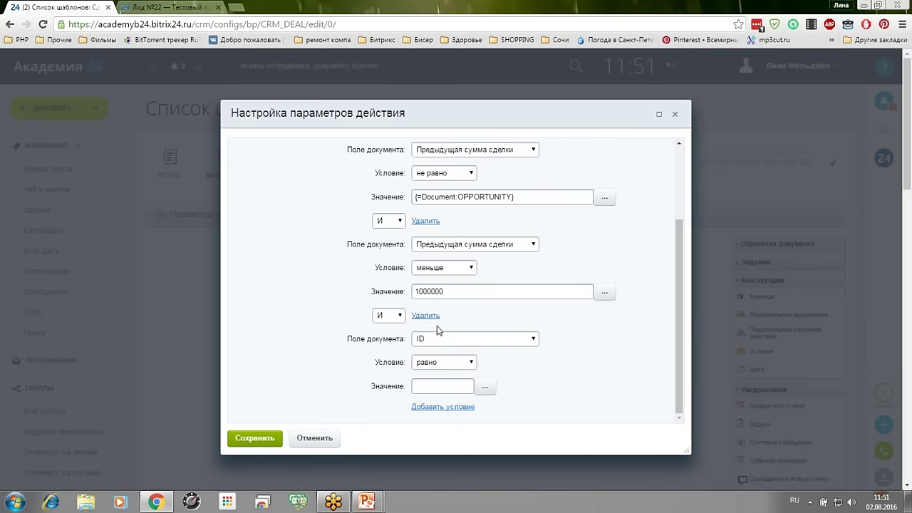
{"action": "left_click", "coordinate": [451, 340]}
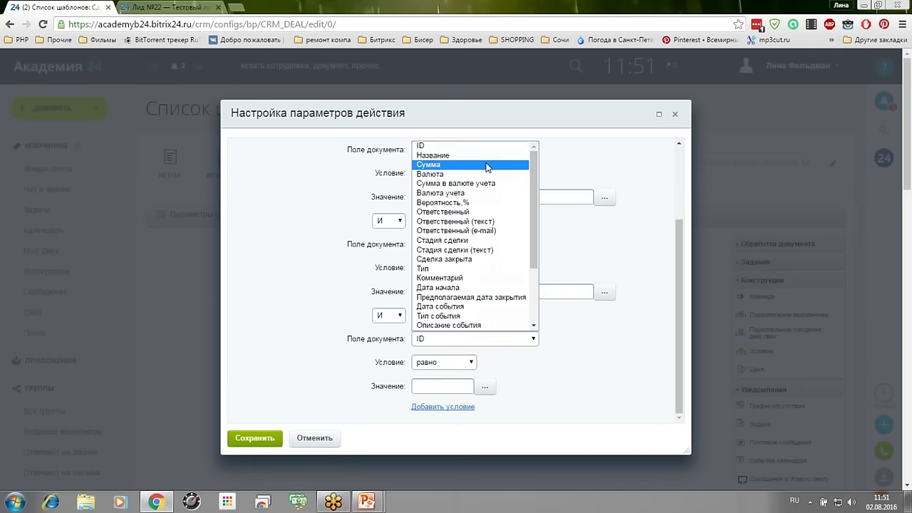
{"action": "left_click", "coordinate": [488, 165]}
{"action": "left_click", "coordinate": [448, 363]}
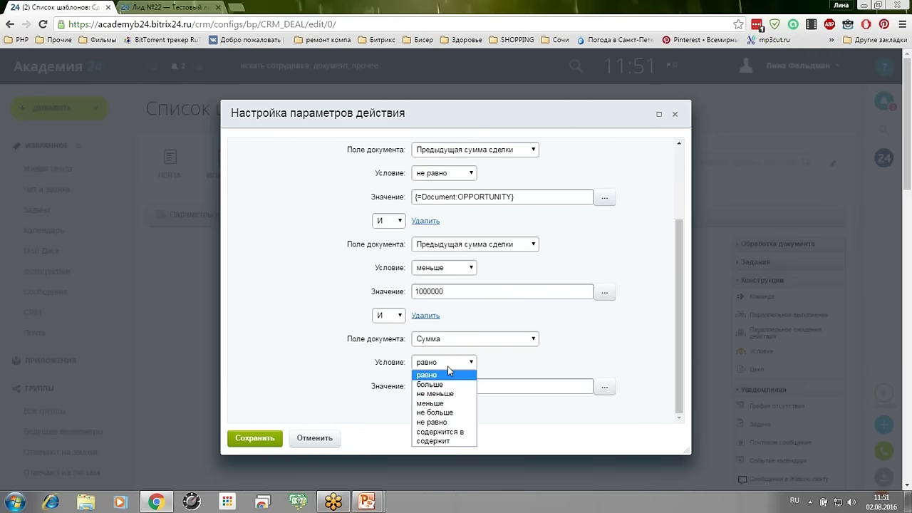
{"action": "left_click", "coordinate": [440, 385]}
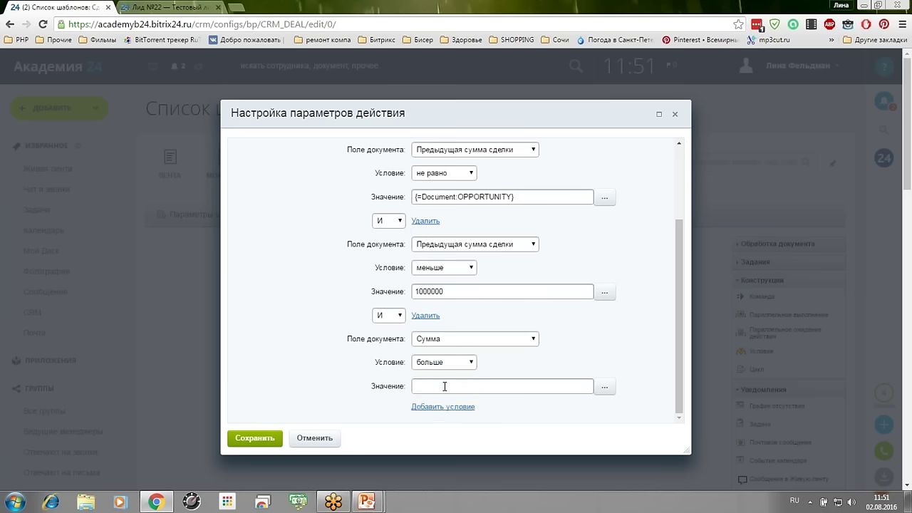
{"action": "left_click", "coordinate": [453, 389]}
{"action": "type", "text": "1000000"}
{"action": "left_click", "coordinate": [244, 437]}
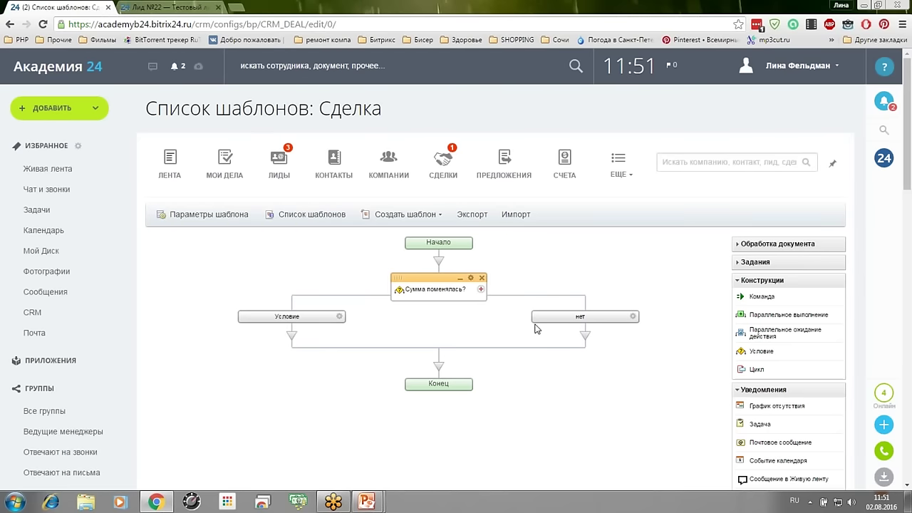
- Add the "Выбор сотрудника" action beneath the "Условие" branch
{"action": "left_click", "coordinate": [763, 281]}
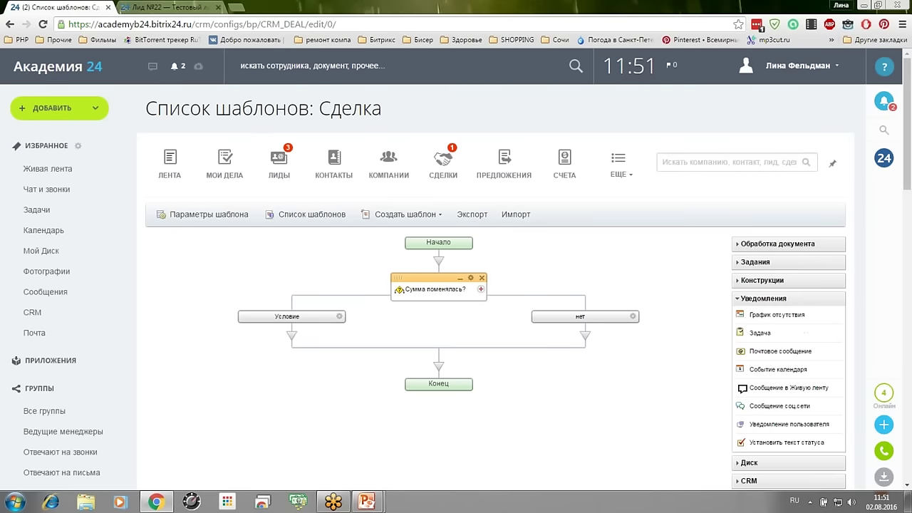
{"action": "left_click", "coordinate": [740, 300]}
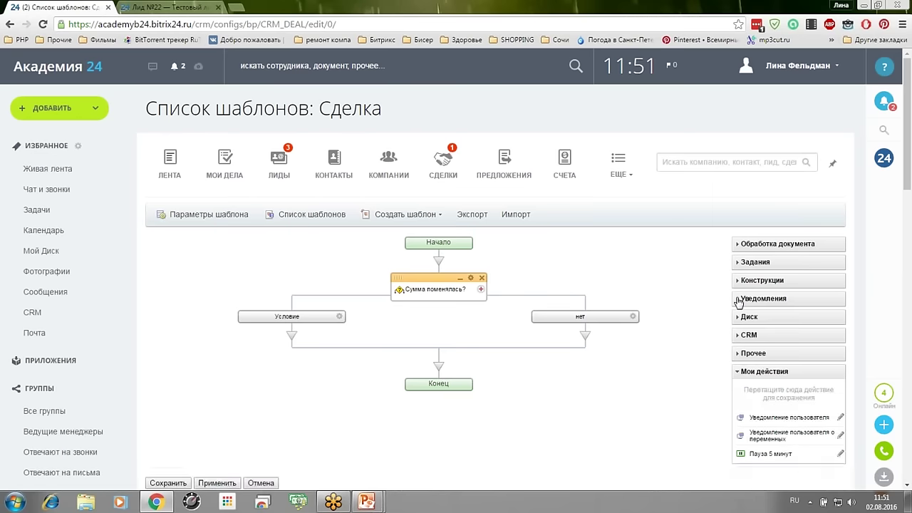
{"action": "left_click", "coordinate": [738, 353]}
{"action": "scroll", "coordinate": [755, 342], "scroll_direction": "down", "scroll_amount": 1}
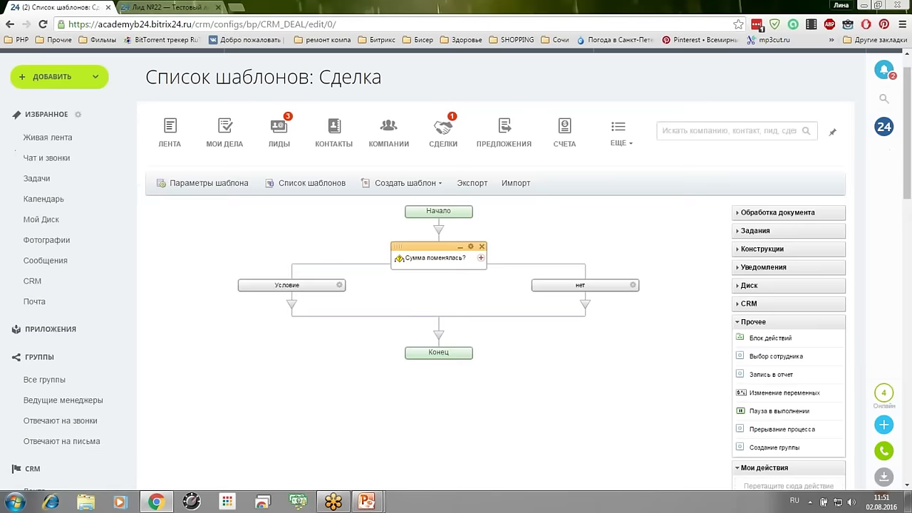
{"action": "left_click_drag", "start_coordinate": [742, 332], "coordinate": [294, 282]}
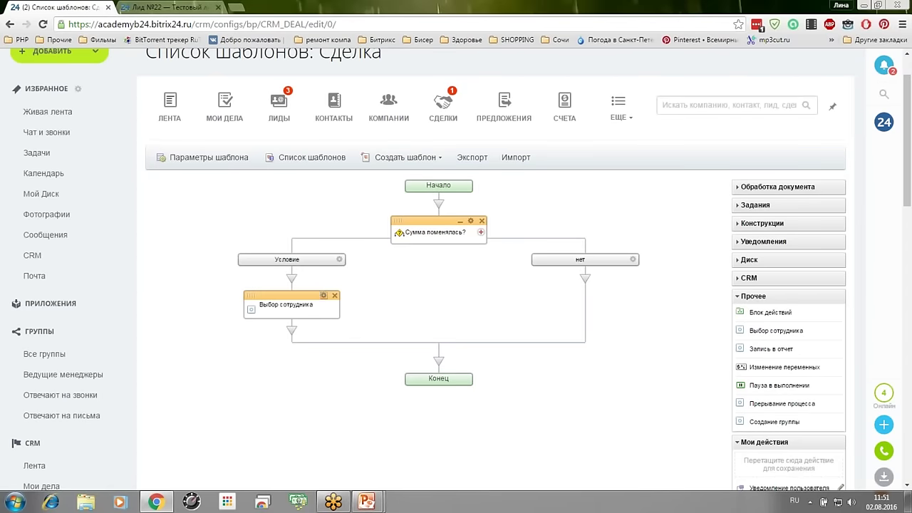
- Title the employee selection action "Поиск руководителя ответственного за сделку"
{"action": "left_click", "coordinate": [324, 295]}
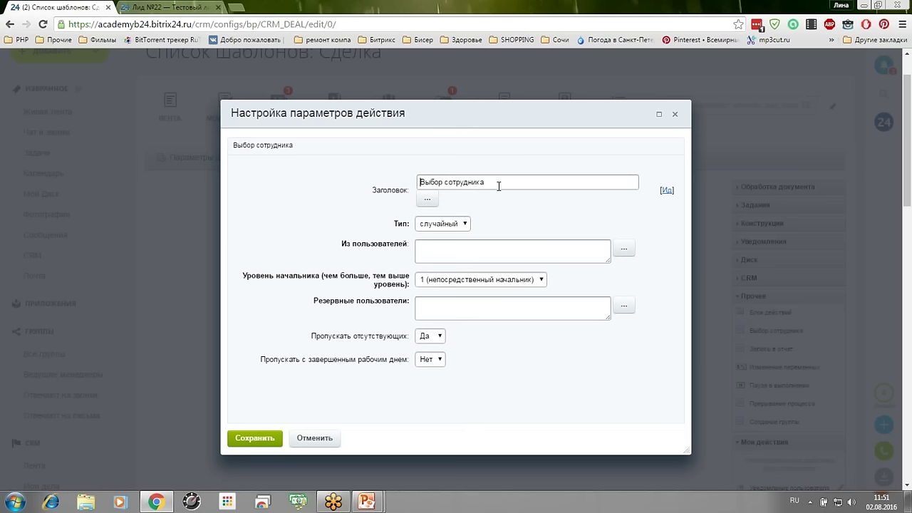
{"action": "left_click_drag", "start_coordinate": [499, 184], "coordinate": [353, 170]}
{"action": "type", "text": "ПОиск руководителя ответственного "}
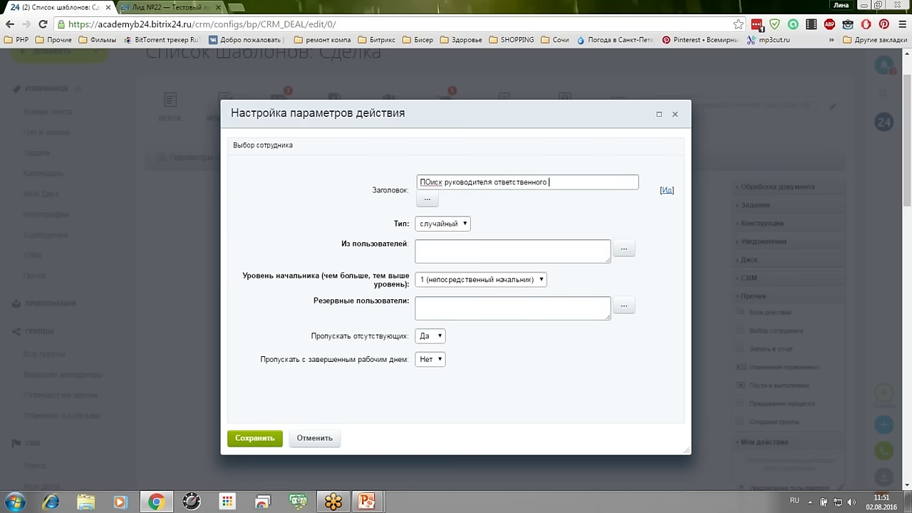
{"action": "type", "text": "за сделку"}
{"action": "left_click", "coordinate": [428, 179]}
{"action": "key", "text": "BackSpace"}
{"action": "type", "text": "о"}
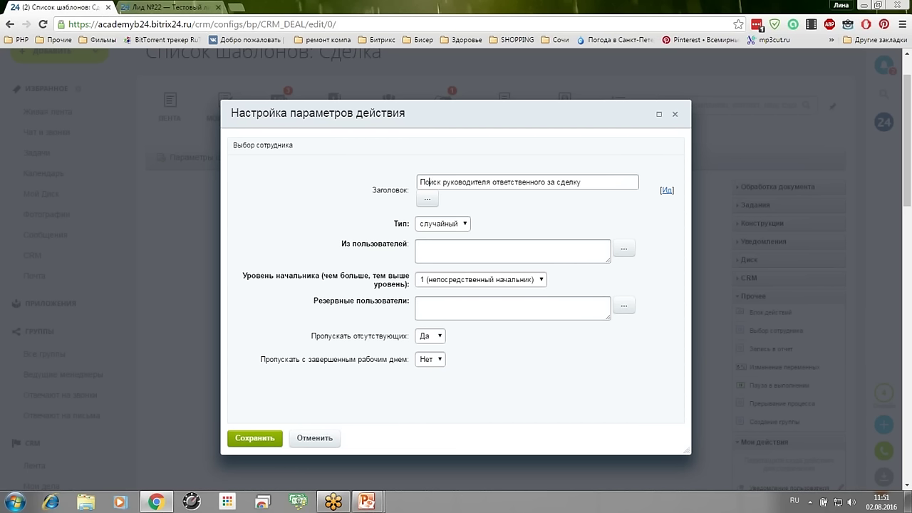
- Set the selection type to "начальник" and insert the document field "Ответственный" as the user whose manager is sought
{"action": "left_click", "coordinate": [440, 224]}
{"action": "left_click", "coordinate": [447, 248]}
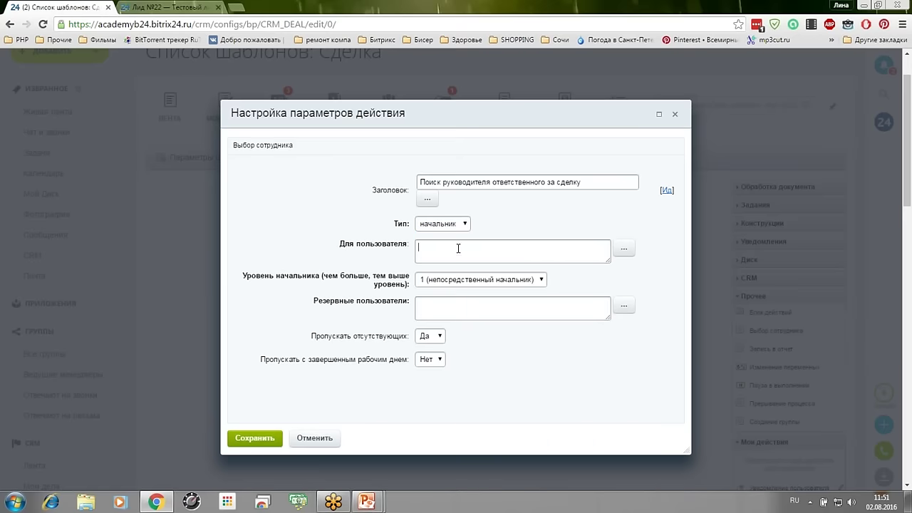
{"action": "left_click", "coordinate": [624, 248]}
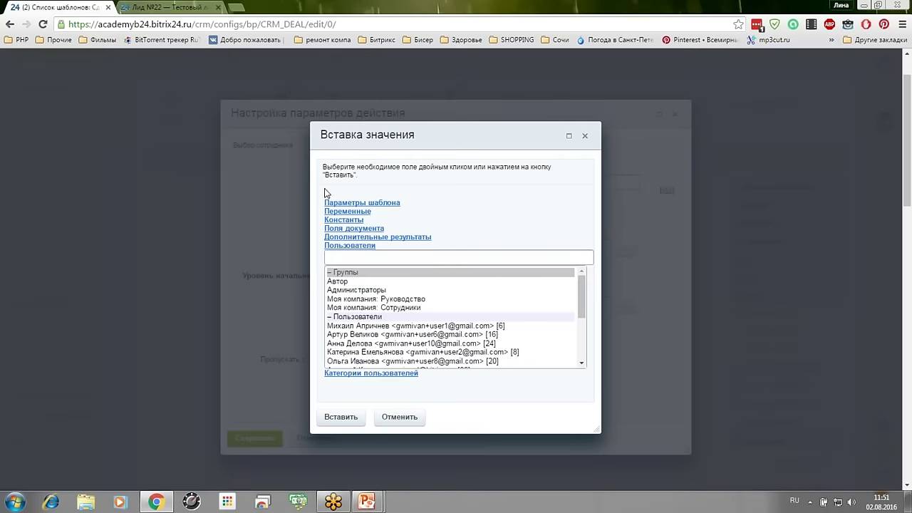
{"action": "left_click", "coordinate": [363, 229]}
{"action": "left_click", "coordinate": [365, 239]}
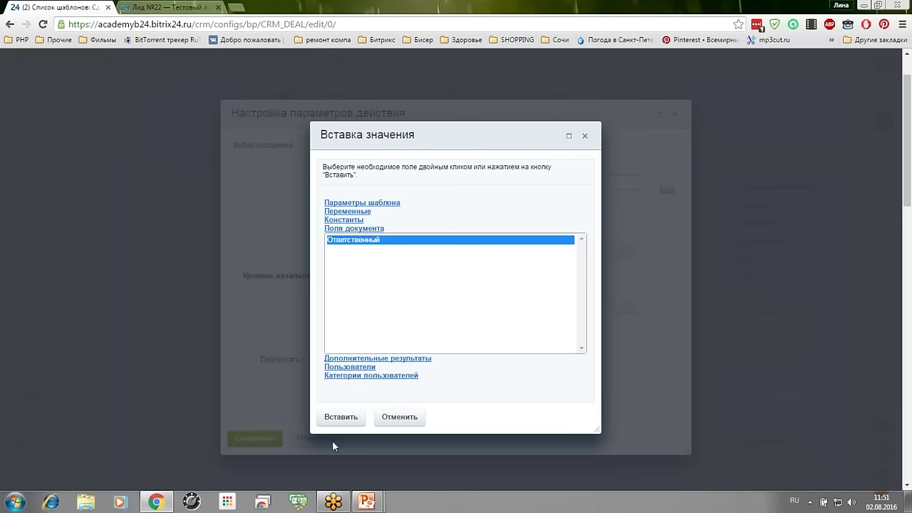
{"action": "left_click", "coordinate": [338, 420]}
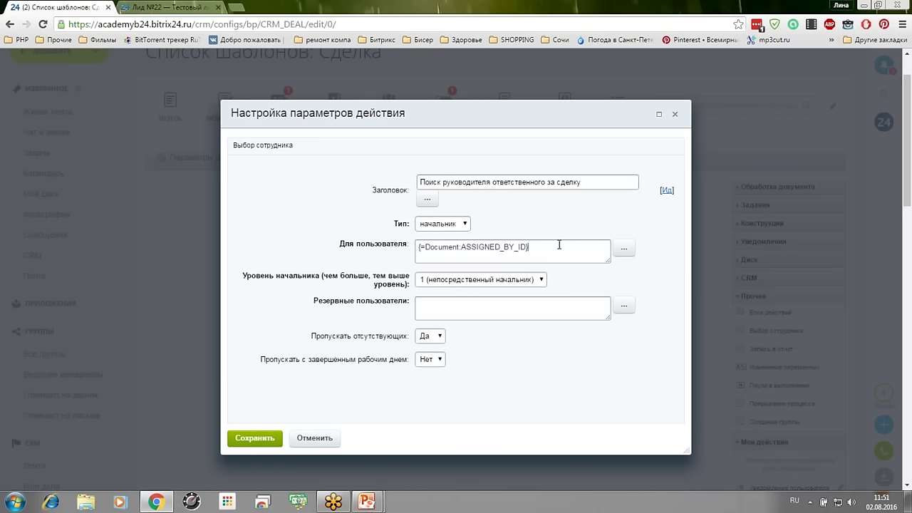
{"action": "left_click_drag", "start_coordinate": [562, 246], "coordinate": [367, 241]}
{"action": "left_click", "coordinate": [623, 248]}
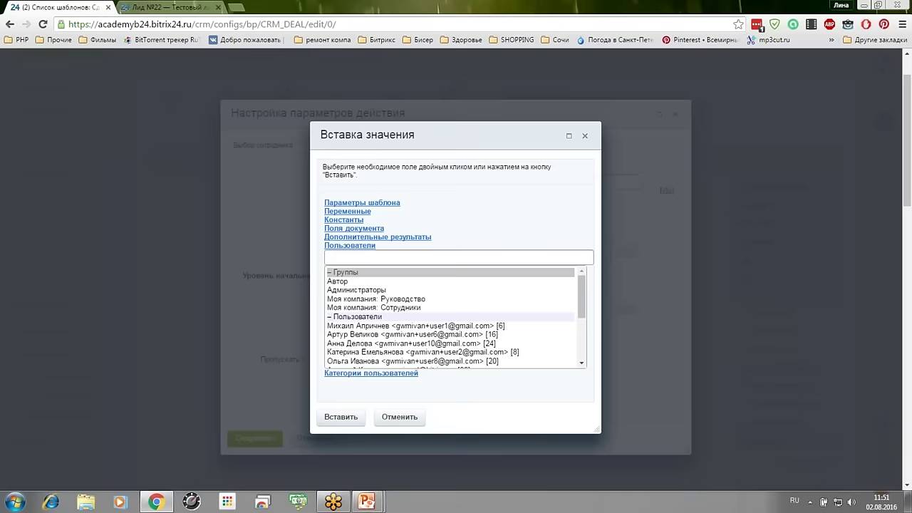
{"action": "left_click", "coordinate": [396, 419]}
- Review the reserve-user and skip options of the employee selection action and save its settings
{"action": "left_click", "coordinate": [477, 315]}
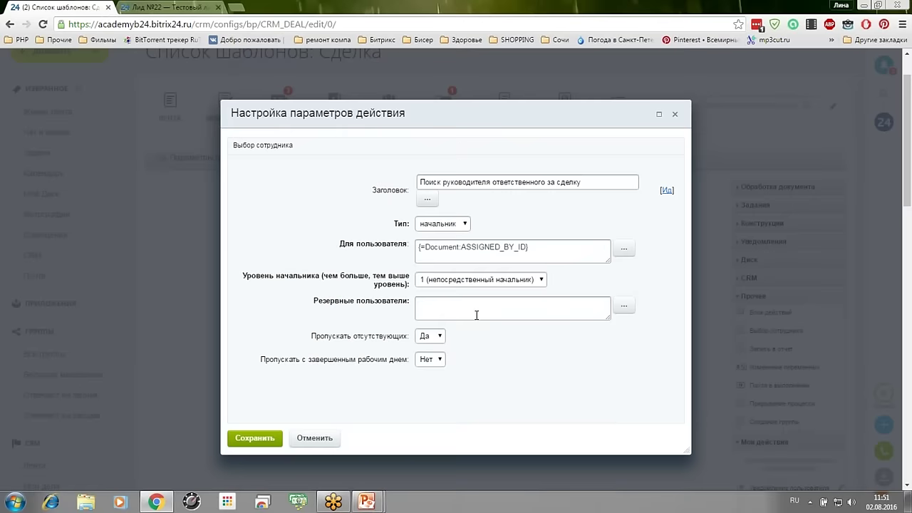
{"action": "double_click", "coordinate": [477, 315]}
{"action": "key", "text": "Return"}
{"action": "left_click", "coordinate": [430, 335]}
{"action": "left_click", "coordinate": [437, 367]}
{"action": "left_click", "coordinate": [266, 439]}
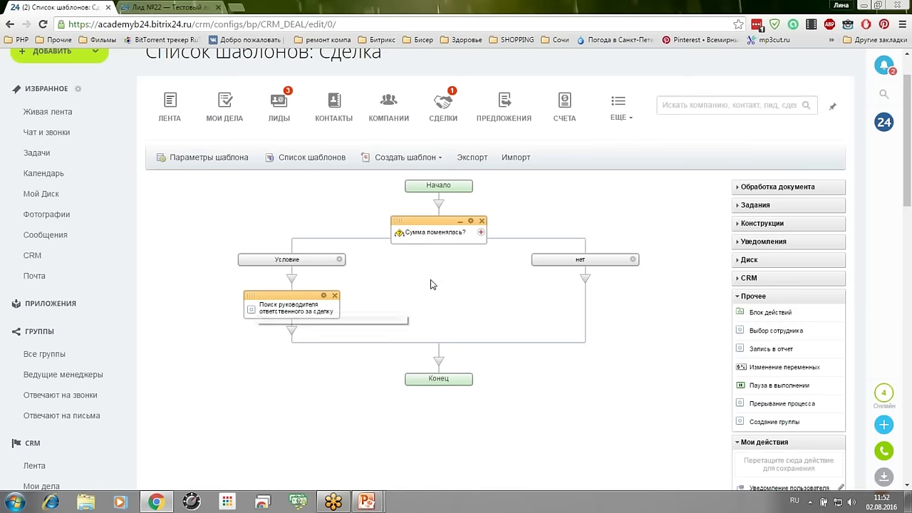
- Add the "Уведомление пользователя" action directly after the manager search action in the "Условие" branch
{"action": "left_click", "coordinate": [739, 243]}
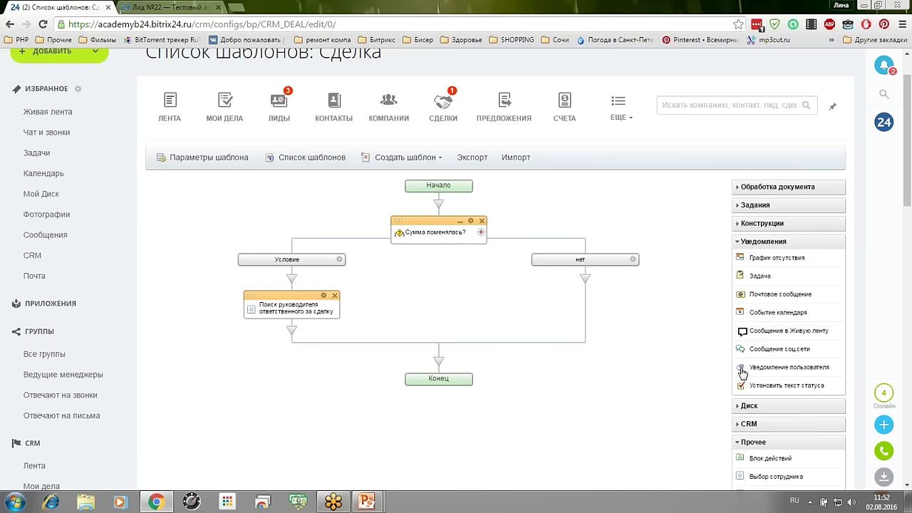
{"action": "left_click_drag", "start_coordinate": [745, 369], "coordinate": [300, 337]}
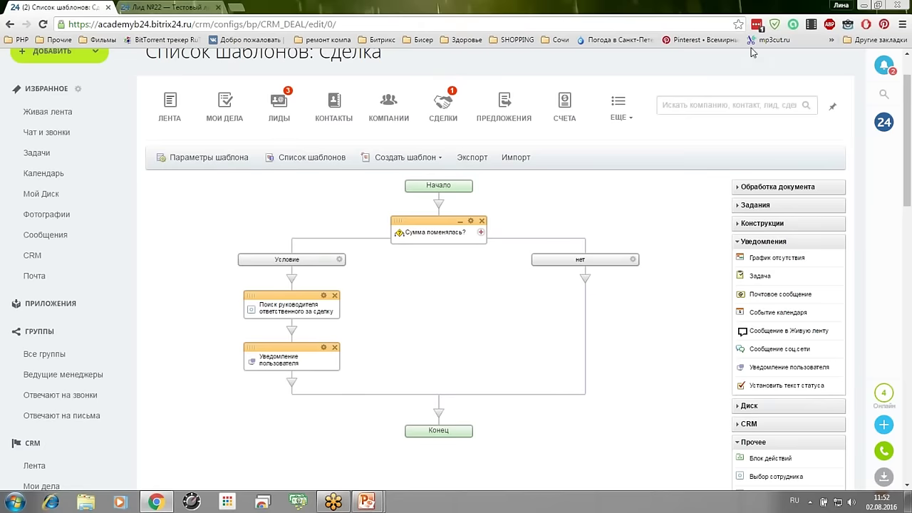
- Open the settings of the "Уведомление пользователя" action and insert the document field "Ответственный" as the notification sender
{"action": "scroll", "coordinate": [427, 285], "scroll_direction": "up", "scroll_amount": 2}
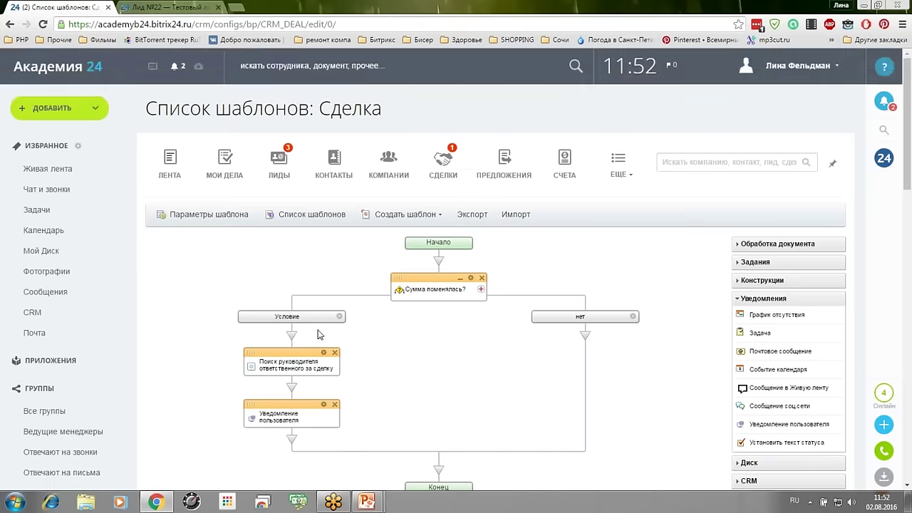
{"action": "scroll", "coordinate": [319, 335], "scroll_direction": "down", "scroll_amount": 1}
{"action": "scroll", "coordinate": [306, 378], "scroll_direction": "up", "scroll_amount": 1}
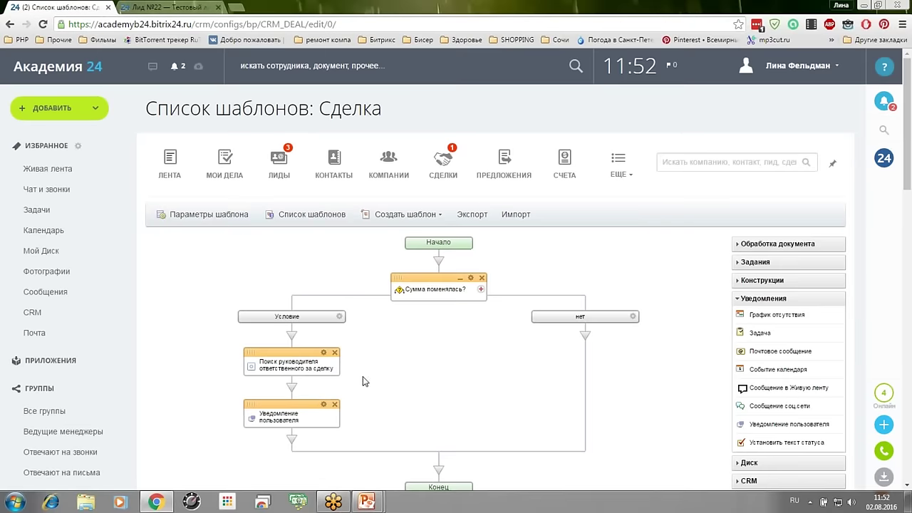
{"action": "double_click", "coordinate": [322, 403]}
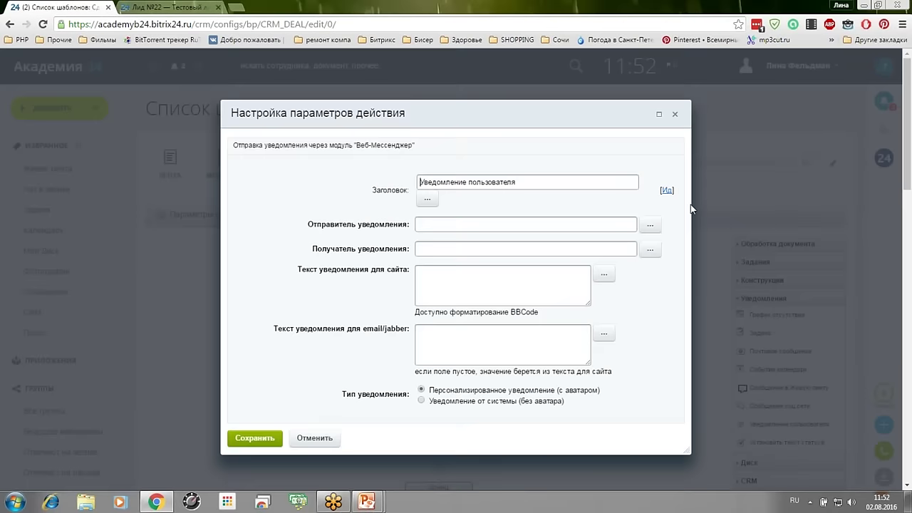
{"action": "left_click", "coordinate": [651, 225]}
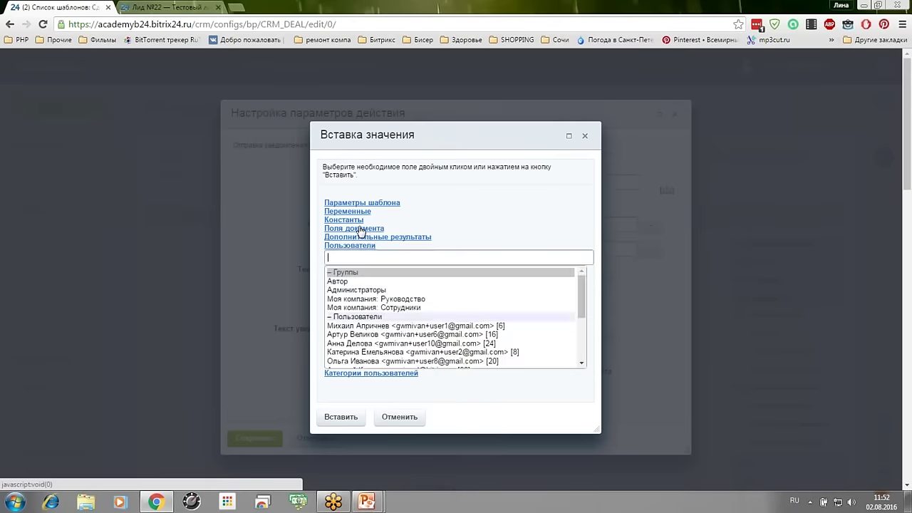
{"action": "left_click", "coordinate": [362, 229]}
{"action": "left_click", "coordinate": [364, 239]}
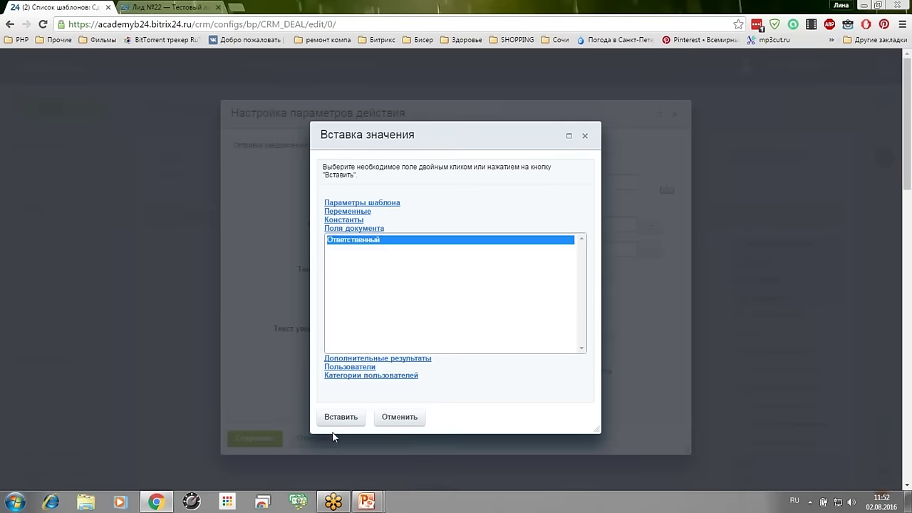
{"action": "left_click", "coordinate": [341, 417]}
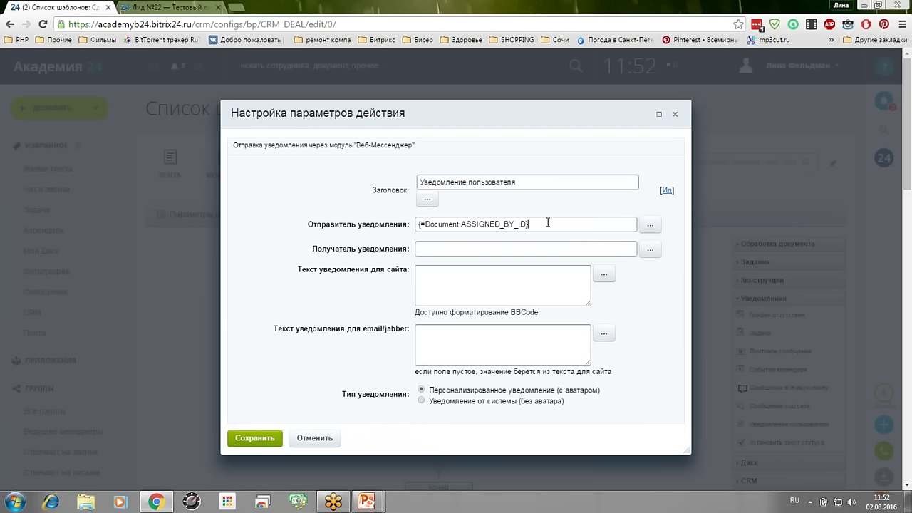
- Copy the sender expression {=Document:ASSIGNED_BY_ID} into the notification recipient field
{"action": "left_click_drag", "start_coordinate": [547, 223], "coordinate": [418, 225]}
{"action": "key", "text": "ctrl+c"}
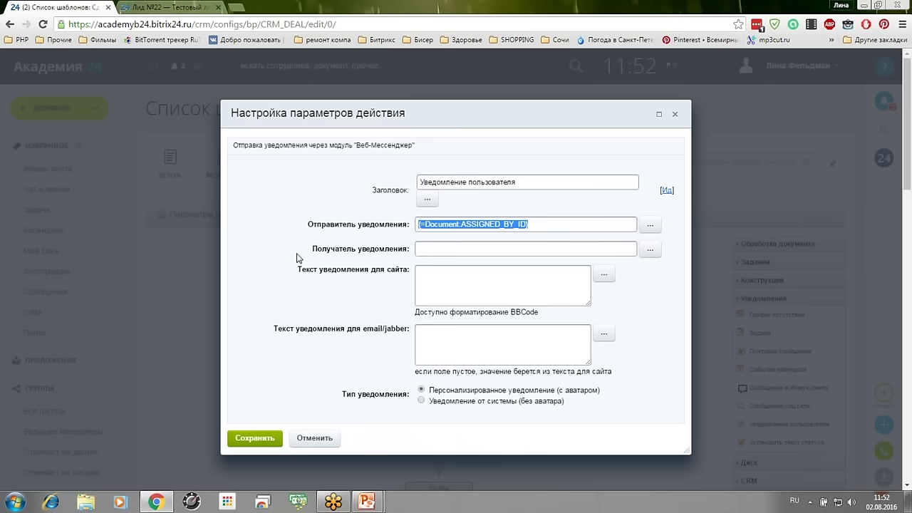
{"action": "left_click", "coordinate": [443, 248]}
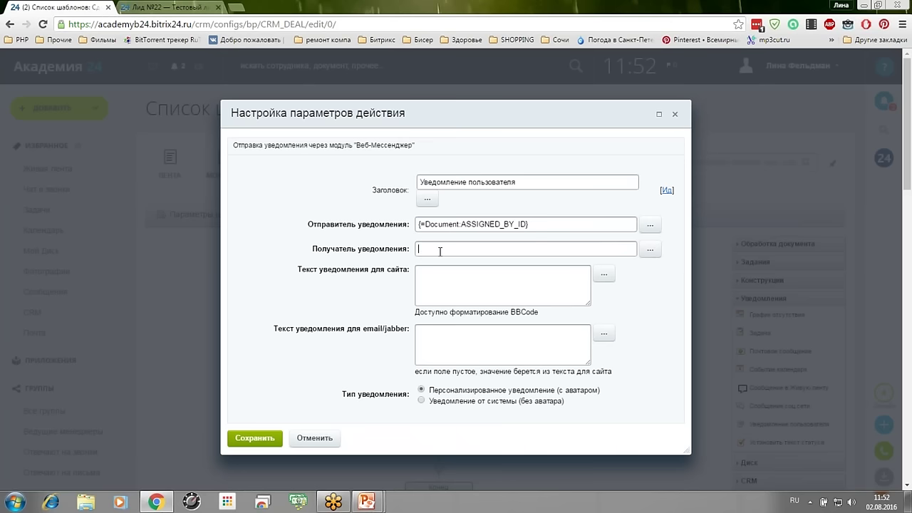
{"action": "key", "text": "ctrl+v"}
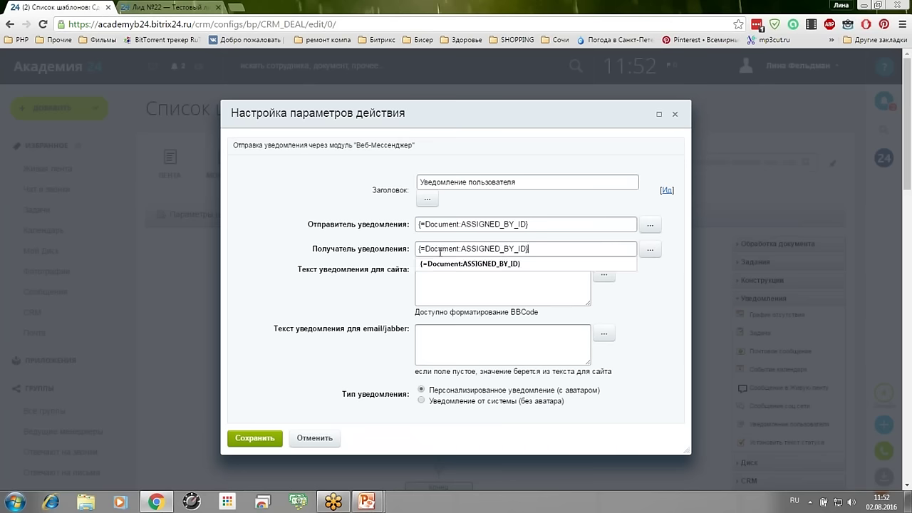
{"action": "left_click", "coordinate": [643, 303]}
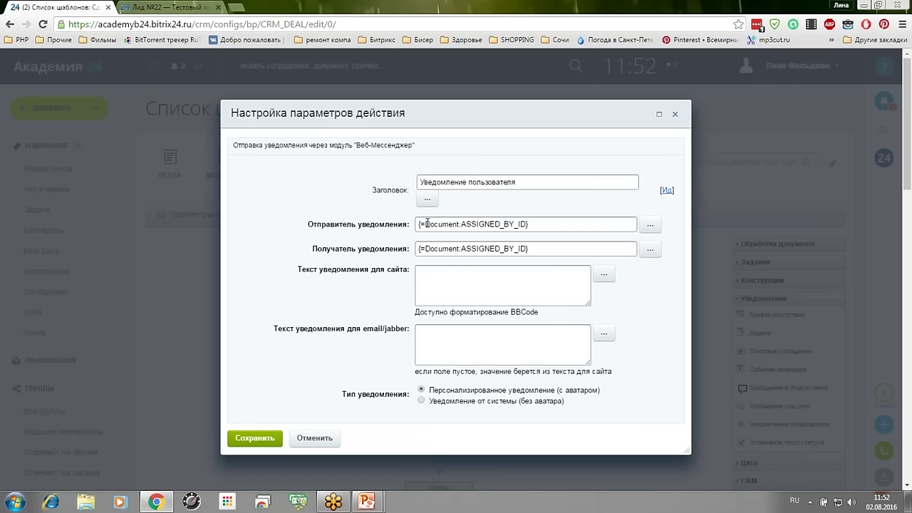
- Begin the site notification text with "Внимание! сделка" followed by the inserted document field "Название"
{"action": "left_click", "coordinate": [445, 294]}
{"action": "type", "text": "Внимание! сделка"}
{"action": "left_click", "coordinate": [603, 274]}
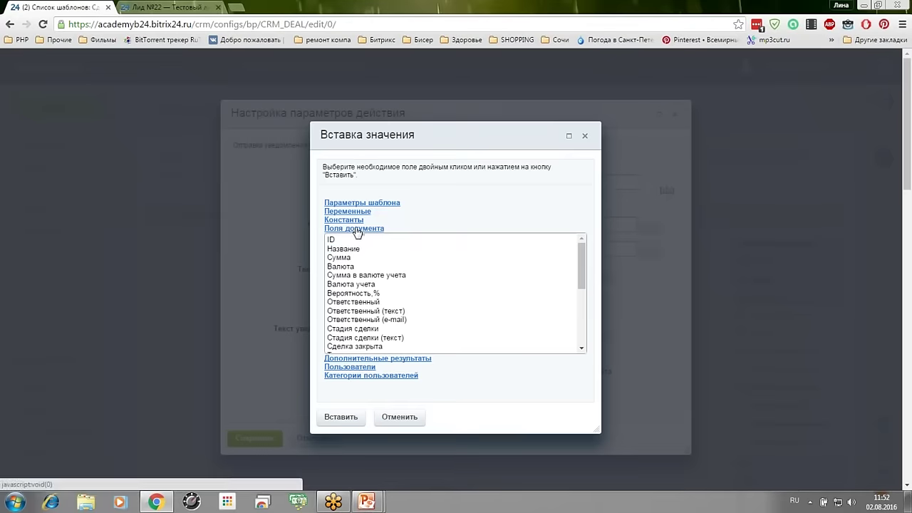
{"action": "left_click", "coordinate": [355, 249]}
{"action": "left_click", "coordinate": [345, 424]}
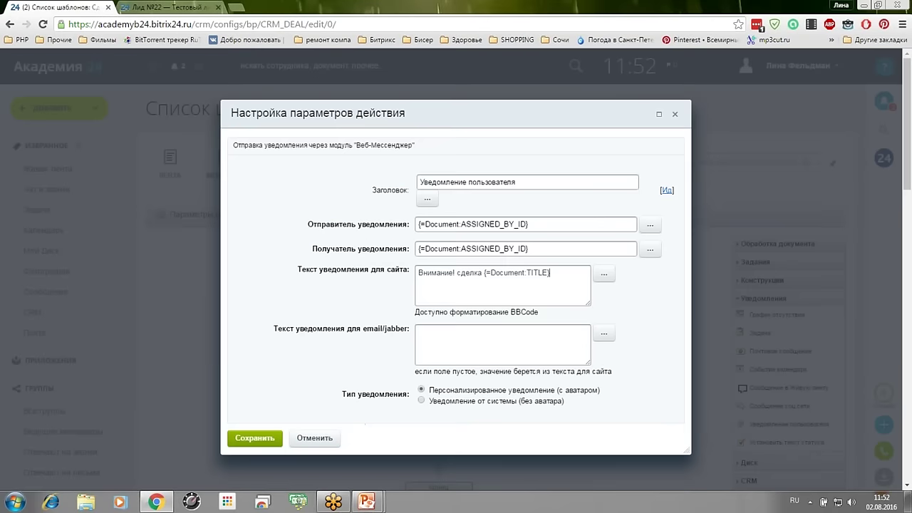
- Continue the site notification text with "превысила сумму в миллион!" and a new line "Об этом будет уведомлен Ваш руководитель"
{"action": "type", "text": "превис"}
{"action": "key", "text": "BackSpace"}
{"action": "key", "text": "BackSpace"}
{"action": "key", "text": "BackSpace"}
{"action": "type", "text": "высила сумму в миллион"}
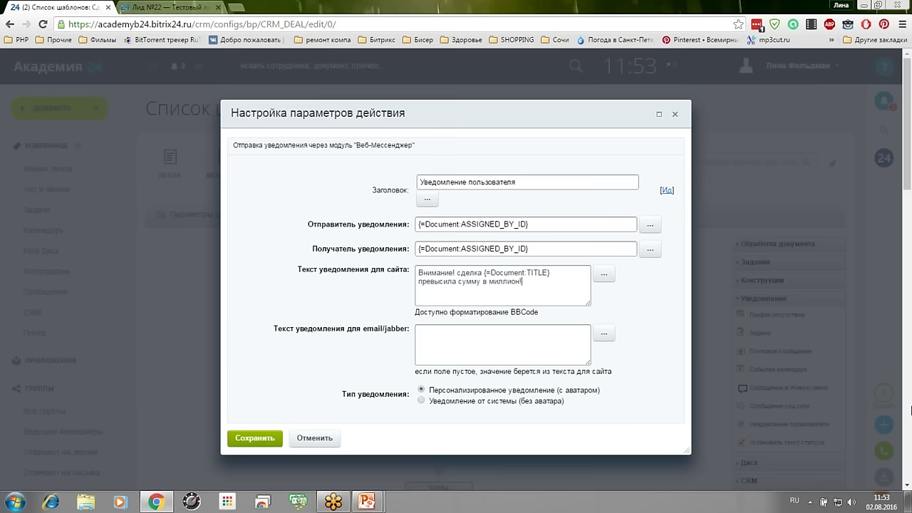
{"action": "type", "text": "!"}
{"action": "key", "text": "Return"}
{"action": "type", "text": "Об этом будет уведомлен Ваш"}
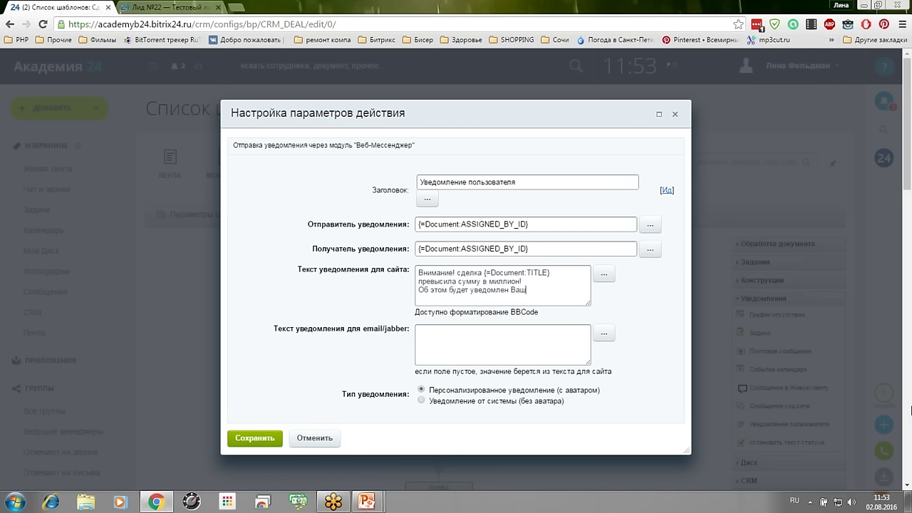
{"action": "type", "text": " руководитель"}
- Append the manager search's additional result "Выбранный сотрудник" to the site notification text and save the action settings
{"action": "left_click", "coordinate": [604, 274]}
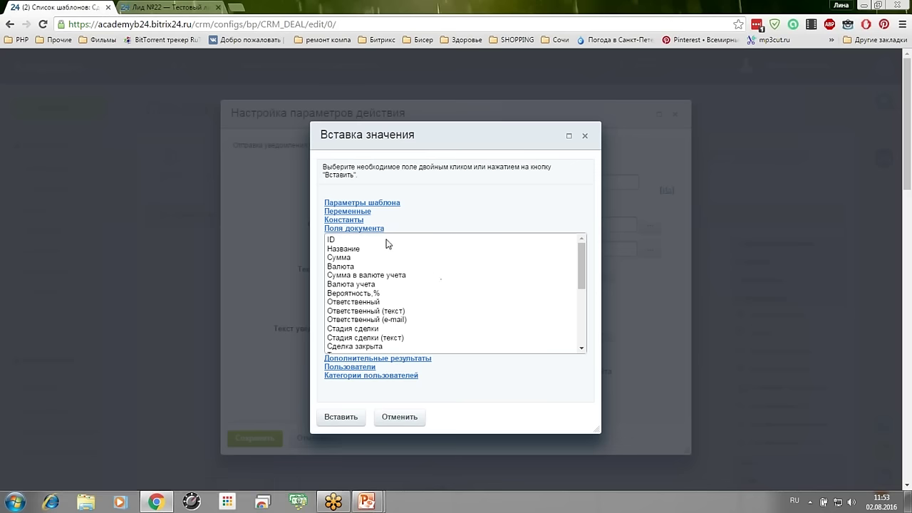
{"action": "left_click", "coordinate": [378, 359]}
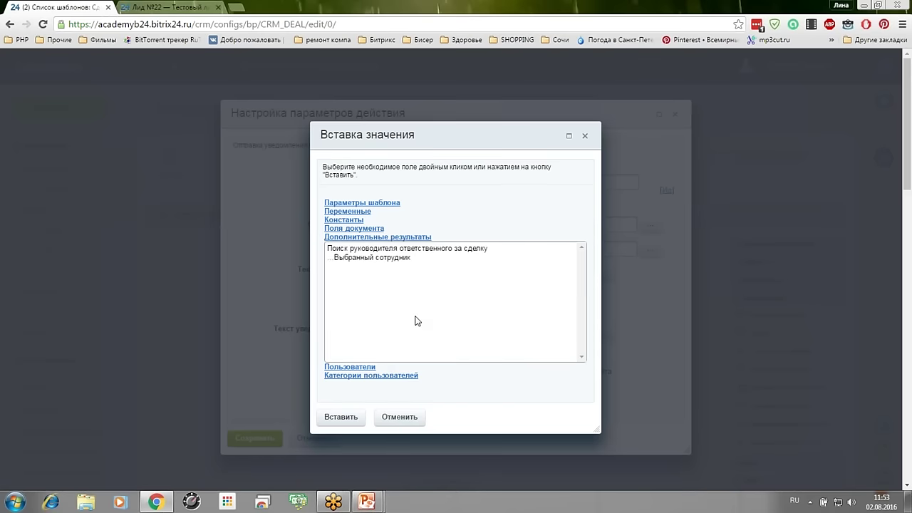
{"action": "left_click", "coordinate": [373, 259]}
{"action": "left_click", "coordinate": [340, 417]}
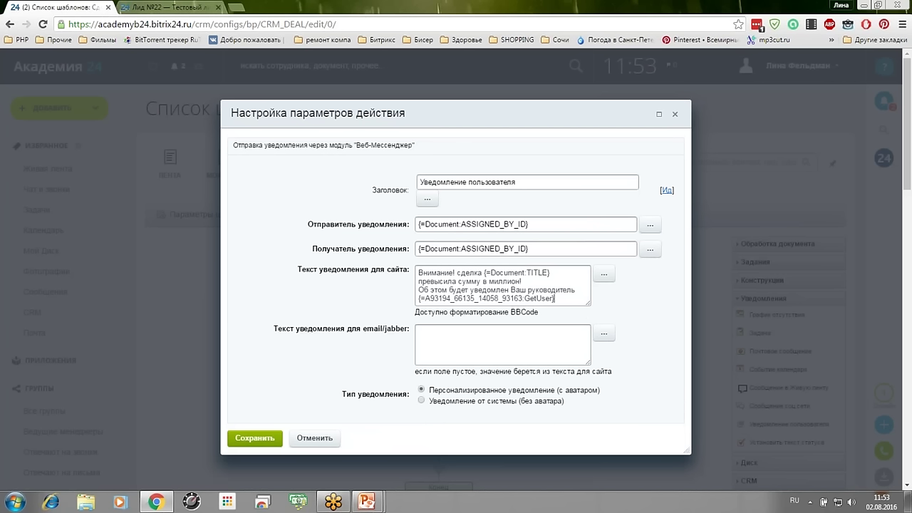
{"action": "left_click", "coordinate": [245, 441]}
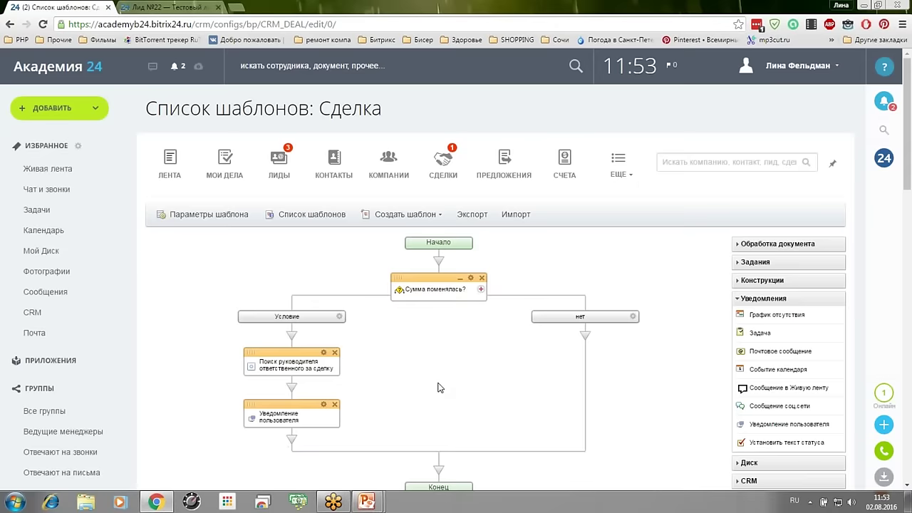
- Save the deal business process template
{"action": "scroll", "coordinate": [438, 387], "scroll_direction": "down", "scroll_amount": 6}
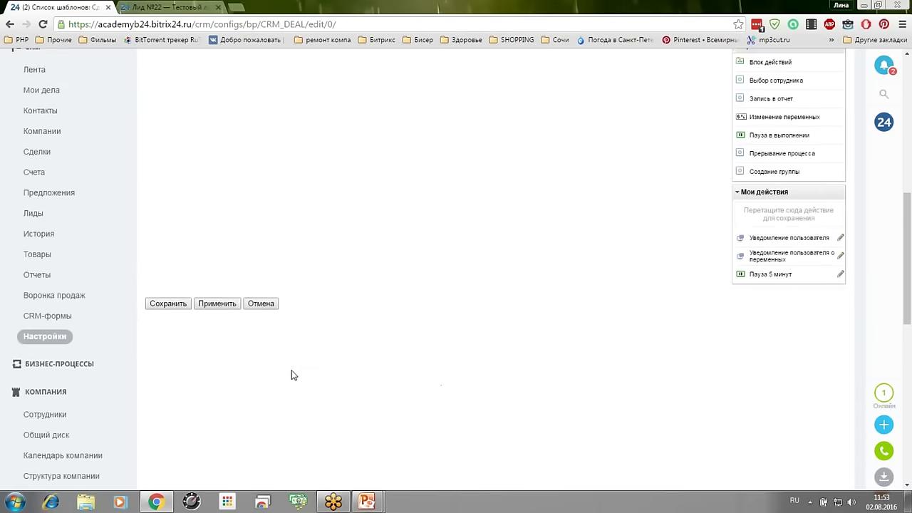
{"action": "scroll", "coordinate": [292, 376], "scroll_direction": "up", "scroll_amount": 3}
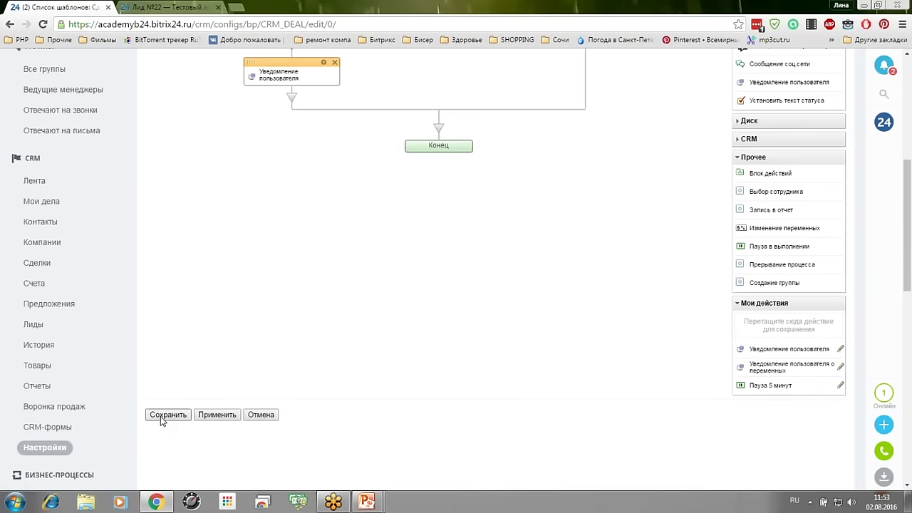
{"action": "left_click", "coordinate": [161, 417]}
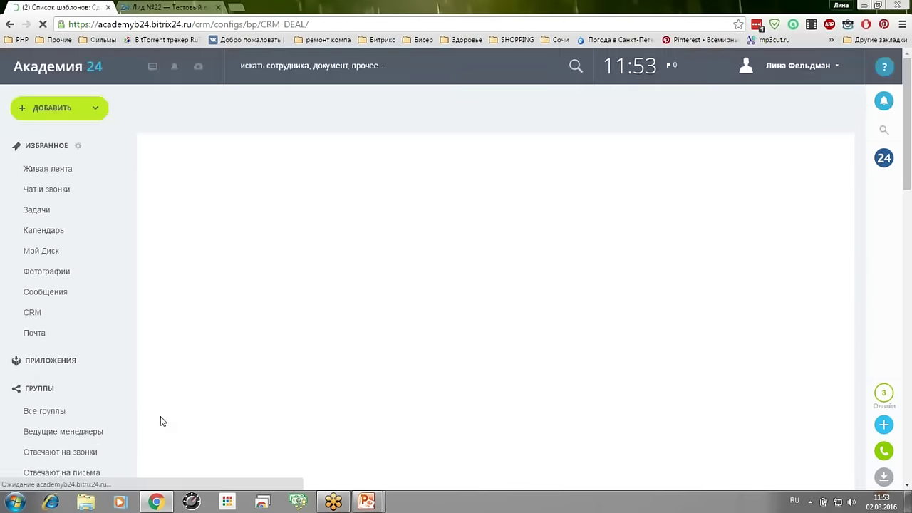
- Start a new deal from the deal list and name it "Тестовая на миллион"
{"action": "left_click", "coordinate": [459, 169]}
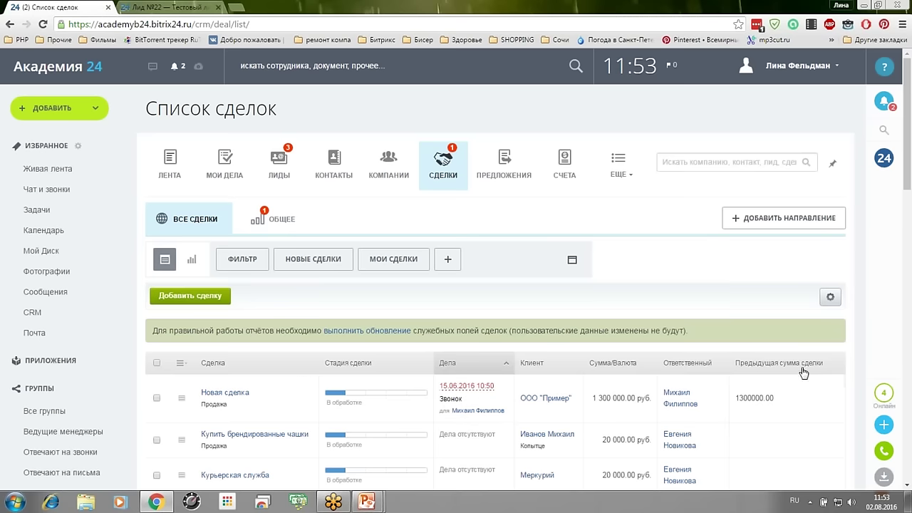
{"action": "left_click", "coordinate": [184, 299]}
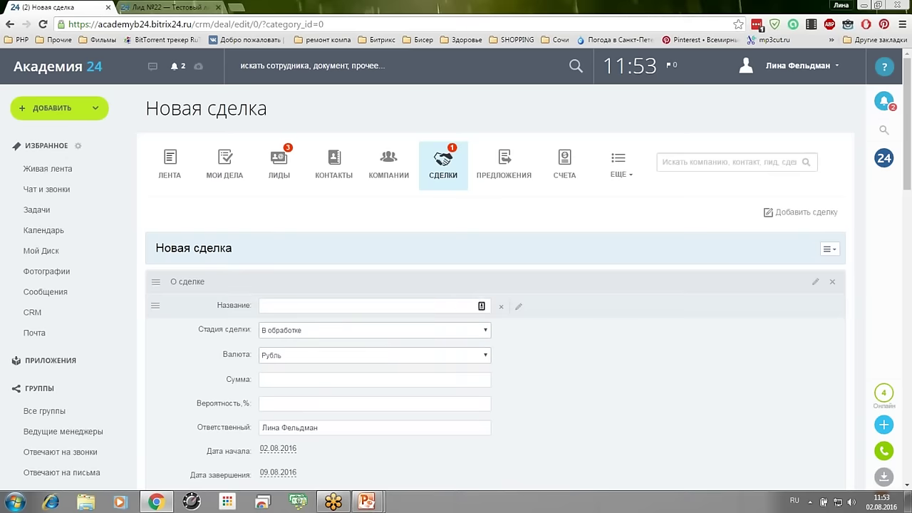
{"action": "type", "text": "Тестов"}
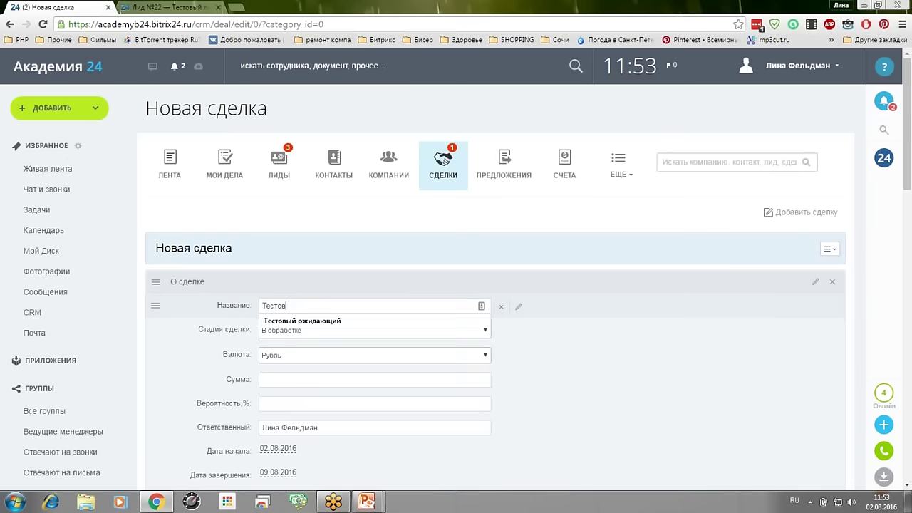
{"action": "type", "text": "ая на миллимон"}
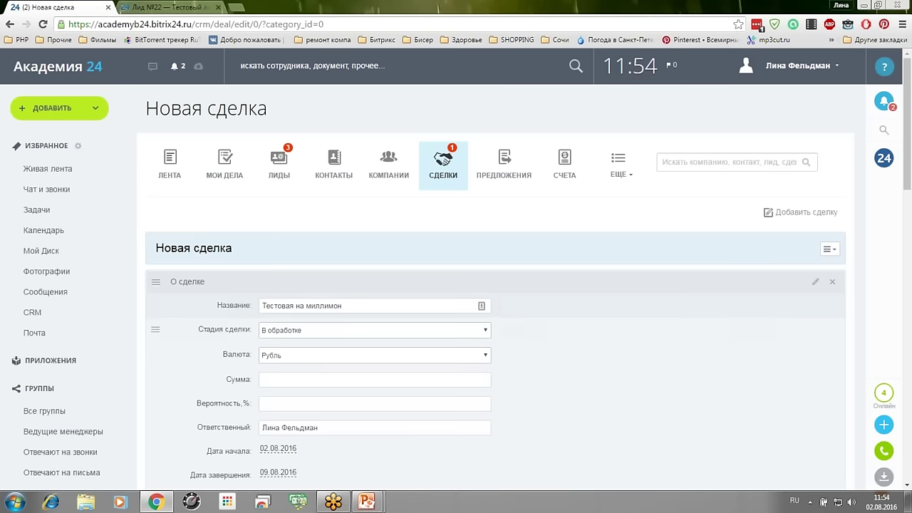
{"action": "key", "text": "BackSpace"}
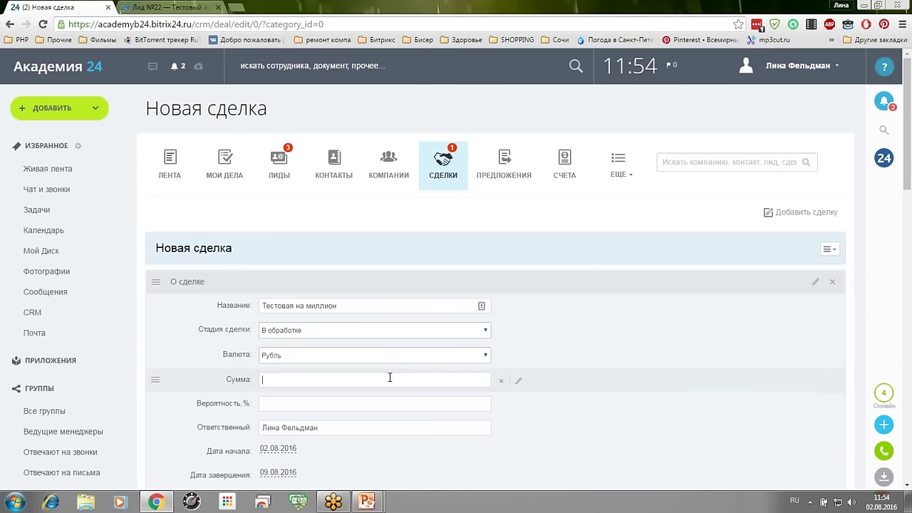
- Set the new deal's amount to 900000 and save the deal
{"action": "type", "text": "90"}
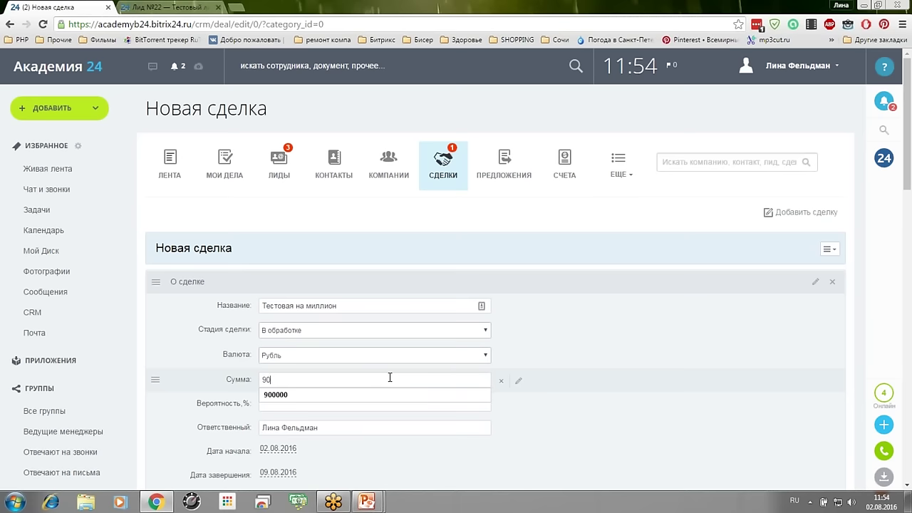
{"action": "type", "text": "0000"}
{"action": "left_click", "coordinate": [619, 332]}
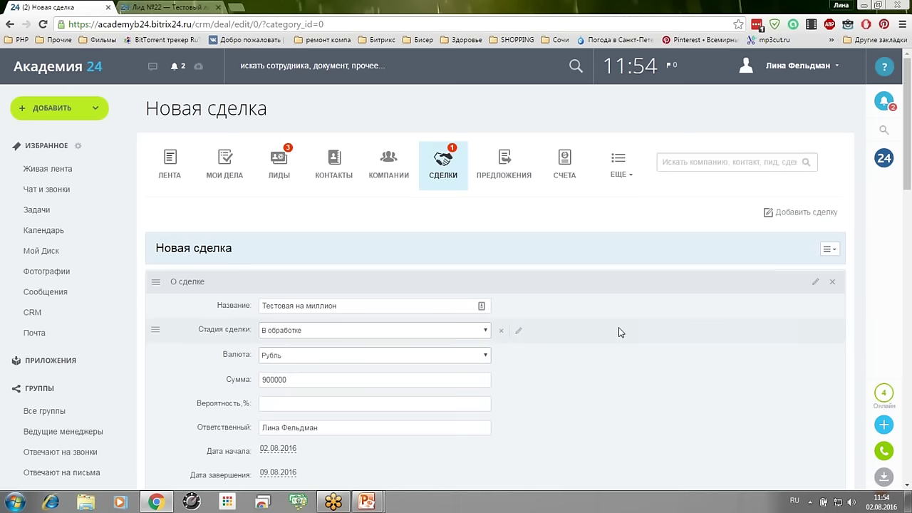
{"action": "scroll", "coordinate": [619, 332], "scroll_direction": "down", "scroll_amount": 9}
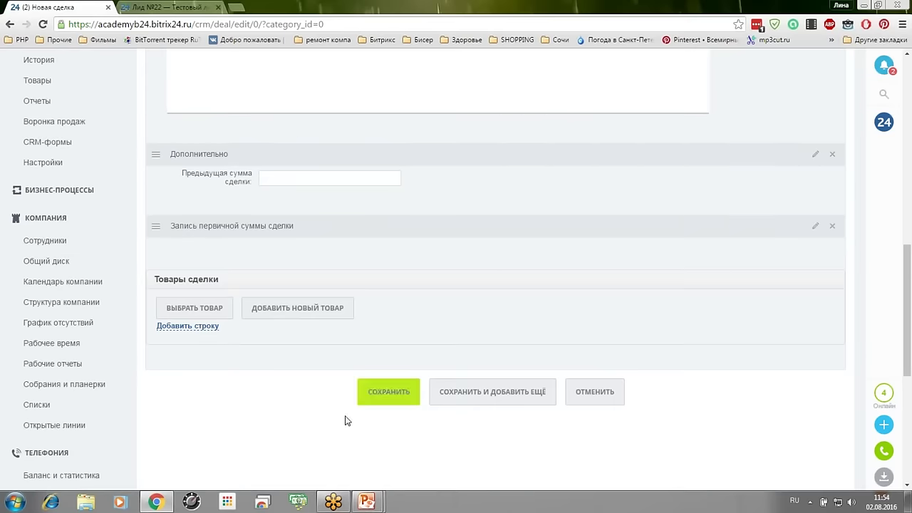
{"action": "left_click", "coordinate": [389, 392]}
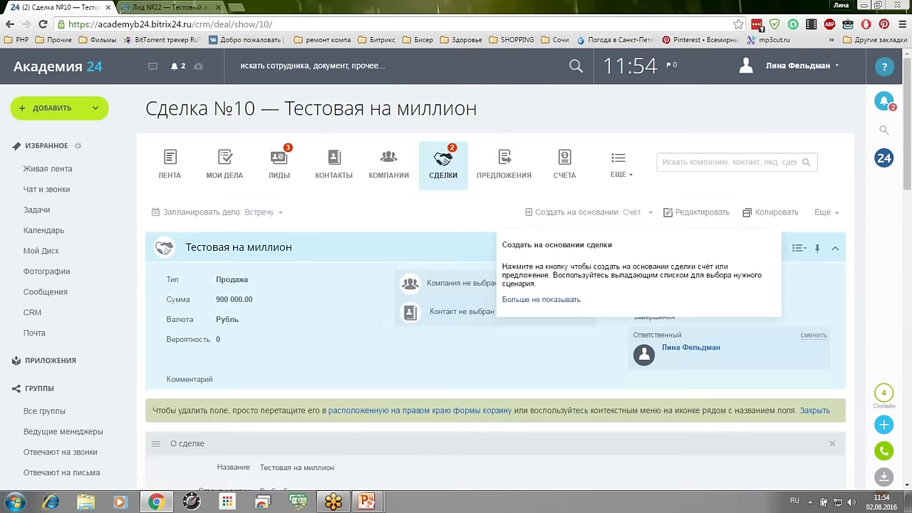
- Check the amount and previous amount of "Тестовая на миллион" in the deal list, and open that deal for editing
{"action": "left_click", "coordinate": [444, 171]}
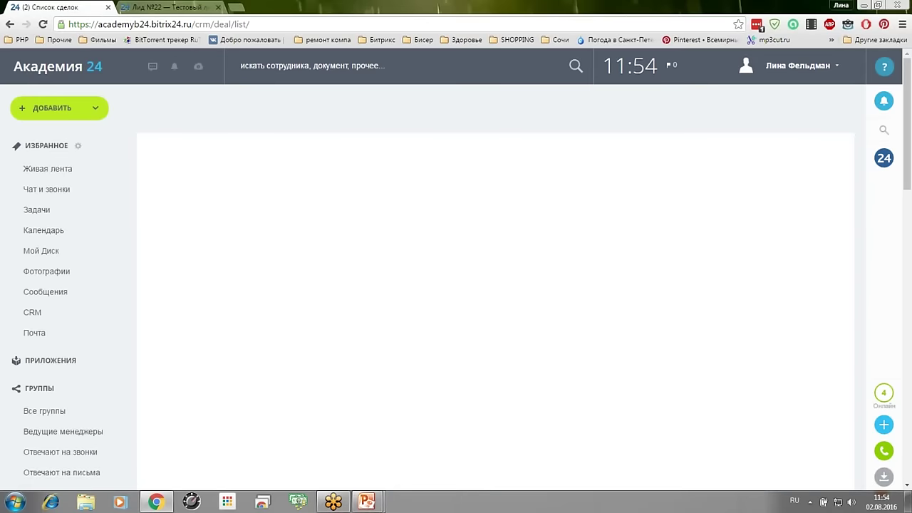
{"action": "scroll", "coordinate": [428, 257], "scroll_direction": "down", "scroll_amount": 5}
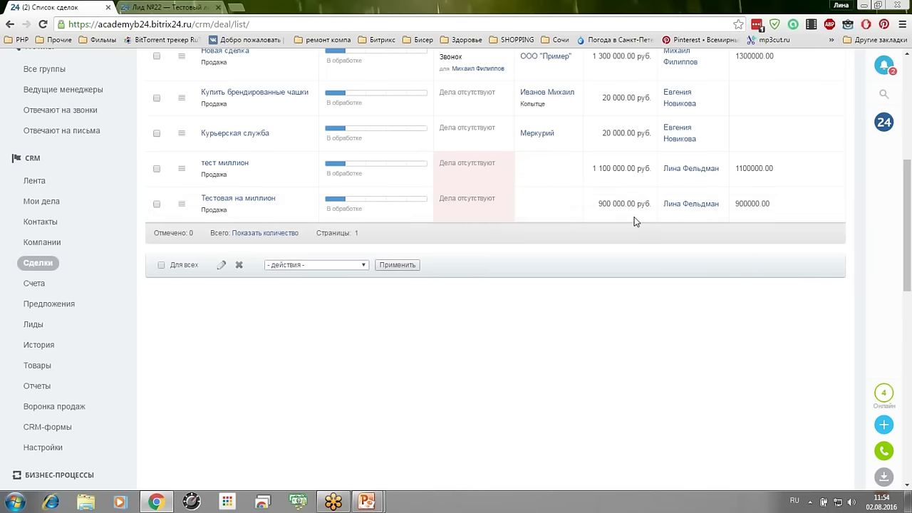
{"action": "scroll", "coordinate": [617, 240], "scroll_direction": "up", "scroll_amount": 2}
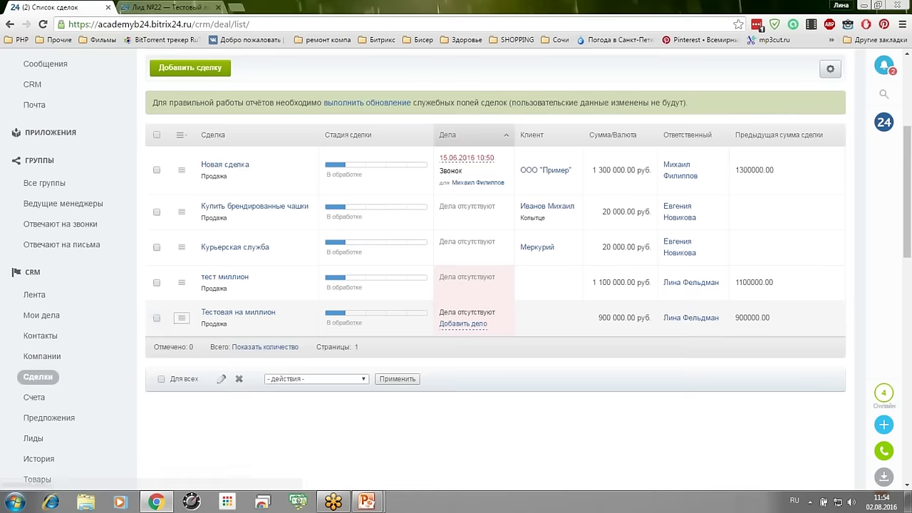
{"action": "left_click", "coordinate": [182, 318]}
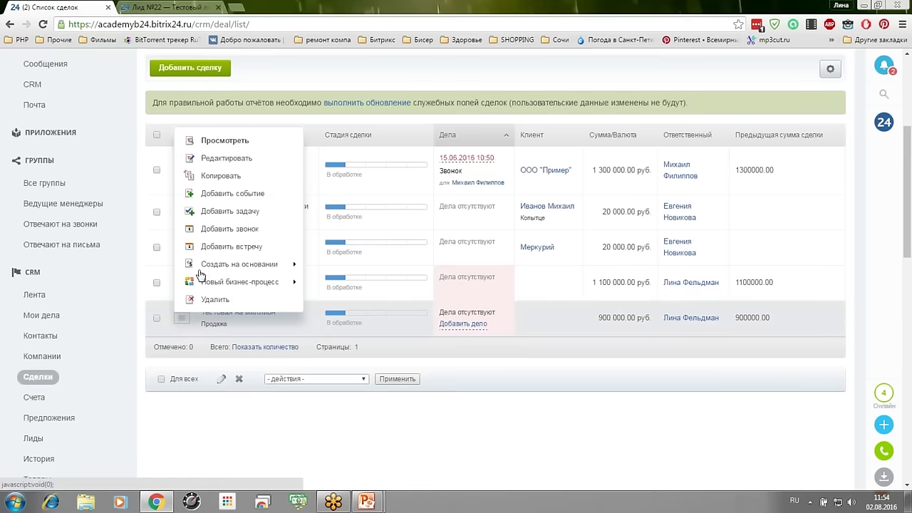
{"action": "left_click", "coordinate": [243, 157]}
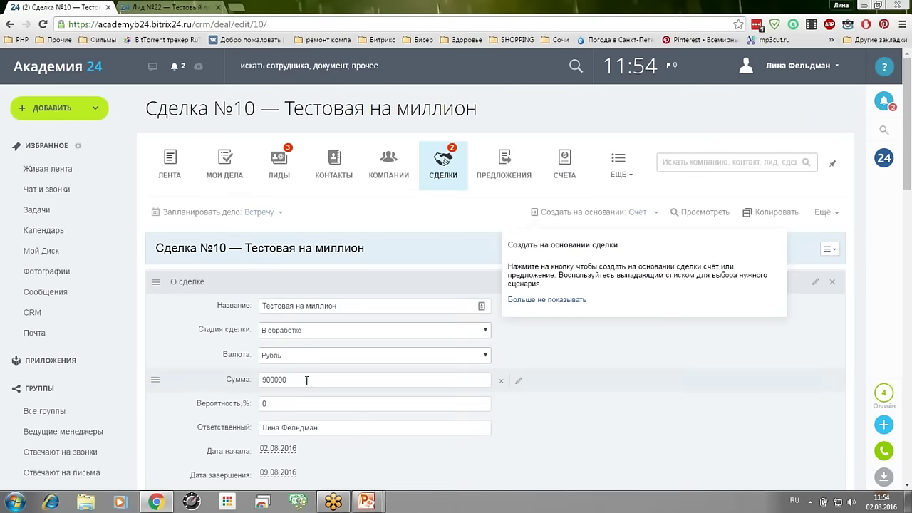
- Set the amount of the deal "Тестовая на миллион" to 1300000 and save the deal
{"action": "left_click", "coordinate": [306, 379]}
{"action": "left_click_drag", "start_coordinate": [307, 378], "coordinate": [255, 374]}
{"action": "type", "text": "1300000"}
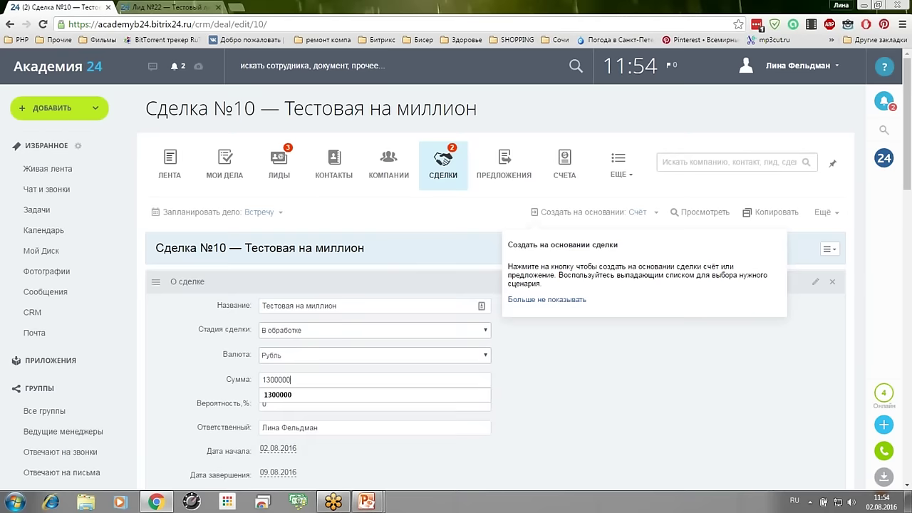
{"action": "left_click", "coordinate": [667, 408]}
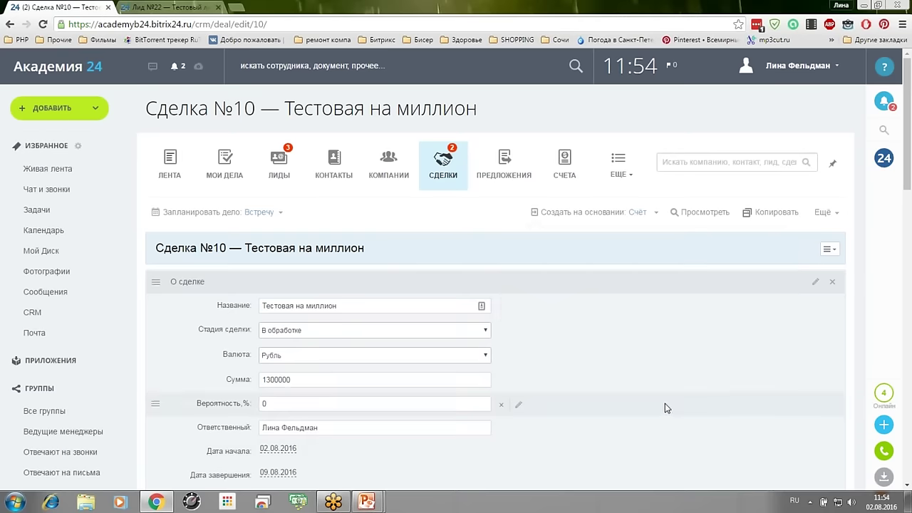
{"action": "scroll", "coordinate": [665, 403], "scroll_direction": "down", "scroll_amount": 10}
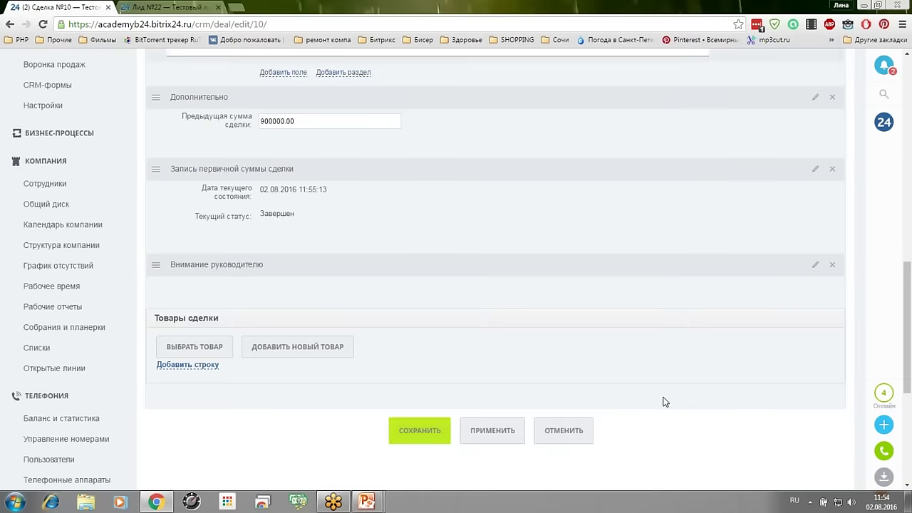
{"action": "left_click", "coordinate": [419, 436]}
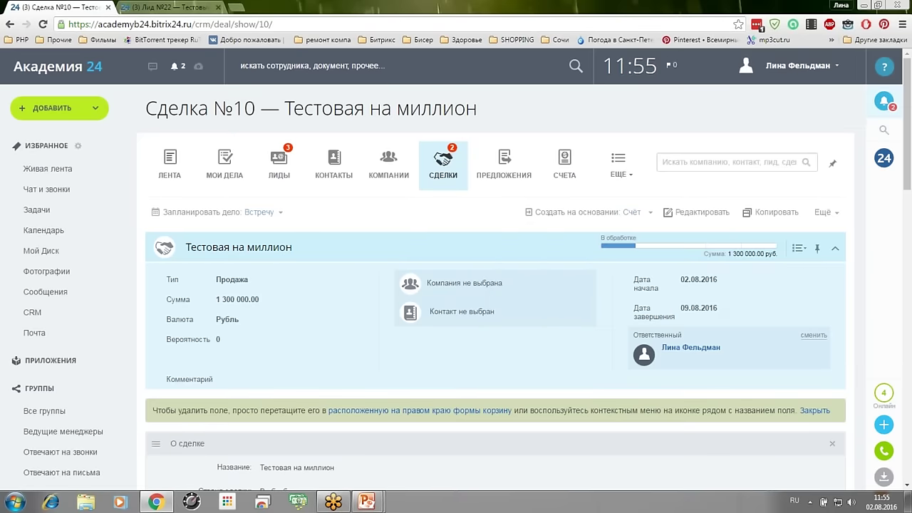
- Read the newest notification about the deal amount, including how it names the manager, and close the notifications
{"action": "left_click", "coordinate": [884, 101]}
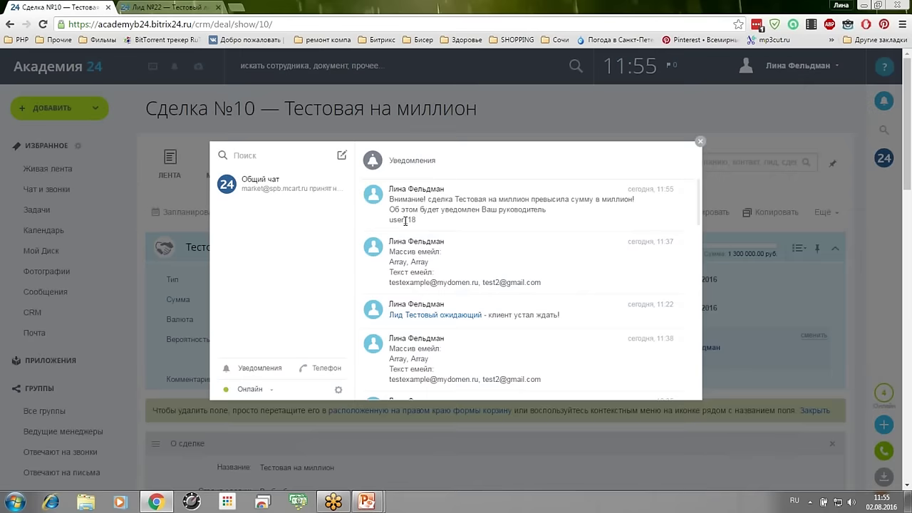
{"action": "left_click", "coordinate": [699, 144]}
{"action": "left_click", "coordinate": [699, 143]}
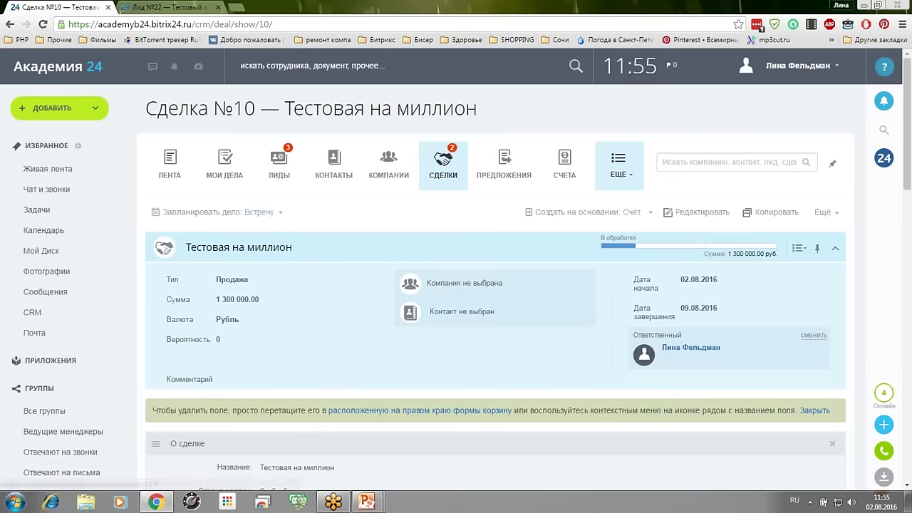
- Open the deal business process template "Внимание руководителю" for editing from the CRM automation settings
{"action": "left_click", "coordinate": [634, 182]}
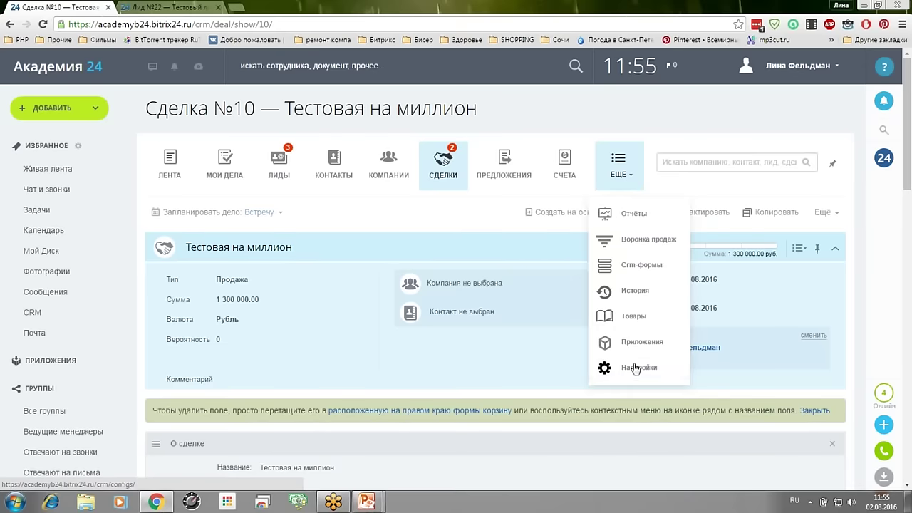
{"action": "left_click", "coordinate": [606, 367]}
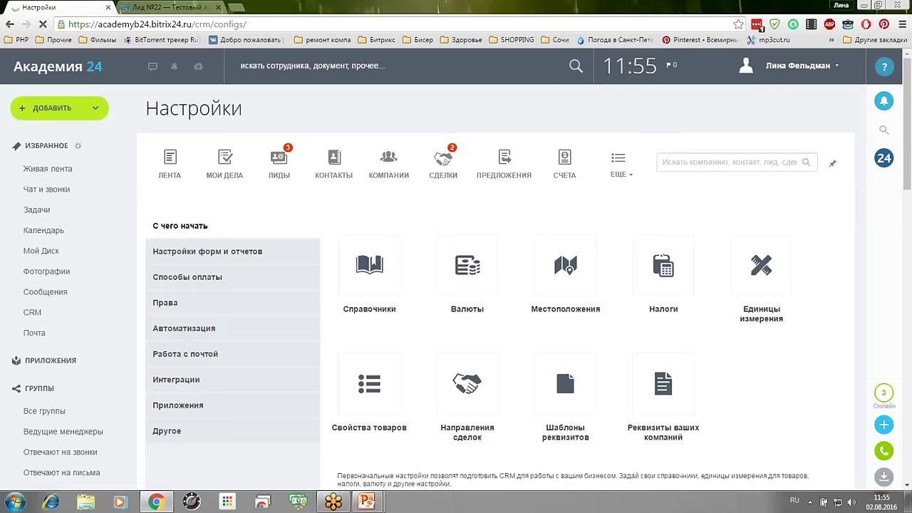
{"action": "left_click", "coordinate": [183, 334]}
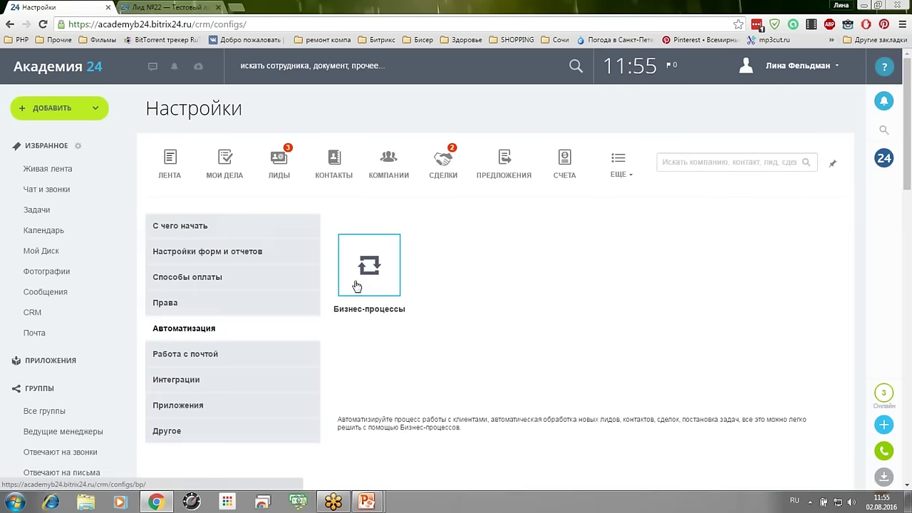
{"action": "left_click", "coordinate": [358, 285]}
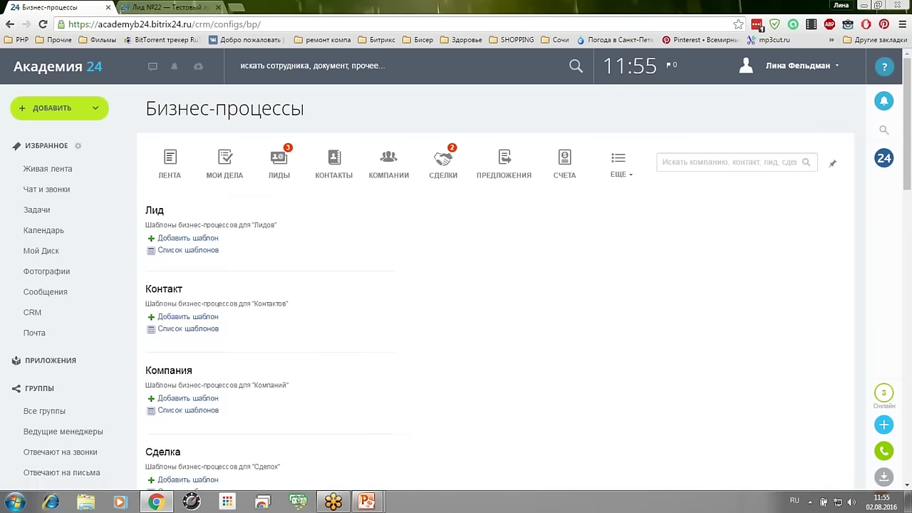
{"action": "scroll", "coordinate": [323, 306], "scroll_direction": "down", "scroll_amount": 2}
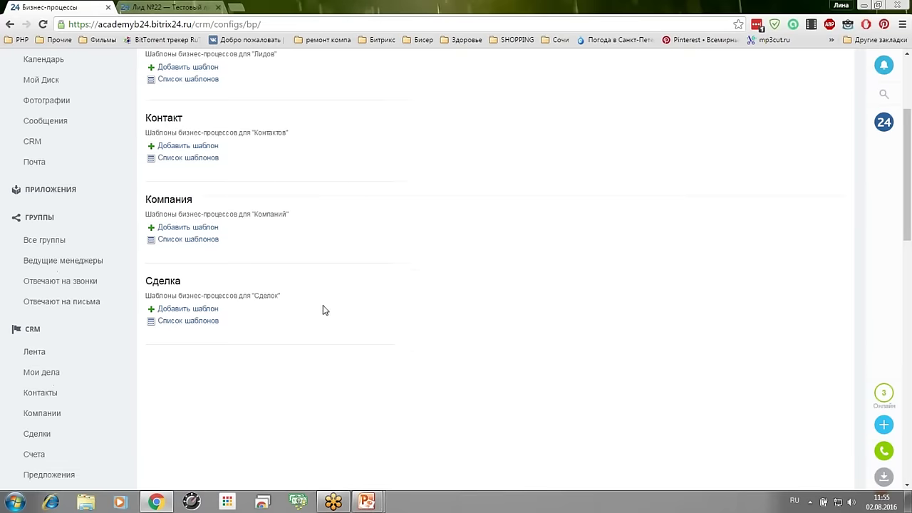
{"action": "left_click", "coordinate": [208, 320]}
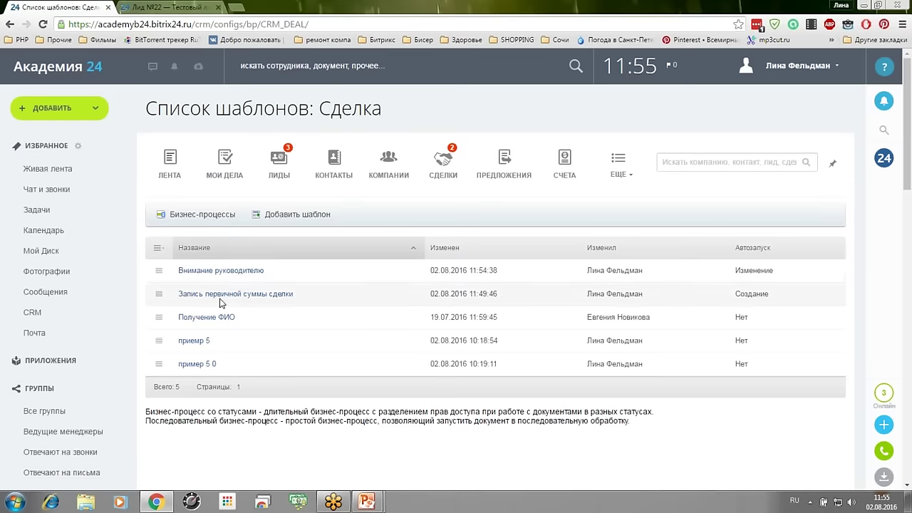
{"action": "double_click", "coordinate": [256, 271]}
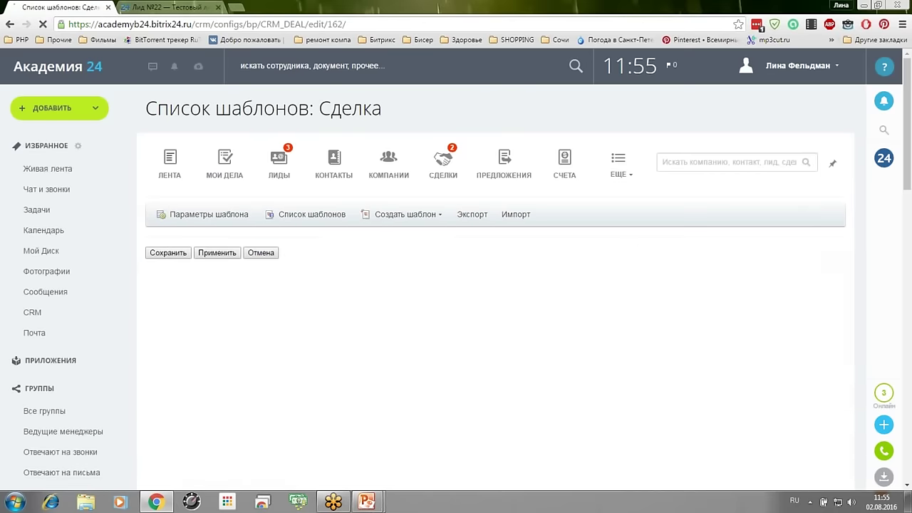
- Add "> printable" to the GetUser reference in the site text of the "Уведомление пользователя" action, and save the action and template
{"action": "scroll", "coordinate": [378, 283], "scroll_direction": "down", "scroll_amount": 3}
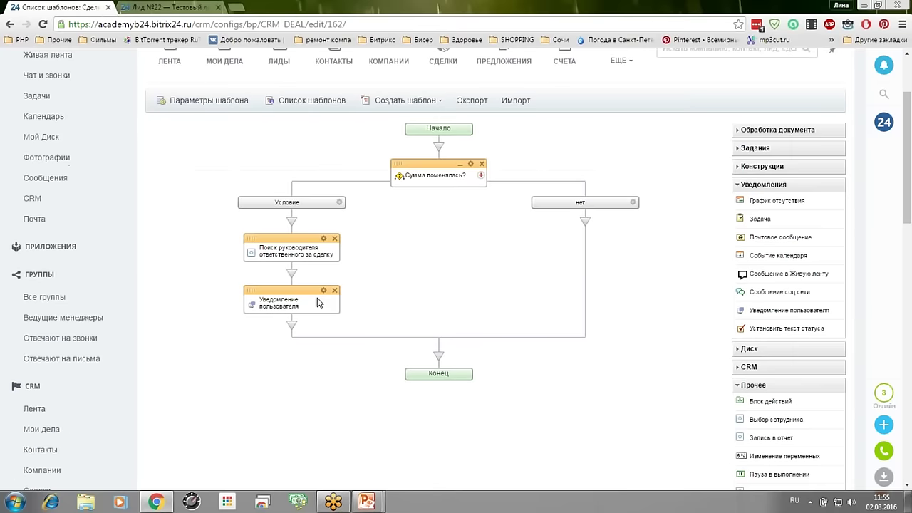
{"action": "left_click", "coordinate": [323, 290]}
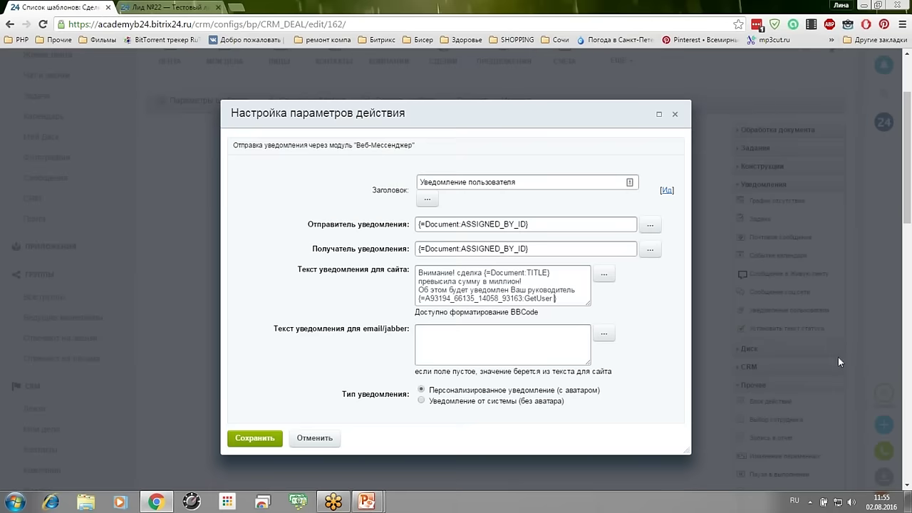
{"action": "key", "text": "alt+shift"}
{"action": "type", "text": "> printable"}
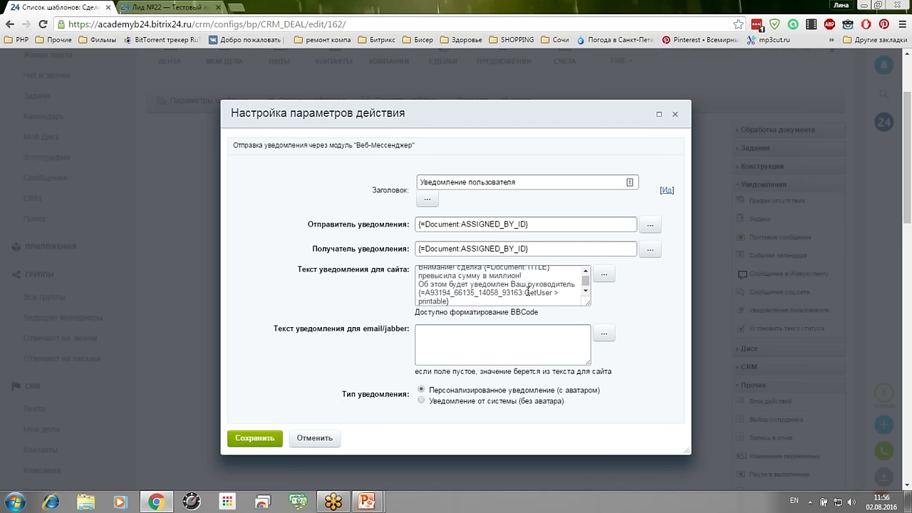
{"action": "left_click", "coordinate": [243, 438]}
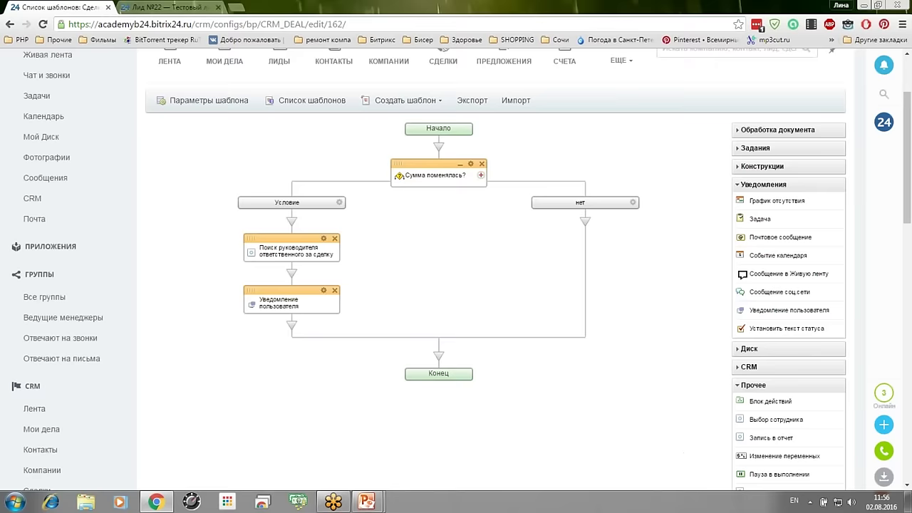
{"action": "scroll", "coordinate": [456, 286], "scroll_direction": "down", "scroll_amount": 5}
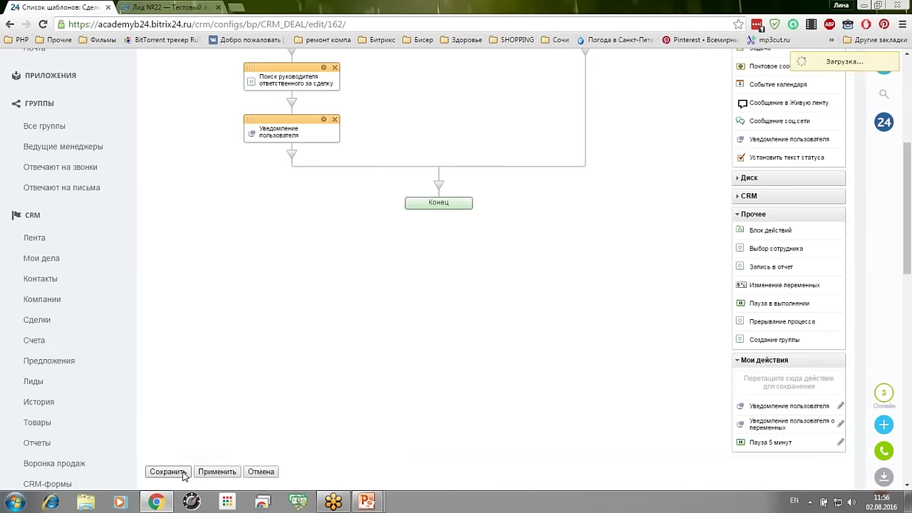
{"action": "left_click", "coordinate": [180, 473]}
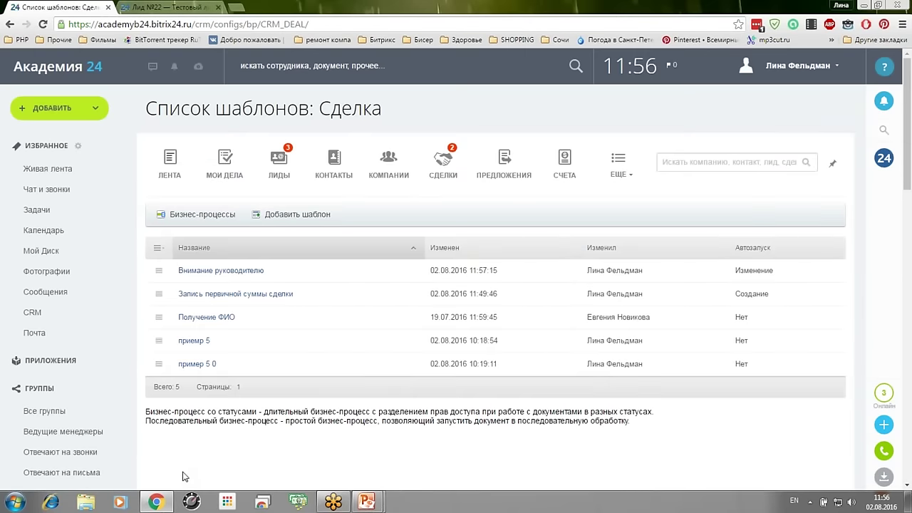
- Compare the amount and previous amount of "Тестовая на миллион" in the deal list
{"action": "left_click", "coordinate": [443, 164]}
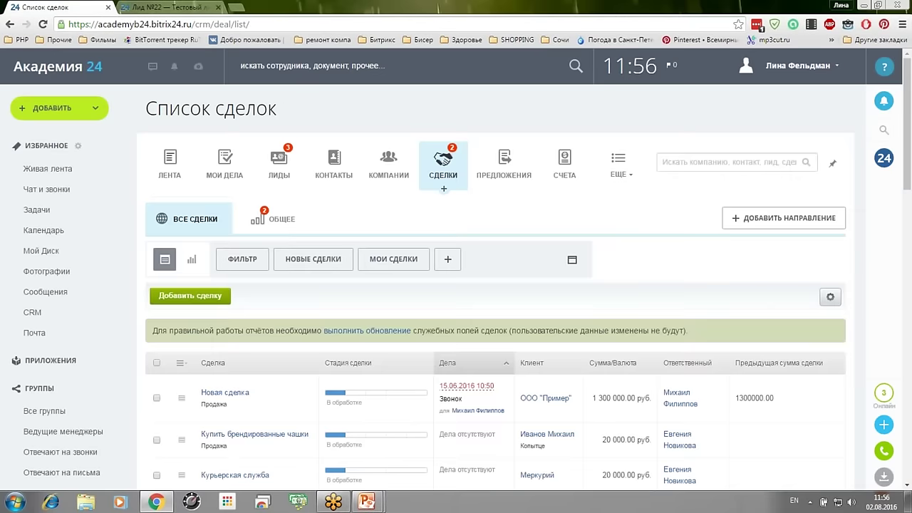
{"action": "scroll", "coordinate": [599, 237], "scroll_direction": "down", "scroll_amount": 3}
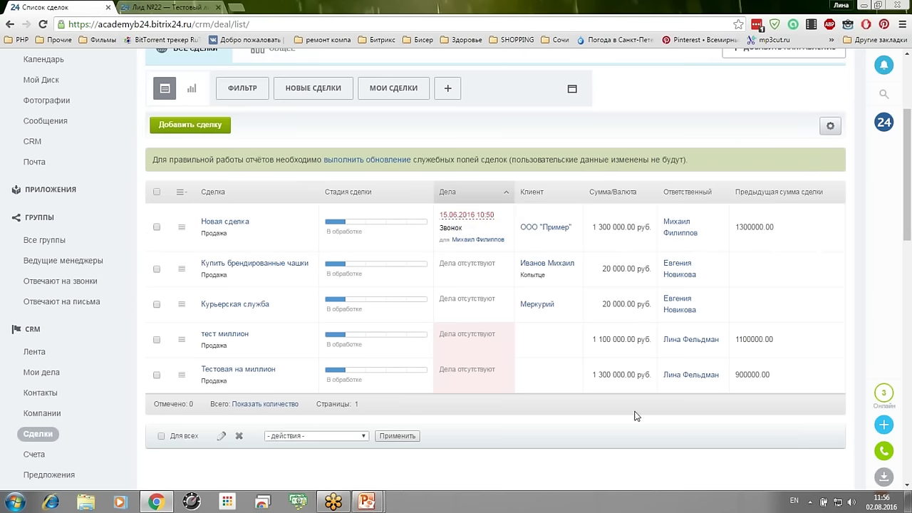
{"action": "left_click", "coordinate": [182, 375]}
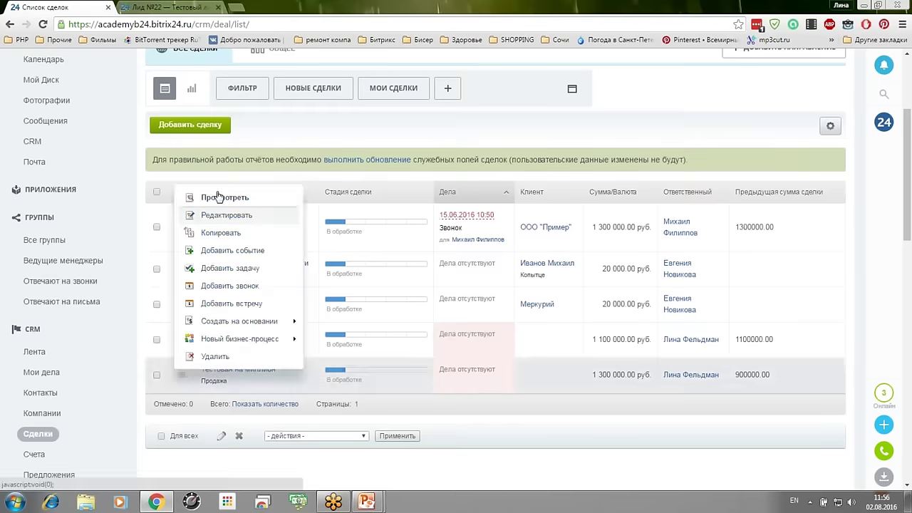
{"action": "left_click", "coordinate": [230, 215]}
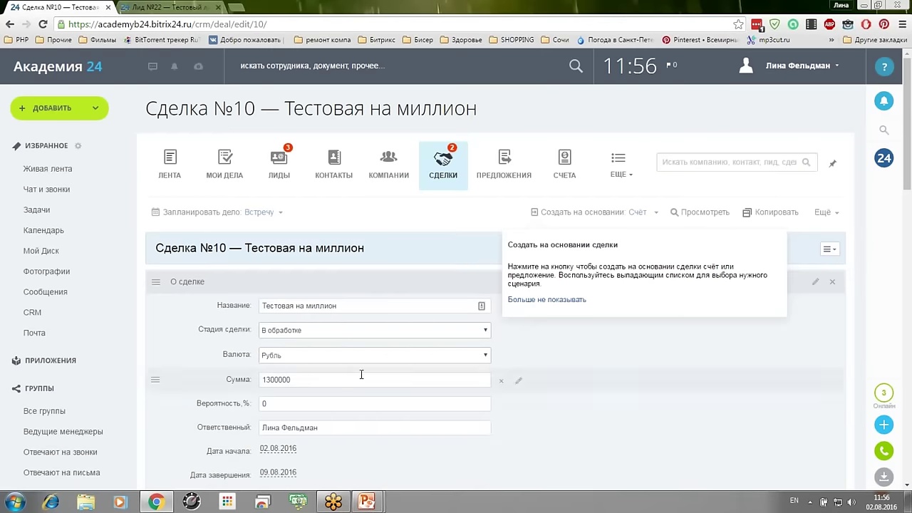
{"action": "left_click", "coordinate": [443, 172]}
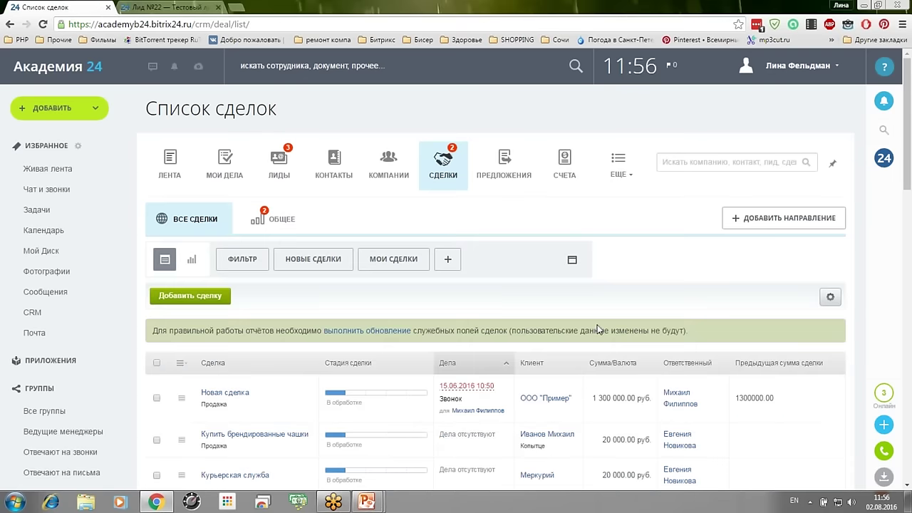
{"action": "scroll", "coordinate": [597, 328], "scroll_direction": "down", "scroll_amount": 3}
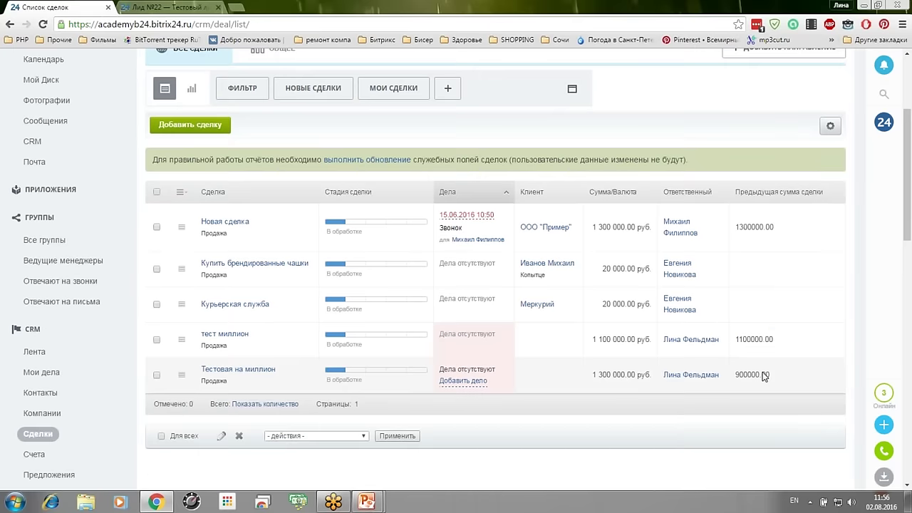
{"action": "scroll", "coordinate": [584, 175], "scroll_direction": "up", "scroll_amount": 3}
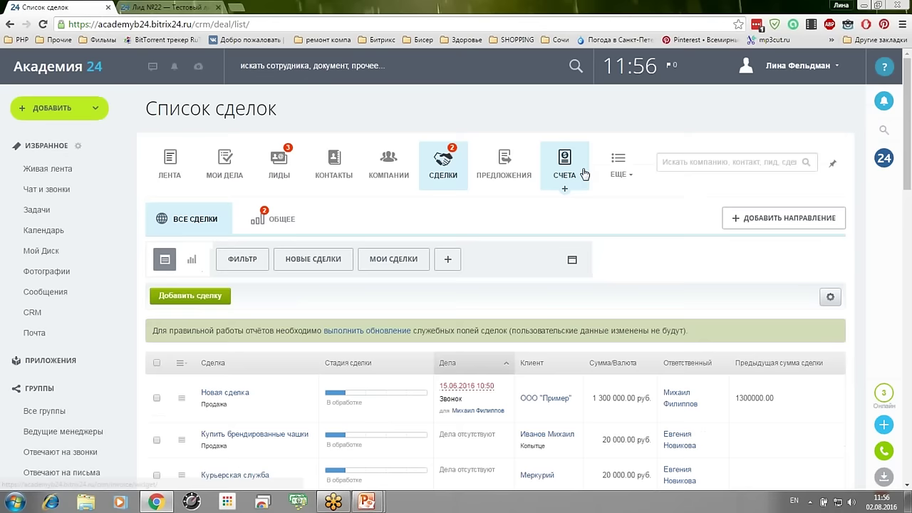
- Return to the deal business process templates in the CRM settings and reopen "Внимание руководителю" in the designer
{"action": "left_click", "coordinate": [617, 165]}
{"action": "left_click", "coordinate": [648, 367]}
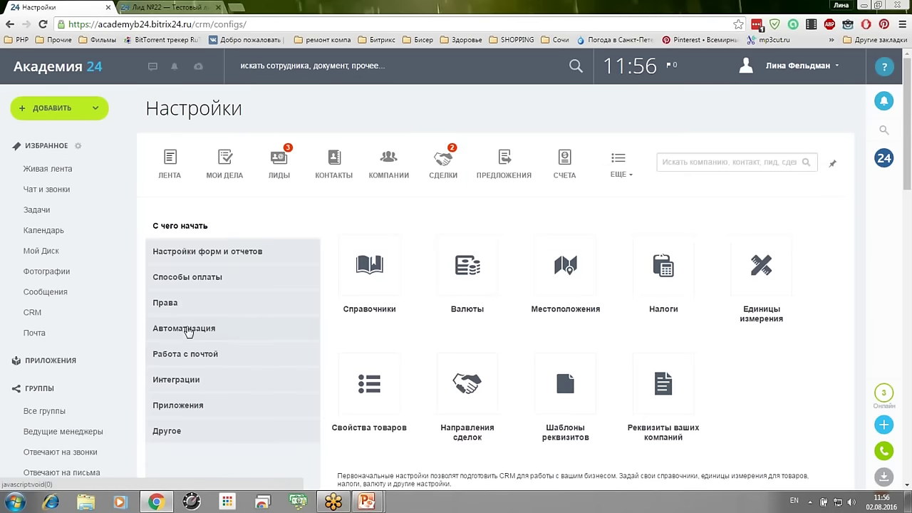
{"action": "left_click", "coordinate": [187, 329]}
{"action": "left_click", "coordinate": [370, 264]}
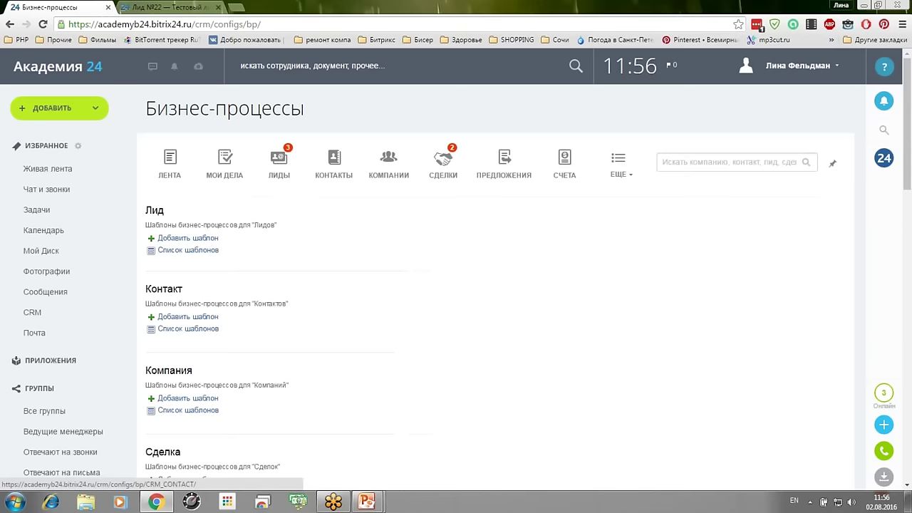
{"action": "scroll", "coordinate": [178, 433], "scroll_direction": "down", "scroll_amount": 1}
{"action": "left_click", "coordinate": [179, 433]}
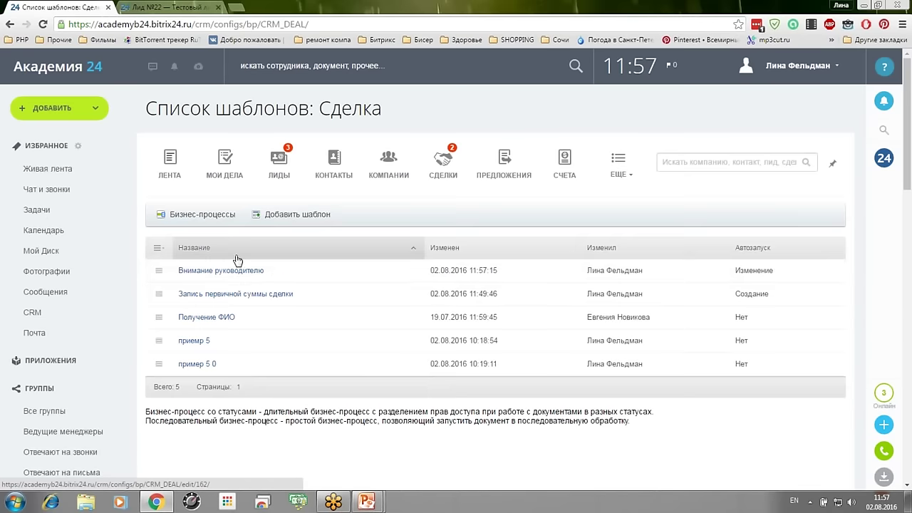
{"action": "left_click", "coordinate": [236, 270]}
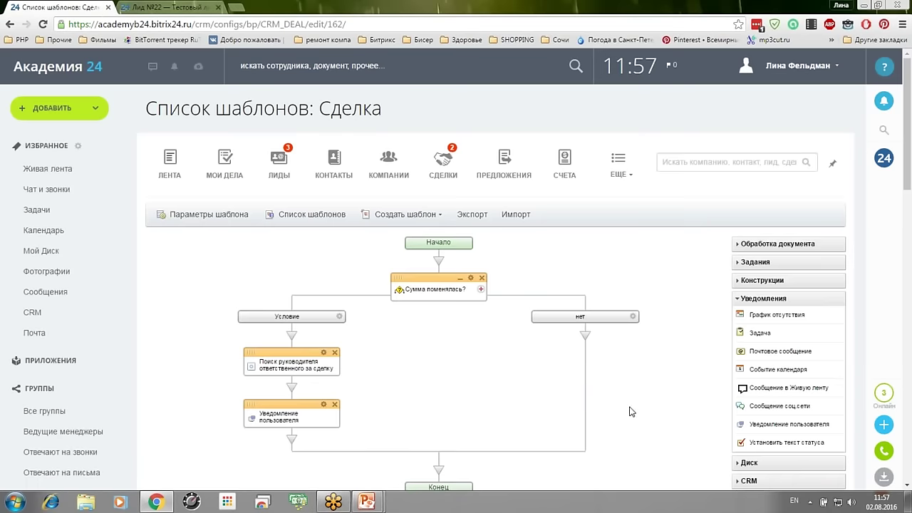
- Add an "Изменение документа" action after the user notification in the "Условие" branch
{"action": "scroll", "coordinate": [630, 411], "scroll_direction": "down", "scroll_amount": 1}
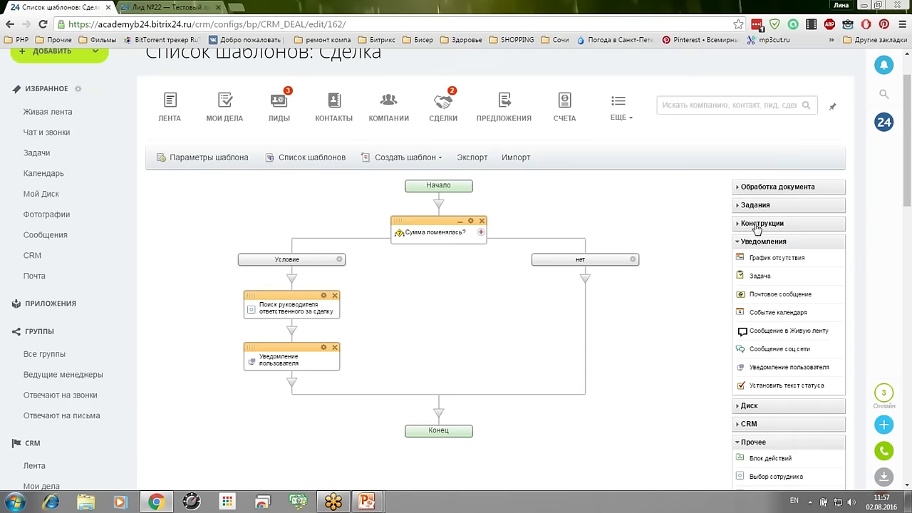
{"action": "left_click", "coordinate": [739, 188]}
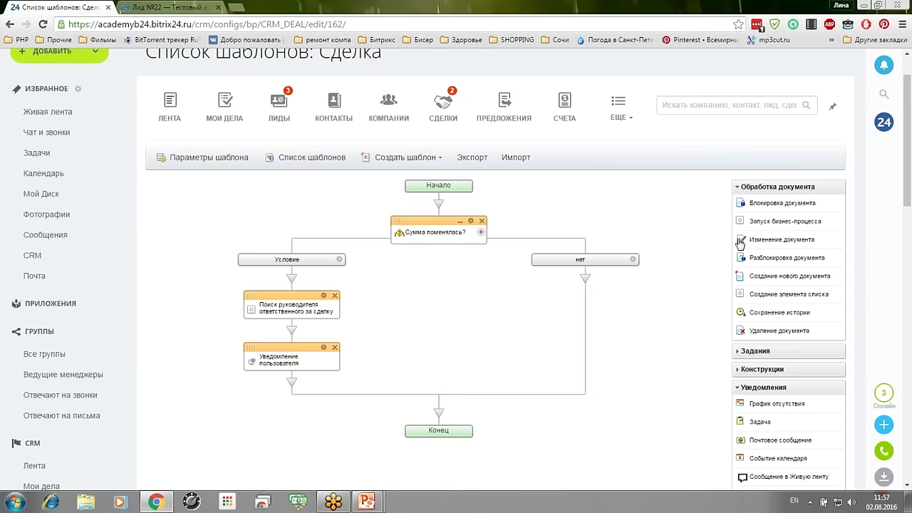
{"action": "left_click_drag", "start_coordinate": [741, 244], "coordinate": [344, 403]}
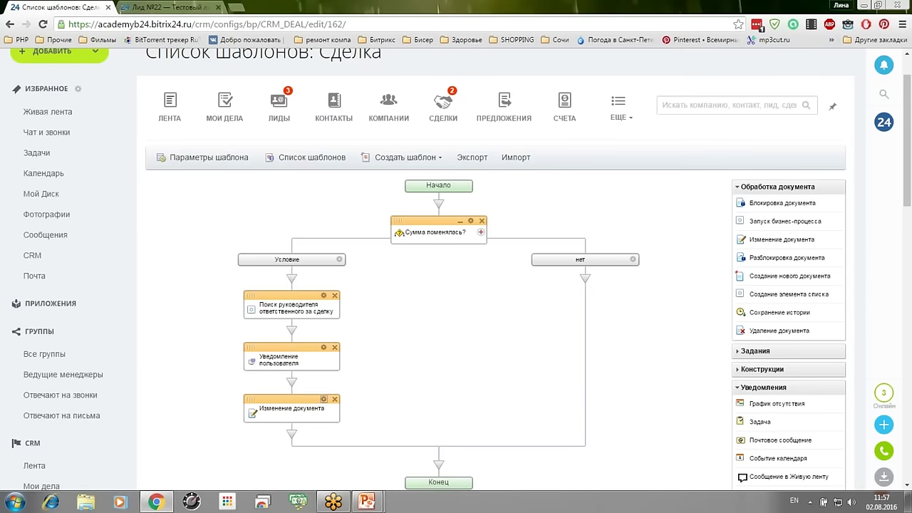
- Open the settings of the "Изменение документа" action and retitle it "Запись в предыдущую сумму сделки"
{"action": "left_click", "coordinate": [324, 399]}
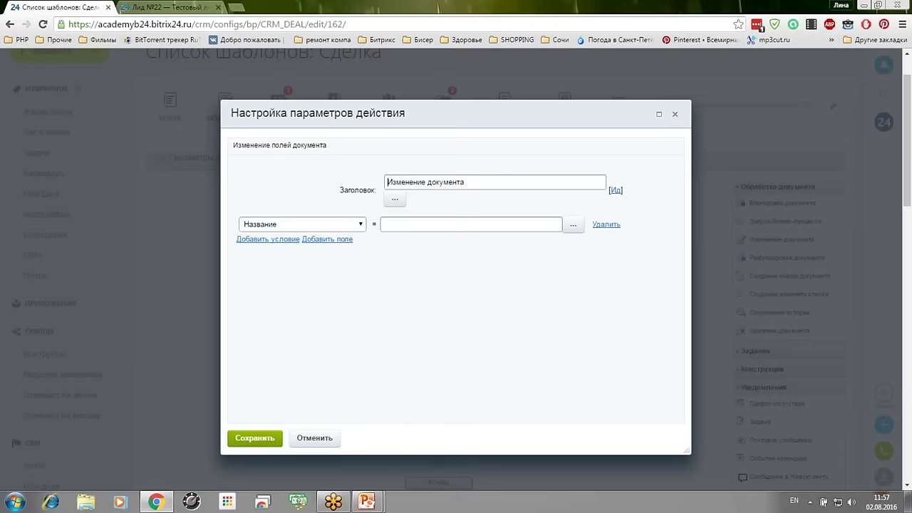
{"action": "type", "text": "Pfgbcm"}
{"action": "key", "text": "BackSpace"}
{"action": "key", "text": "BackSpace"}
{"action": "key", "text": "BackSpace"}
{"action": "key", "text": "BackSpace"}
{"action": "key", "text": "BackSpace"}
{"action": "key", "text": "BackSpace"}
{"action": "key", "text": "alt+shift"}
{"action": "type", "text": "Запись в предыдущую сумму с"}
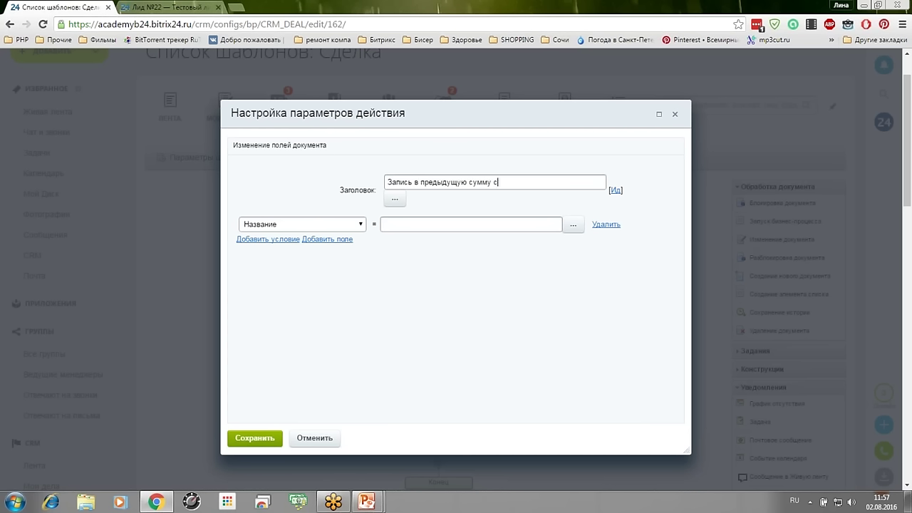
{"action": "type", "text": "делки"}
- Make the action write the document's "Сумма" field into "Предыдущая сумма сделки", and save the action and the template
{"action": "left_click", "coordinate": [280, 225]}
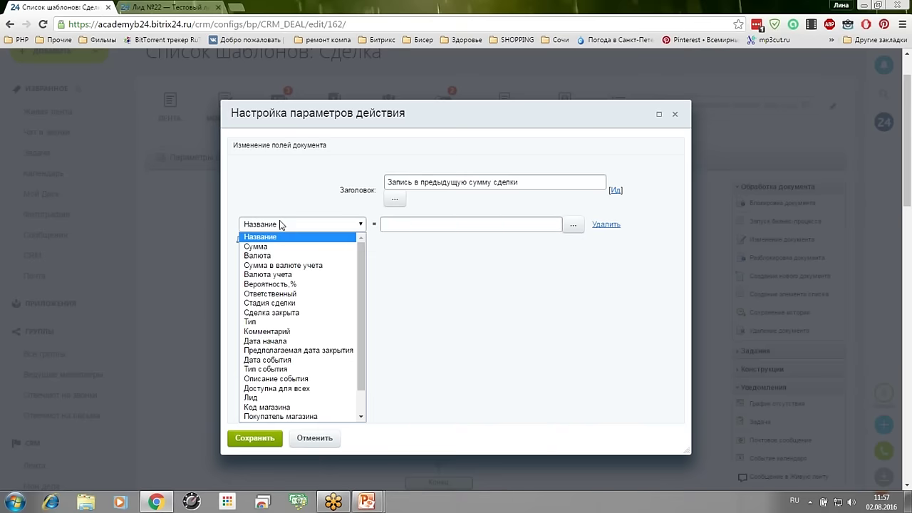
{"action": "scroll", "coordinate": [360, 299], "scroll_direction": "down", "scroll_amount": 1}
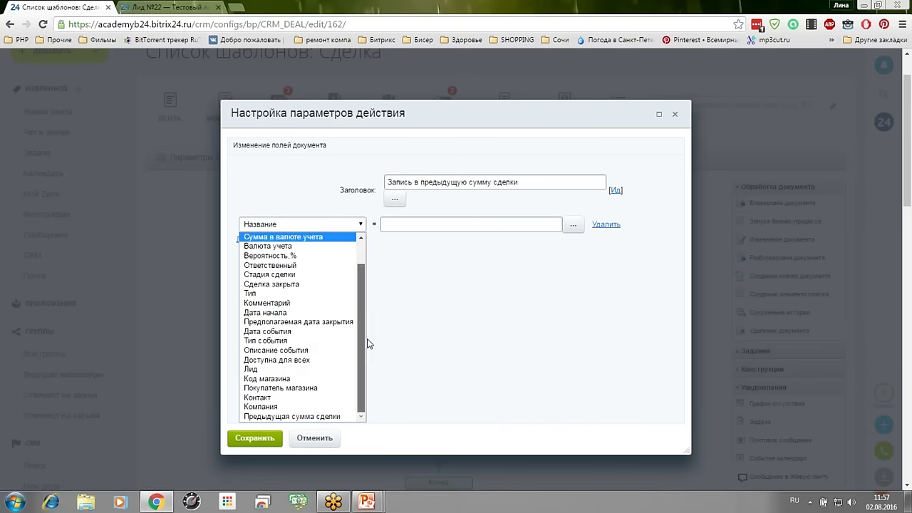
{"action": "left_click", "coordinate": [338, 426]}
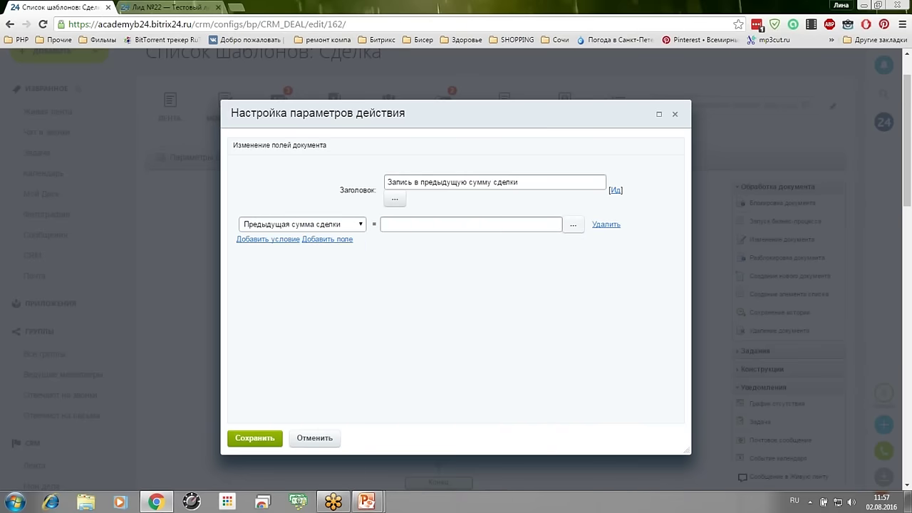
{"action": "left_click", "coordinate": [573, 225]}
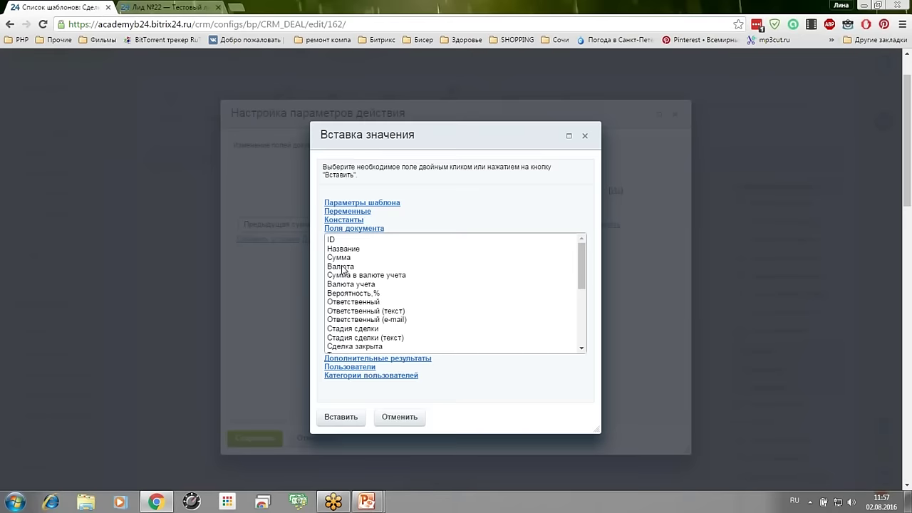
{"action": "left_click", "coordinate": [340, 257]}
{"action": "left_click", "coordinate": [341, 419]}
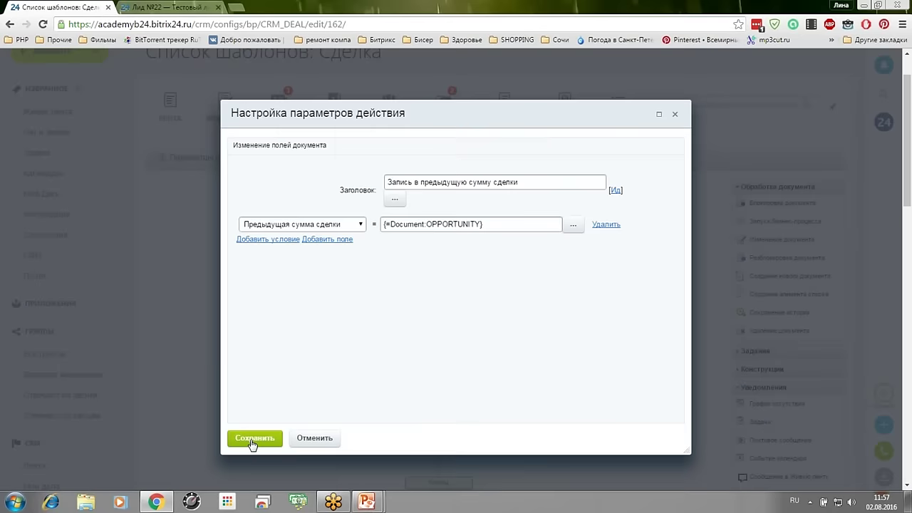
{"action": "left_click", "coordinate": [252, 439]}
{"action": "scroll", "coordinate": [456, 285], "scroll_direction": "down", "scroll_amount": 5}
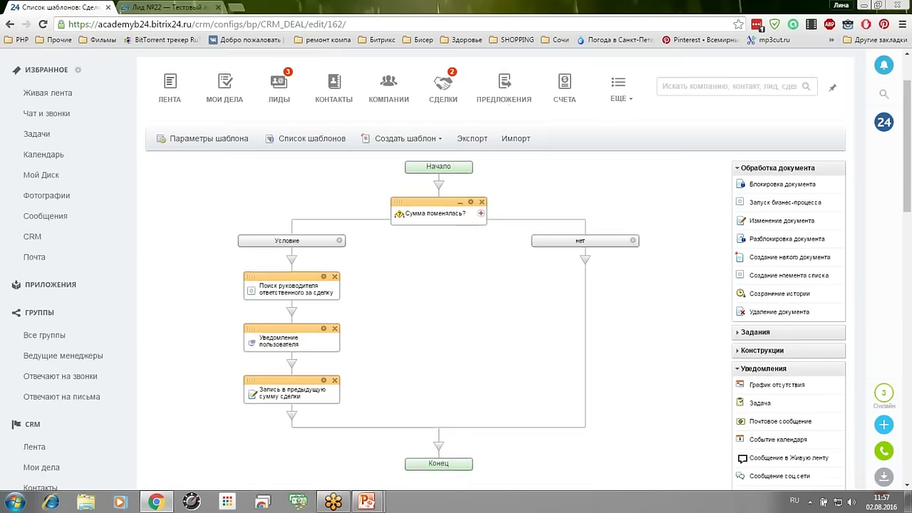
{"action": "scroll", "coordinate": [171, 278], "scroll_direction": "down", "scroll_amount": 1}
{"action": "left_click", "coordinate": [169, 277]}
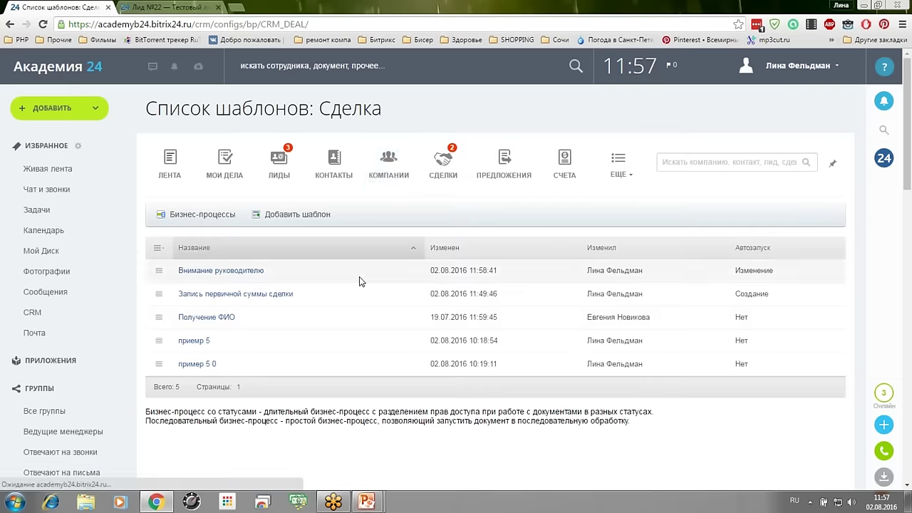
- Go to the deal list and run the "Запись первичной суммы сделки" business process on the deal "Тестовая на миллион"
{"action": "left_click", "coordinate": [444, 172]}
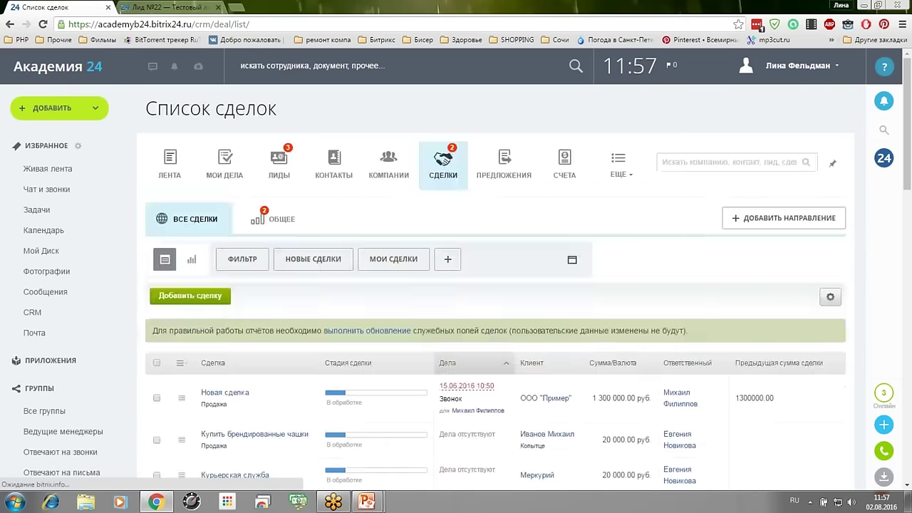
{"action": "scroll", "coordinate": [707, 420], "scroll_direction": "down", "scroll_amount": 3}
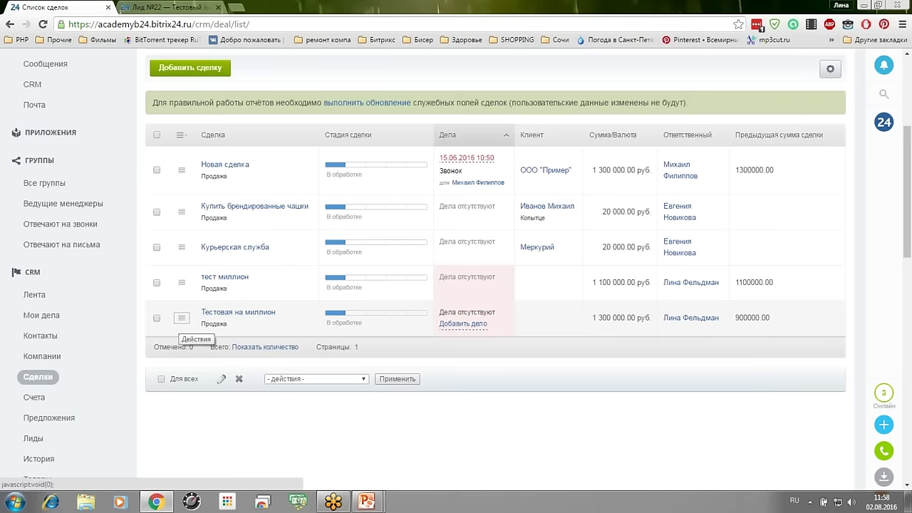
{"action": "left_click", "coordinate": [182, 318]}
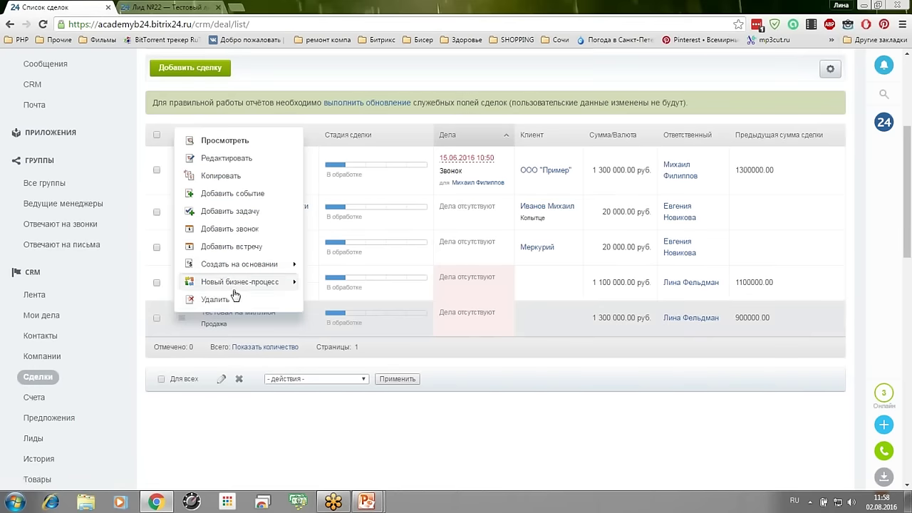
{"action": "mouse_move", "coordinate": [235, 289]}
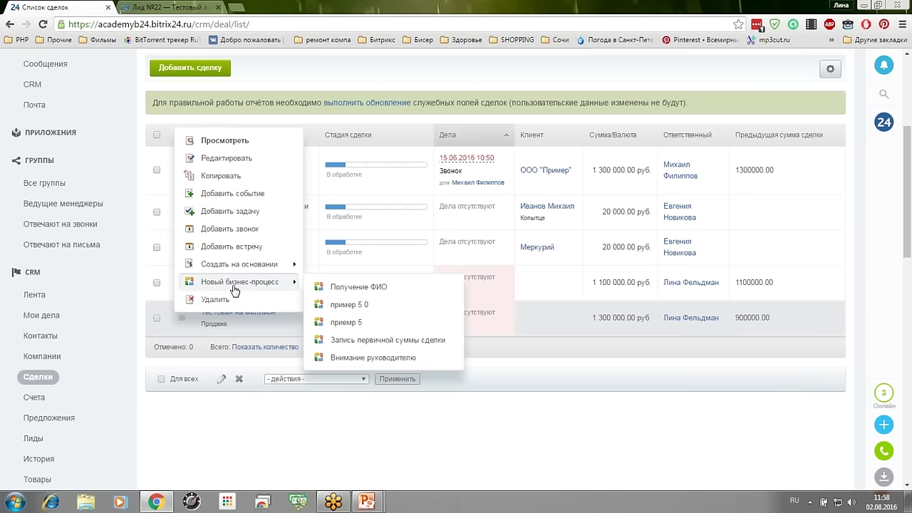
{"action": "left_click", "coordinate": [392, 341]}
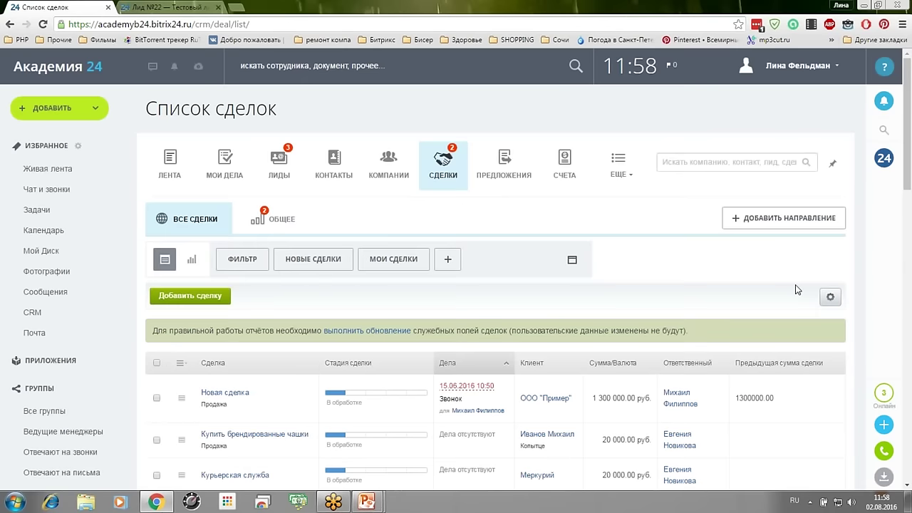
- Edit the deal "Тестовая на миллион", set its amount to 950000, and save it
{"action": "scroll", "coordinate": [612, 321], "scroll_direction": "down", "scroll_amount": 3}
{"action": "left_click", "coordinate": [181, 318]}
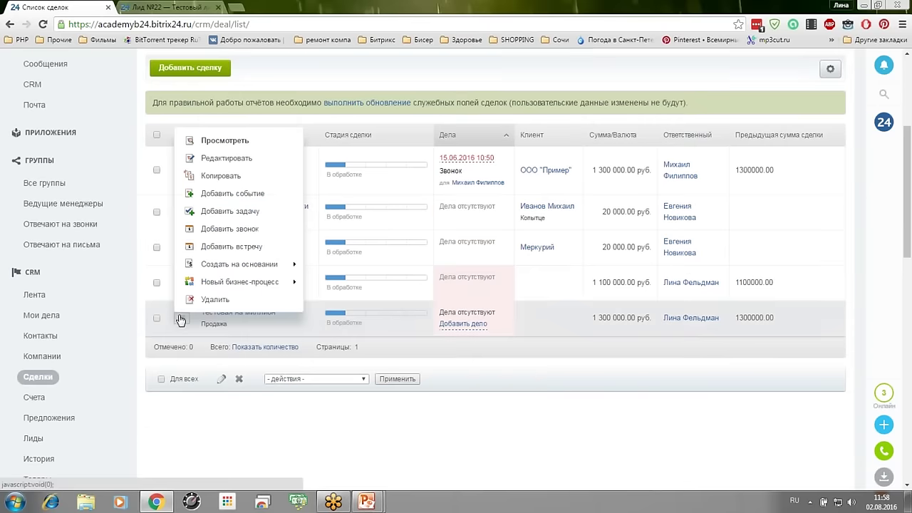
{"action": "left_click", "coordinate": [233, 165]}
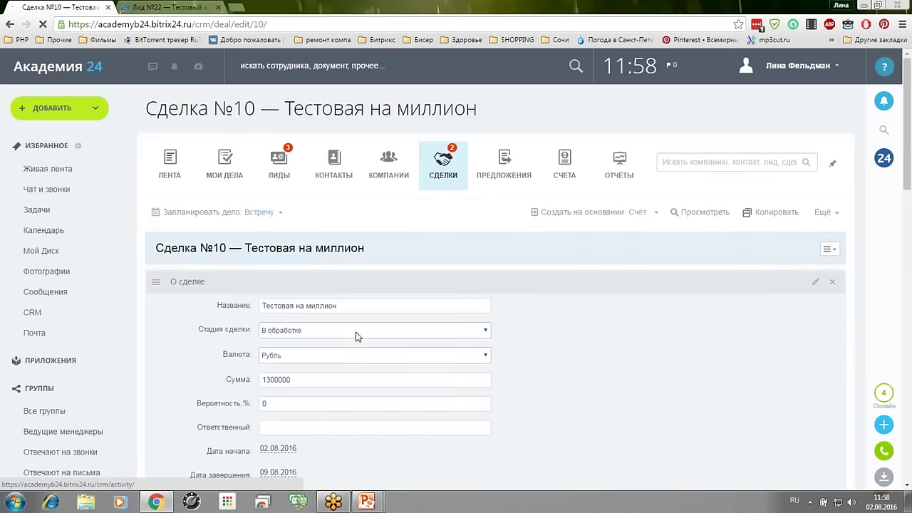
{"action": "scroll", "coordinate": [300, 285], "scroll_direction": "down", "scroll_amount": 2}
{"action": "left_click_drag", "start_coordinate": [292, 265], "coordinate": [102, 265]}
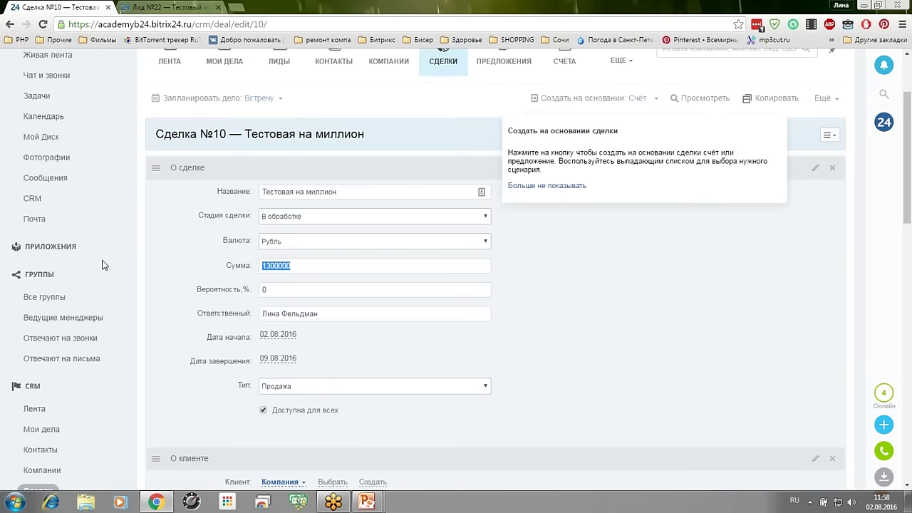
{"action": "type", "text": "950000"}
{"action": "scroll", "coordinate": [410, 354], "scroll_direction": "down", "scroll_amount": 9}
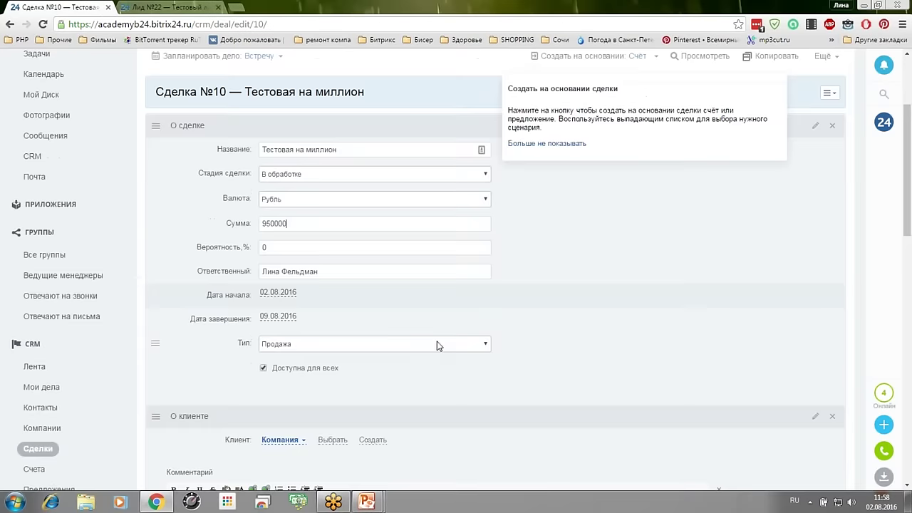
{"action": "scroll", "coordinate": [435, 330], "scroll_direction": "down", "scroll_amount": 1}
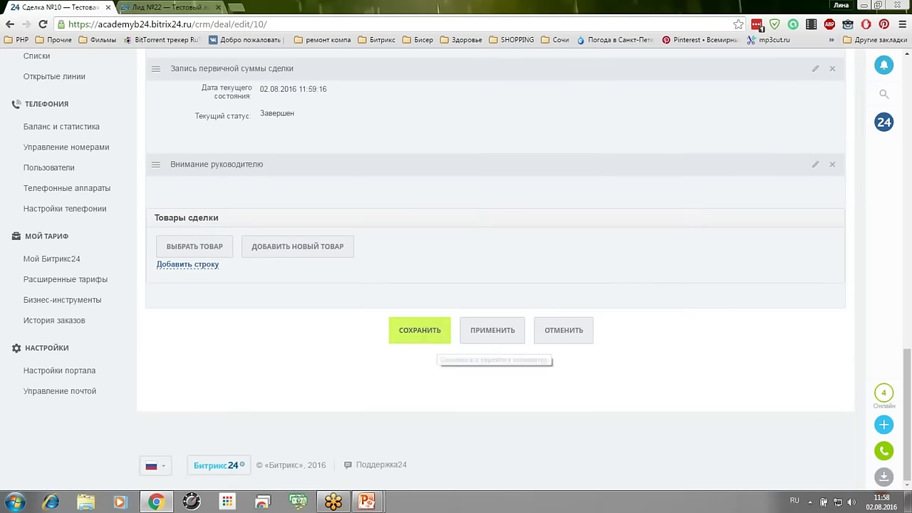
{"action": "left_click", "coordinate": [435, 330]}
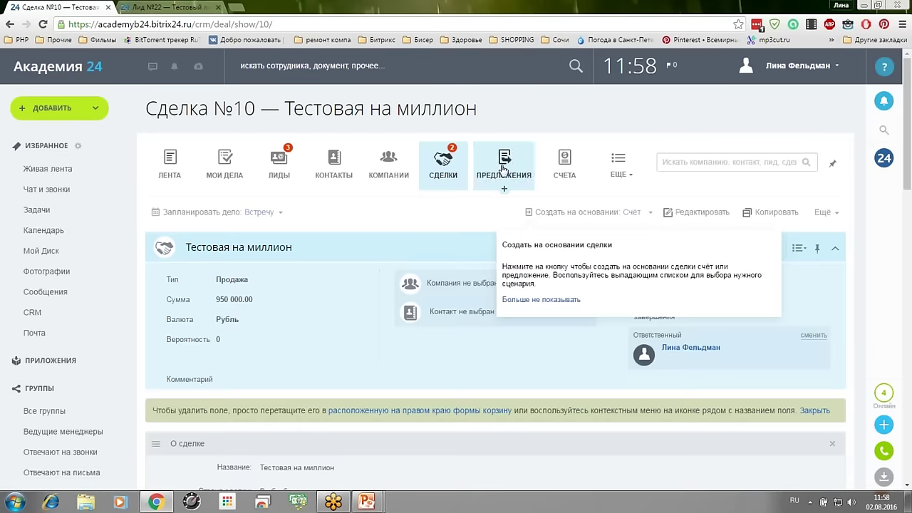
- Return to the deal list and run "Запись первичной суммы сделки" on "Тестовая на миллион" again after its amount change
{"action": "left_click", "coordinate": [445, 168]}
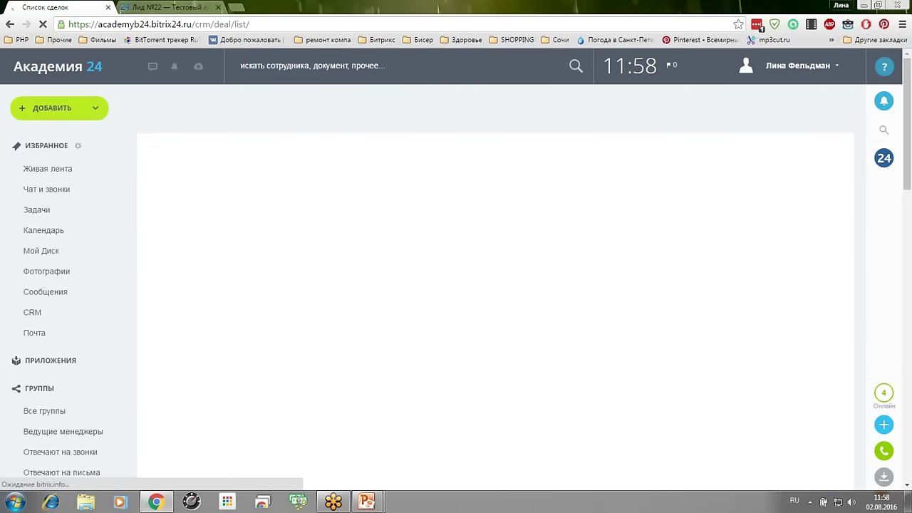
{"action": "scroll", "coordinate": [457, 285], "scroll_direction": "down", "scroll_amount": 2}
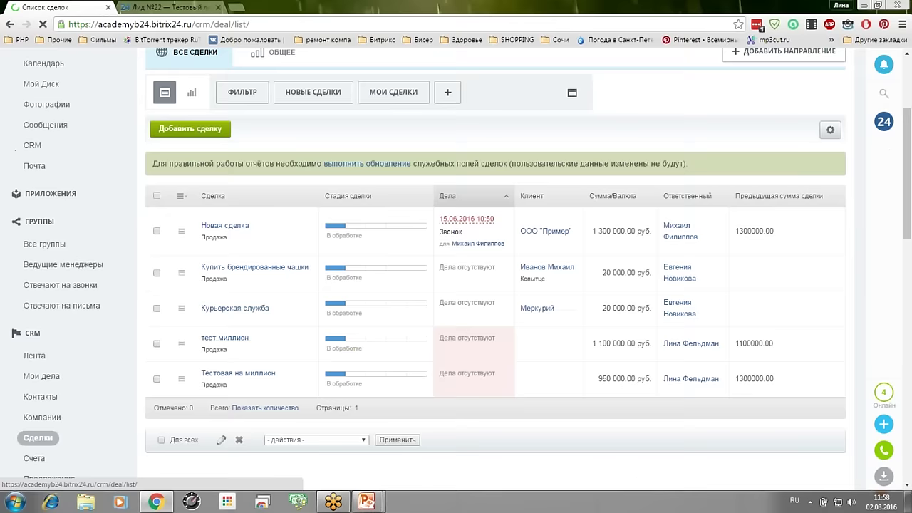
{"action": "scroll", "coordinate": [554, 275], "scroll_direction": "down", "scroll_amount": 2}
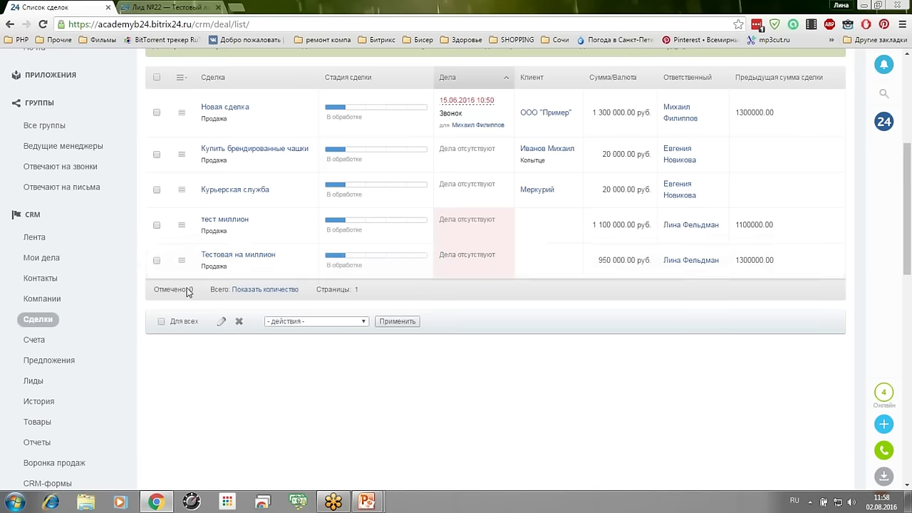
{"action": "left_click", "coordinate": [182, 261]}
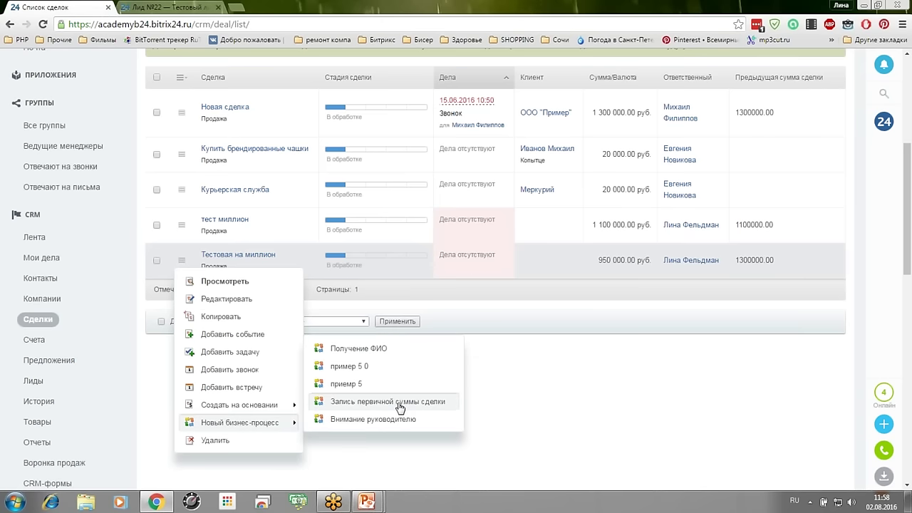
{"action": "left_click", "coordinate": [398, 403]}
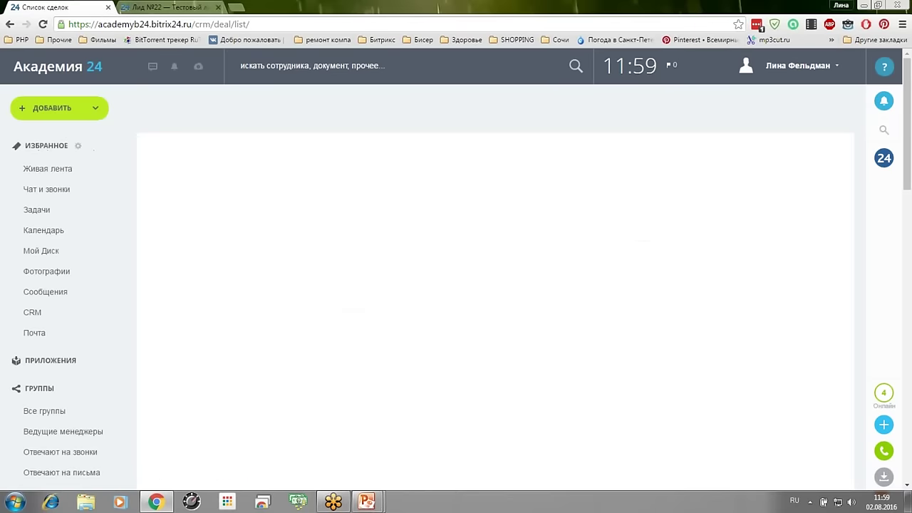
- Open the deal business process templates through the CRM automation settings and reopen "Внимание руководителю" in the designer
{"action": "left_click", "coordinate": [613, 162]}
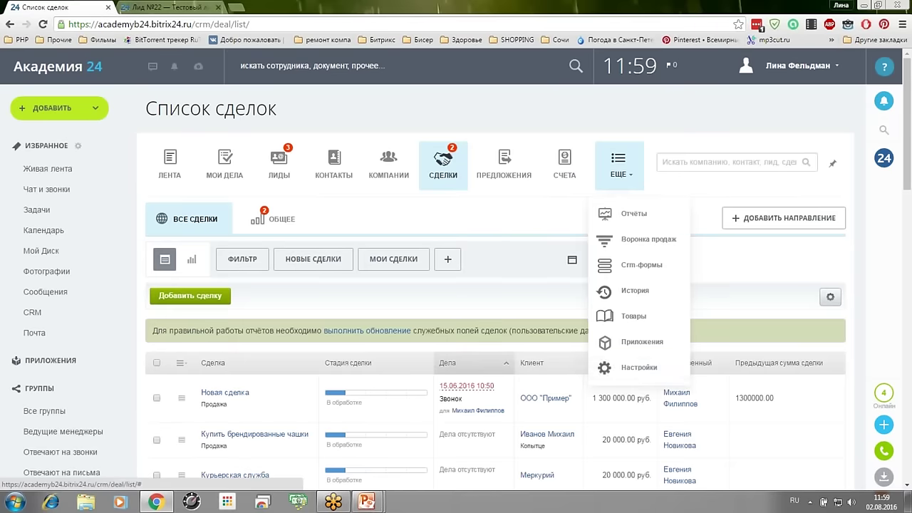
{"action": "left_click", "coordinate": [637, 369]}
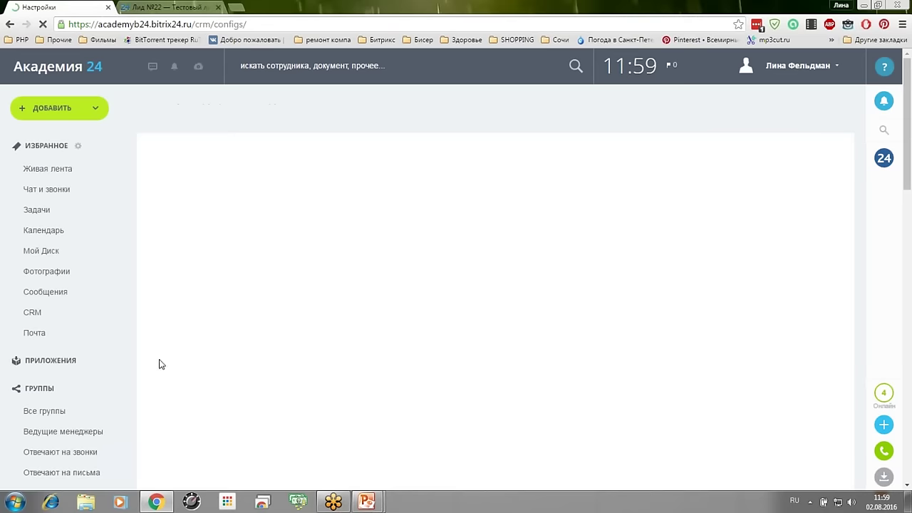
{"action": "left_click", "coordinate": [183, 328]}
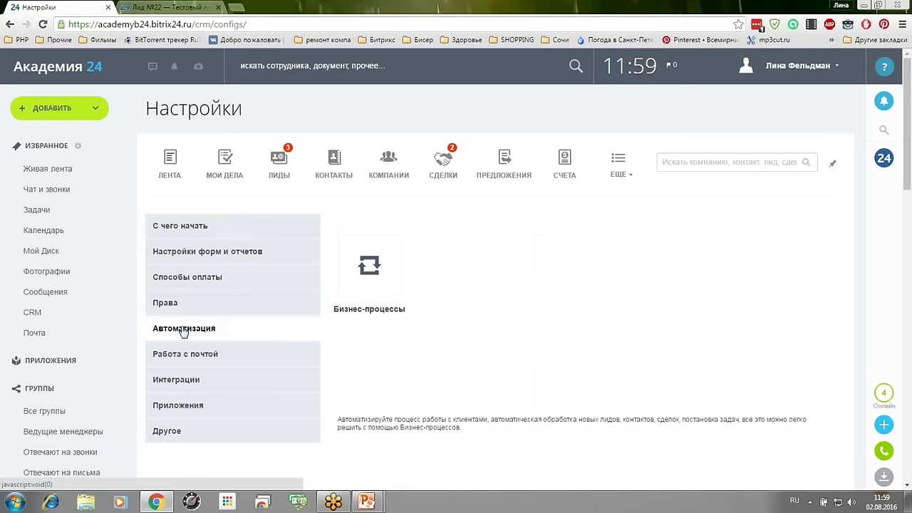
{"action": "left_click", "coordinate": [358, 269]}
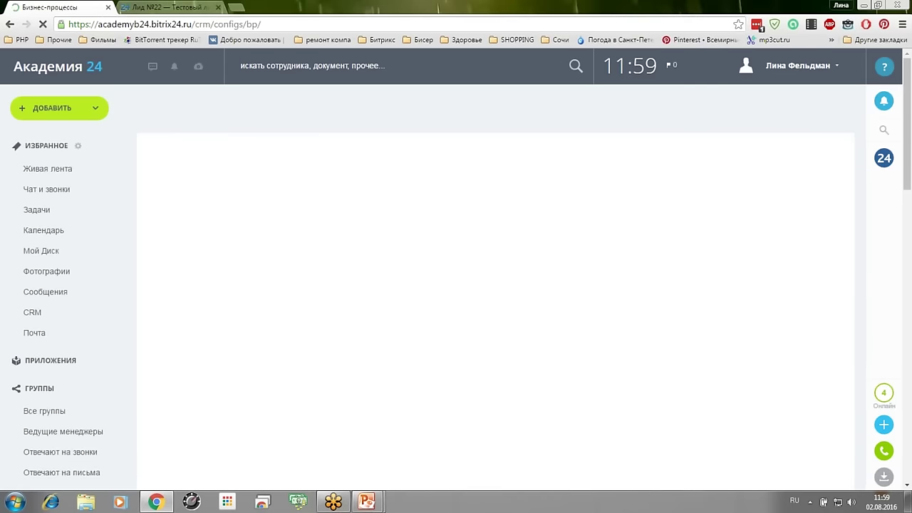
{"action": "scroll", "coordinate": [333, 369], "scroll_direction": "down", "scroll_amount": 3}
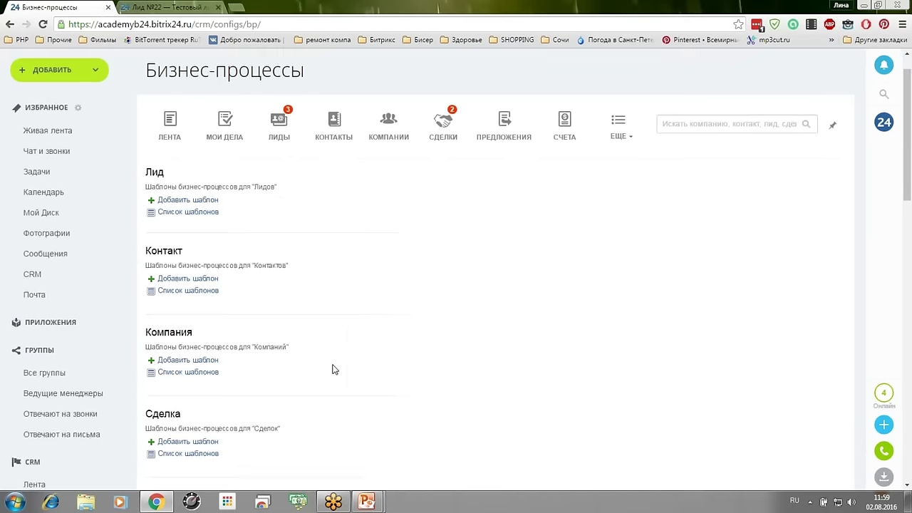
{"action": "left_click", "coordinate": [183, 316]}
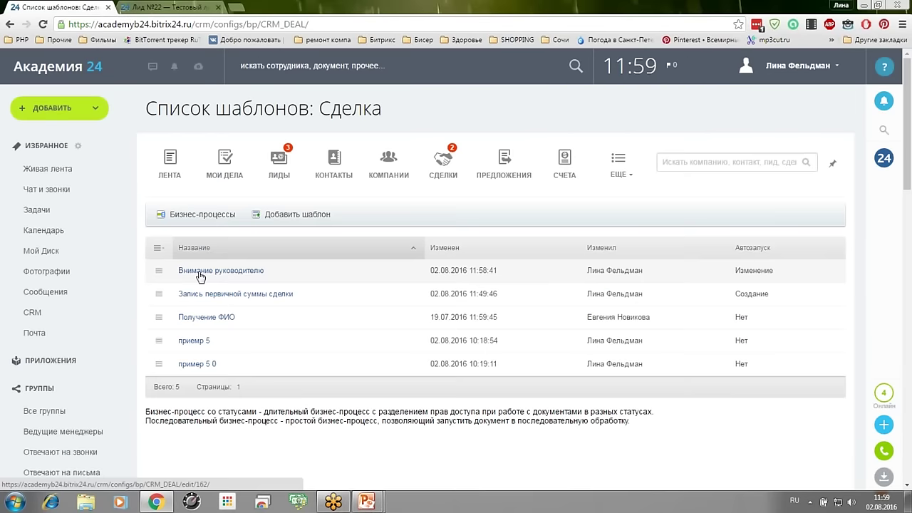
{"action": "left_click", "coordinate": [201, 277]}
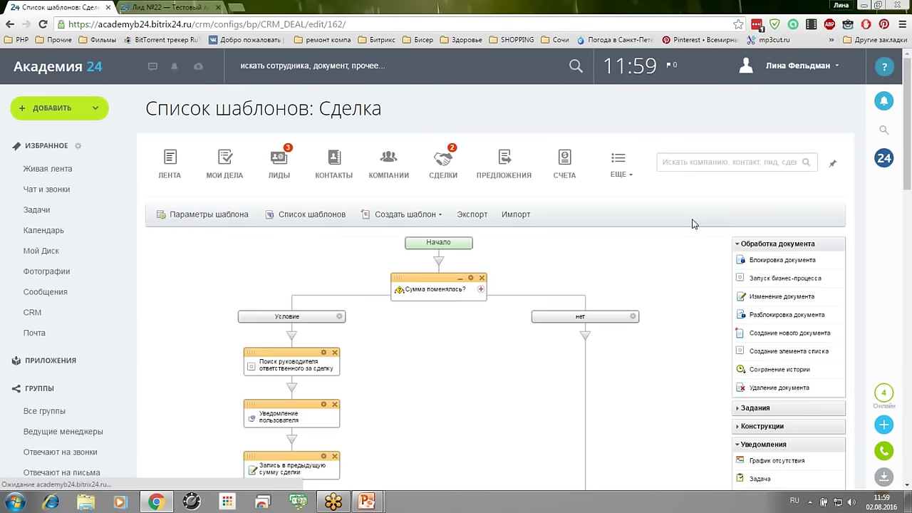
- Move the action "Запись в предыдущую сумму сделки" out of the condition branch to just before "Конец" and save the template
{"action": "scroll", "coordinate": [692, 224], "scroll_direction": "down", "scroll_amount": 2}
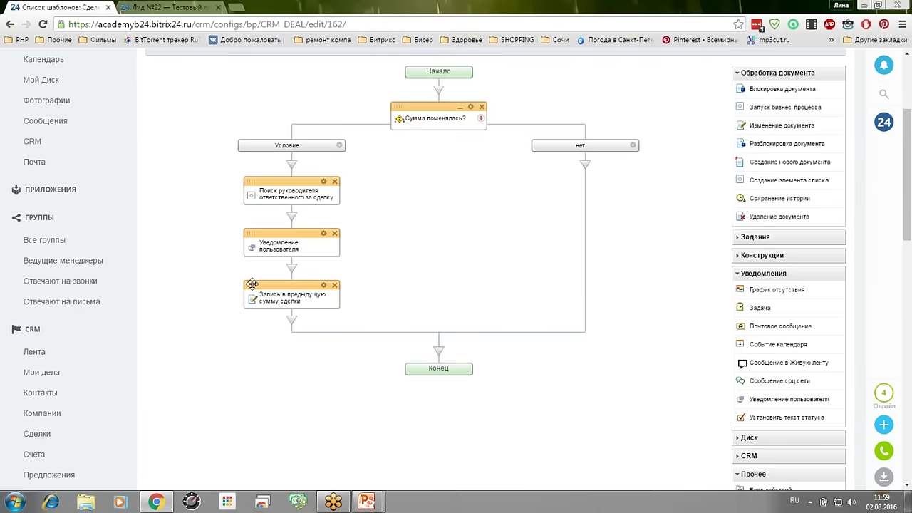
{"action": "left_click_drag", "start_coordinate": [252, 284], "coordinate": [440, 350]}
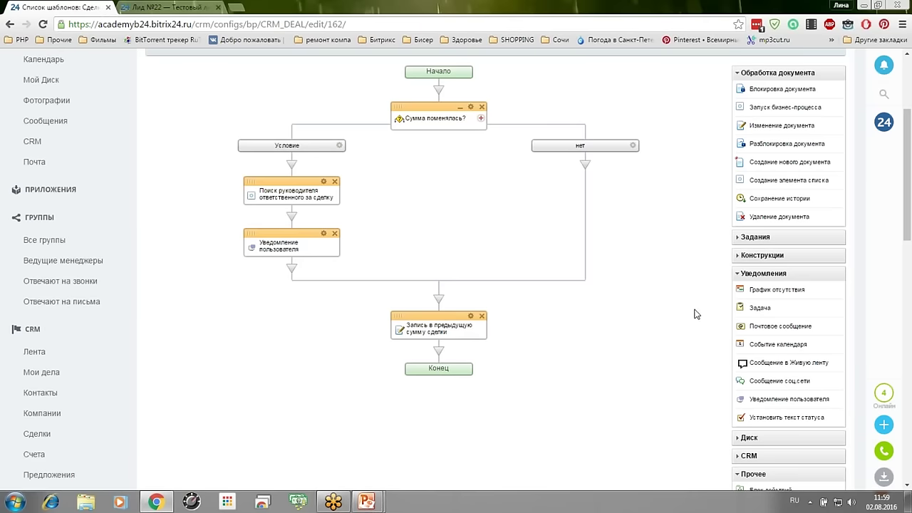
{"action": "scroll", "coordinate": [526, 341], "scroll_direction": "down", "scroll_amount": 3}
{"action": "scroll", "coordinate": [525, 341], "scroll_direction": "down", "scroll_amount": 3}
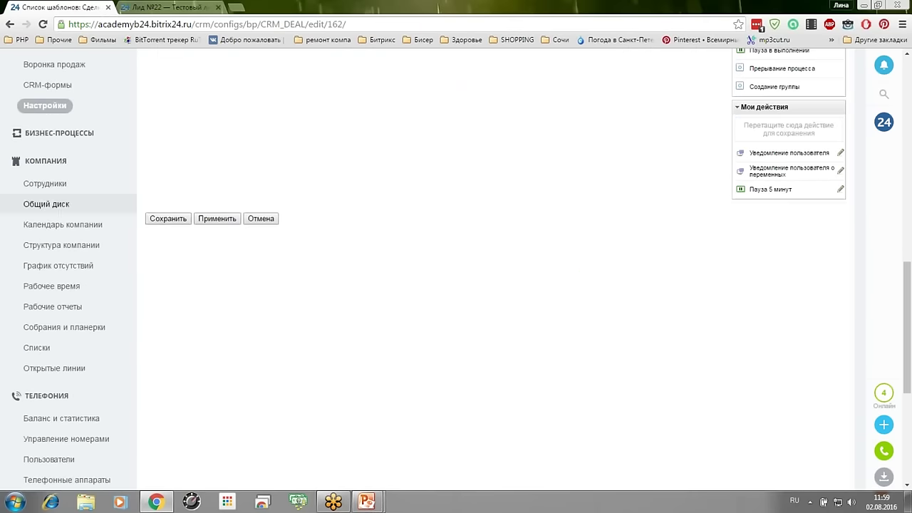
{"action": "left_click", "coordinate": [169, 219]}
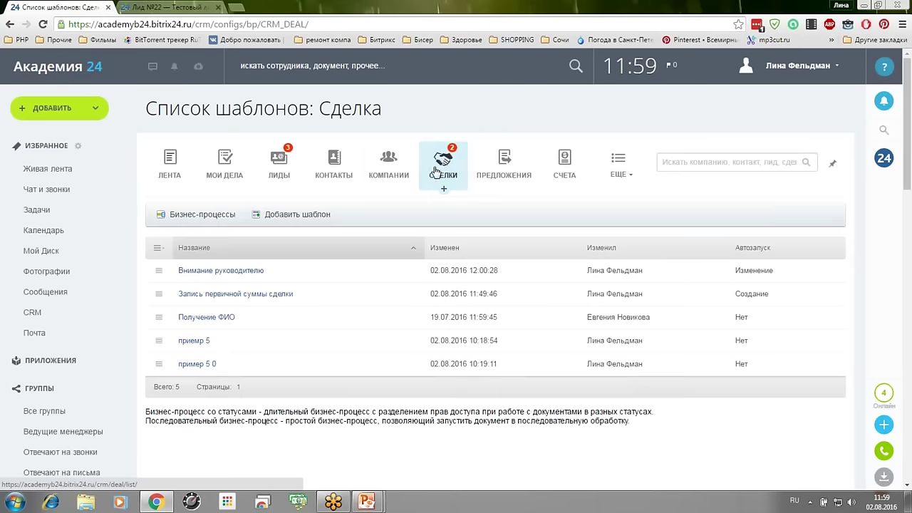
- Edit the deal "Тестовая на миллион" from the deal list, set its amount to 1150000, and save it
{"action": "left_click", "coordinate": [440, 164]}
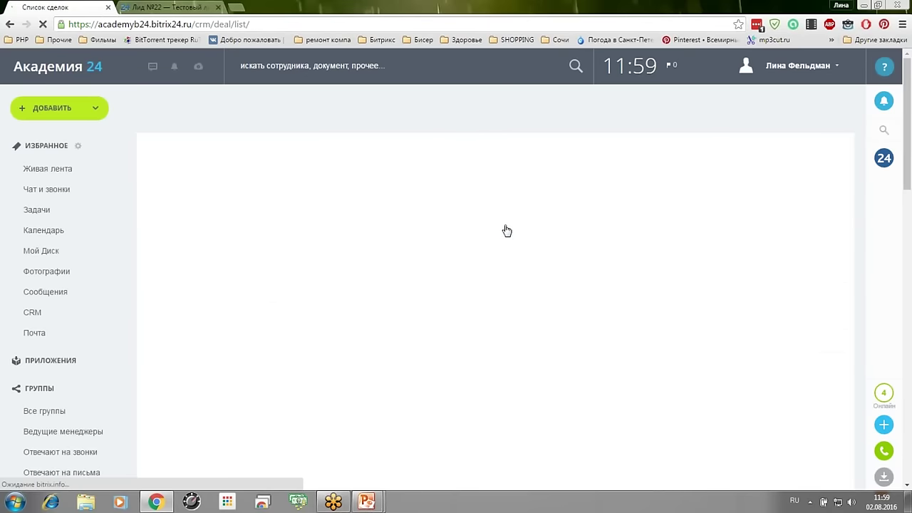
{"action": "scroll", "coordinate": [506, 231], "scroll_direction": "down", "scroll_amount": 3}
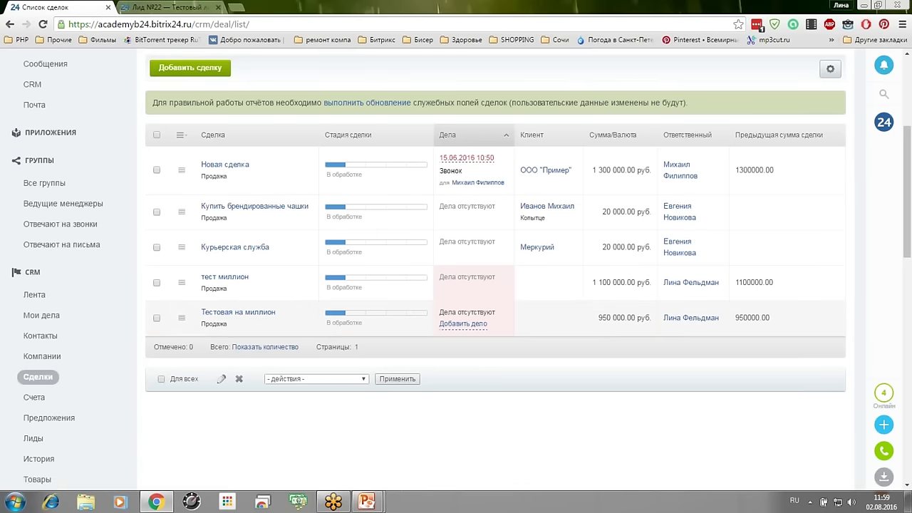
{"action": "left_click", "coordinate": [182, 321]}
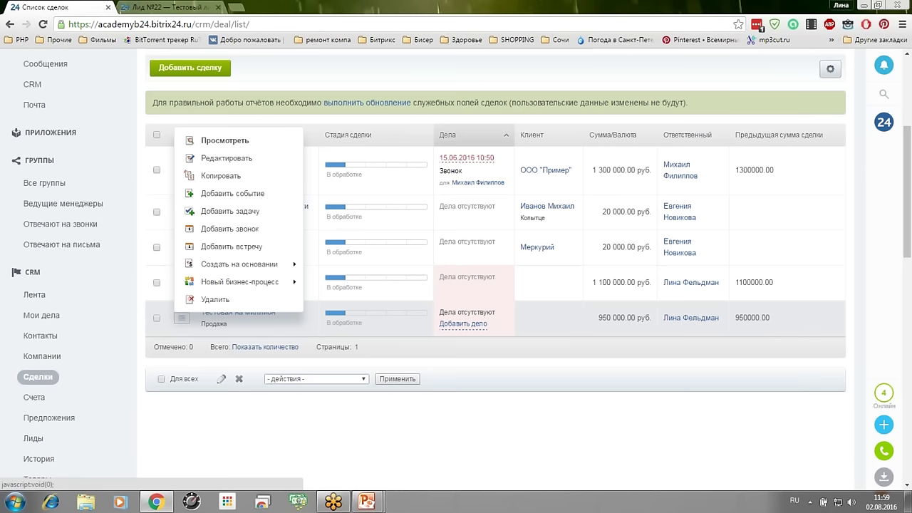
{"action": "mouse_move", "coordinate": [215, 284]}
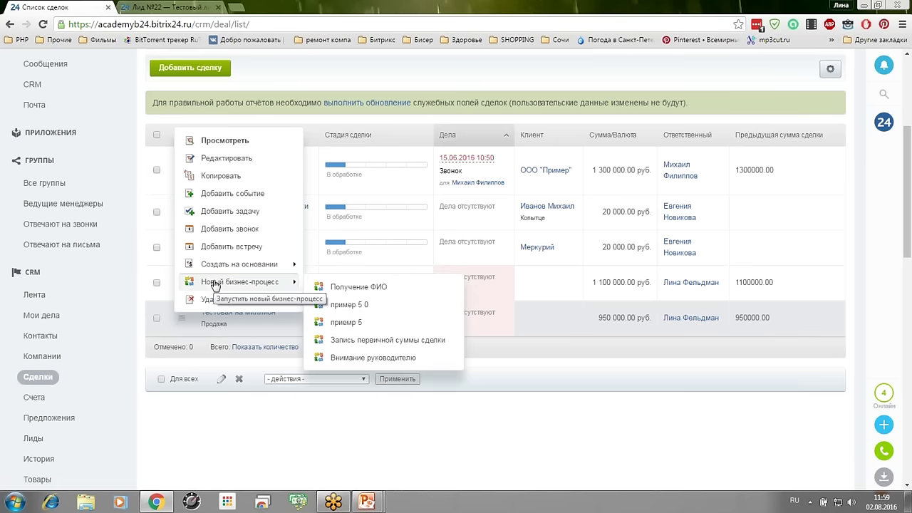
{"action": "left_click", "coordinate": [225, 158]}
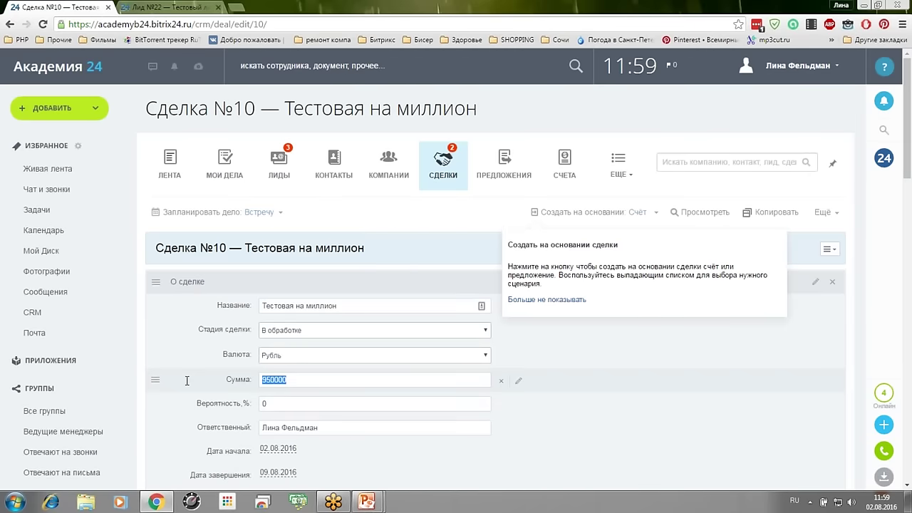
{"action": "type", "text": "1"}
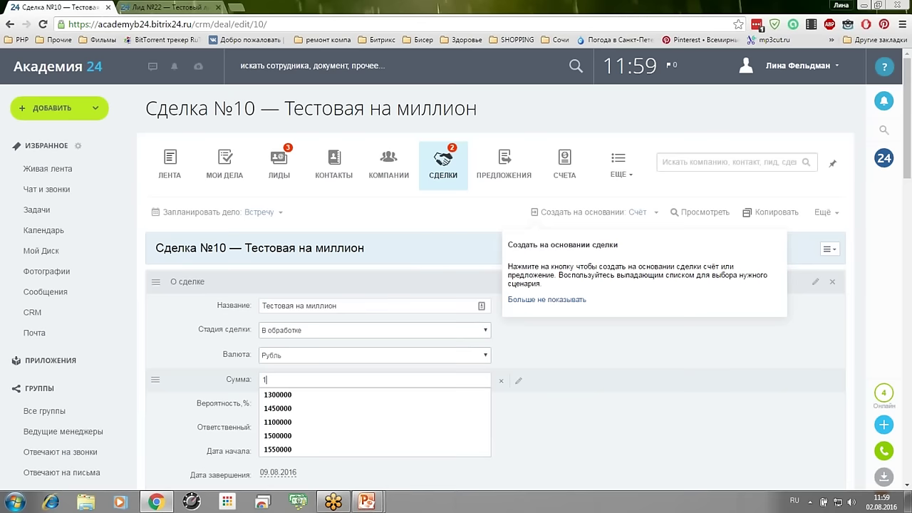
{"action": "type", "text": "150"}
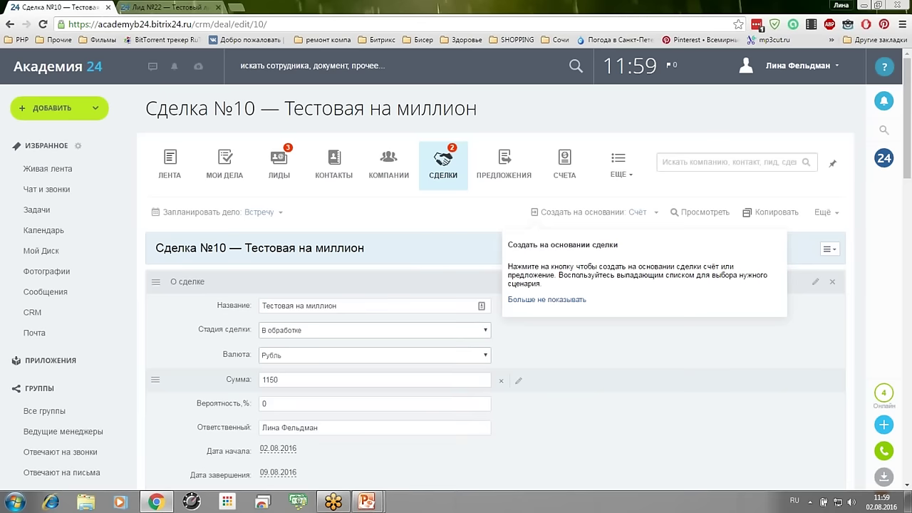
{"action": "type", "text": "000"}
{"action": "scroll", "coordinate": [456, 285], "scroll_direction": "down", "scroll_amount": 15}
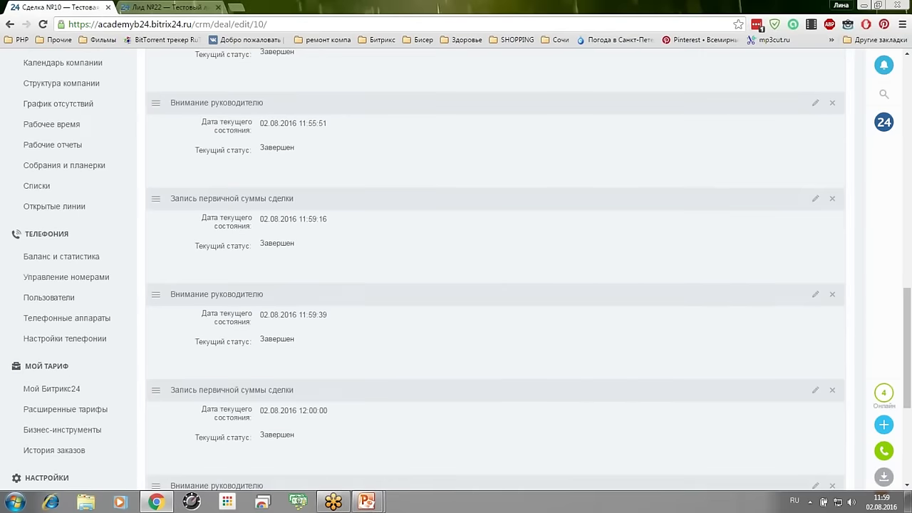
{"action": "scroll", "coordinate": [430, 356], "scroll_direction": "down", "scroll_amount": 5}
{"action": "left_click", "coordinate": [430, 395]}
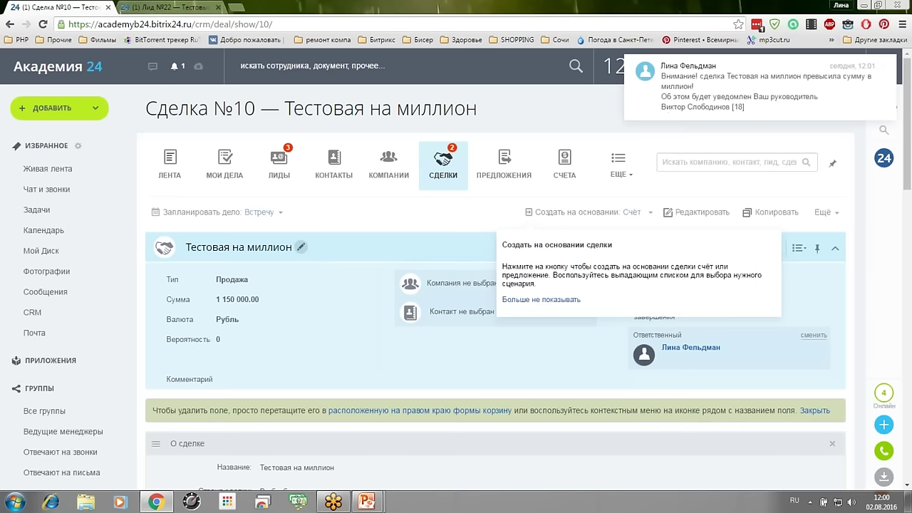
- Return to the deal list and check the previous amount and the responsible person's supervisor for "Тестовая на миллион"
{"action": "left_click", "coordinate": [439, 177]}
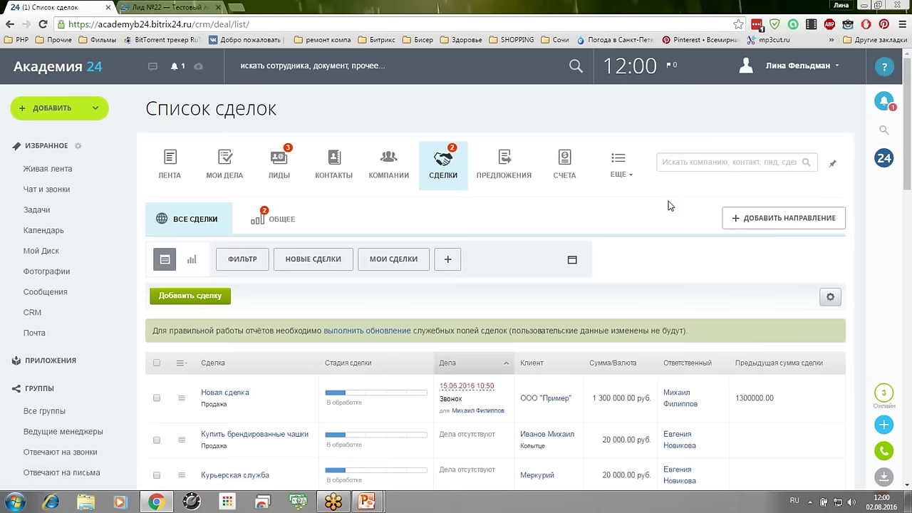
{"action": "scroll", "coordinate": [525, 452], "scroll_direction": "down", "scroll_amount": 3}
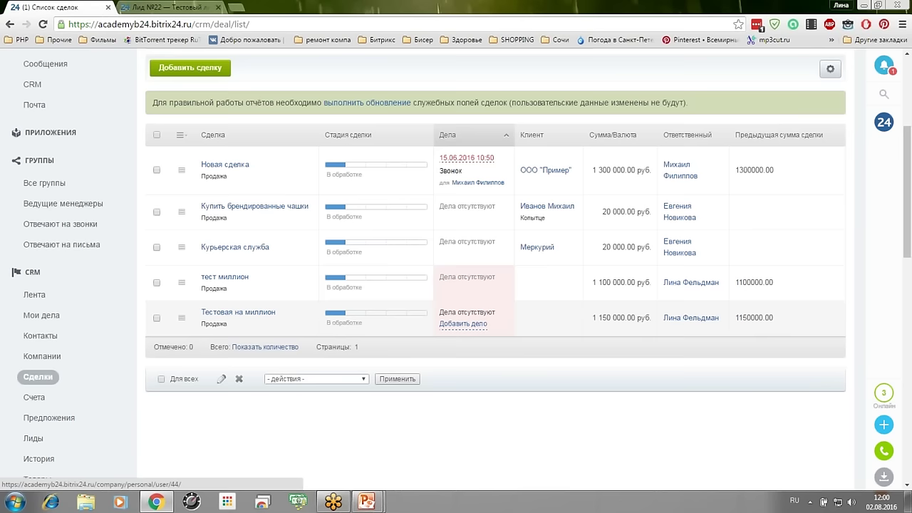
{"action": "mouse_move", "coordinate": [687, 323]}
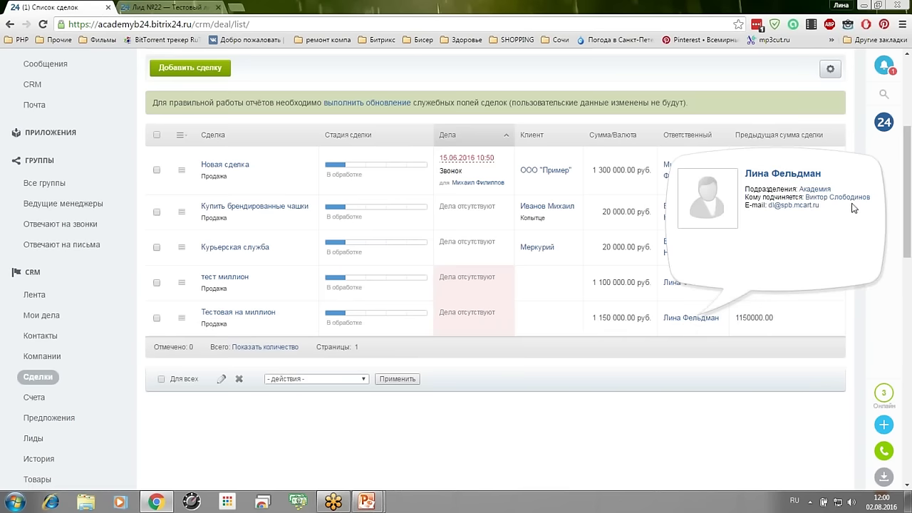
- Switch to the PowerPoint slide show and advance from the "Внимание руководителю!" scheme to the "Вопросы?" slide
{"action": "mouse_move", "coordinate": [380, 504]}
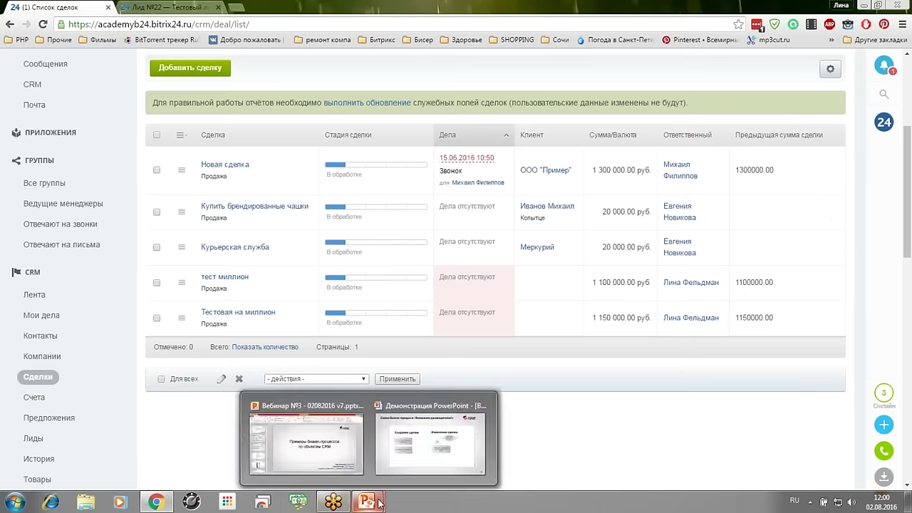
{"action": "left_click", "coordinate": [380, 504]}
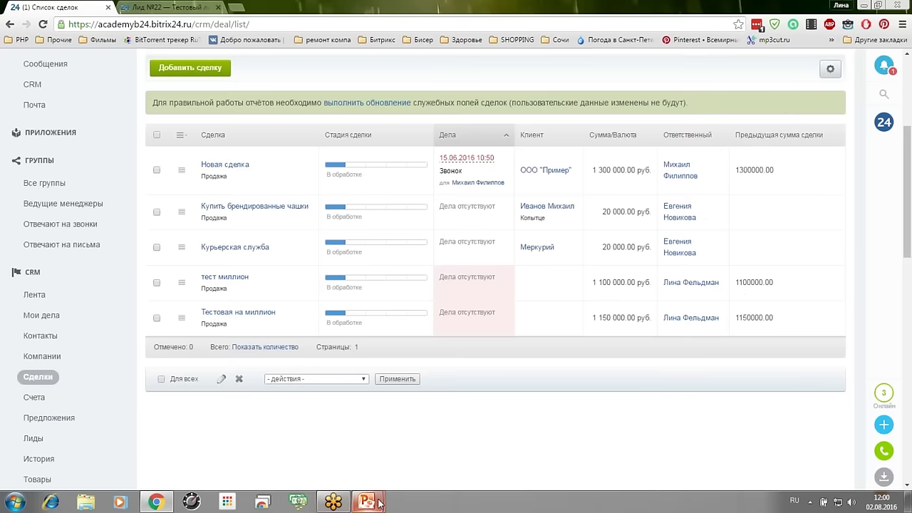
{"action": "key", "text": "alt+Tab"}
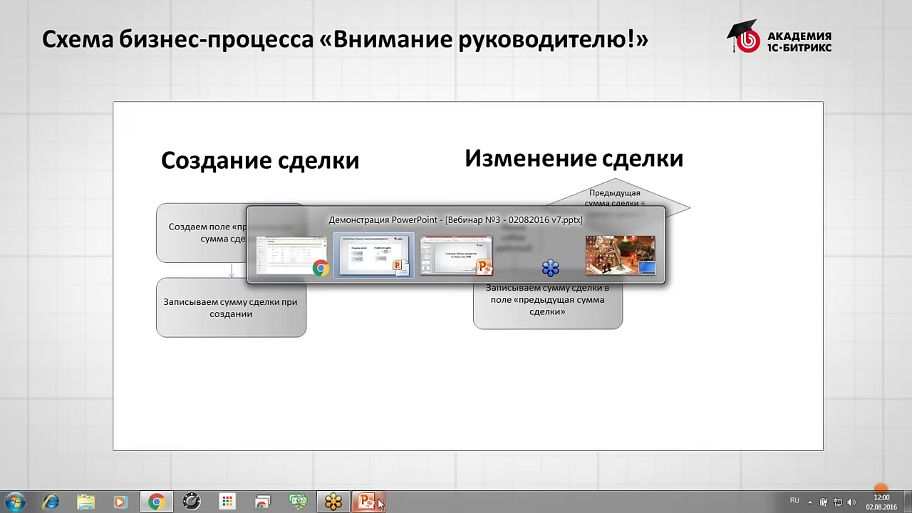
{"action": "key", "text": "alt+Tab"}
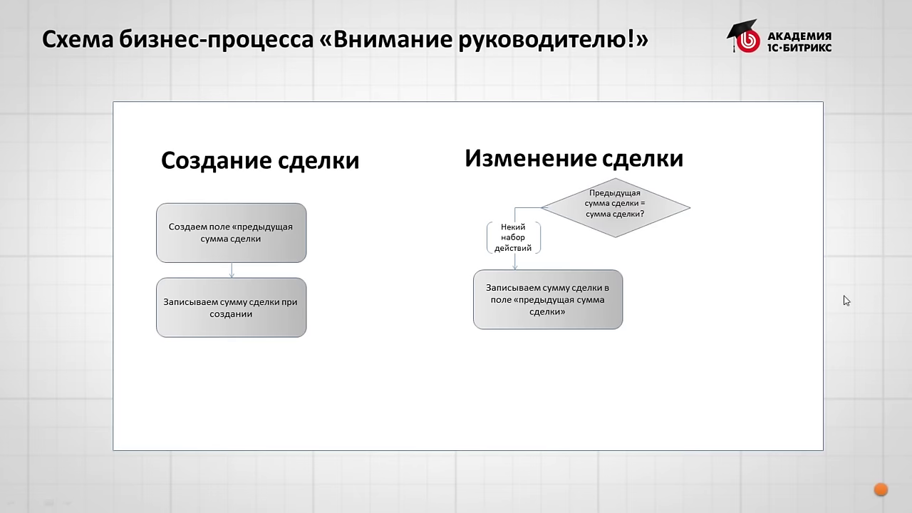
{"action": "left_click", "coordinate": [846, 301]}
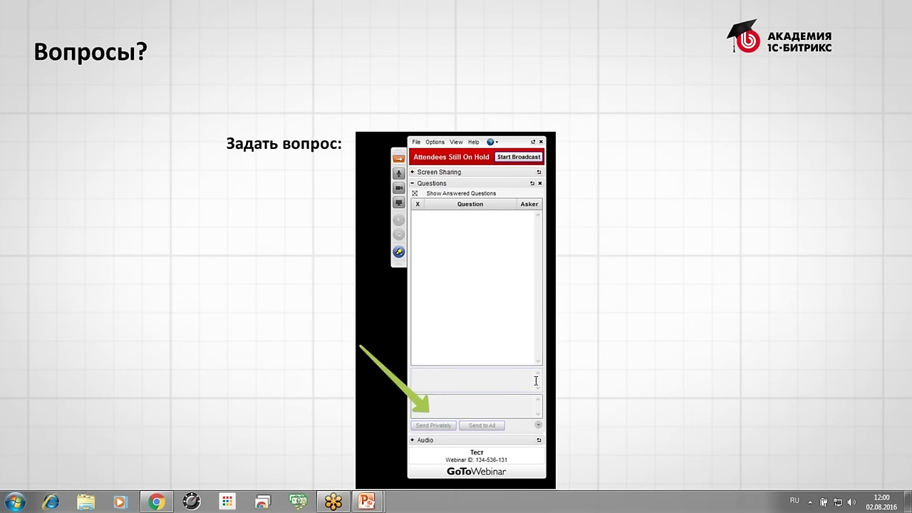
{"action": "key", "text": "alt+shift"}
{"action": "key", "text": "alt+shift"}
{"action": "key", "text": "alt+shift"}
{"action": "key", "text": "alt+shift"}
{"action": "key", "text": "alt+shift"}
{"action": "key", "text": "alt+shift"}
{"action": "key", "text": "alt+shift"}
{"action": "key", "text": "alt+shift"}
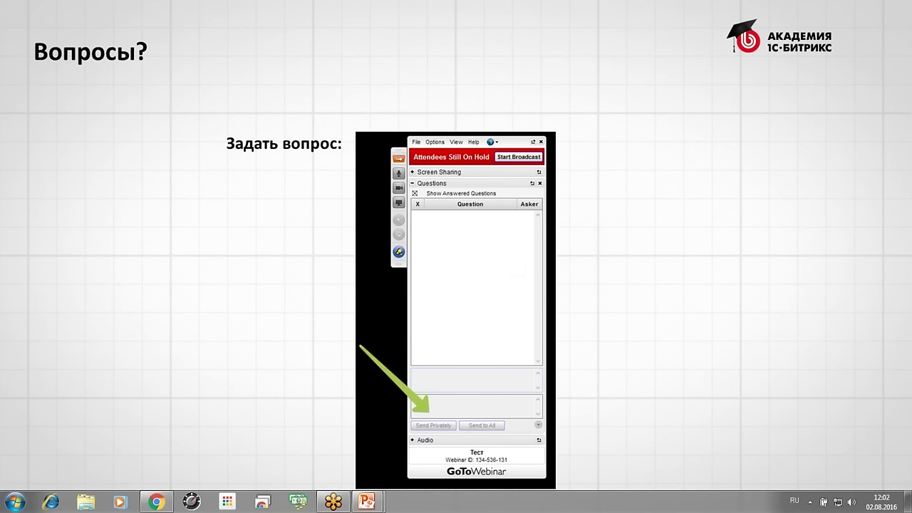
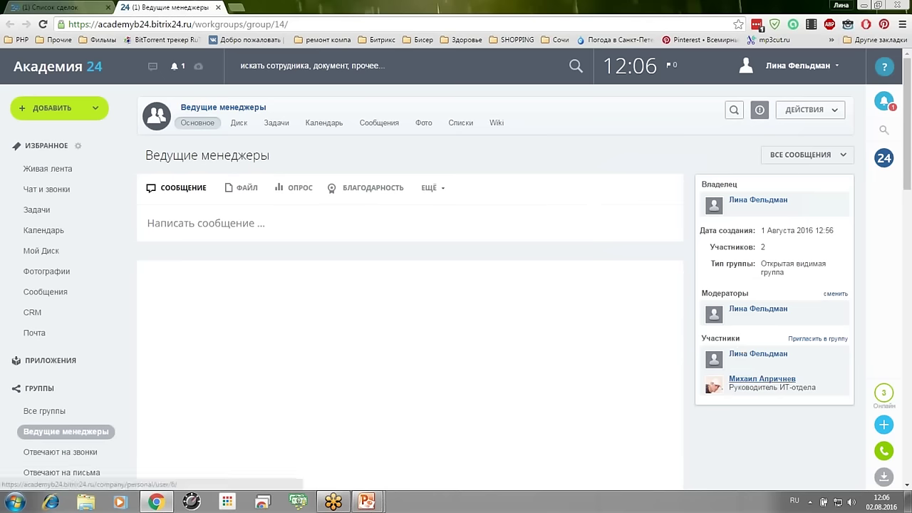
- Check the members of the group "Ведущие менеджеры" and open the group "Отвечают на звонки" in a separate browser tab to view its members
{"action": "mouse_move", "coordinate": [746, 378]}
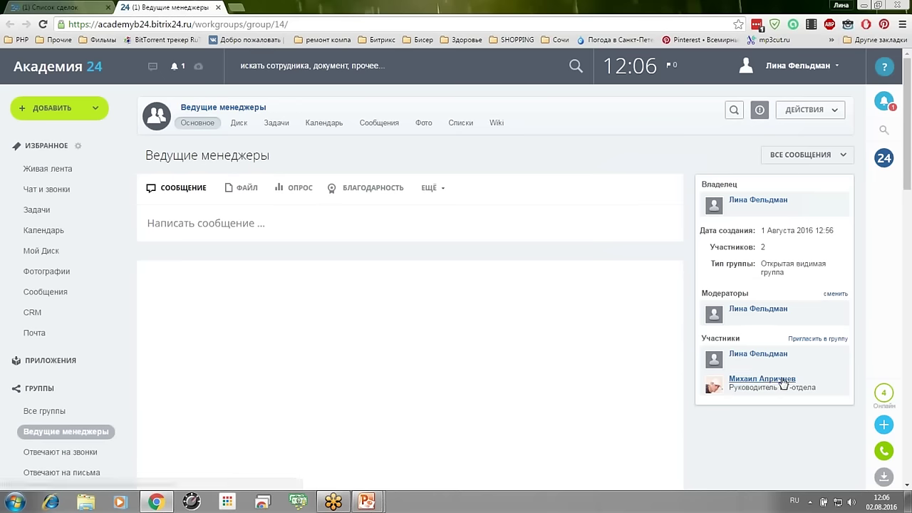
{"action": "left_click", "coordinate": [63, 8]}
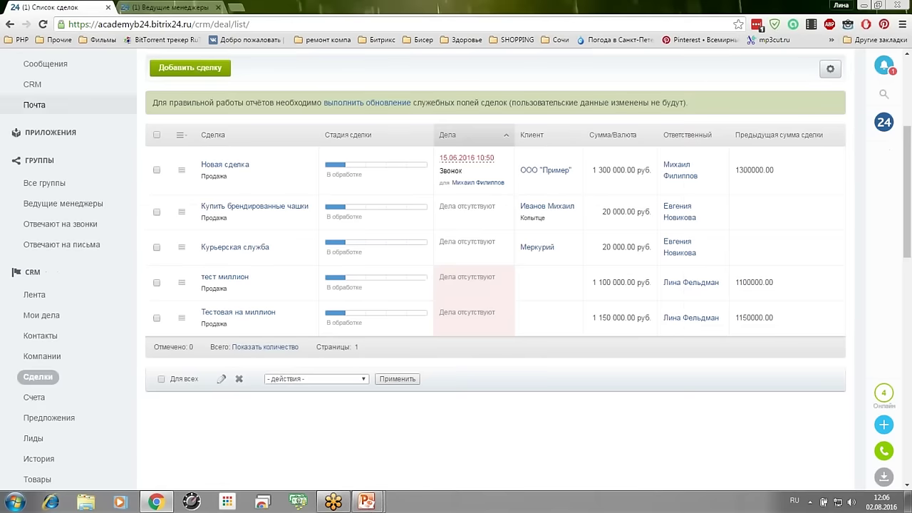
{"action": "right_click", "coordinate": [61, 226]}
{"action": "left_click", "coordinate": [107, 237]}
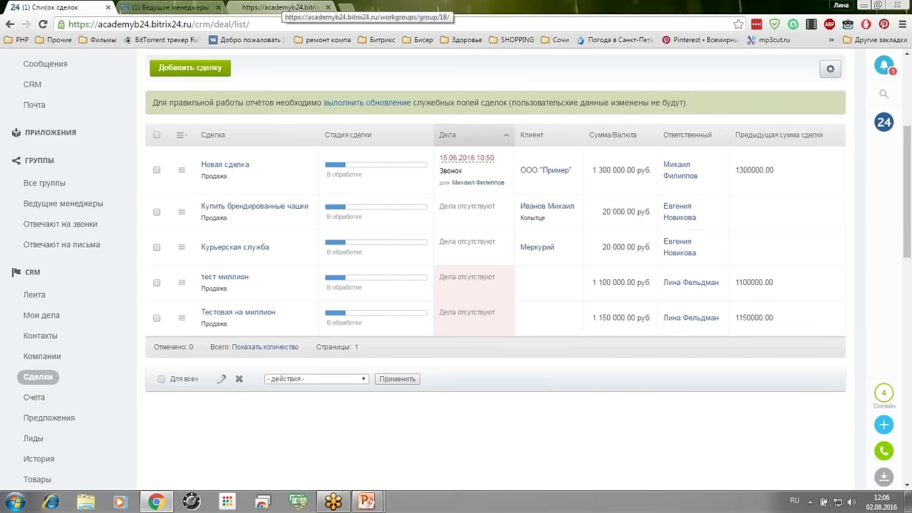
{"action": "left_click", "coordinate": [289, 6]}
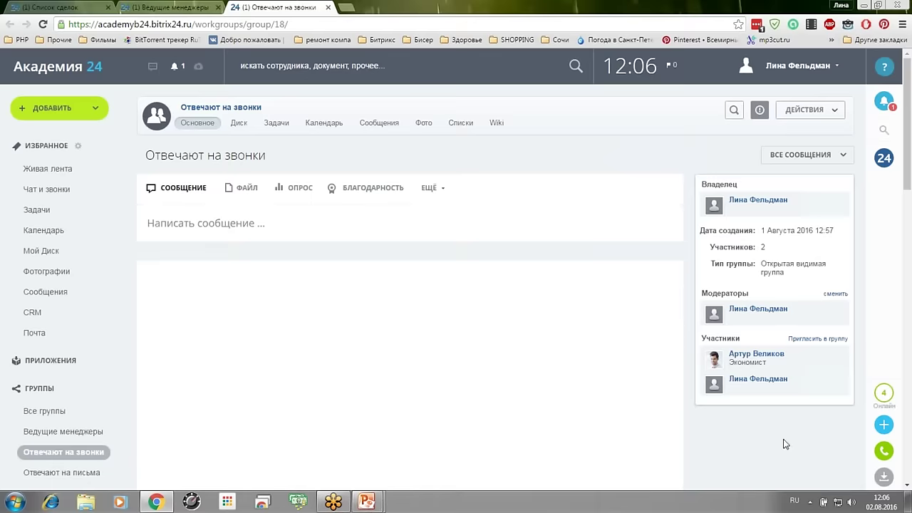
- From the deal list, open the group "Отвечают на письма" in a separate browser tab and view its members
{"action": "left_click", "coordinate": [111, 7]}
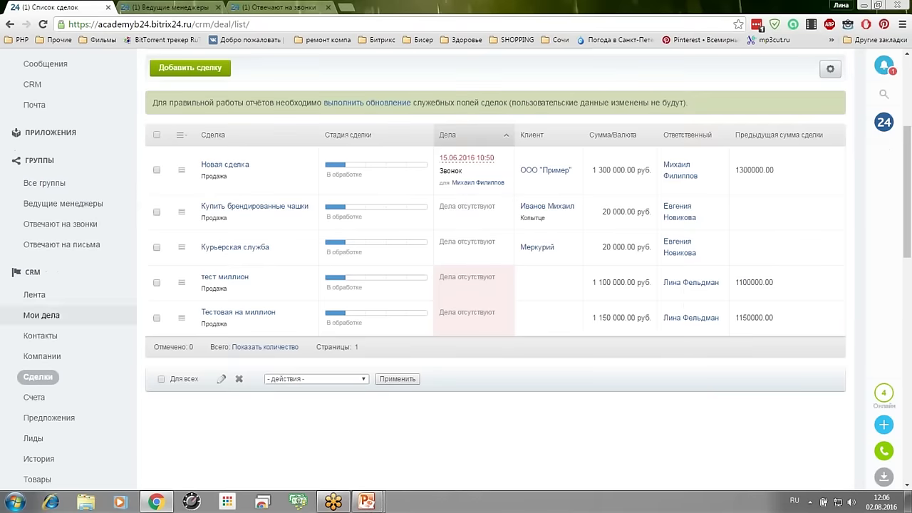
{"action": "left_click", "coordinate": [107, 248]}
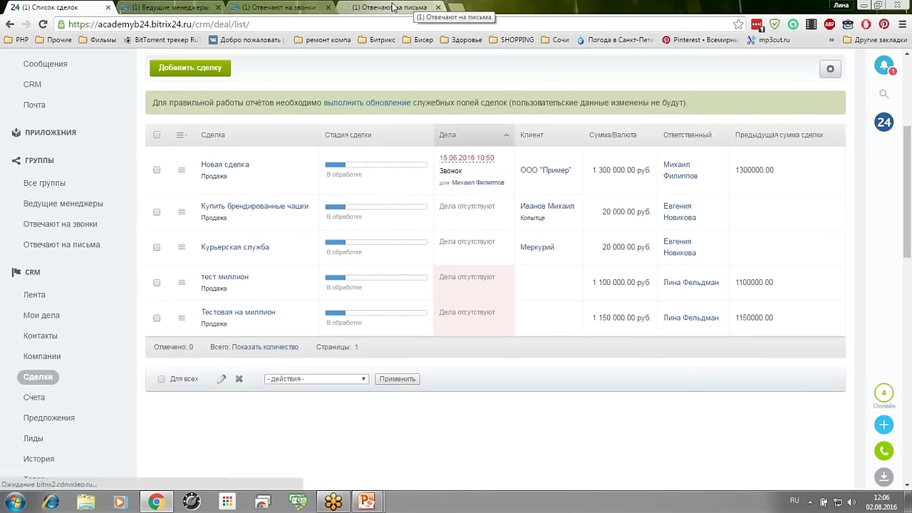
{"action": "left_click", "coordinate": [417, 7]}
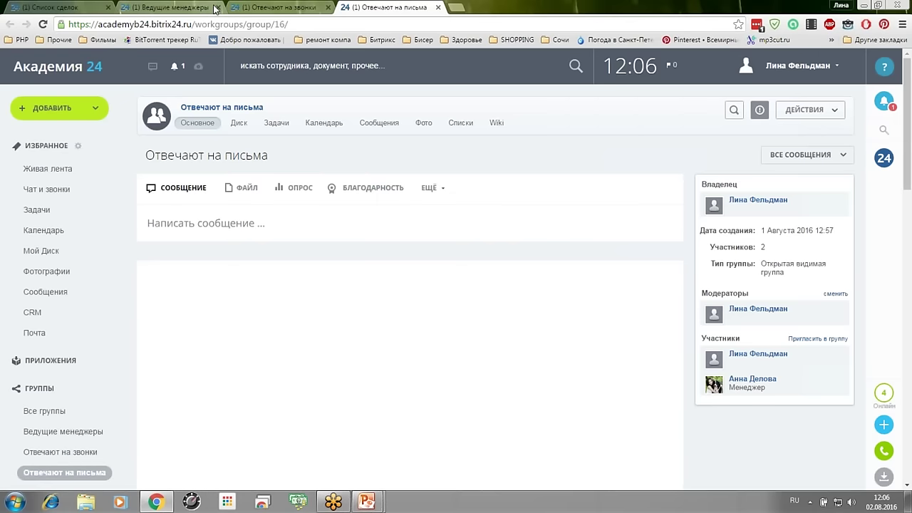
- Go from the deal list to the business processes in the CRM automation settings and start a new template for leads
{"action": "left_click", "coordinate": [47, 8]}
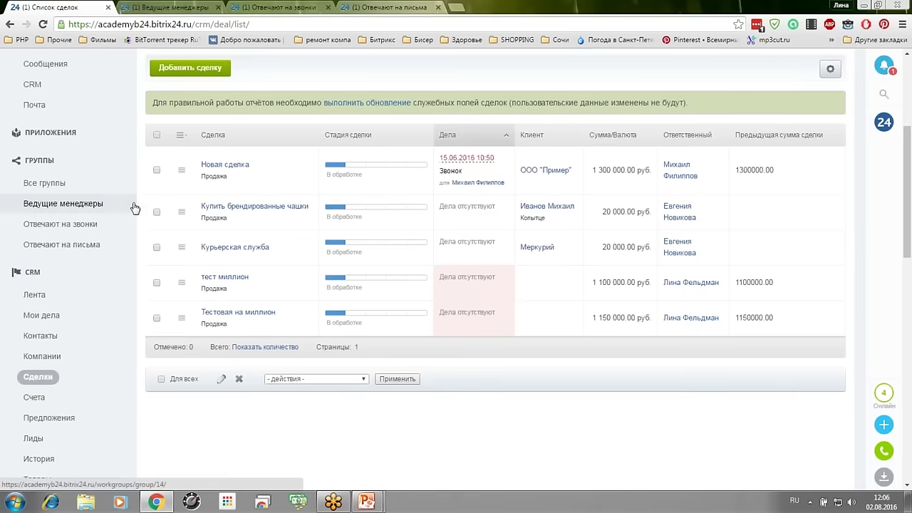
{"action": "scroll", "coordinate": [135, 207], "scroll_direction": "up", "scroll_amount": 4}
{"action": "left_click", "coordinate": [619, 164]}
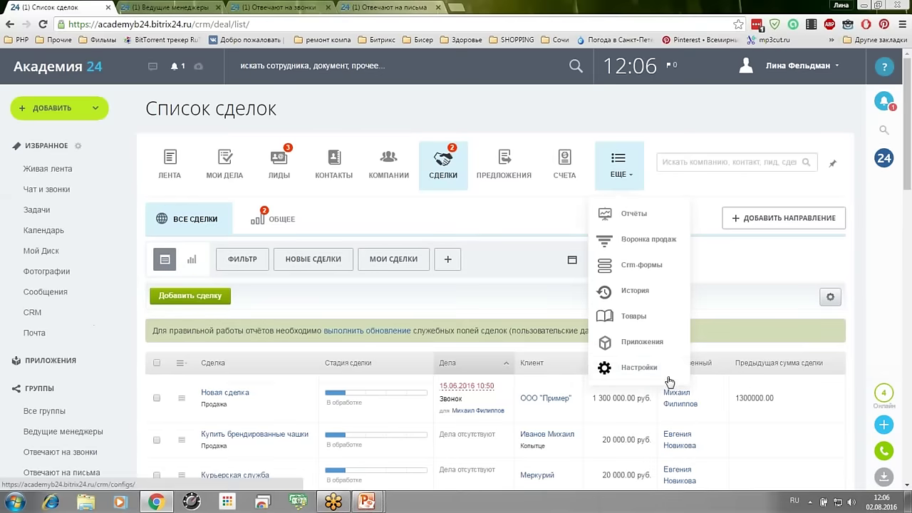
{"action": "left_click", "coordinate": [640, 368]}
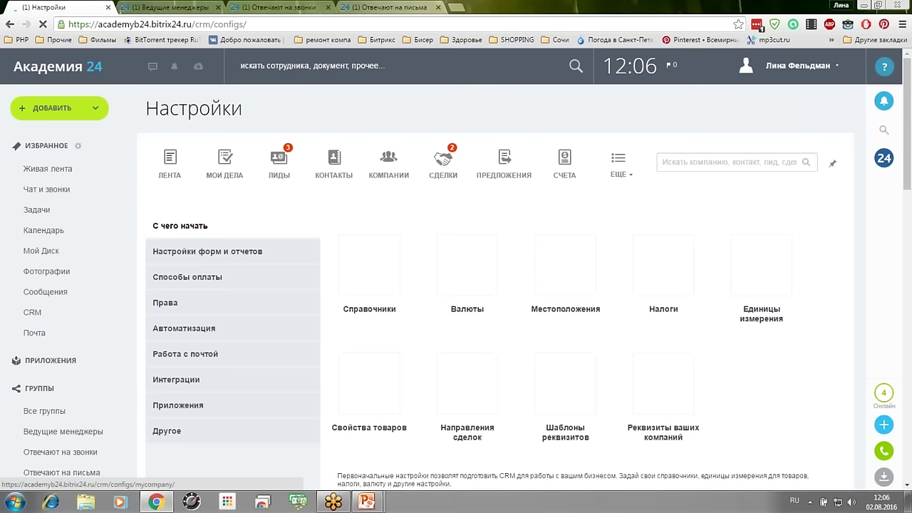
{"action": "left_click", "coordinate": [200, 329]}
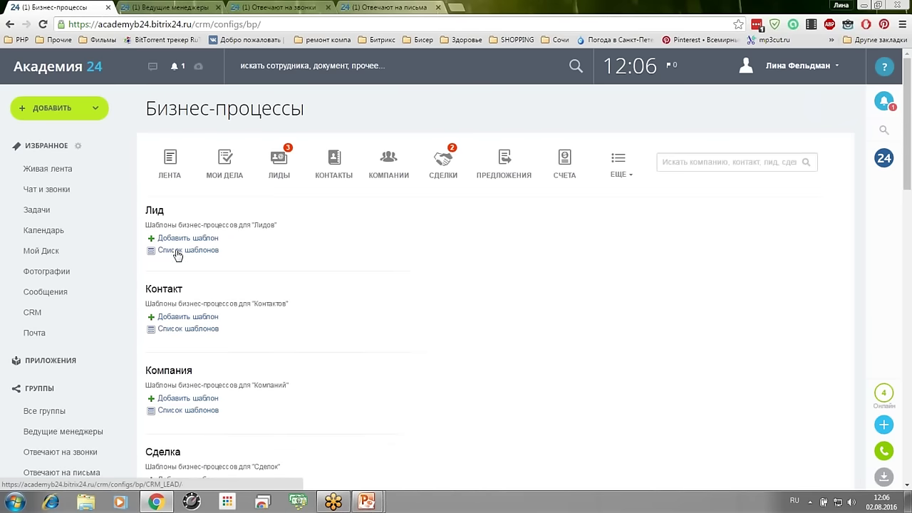
{"action": "left_click", "coordinate": [177, 240]}
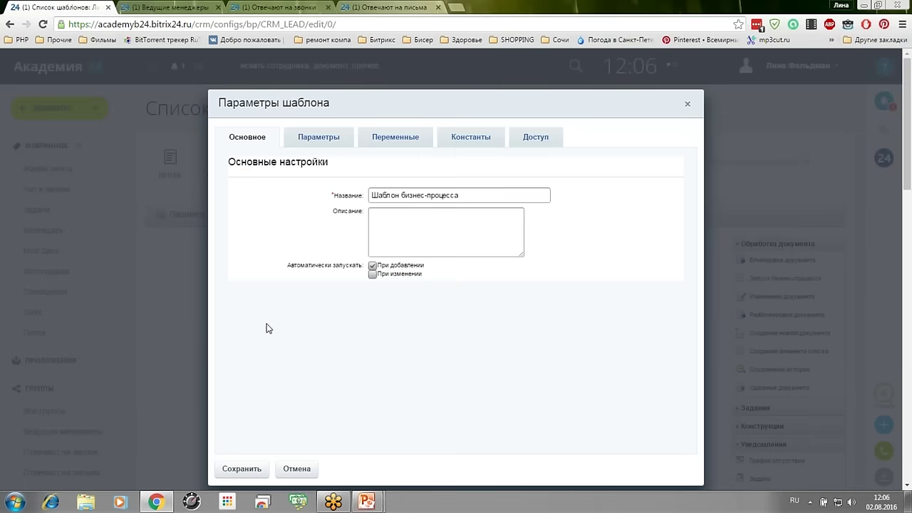
- Name the new lead template "Назначение ответственного" and save the template parameters
{"action": "left_click_drag", "start_coordinate": [468, 198], "coordinate": [311, 185]}
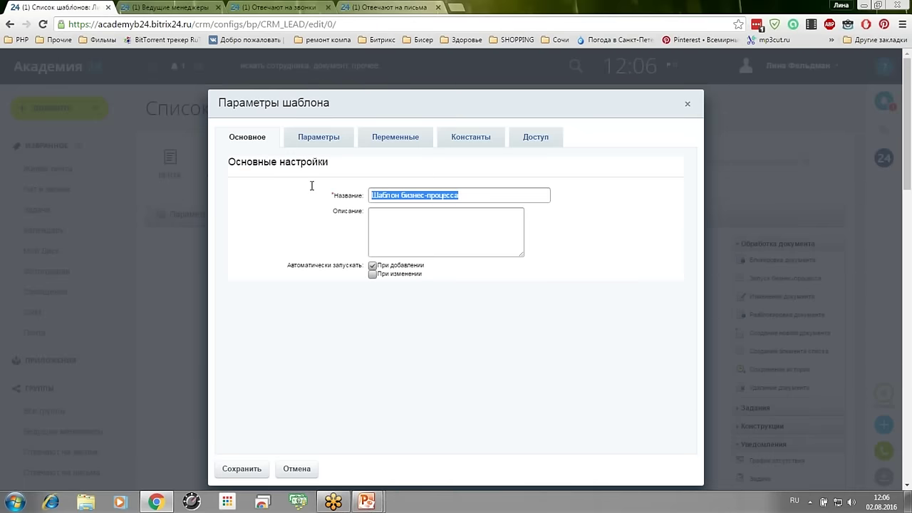
{"action": "type", "text": "Н"}
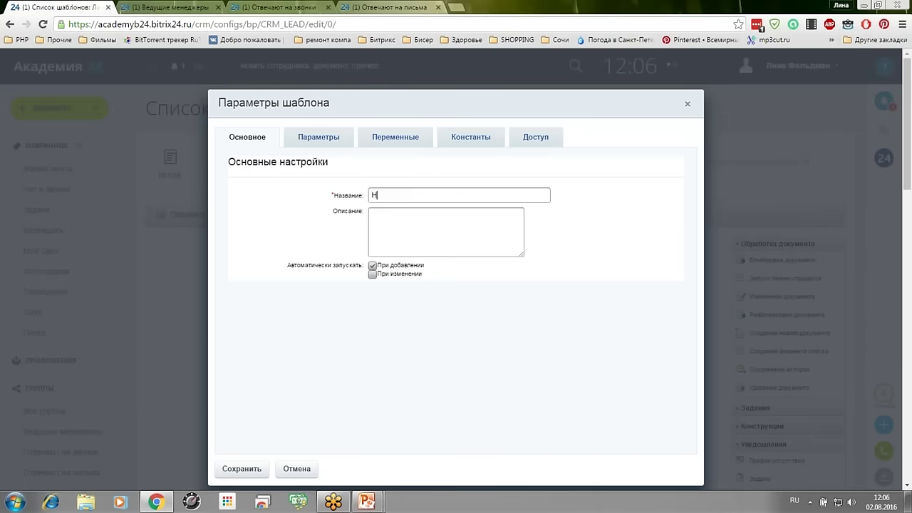
{"action": "type", "text": "азначение ответственного"}
{"action": "left_click", "coordinate": [242, 469]}
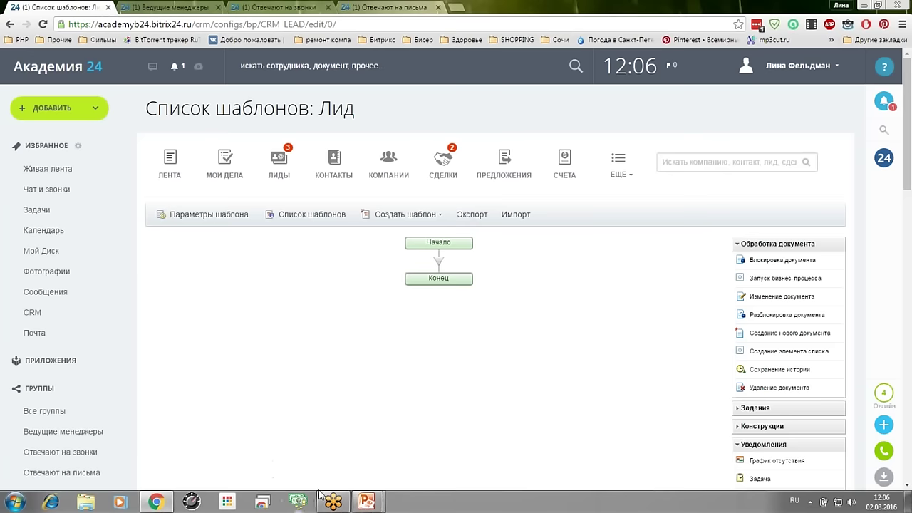
- Insert a "Условие" construct between the start and end of the process and title it "Сумма более миллиона"
{"action": "left_click", "coordinate": [741, 245]}
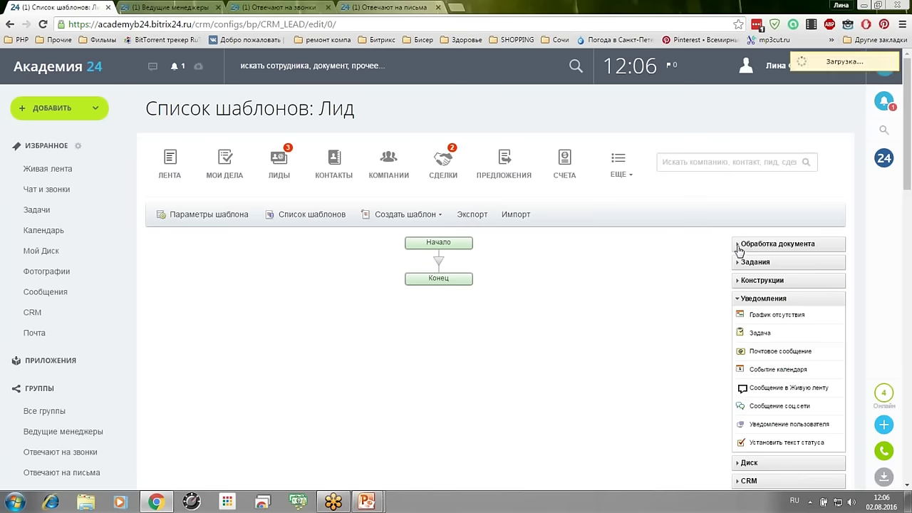
{"action": "left_click", "coordinate": [743, 282]}
{"action": "left_click_drag", "start_coordinate": [746, 356], "coordinate": [439, 259]}
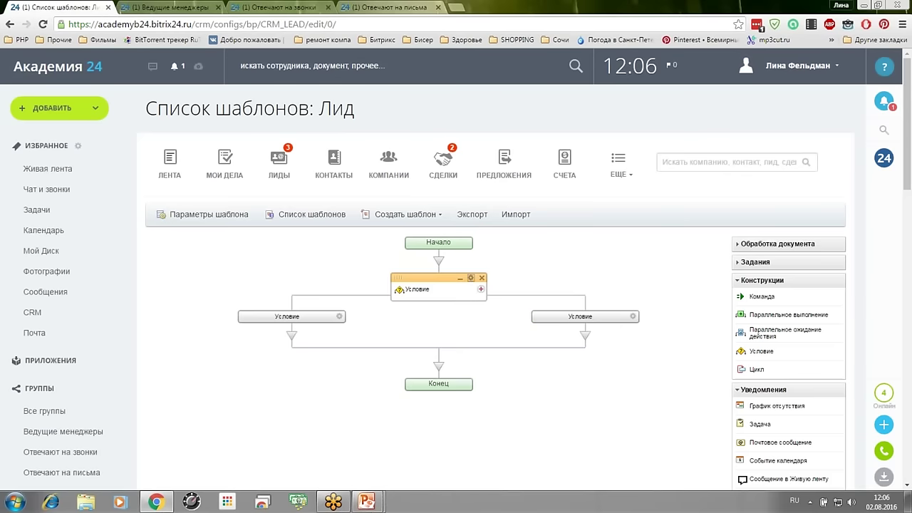
{"action": "left_click", "coordinate": [473, 283]}
{"action": "left_click_drag", "start_coordinate": [471, 183], "coordinate": [360, 196]}
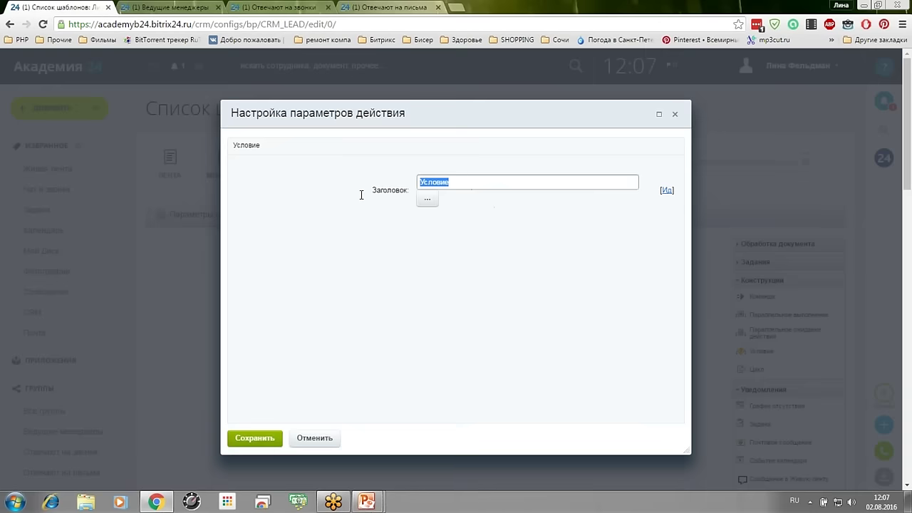
{"action": "type", "text": "Сумма более миллиона"}
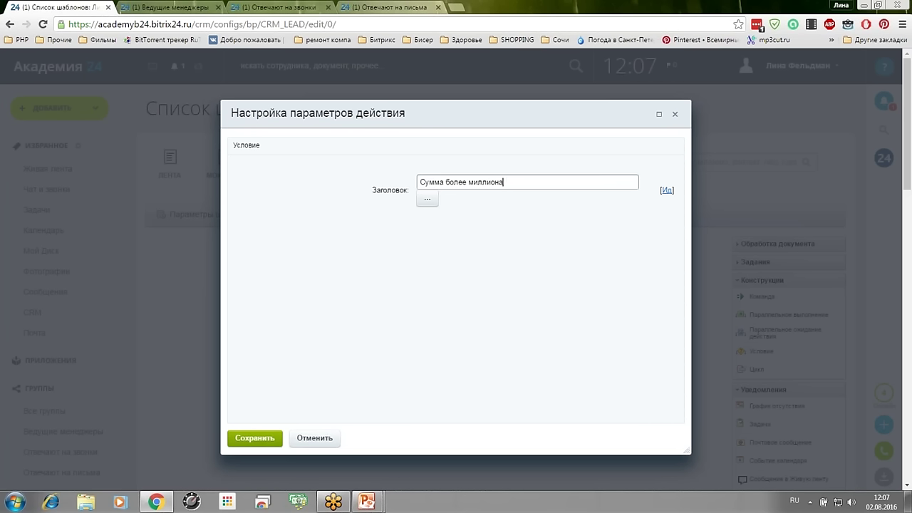
{"action": "left_click", "coordinate": [254, 438]}
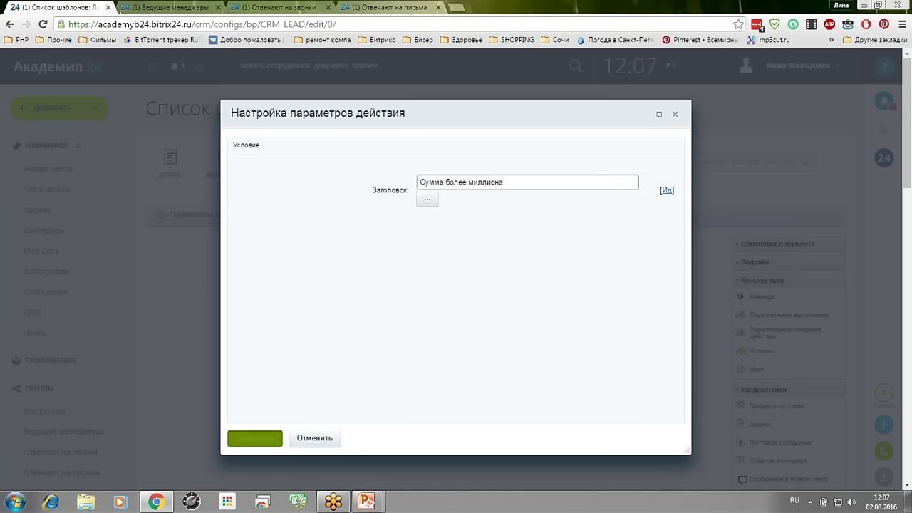
- Title the first condition branch "Да" and make it apply when the document field "Возможная сумма сделки" is "больше" 1000000
{"action": "left_click", "coordinate": [340, 316]}
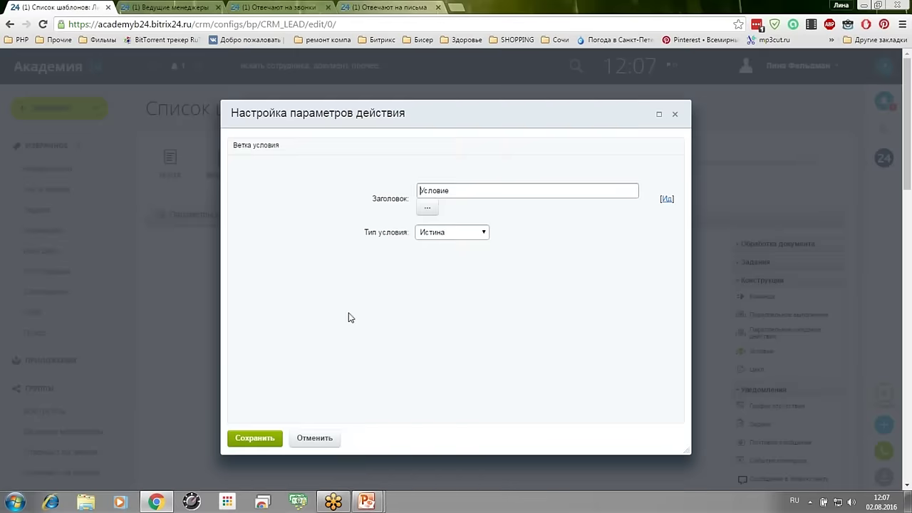
{"action": "left_click_drag", "start_coordinate": [468, 191], "coordinate": [280, 182]}
{"action": "type", "text": "Да"}
{"action": "left_click", "coordinate": [440, 232]}
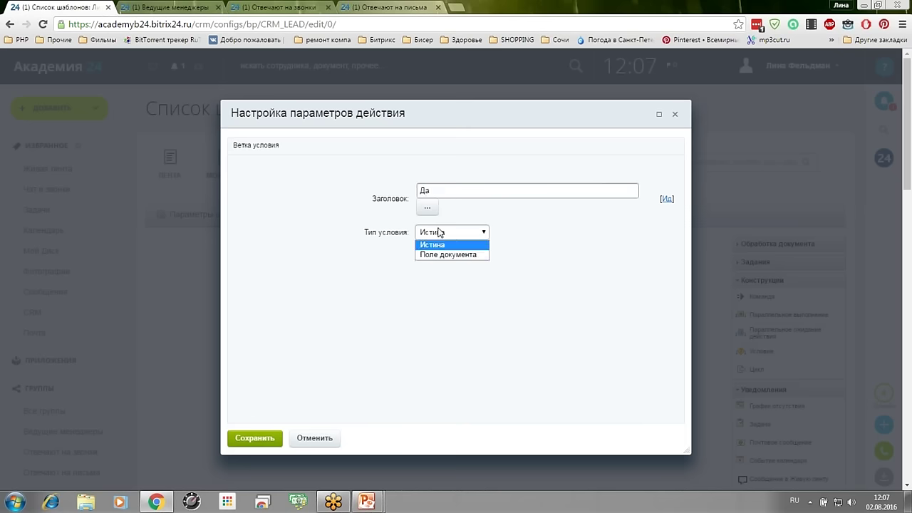
{"action": "left_click", "coordinate": [440, 255]}
{"action": "left_click", "coordinate": [439, 256]}
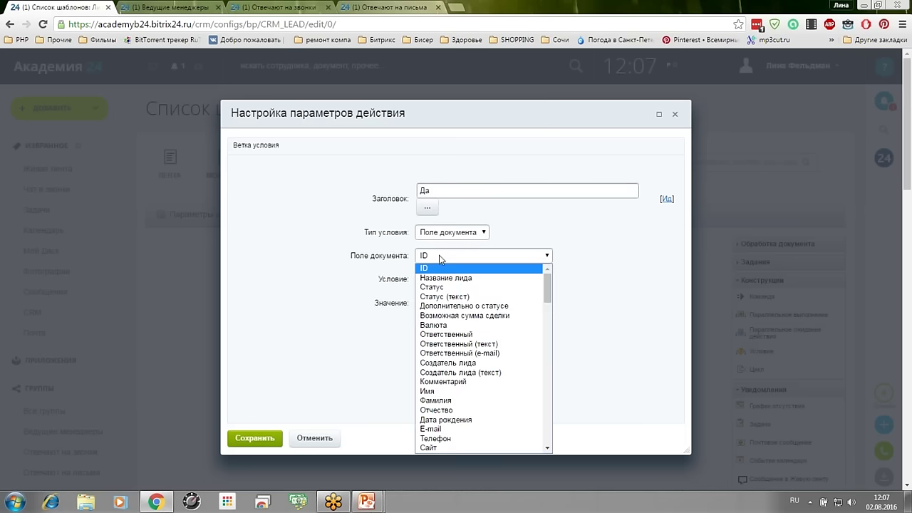
{"action": "left_click", "coordinate": [456, 315]}
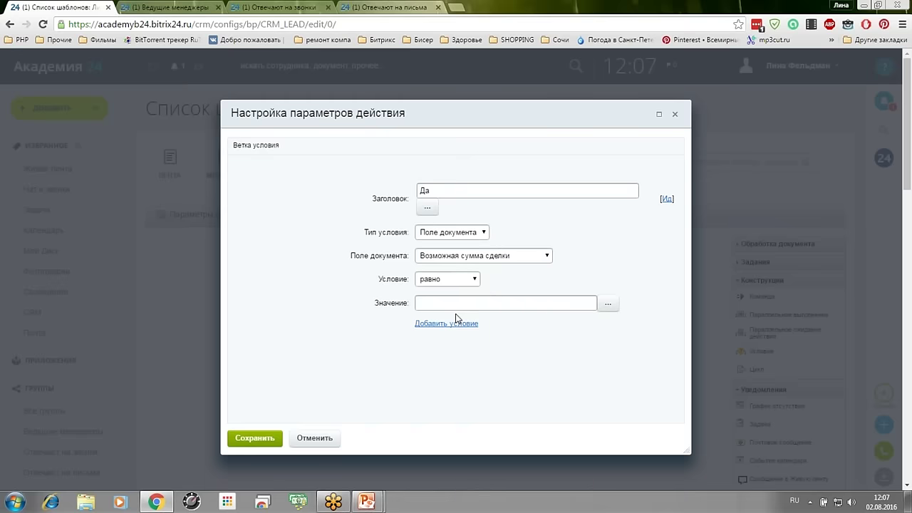
{"action": "left_click", "coordinate": [456, 280]}
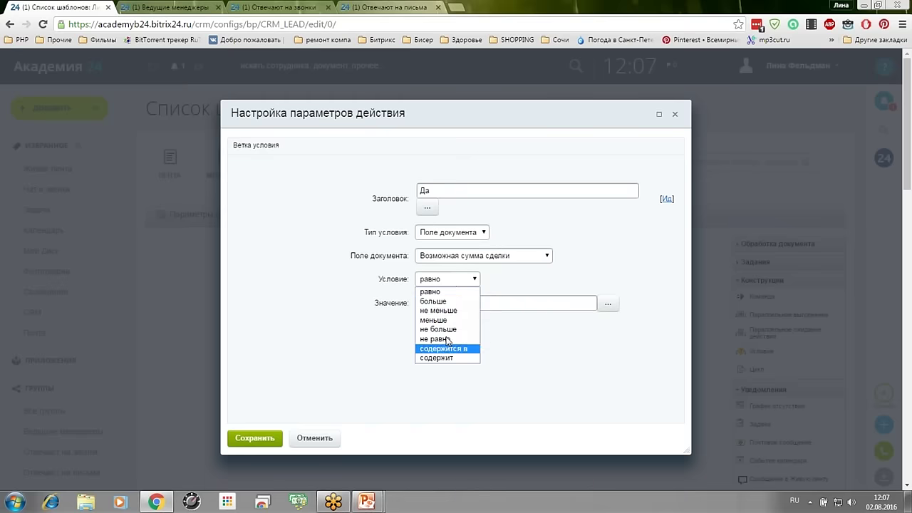
{"action": "left_click", "coordinate": [436, 301]}
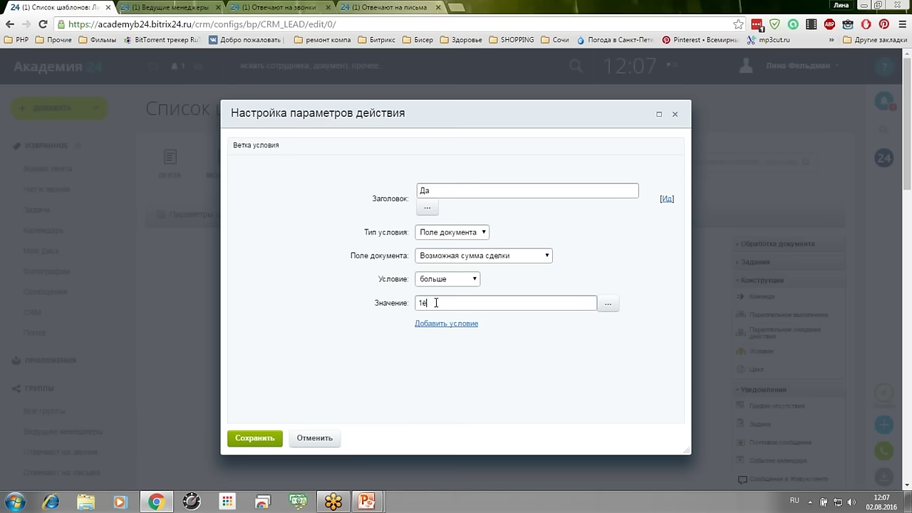
{"action": "type", "text": "100000"}
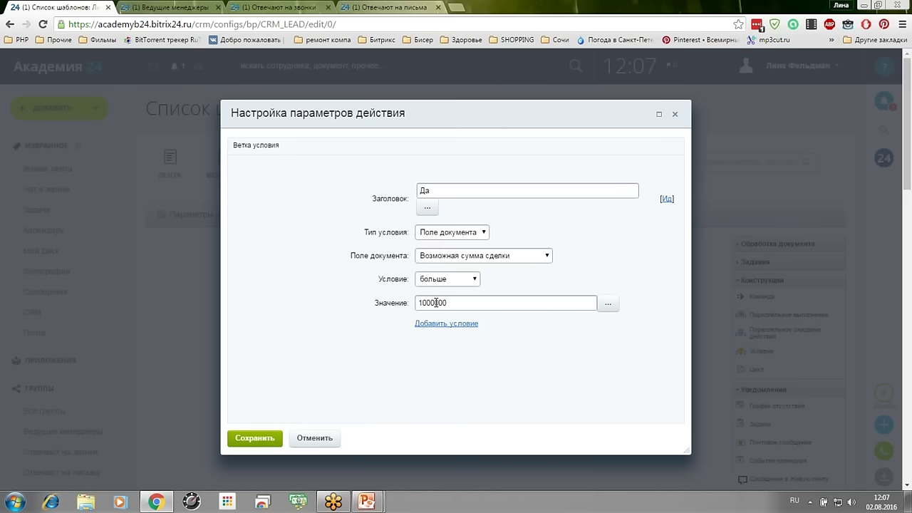
{"action": "left_click", "coordinate": [257, 438]}
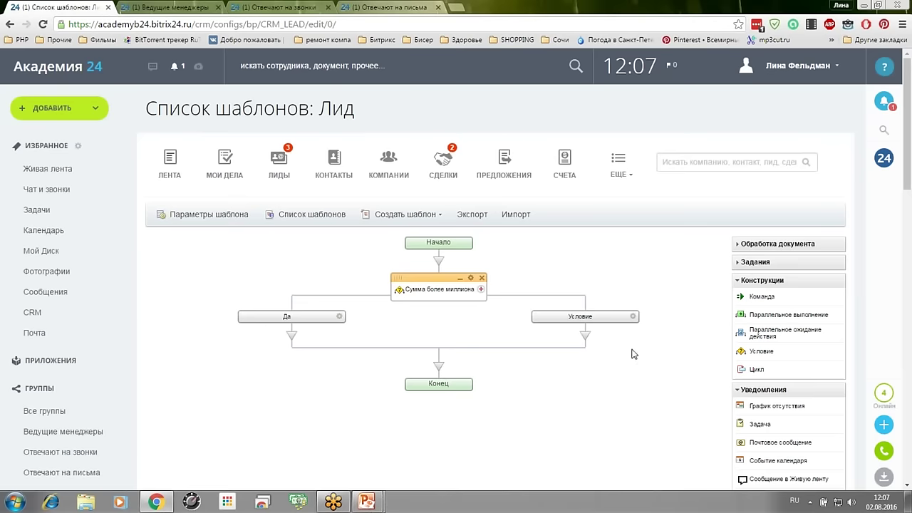
- Add a "Выбор сотрудника" action to the "Да" branch and title it "Выбор ведущего менеджера"
{"action": "left_click", "coordinate": [741, 284]}
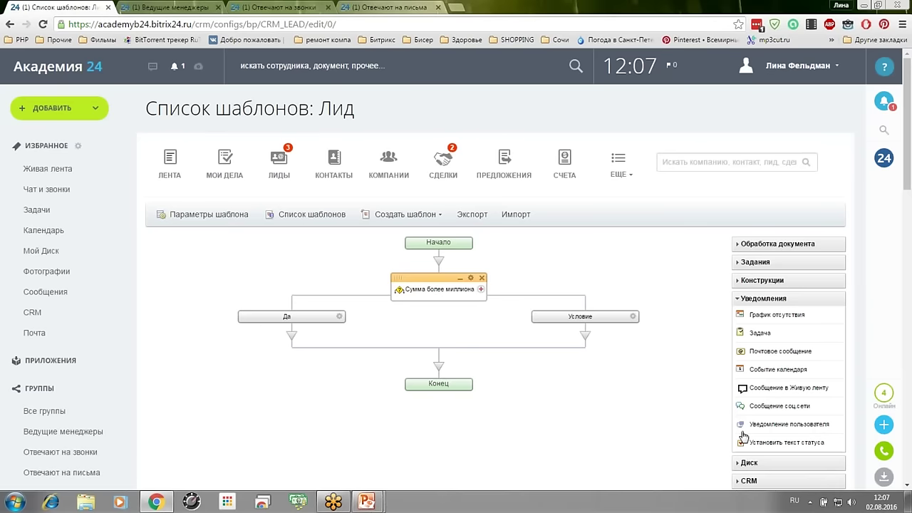
{"action": "scroll", "coordinate": [746, 427], "scroll_direction": "down", "scroll_amount": 3}
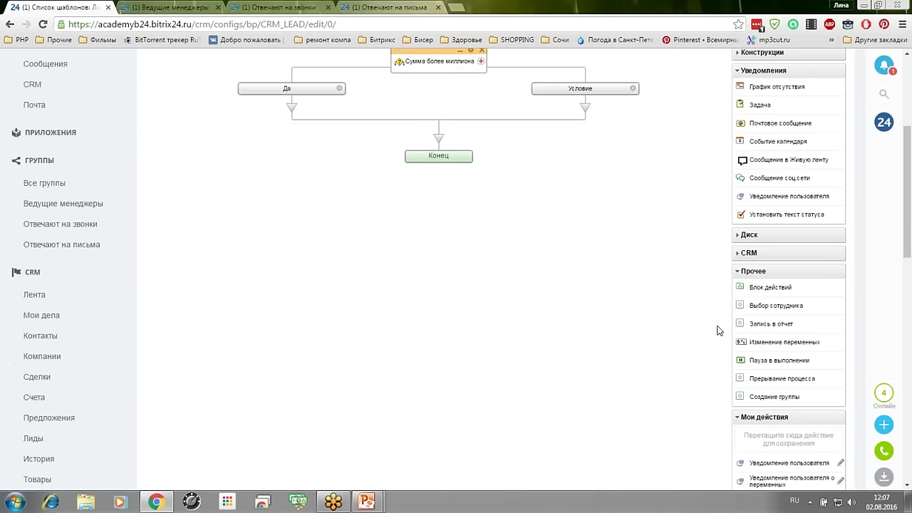
{"action": "left_click_drag", "start_coordinate": [776, 305], "coordinate": [292, 109]}
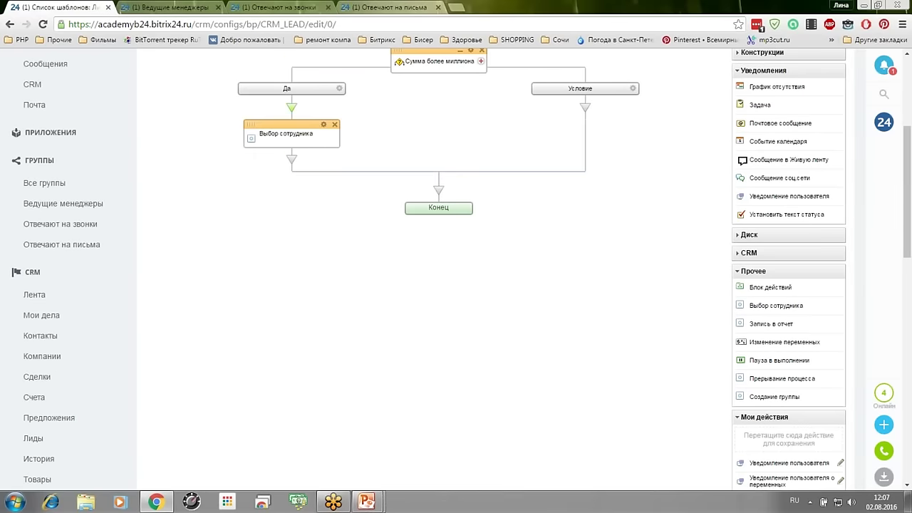
{"action": "left_click", "coordinate": [326, 125]}
{"action": "double_click", "coordinate": [448, 183]}
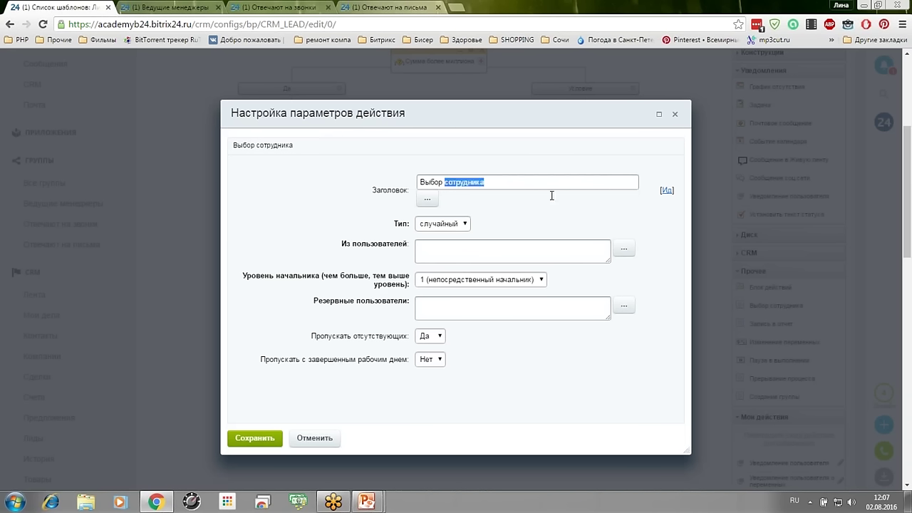
{"action": "type", "text": "ведущего менедже"}
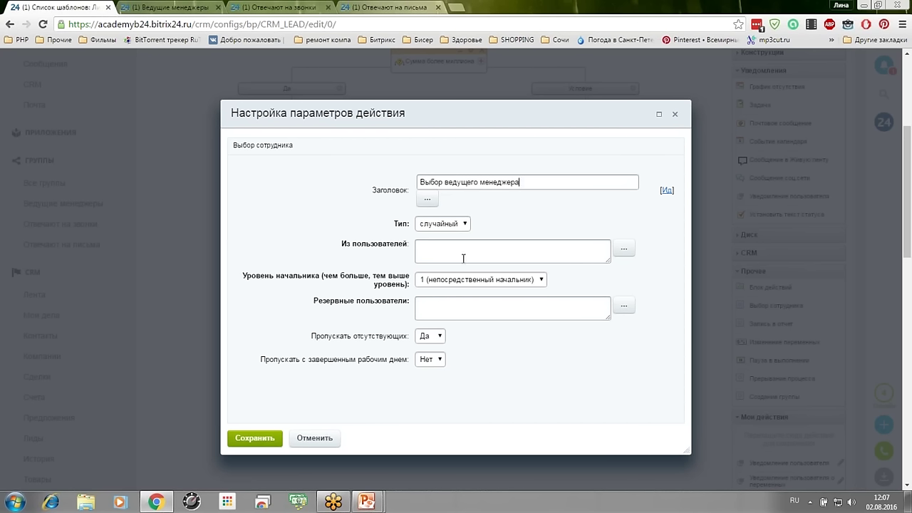
- Set the users to choose from to the social network group "Ведущие менеджеры: Все члены группы"
{"action": "left_click", "coordinate": [624, 248]}
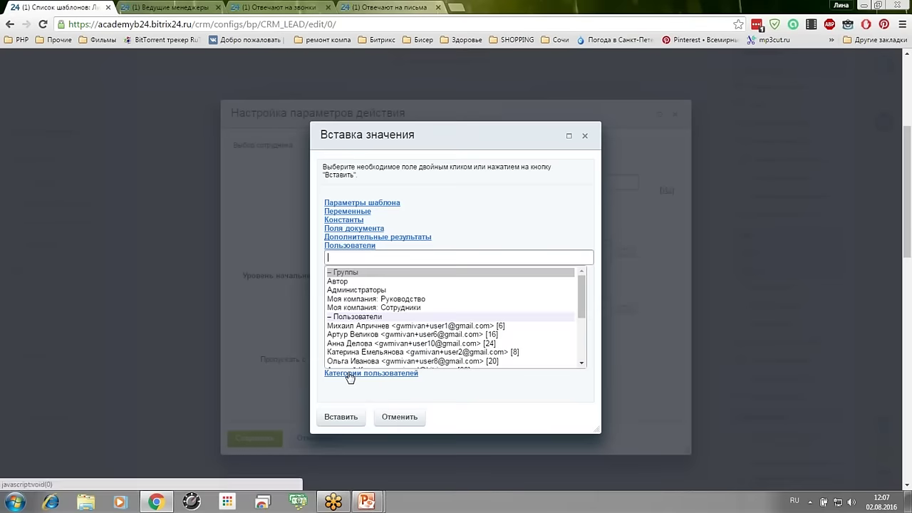
{"action": "left_click", "coordinate": [350, 375]}
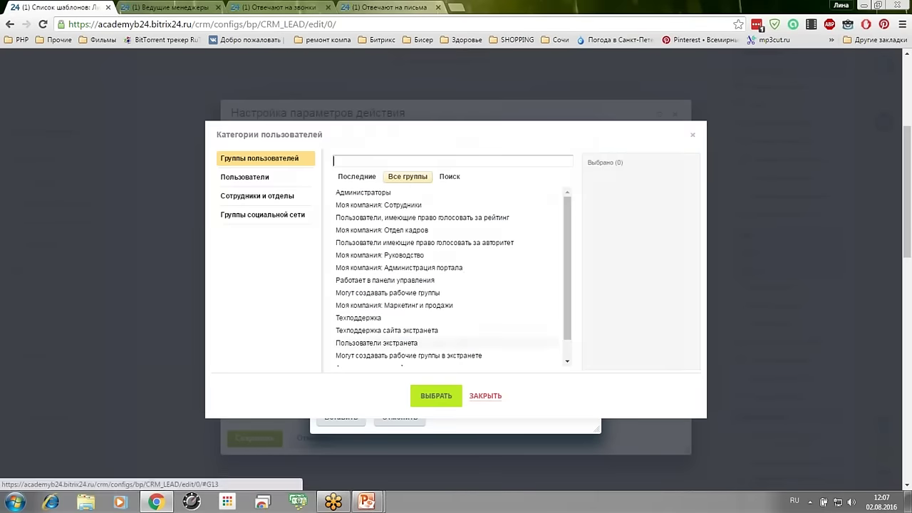
{"action": "left_click", "coordinate": [243, 216]}
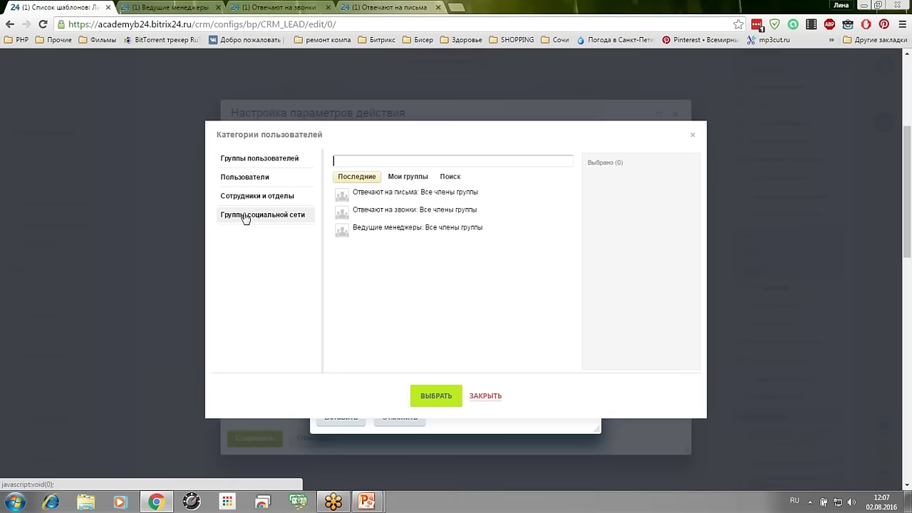
{"action": "left_click", "coordinate": [379, 230]}
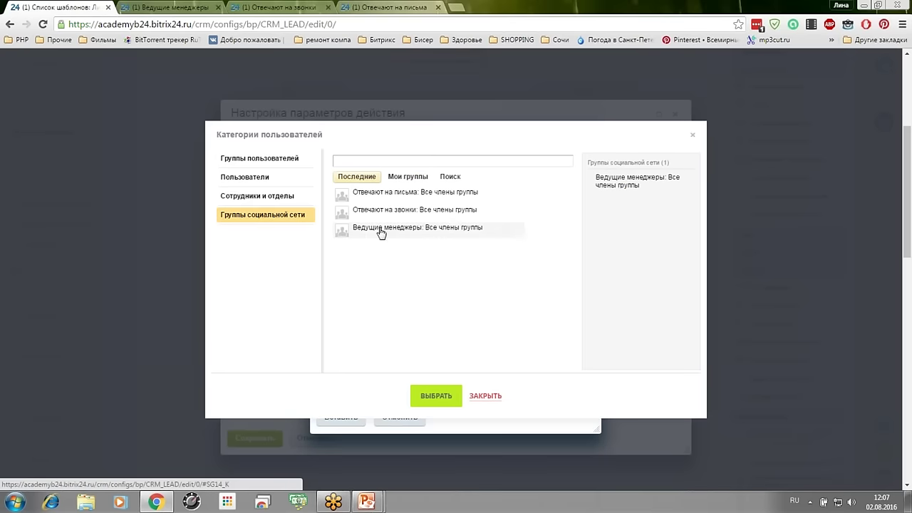
{"action": "left_click", "coordinate": [436, 396]}
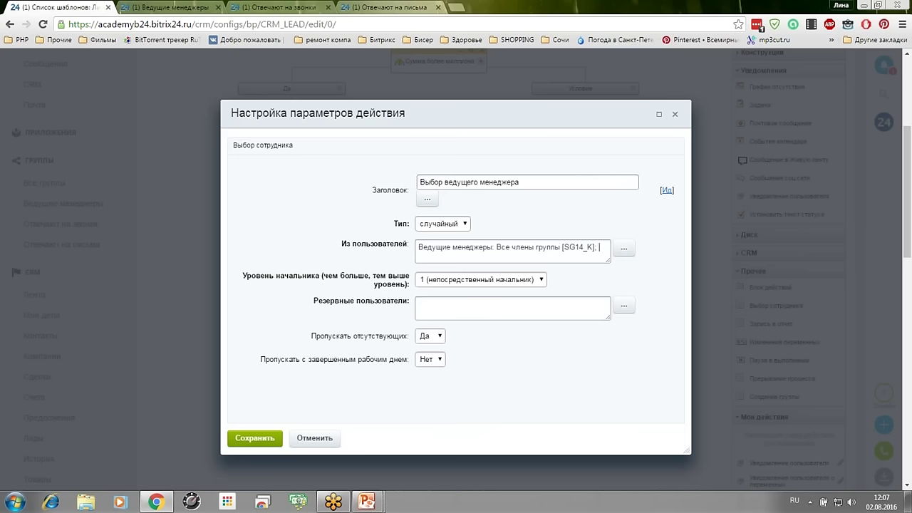
- Set "Пропускать отсутствующих" to "Нет", use the document field {=Document:ASSIGNED_BY_ID} for the reserve users, and save the action
{"action": "left_click", "coordinate": [436, 336]}
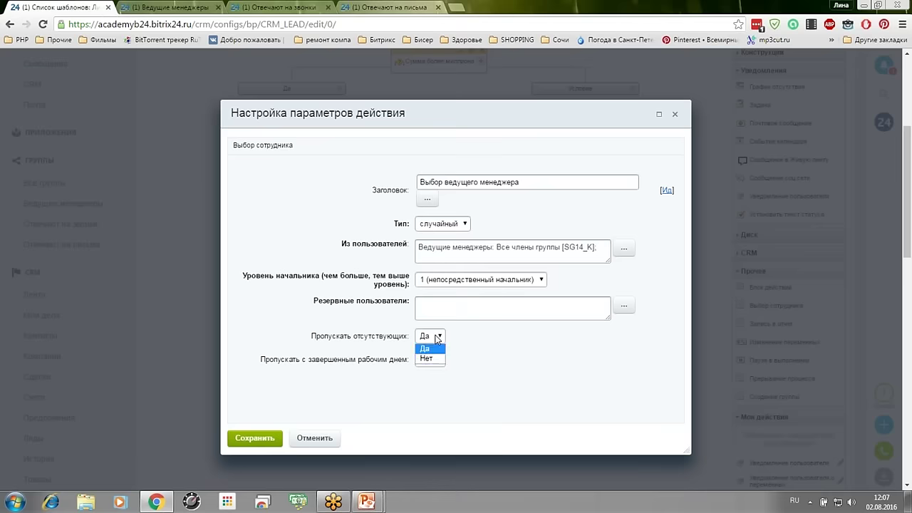
{"action": "left_click", "coordinate": [432, 358]}
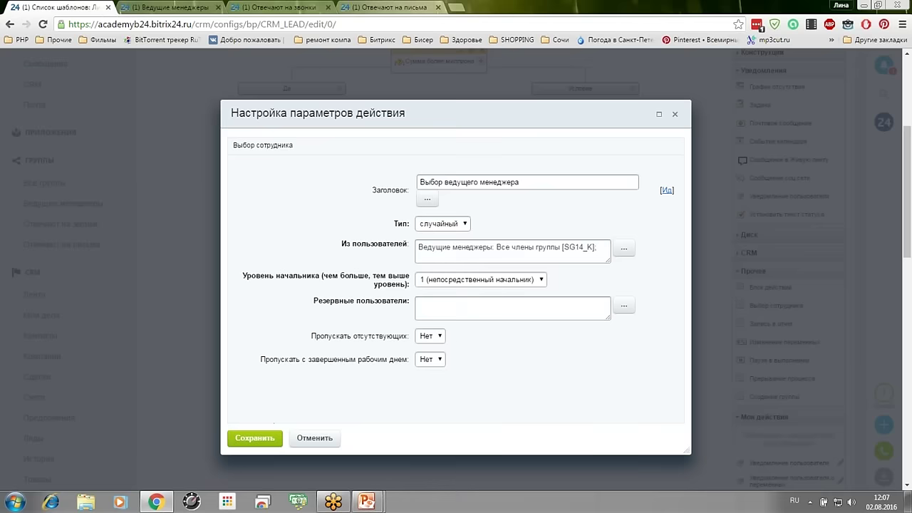
{"action": "left_click", "coordinate": [260, 435]}
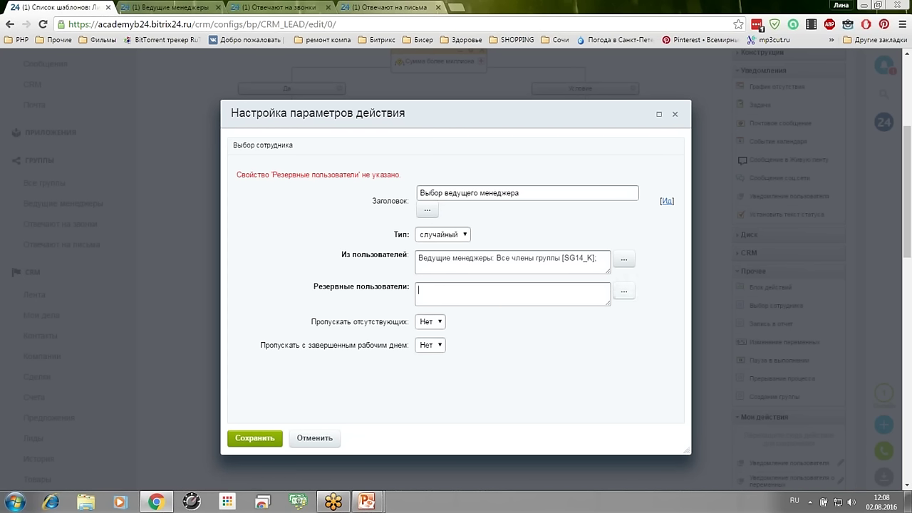
{"action": "left_click", "coordinate": [624, 291]}
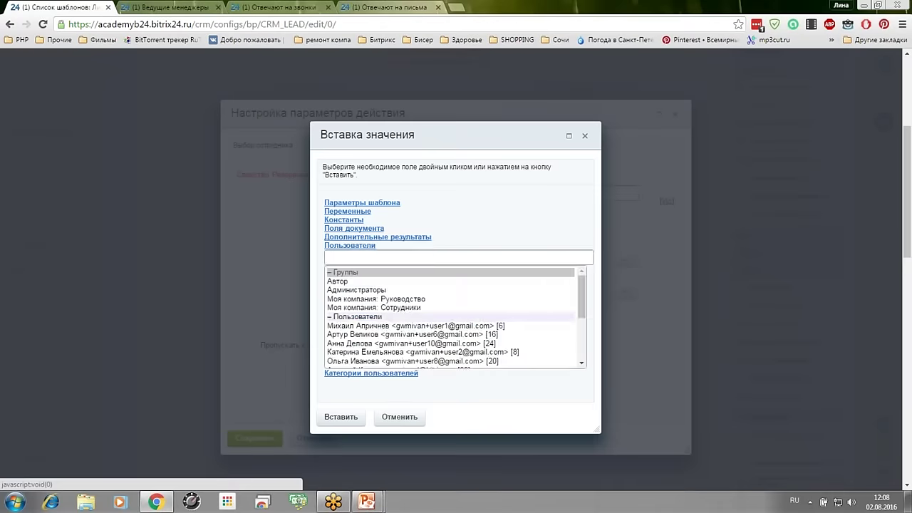
{"action": "left_click", "coordinate": [354, 228]}
{"action": "double_click", "coordinate": [353, 240]}
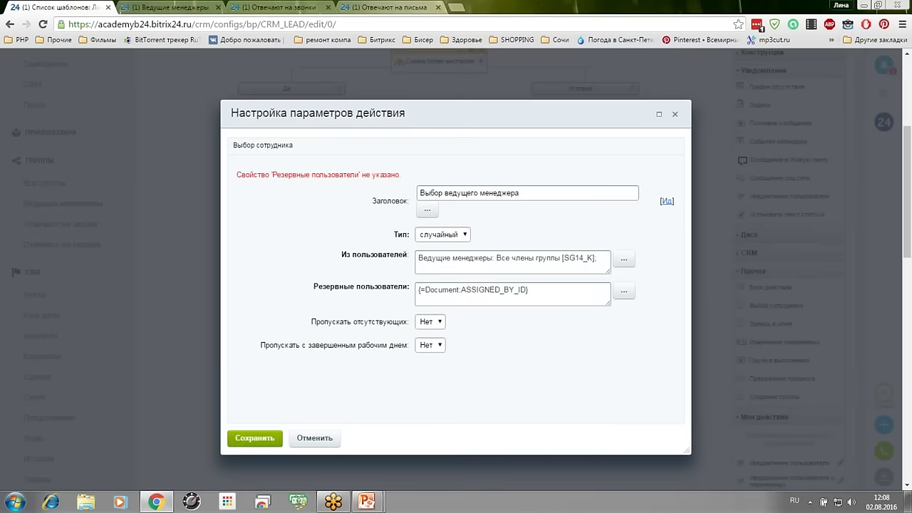
{"action": "left_click", "coordinate": [267, 438]}
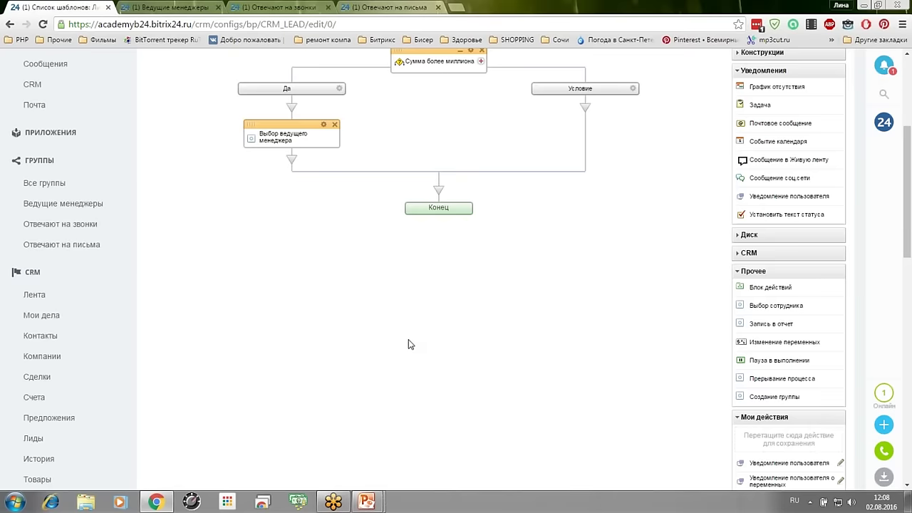
- Add an "Изменение документа" action after "Выбор ведущего менеджера" in the "Да" branch and title it "назначение ответственного"
{"action": "scroll", "coordinate": [409, 340], "scroll_direction": "up", "scroll_amount": 1}
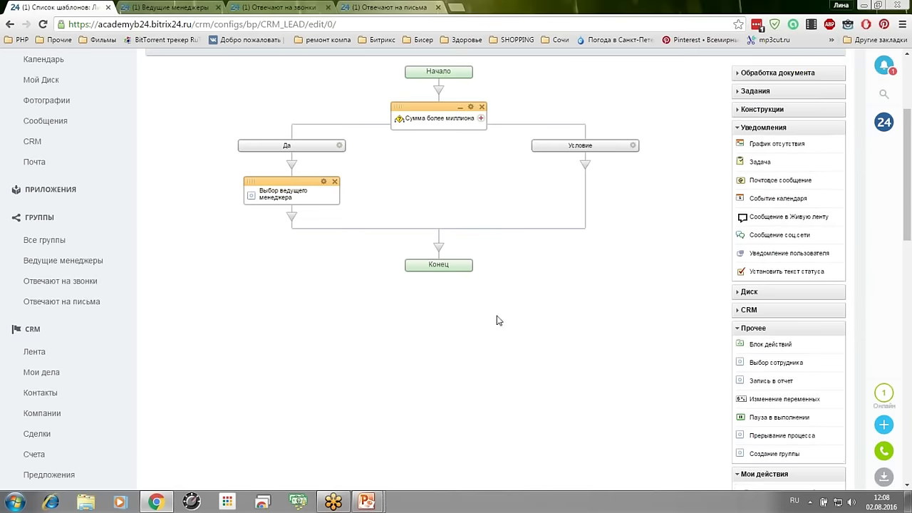
{"action": "left_click", "coordinate": [737, 73]}
{"action": "left_click_drag", "start_coordinate": [741, 126], "coordinate": [292, 218]}
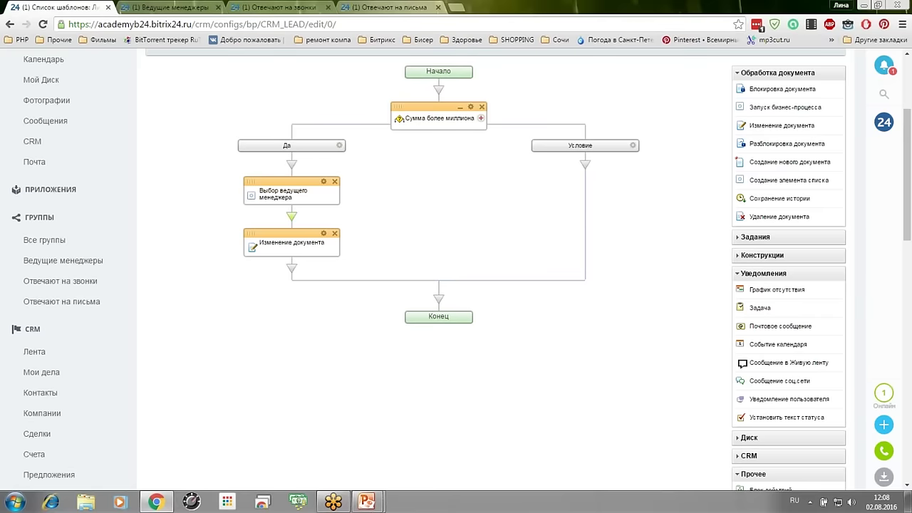
{"action": "left_click", "coordinate": [324, 234]}
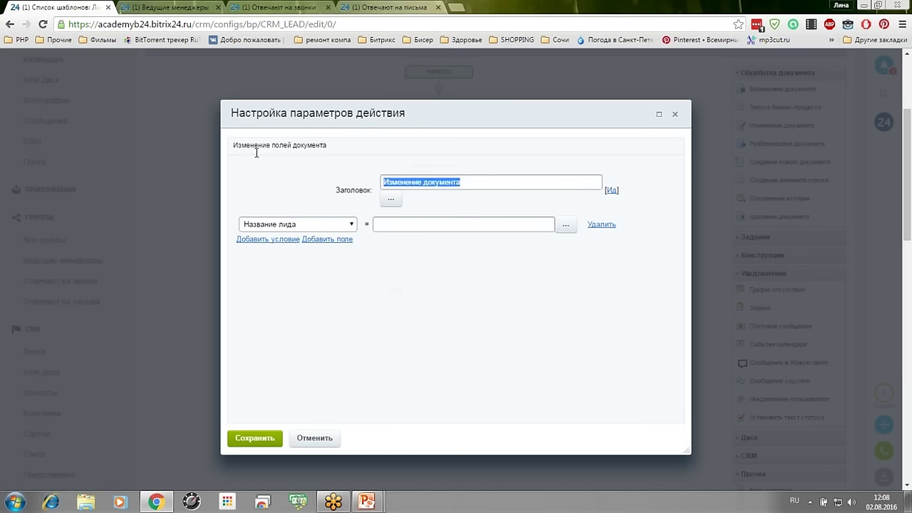
{"action": "type", "text": "наз"}
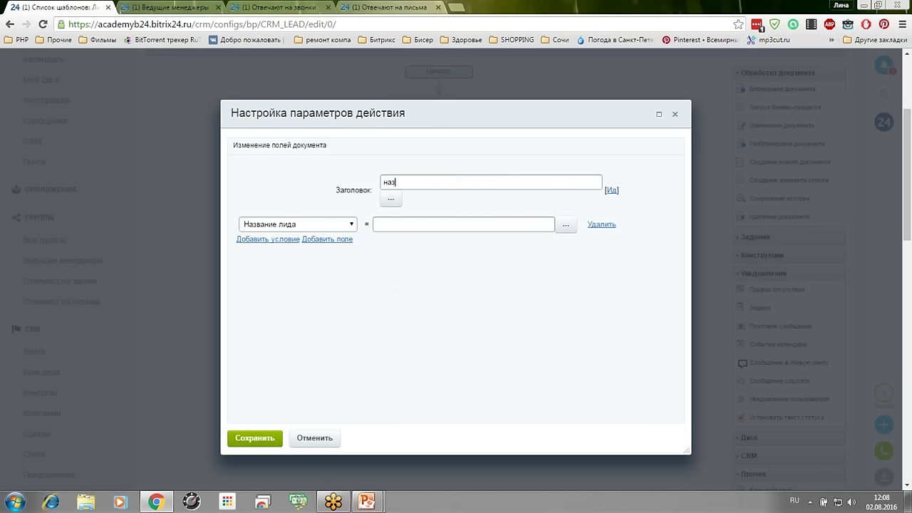
{"action": "type", "text": "начение ответственного"}
- Set the field "Ответственный" to the additional result "Выбранный сотрудник" of "Выбор ведущего менеджера" and save the action
{"action": "left_click", "coordinate": [263, 227]}
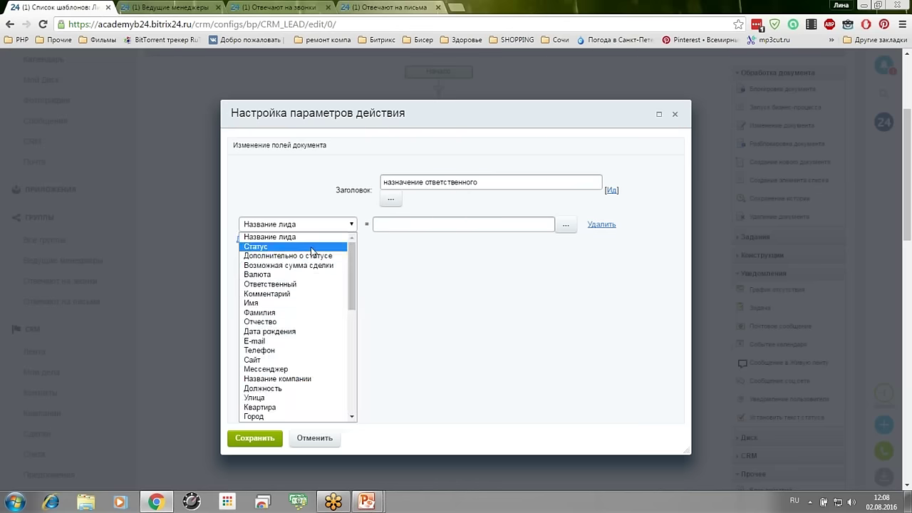
{"action": "left_click", "coordinate": [330, 284]}
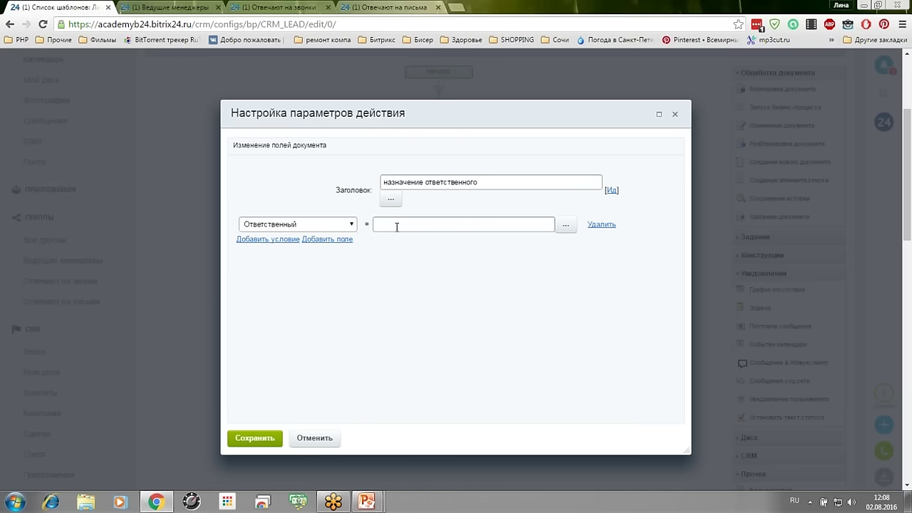
{"action": "left_click", "coordinate": [565, 224]}
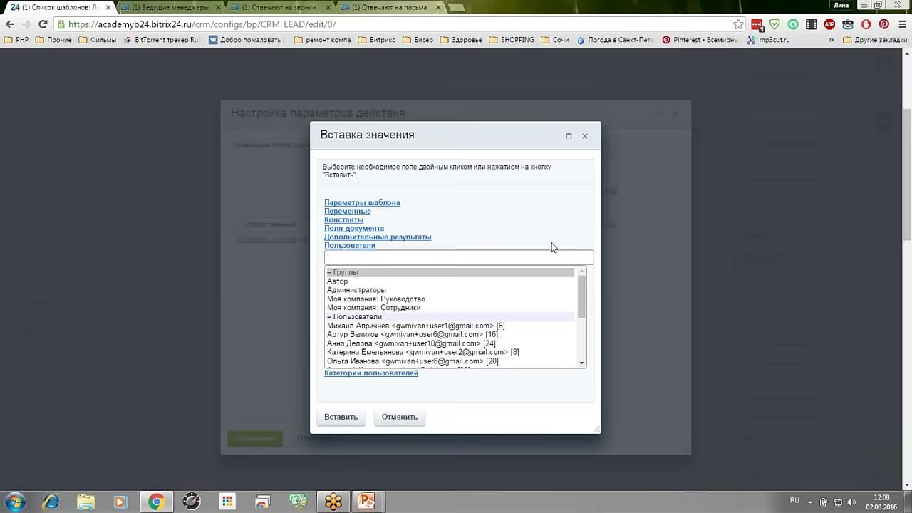
{"action": "left_click", "coordinate": [343, 241]}
{"action": "left_click", "coordinate": [363, 258]}
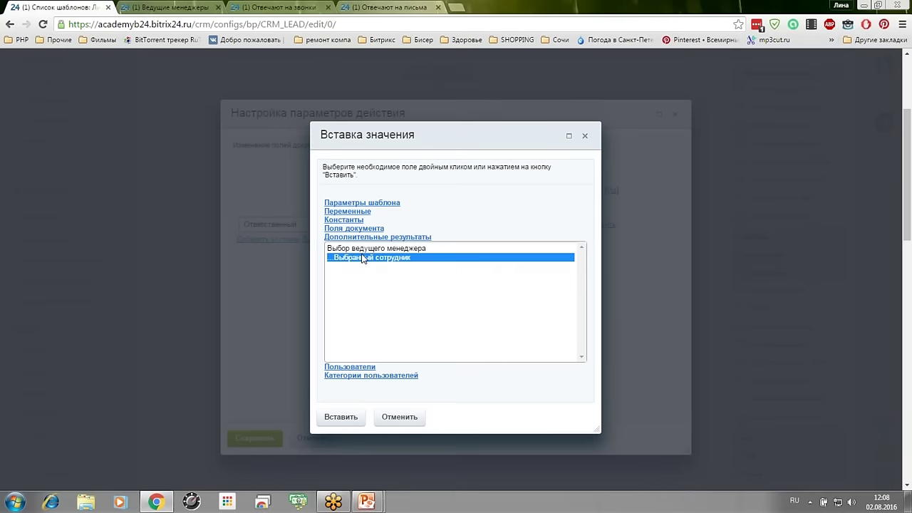
{"action": "left_click", "coordinate": [340, 417]}
{"action": "left_click", "coordinate": [254, 438]}
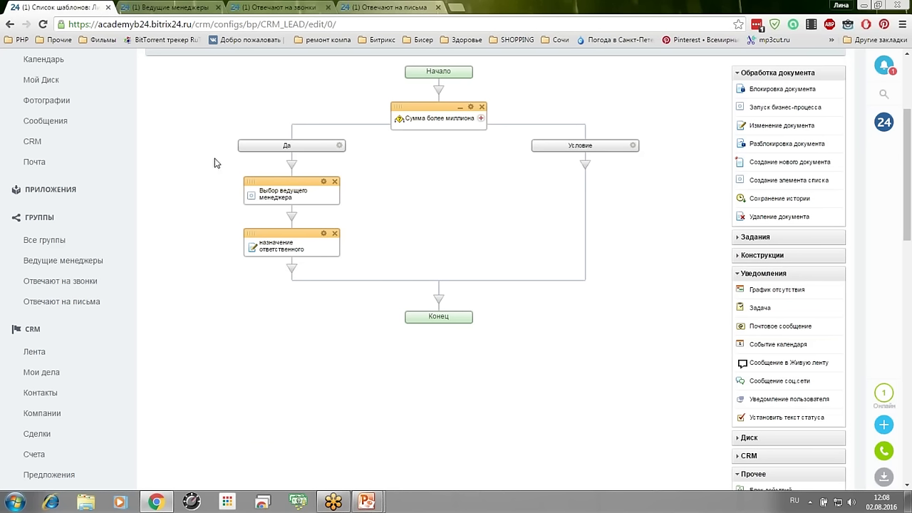
- Title the second branch of the "Сумма более миллиона" condition "нет" and save it
{"action": "left_click", "coordinate": [633, 146]}
{"action": "double_click", "coordinate": [493, 192]}
{"action": "type", "text": "Н"}
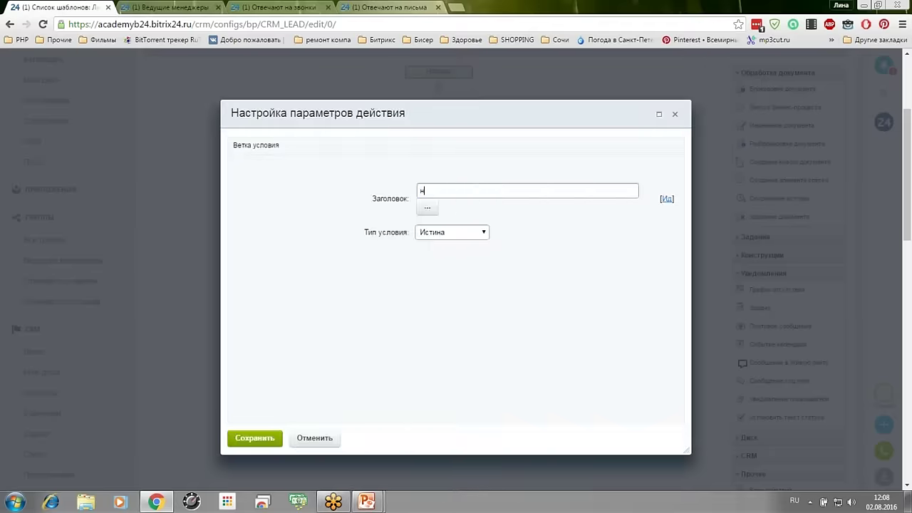
{"action": "type", "text": "ет"}
{"action": "left_click", "coordinate": [255, 437]}
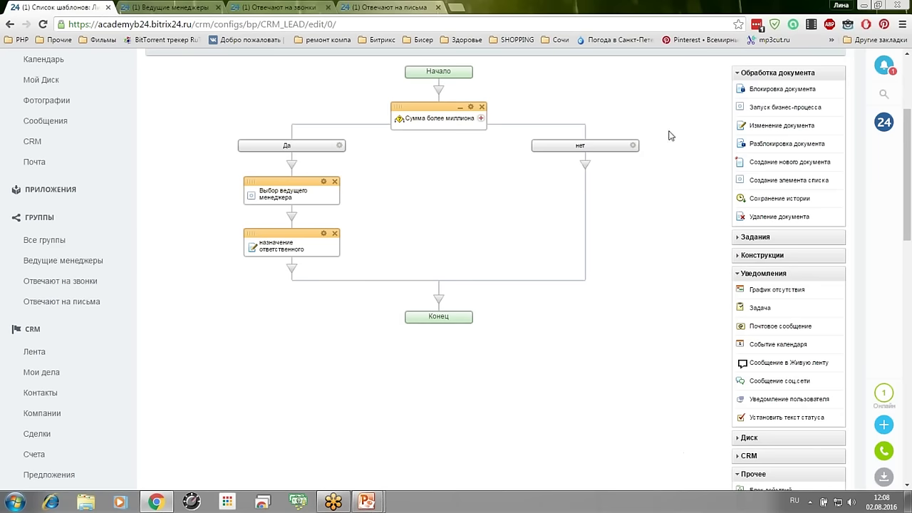
- Add a "Условие" construct to the "нет" branch and title it "Анализ источника"
{"action": "left_click", "coordinate": [739, 257]}
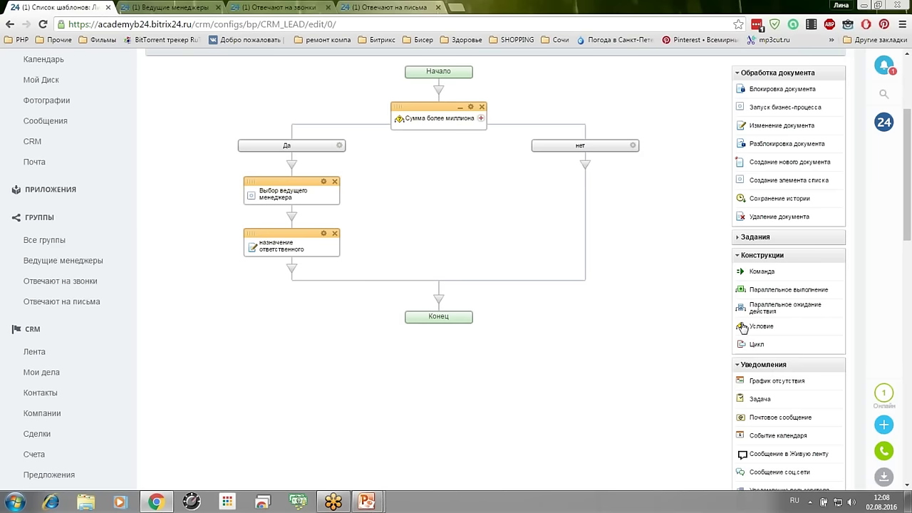
{"action": "left_click_drag", "start_coordinate": [743, 326], "coordinate": [585, 165]}
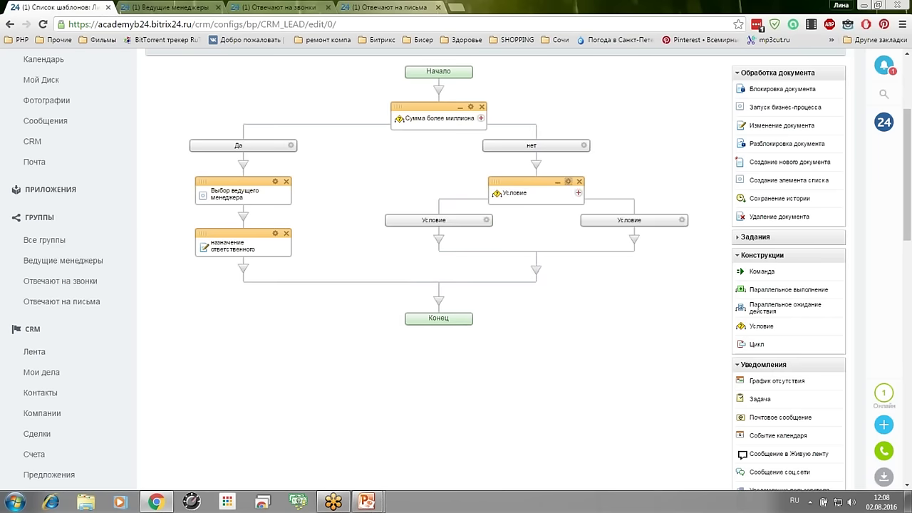
{"action": "left_click", "coordinate": [570, 181]}
{"action": "left_click_drag", "start_coordinate": [450, 183], "coordinate": [347, 189]}
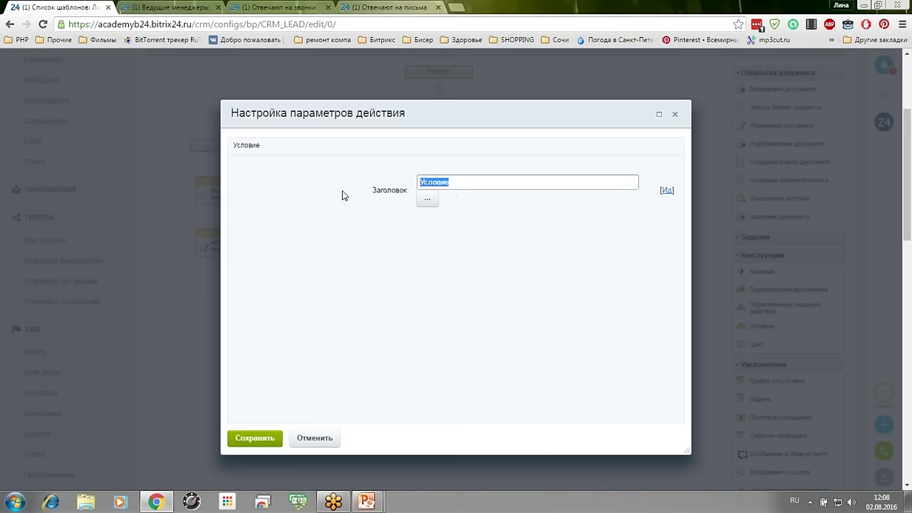
{"action": "type", "text": "Анализ источника"}
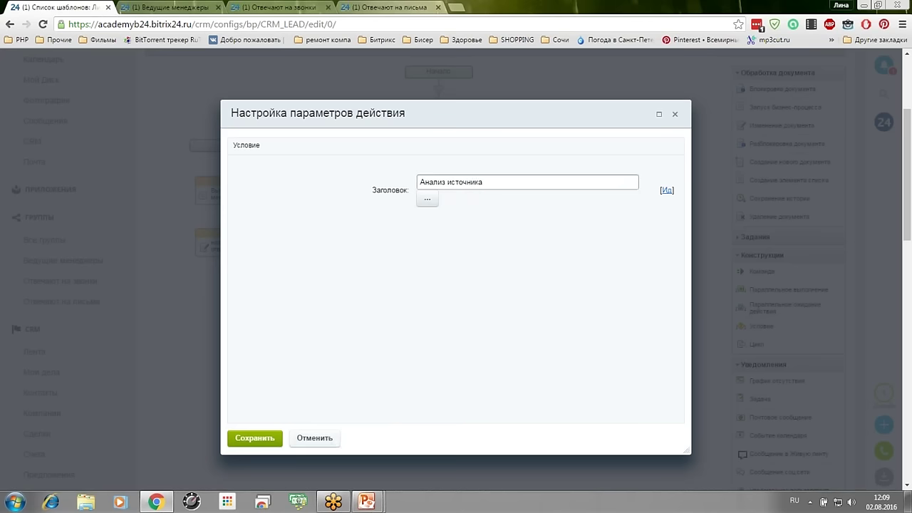
{"action": "left_click", "coordinate": [257, 439]}
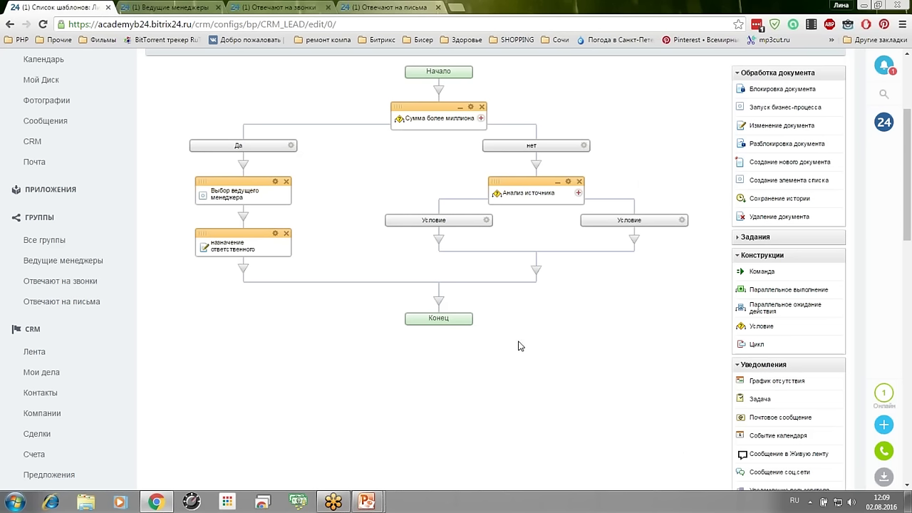
- Title the first branch of "Анализ источника" "Звонок" and set its condition type to "Поле документа"
{"action": "left_click", "coordinate": [488, 221]}
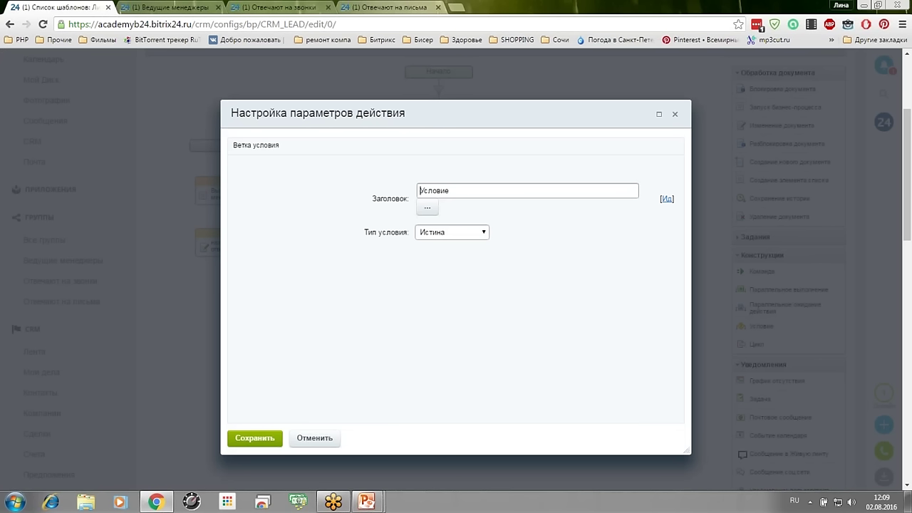
{"action": "left_click", "coordinate": [481, 233]}
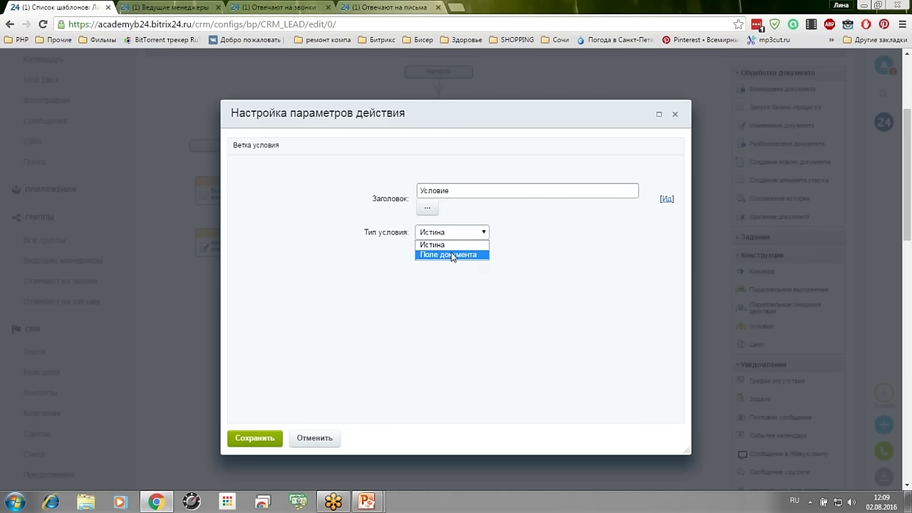
{"action": "left_click", "coordinate": [457, 189]}
{"action": "left_click_drag", "start_coordinate": [457, 189], "coordinate": [256, 213]}
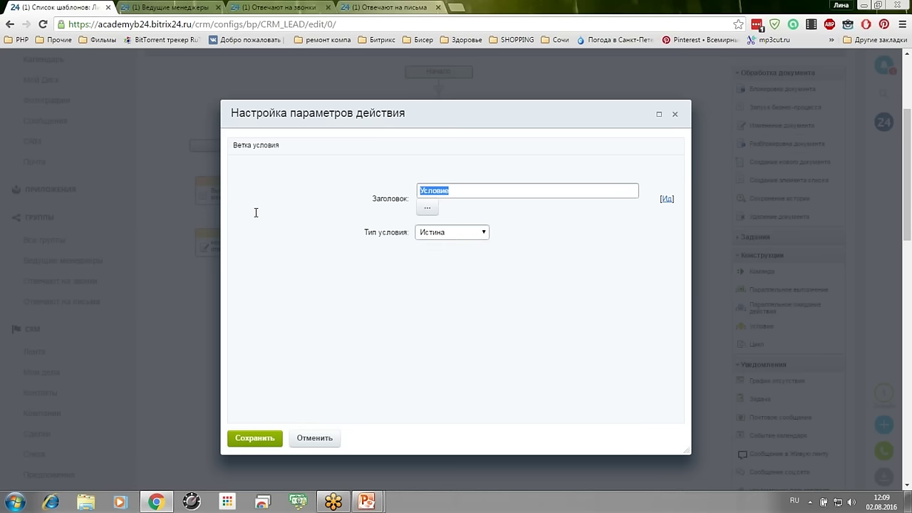
{"action": "type", "text": "Звонок"}
{"action": "left_click", "coordinate": [474, 235]}
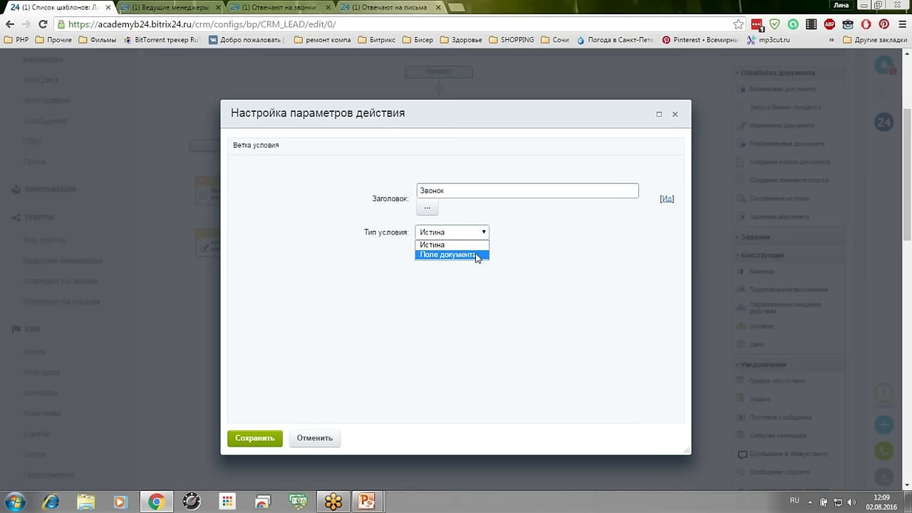
{"action": "left_click", "coordinate": [477, 255]}
- Make the "Звонок" branch apply when the document field "Источник" is "равно" "Звонок", and save it
{"action": "left_click", "coordinate": [477, 256]}
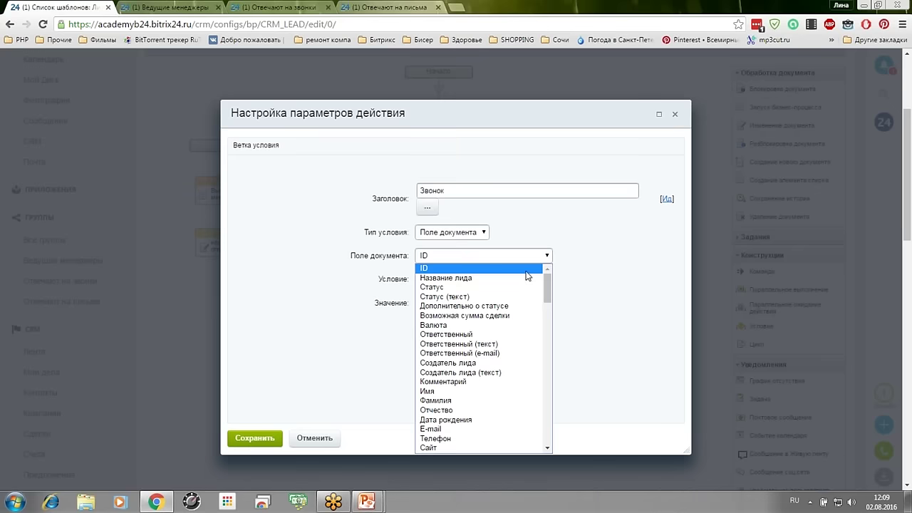
{"action": "left_click_drag", "start_coordinate": [547, 285], "coordinate": [549, 291]}
{"action": "scroll", "coordinate": [547, 293], "scroll_direction": "down", "scroll_amount": 3}
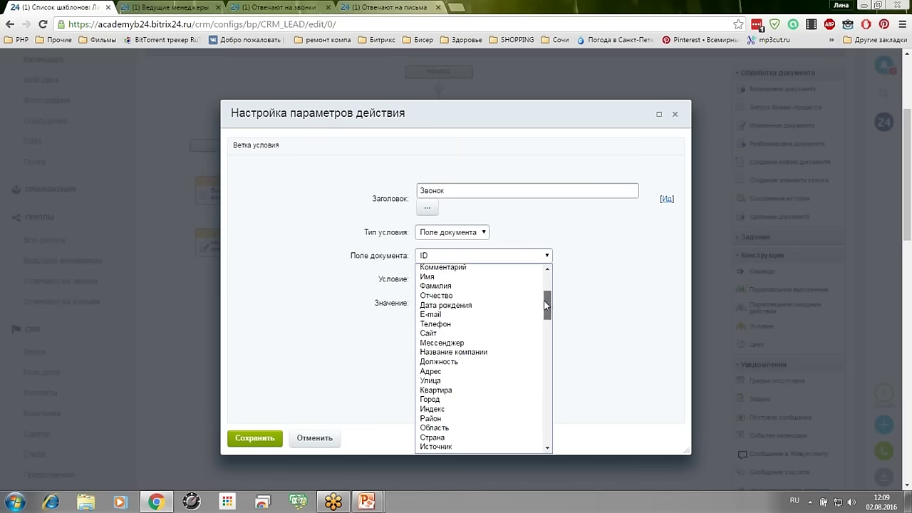
{"action": "left_click", "coordinate": [484, 410]}
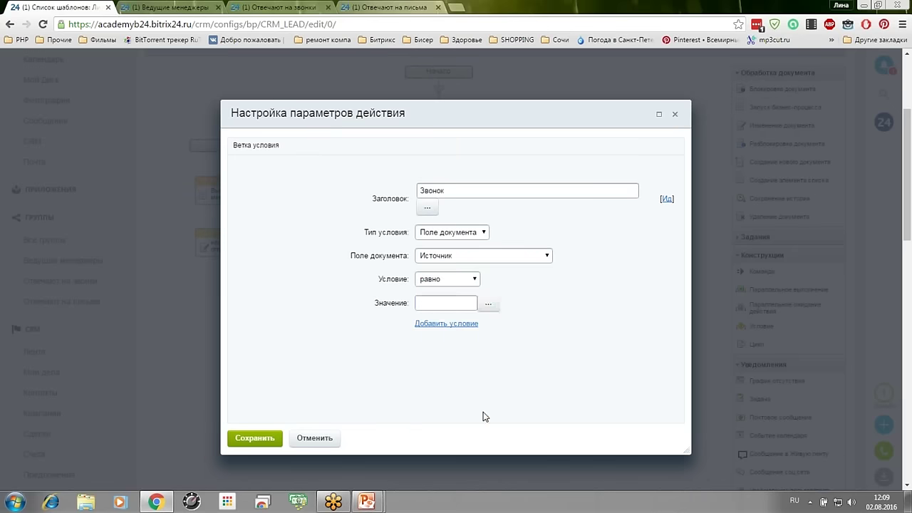
{"action": "left_click", "coordinate": [447, 305]}
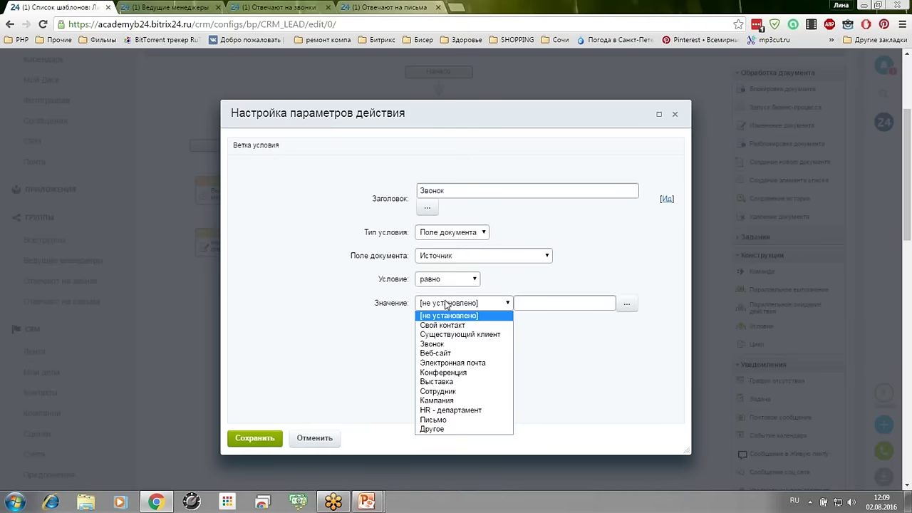
{"action": "left_click", "coordinate": [454, 344]}
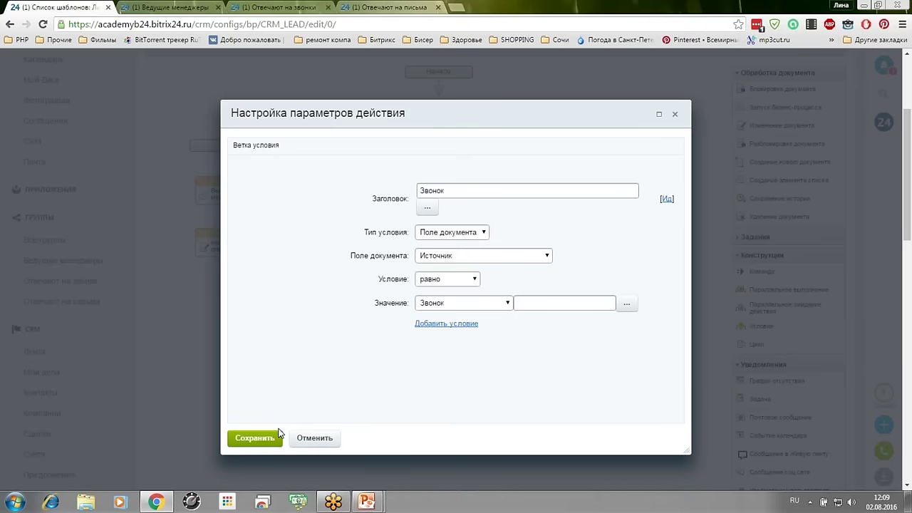
{"action": "left_click", "coordinate": [278, 436]}
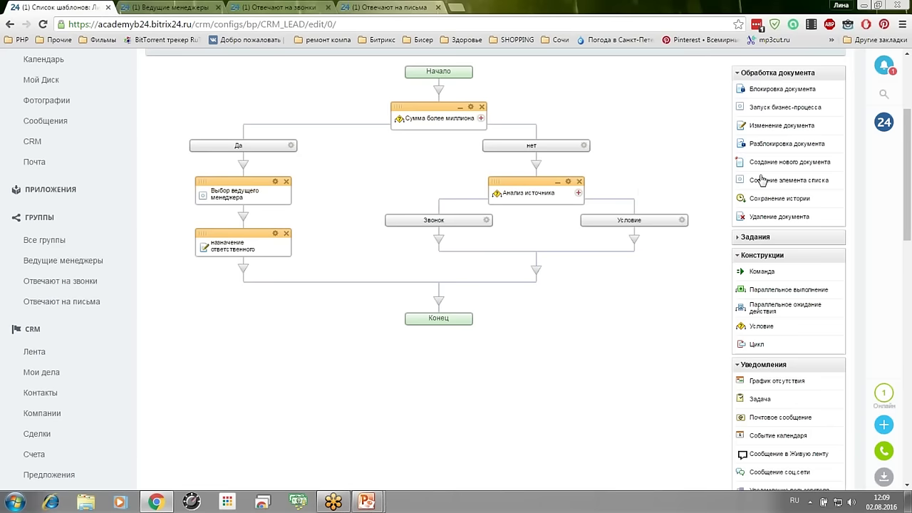
- Add a "Выбор сотрудника" action to the "Звонок" branch and title it "Выбор ответственного за звонки"
{"action": "left_click", "coordinate": [738, 255]}
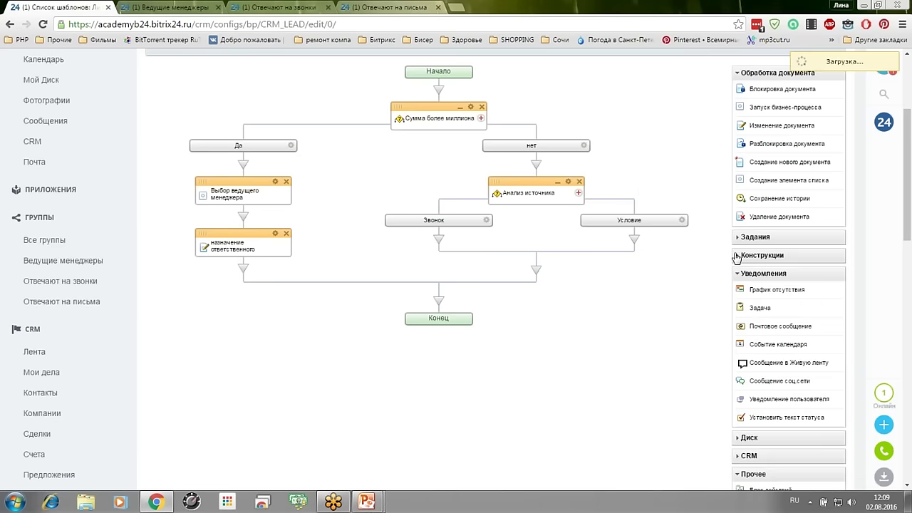
{"action": "left_click", "coordinate": [737, 273]}
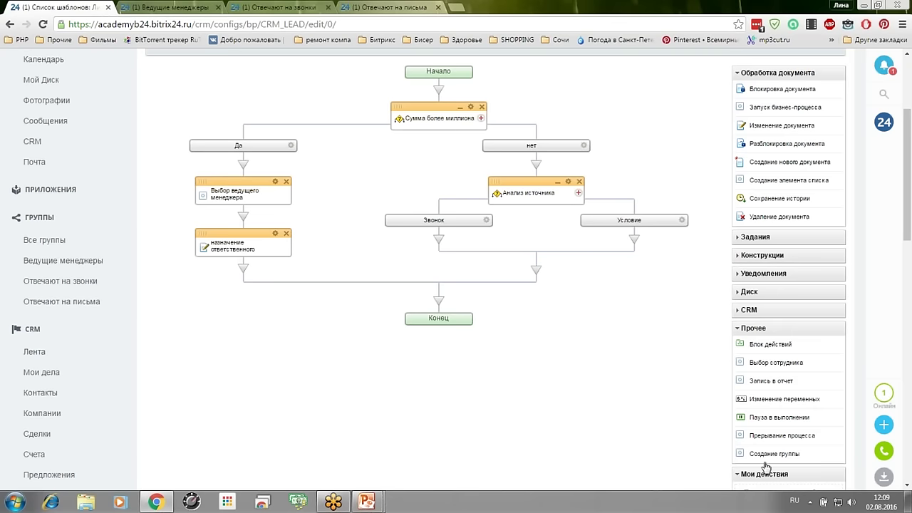
{"action": "left_click_drag", "start_coordinate": [739, 368], "coordinate": [444, 246]}
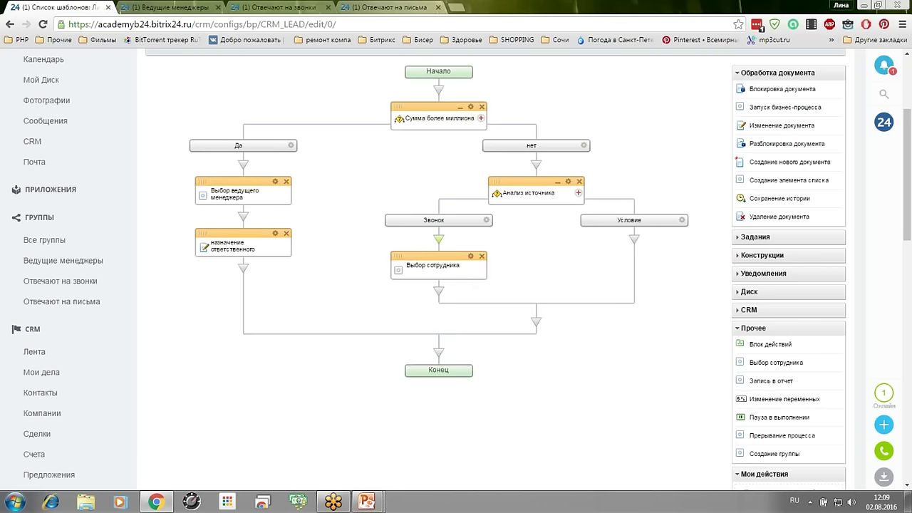
{"action": "left_click", "coordinate": [471, 257]}
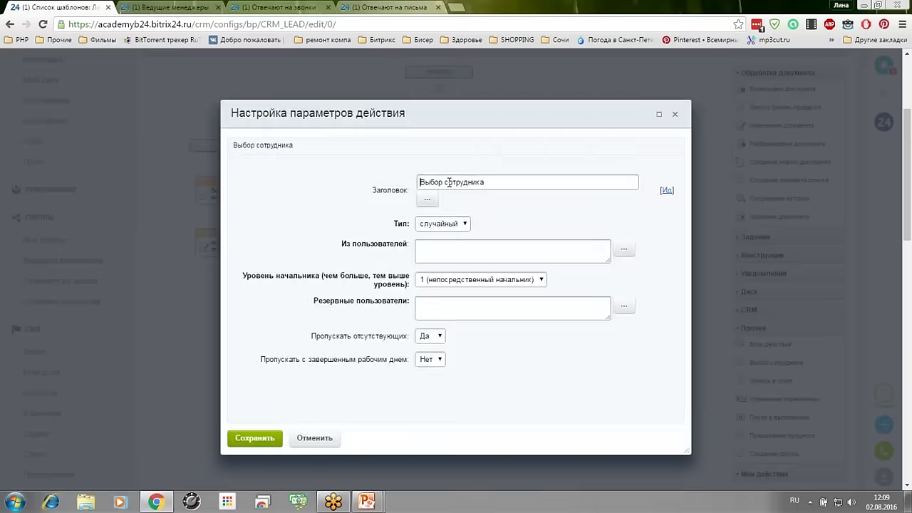
{"action": "left_click_drag", "start_coordinate": [447, 183], "coordinate": [601, 187]}
{"action": "type", "text": "ответственного за звонк"}
- Set the users to choose from to the social network group "Отвечают на звонки: Все члены группы"
{"action": "left_click", "coordinate": [633, 251]}
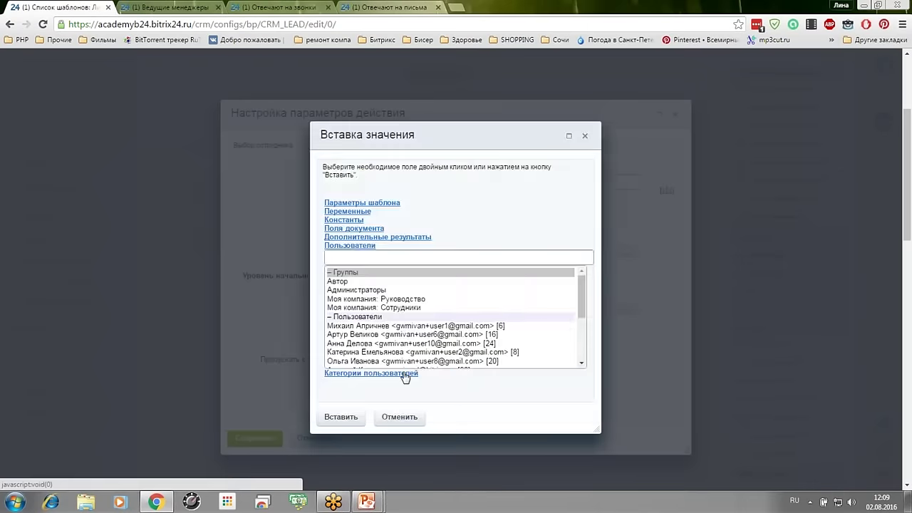
{"action": "left_click", "coordinate": [402, 374]}
{"action": "left_click", "coordinate": [385, 210]}
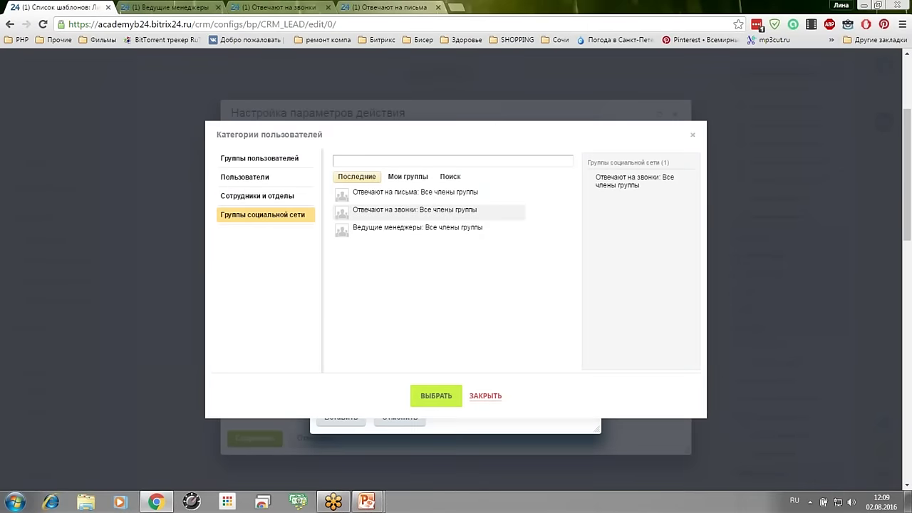
{"action": "left_click", "coordinate": [436, 396]}
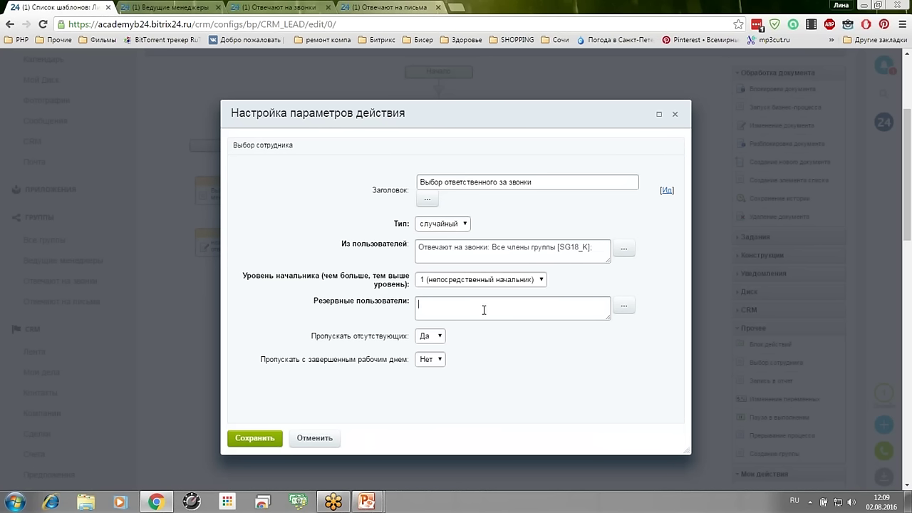
- Set the reserve users to the document field "Ответственный", set "Пропускать отсутствующих" to "Нет", and save the calls employee selection
{"action": "left_click", "coordinate": [625, 309]}
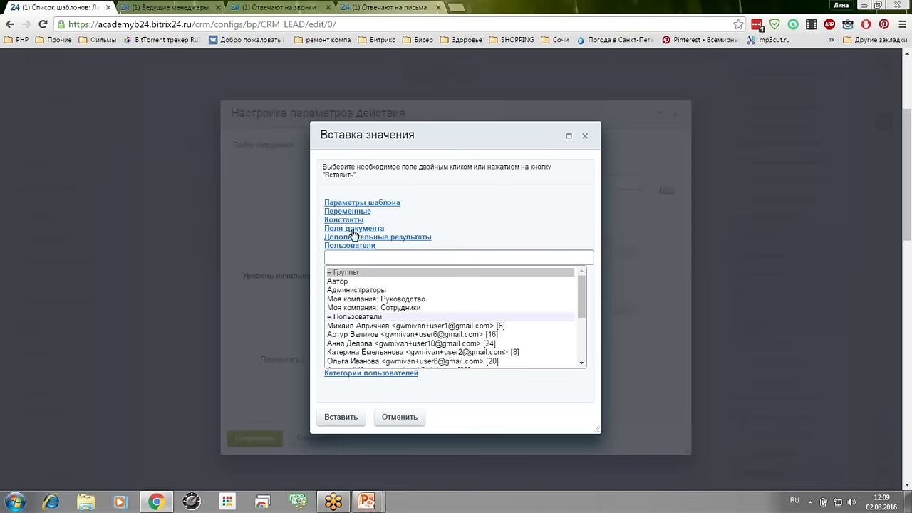
{"action": "left_click", "coordinate": [353, 231]}
{"action": "left_click", "coordinate": [343, 241]}
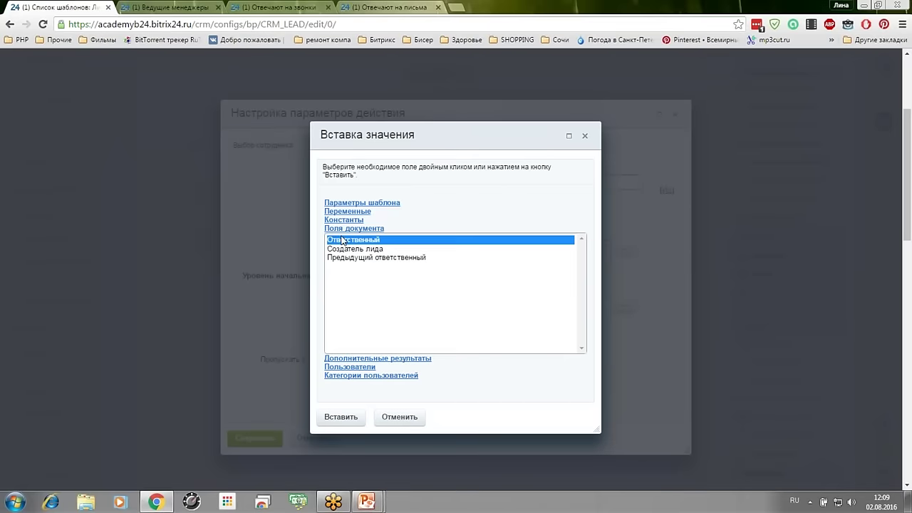
{"action": "left_click", "coordinate": [341, 417]}
{"action": "left_click", "coordinate": [425, 337]}
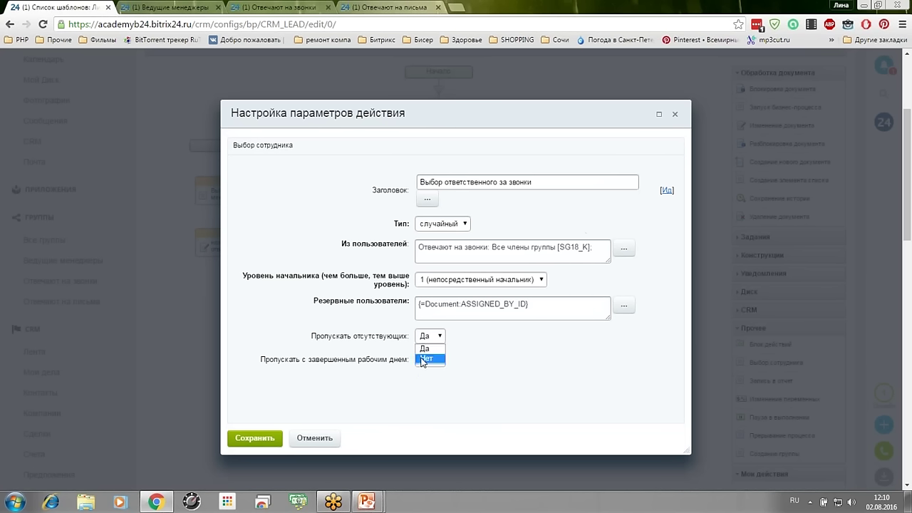
{"action": "left_click", "coordinate": [426, 359]}
{"action": "left_click", "coordinate": [242, 439]}
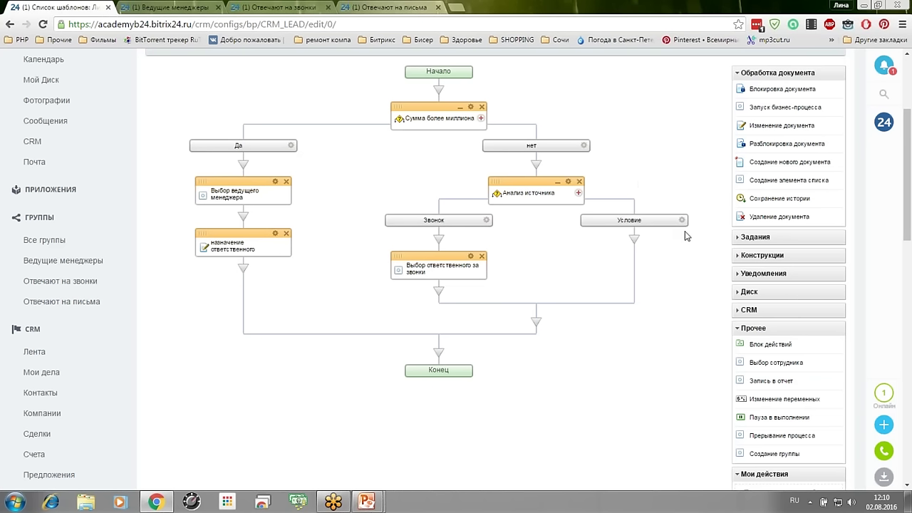
- Title the second branch of "Анализ источника" "Письмо" and set its condition type to "Поле документа"
{"action": "left_click", "coordinate": [682, 220]}
{"action": "double_click", "coordinate": [431, 190]}
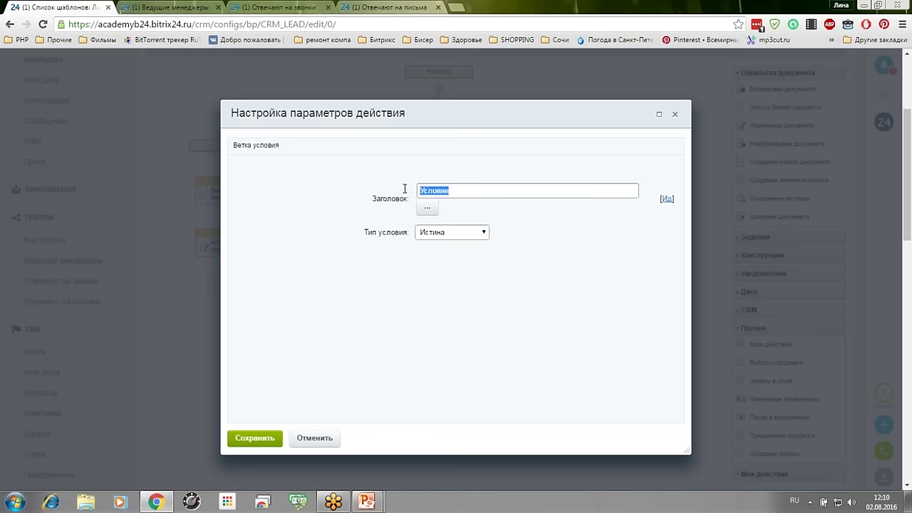
{"action": "type", "text": "Письмо"}
{"action": "left_click", "coordinate": [428, 235]}
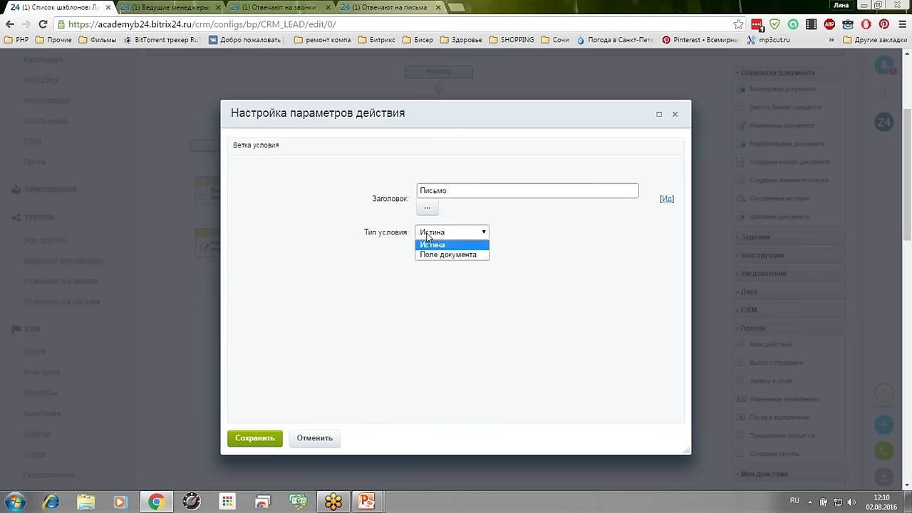
{"action": "left_click", "coordinate": [445, 255]}
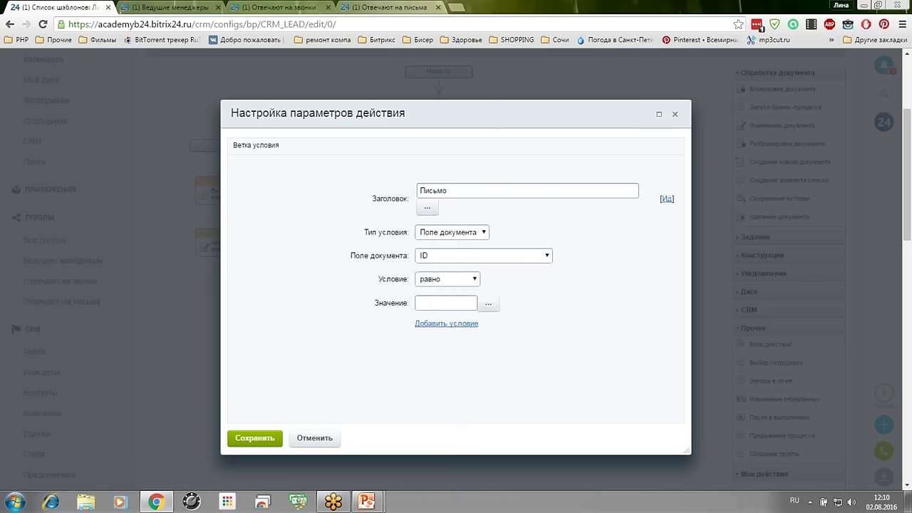
- Make the "Письмо" branch apply when the document field "Источник" is "равно" "Письмо", and save it
{"action": "left_click", "coordinate": [448, 255]}
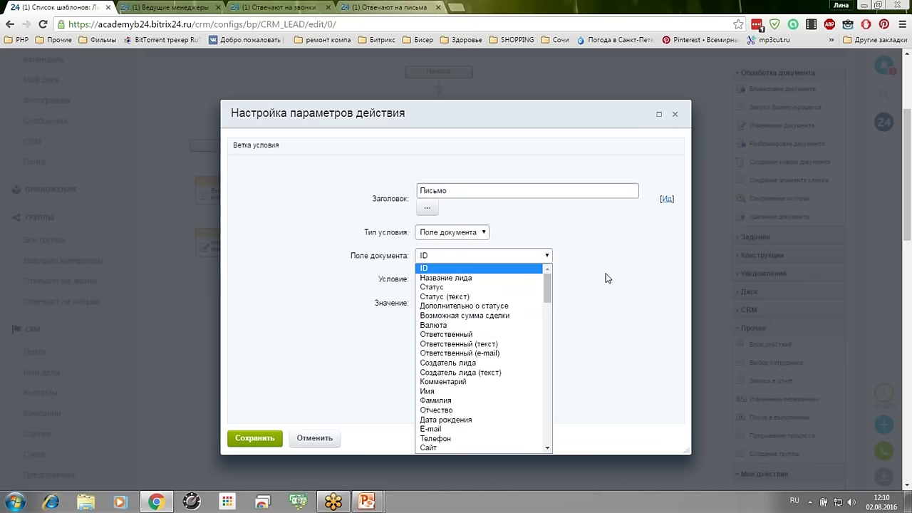
{"action": "left_click_drag", "start_coordinate": [548, 287], "coordinate": [551, 316]}
{"action": "left_click", "coordinate": [460, 361]}
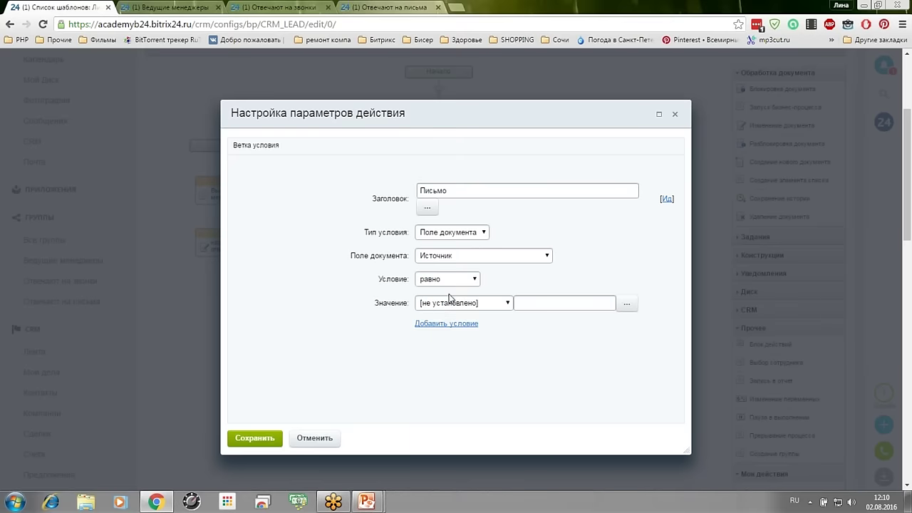
{"action": "left_click", "coordinate": [439, 306]}
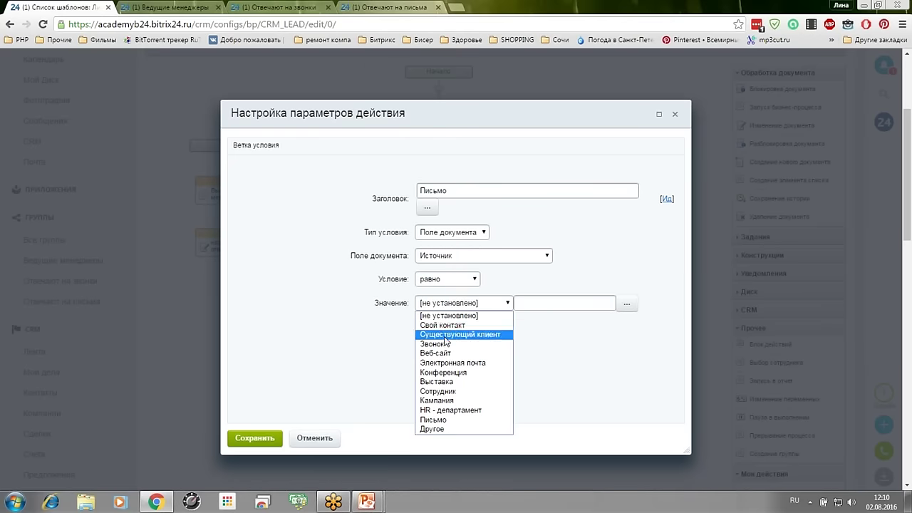
{"action": "left_click", "coordinate": [456, 420]}
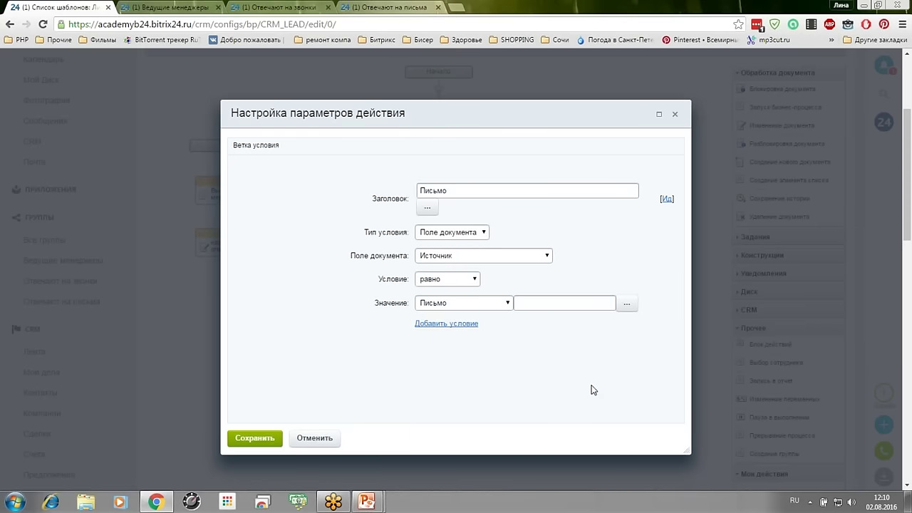
{"action": "left_click", "coordinate": [256, 438]}
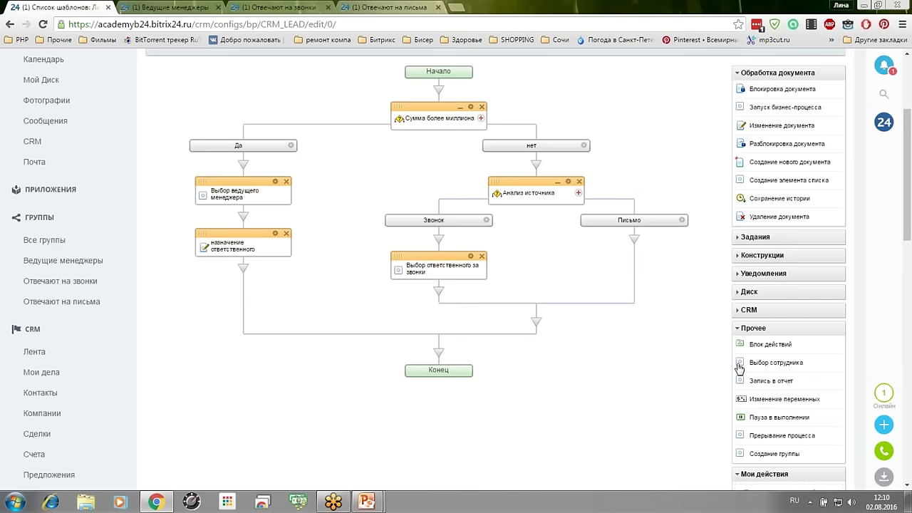
- Add a "Выбор сотрудника" action to the "Письмо" branch and title it "Выбор ответственного за письма"
{"action": "left_click_drag", "start_coordinate": [740, 367], "coordinate": [633, 239]}
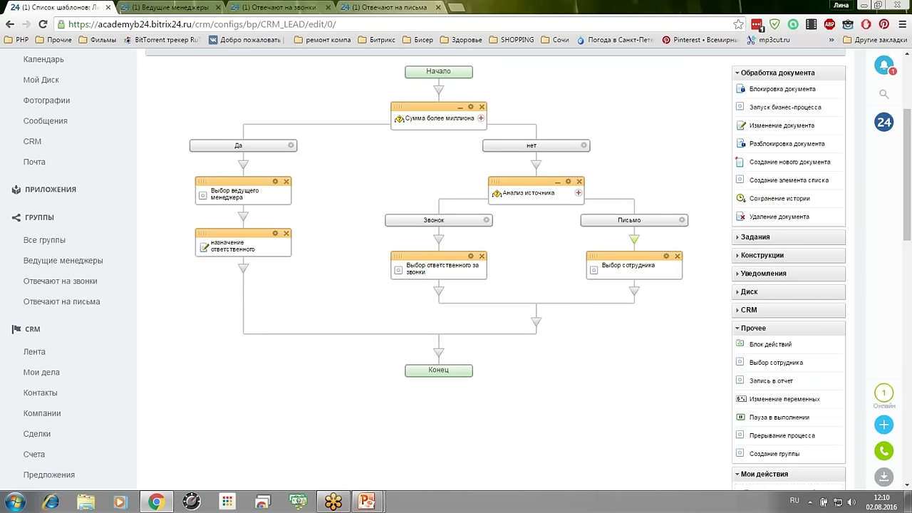
{"action": "left_click", "coordinate": [668, 258]}
{"action": "left_click_drag", "start_coordinate": [445, 182], "coordinate": [589, 200]}
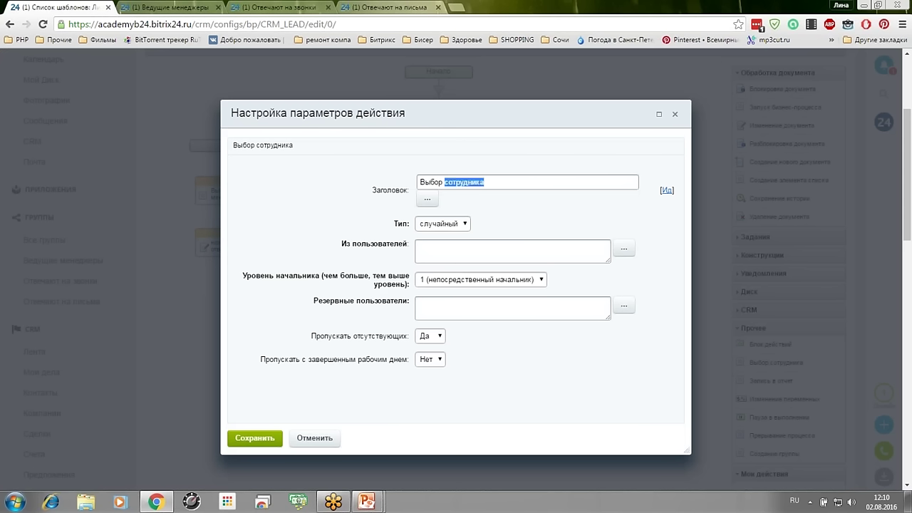
{"action": "type", "text": "jndtncndtyyjuj"}
{"action": "key", "text": "BackSpace"}
{"action": "key", "text": "BackSpace"}
{"action": "key", "text": "BackSpace"}
{"action": "key", "text": "BackSpace"}
{"action": "key", "text": "BackSpace"}
{"action": "key", "text": "BackSpace"}
{"action": "key", "text": "BackSpace"}
{"action": "key", "text": "BackSpace"}
{"action": "key", "text": "BackSpace"}
{"action": "key", "text": "BackSpace"}
{"action": "key", "text": "BackSpace"}
{"action": "key", "text": "BackSpace"}
{"action": "key", "text": "alt+shift"}
{"action": "type", "text": "ответственного за письма"}
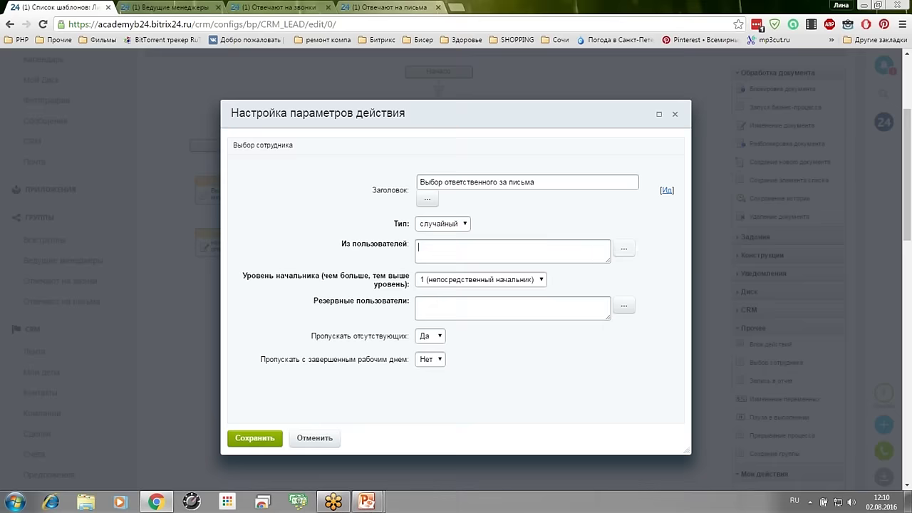
- Set the users to choose from to the social network group "Отвечают на письма: Все члены группы"
{"action": "left_click", "coordinate": [624, 248]}
{"action": "left_click", "coordinate": [370, 373]}
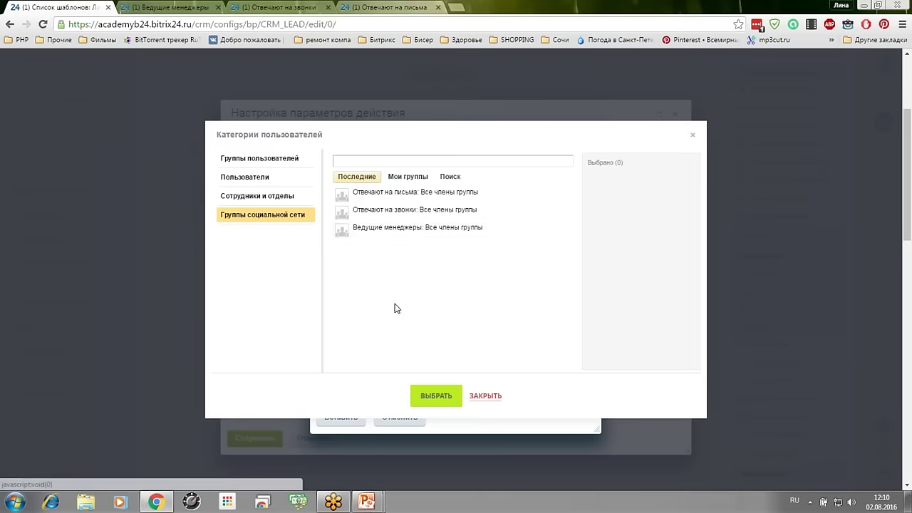
{"action": "left_click", "coordinate": [372, 195]}
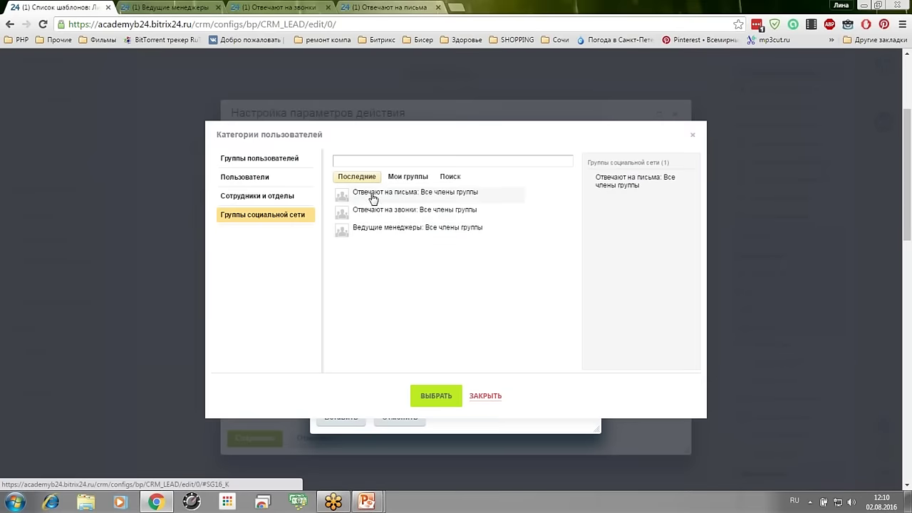
{"action": "left_click", "coordinate": [452, 403]}
- Set "Пропускать отсутствующих" to "Нет" and the reserve users to the document field "Ответственный", and save the letters employee selection
{"action": "left_click", "coordinate": [435, 339]}
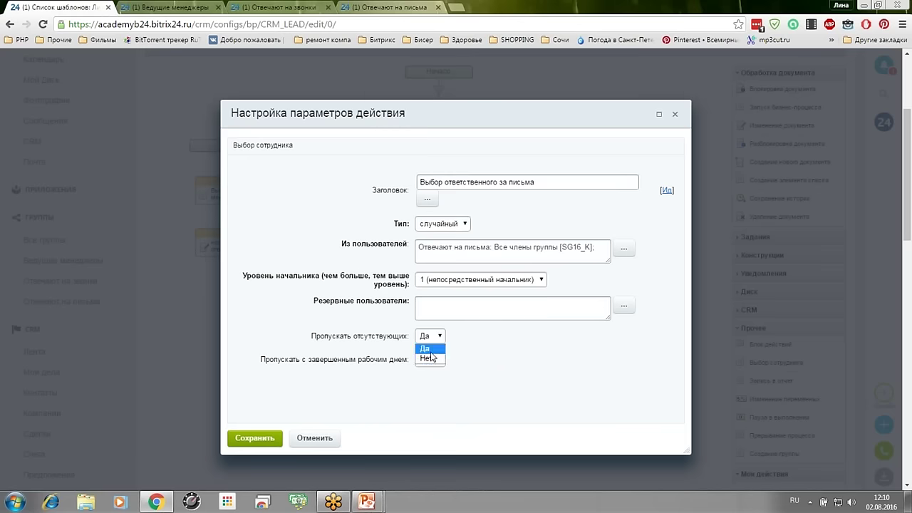
{"action": "left_click", "coordinate": [427, 359]}
{"action": "left_click", "coordinate": [244, 439]}
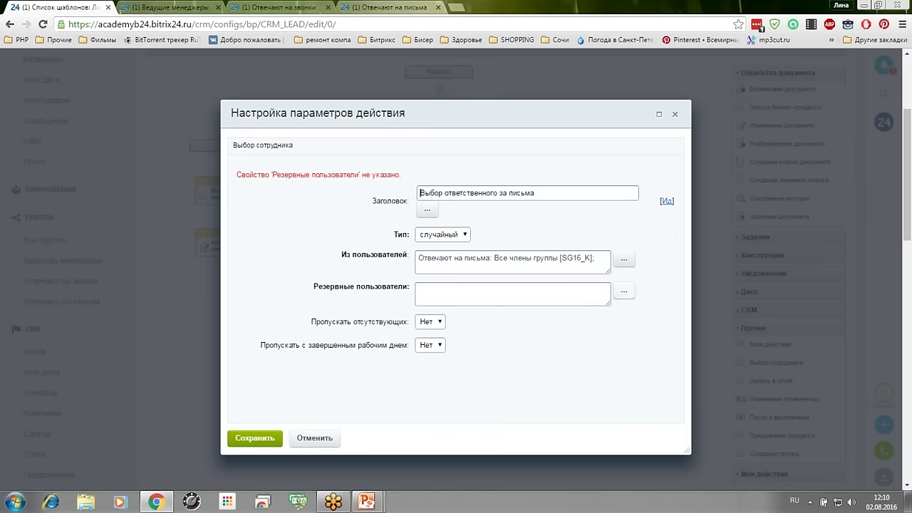
{"action": "left_click", "coordinate": [620, 292]}
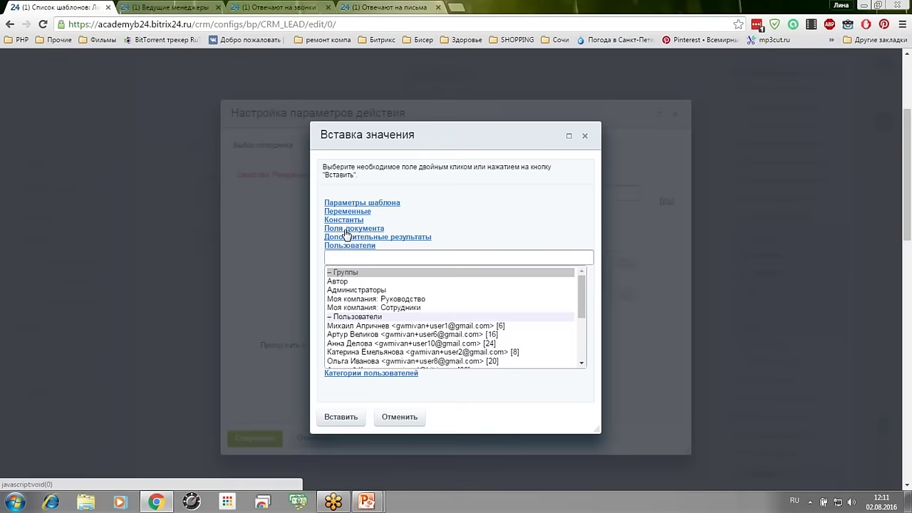
{"action": "left_click", "coordinate": [347, 229]}
{"action": "left_click", "coordinate": [353, 241]}
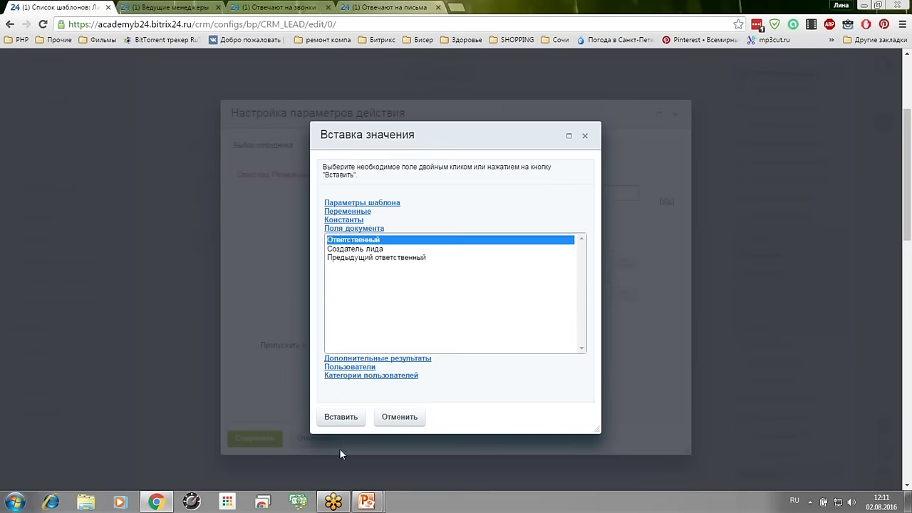
{"action": "left_click", "coordinate": [341, 417]}
{"action": "left_click", "coordinate": [254, 438]}
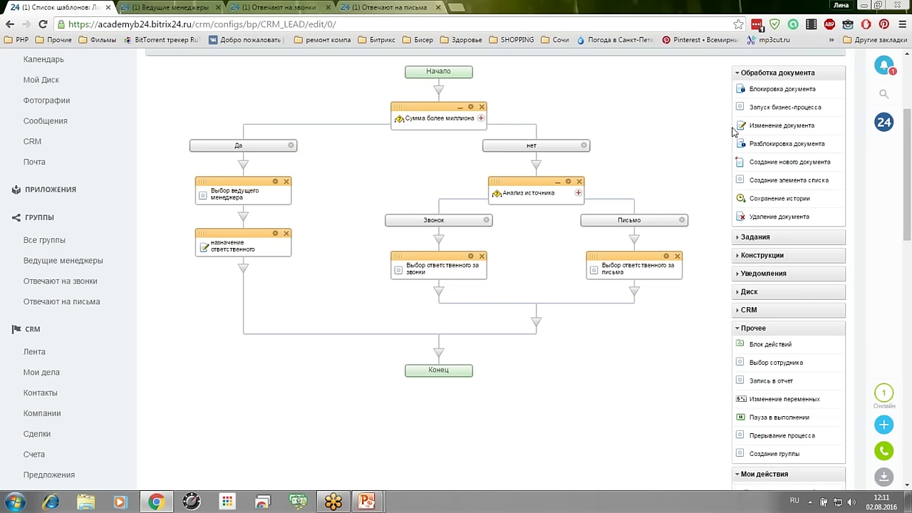
- Add an "Изменение документа" action after "Выбор ответственного за звонки" and choose "Ответственный" as the field to change
{"action": "left_click_drag", "start_coordinate": [738, 128], "coordinate": [535, 319]}
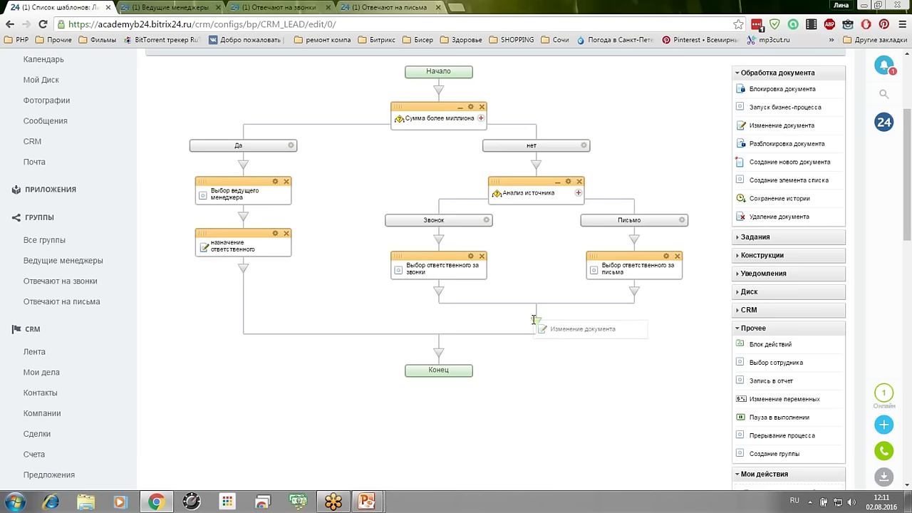
{"action": "left_click_drag", "start_coordinate": [534, 319], "coordinate": [462, 307]}
{"action": "left_click", "coordinate": [471, 309]}
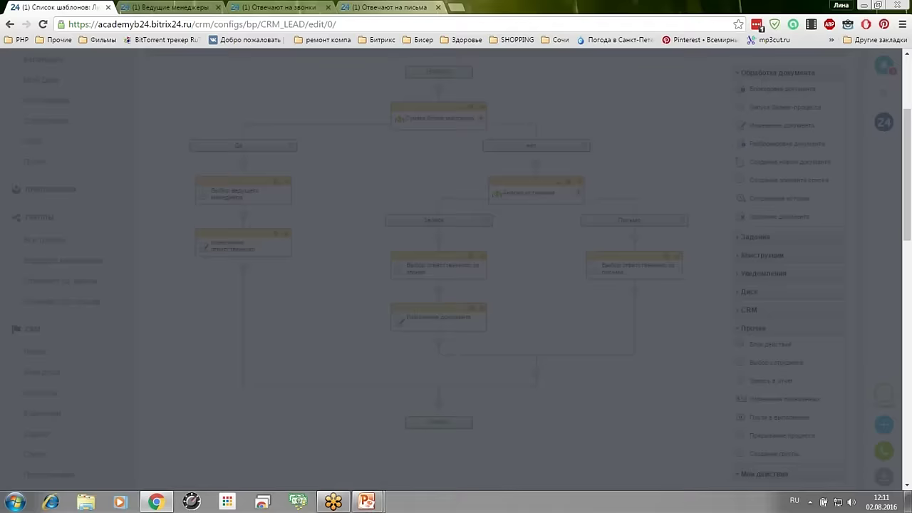
{"action": "left_click", "coordinate": [309, 227]}
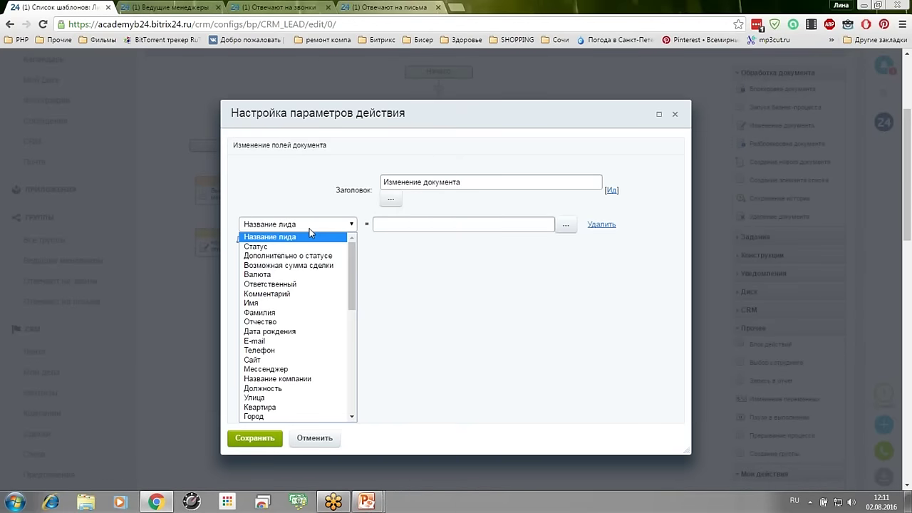
{"action": "key", "text": "Escape"}
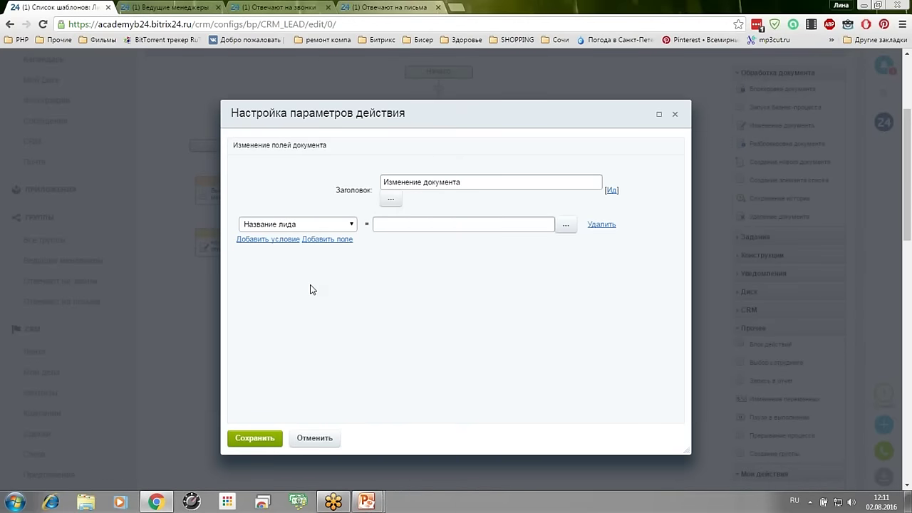
{"action": "left_click", "coordinate": [310, 289]}
- Set the field's value to "Выбранный сотрудник" from "Выбор ответственного за звонки" and save the action
{"action": "left_click", "coordinate": [566, 225]}
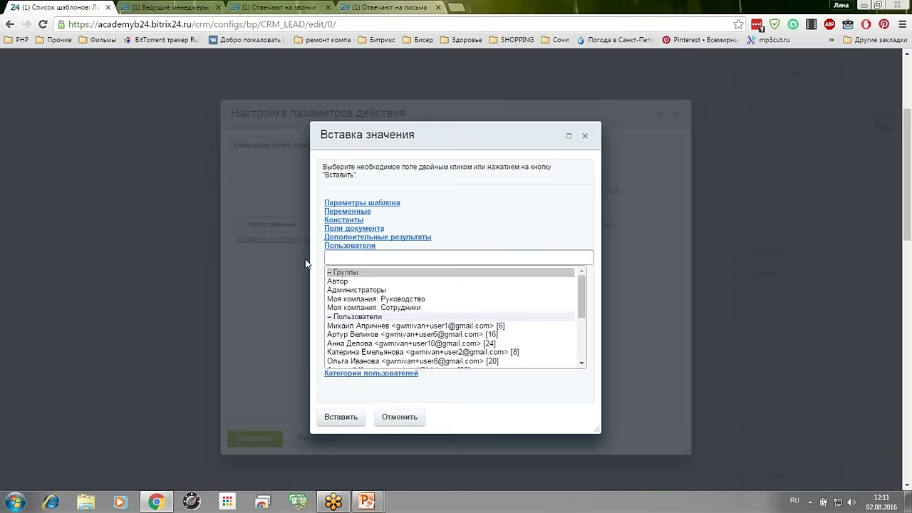
{"action": "left_click", "coordinate": [358, 238]}
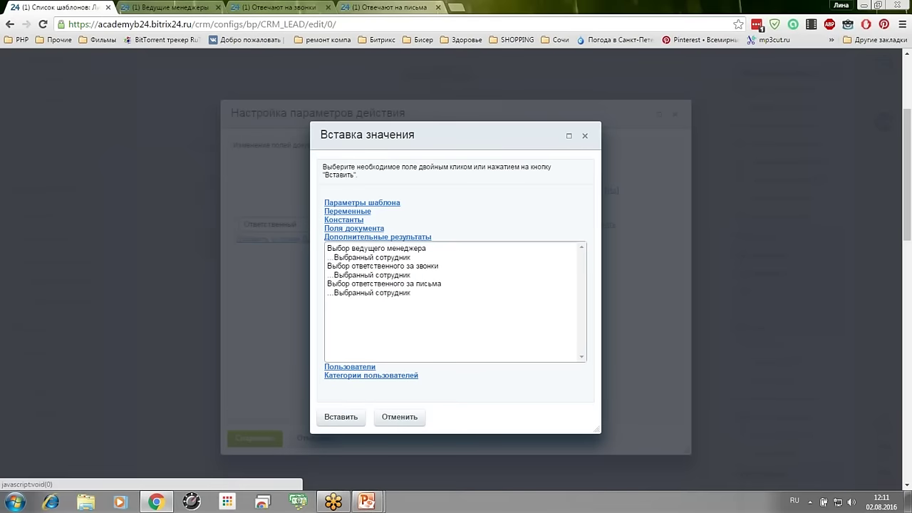
{"action": "left_click", "coordinate": [371, 275]}
{"action": "left_click", "coordinate": [341, 417]}
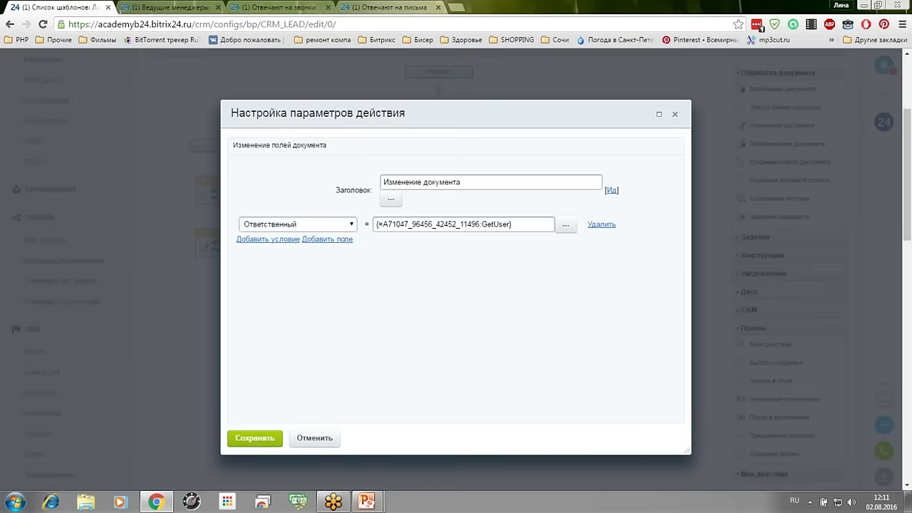
{"action": "left_click", "coordinate": [252, 438]}
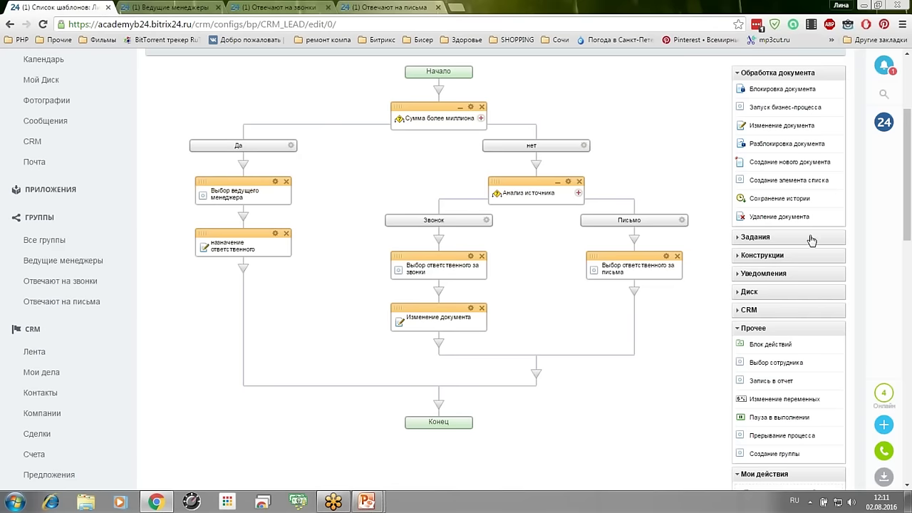
- Add an "Изменение документа" action after "Выбор ответственного за письма" and choose "Ответственный" as the field to change
{"action": "left_click_drag", "start_coordinate": [744, 127], "coordinate": [630, 293]}
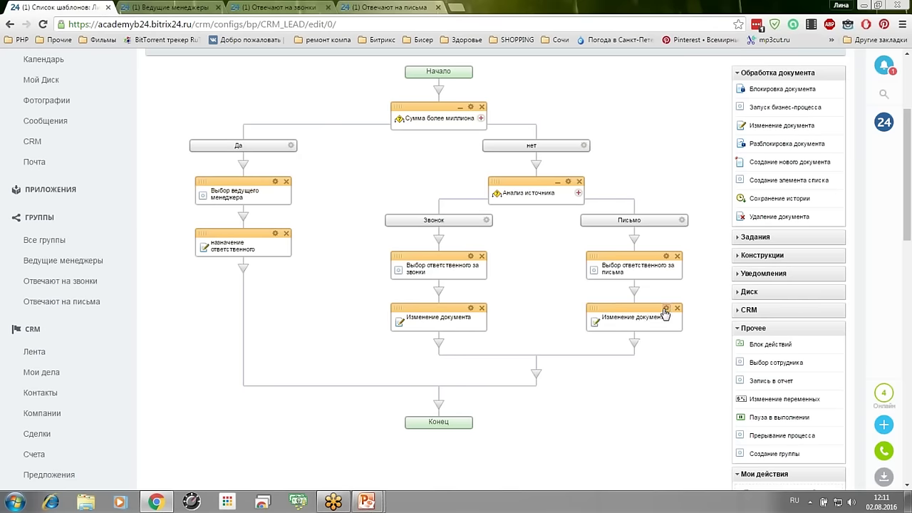
{"action": "left_click", "coordinate": [666, 309]}
{"action": "left_click", "coordinate": [292, 223]}
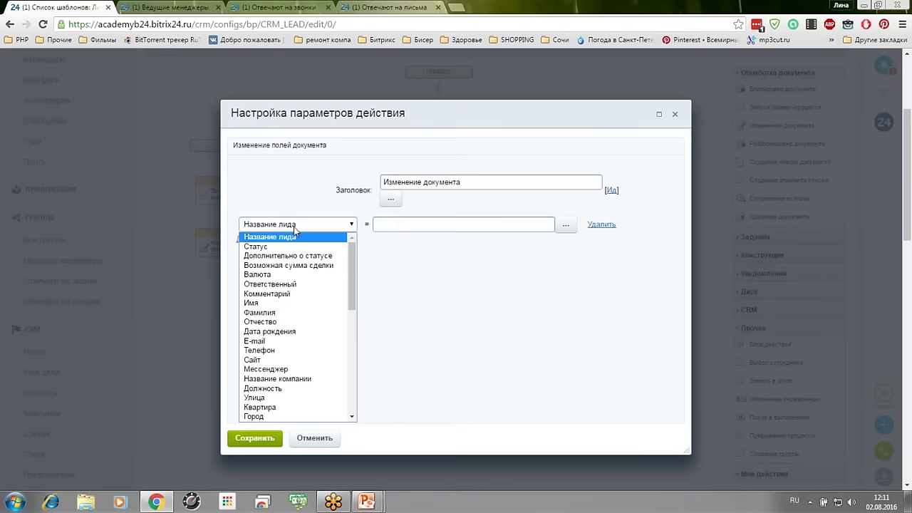
{"action": "left_click", "coordinate": [288, 285]}
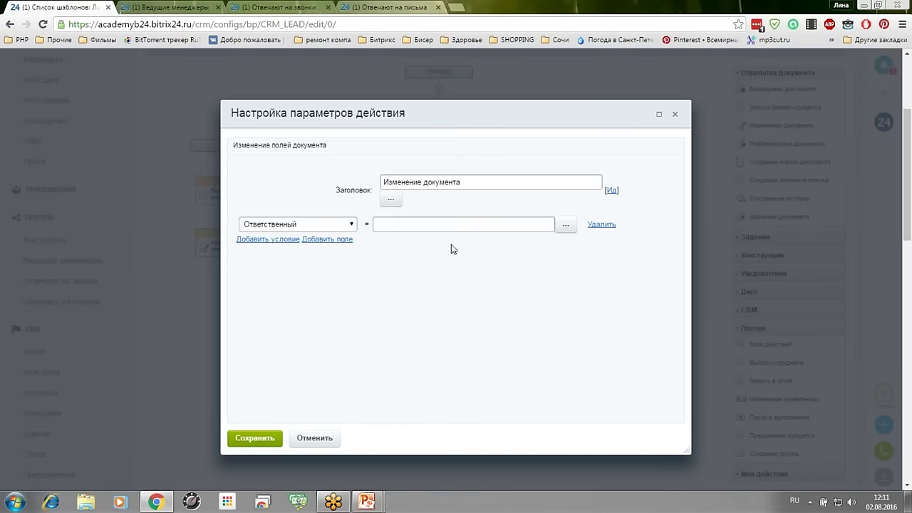
- Set the field's value to "Выбранный сотрудник" from "Выбор ответственного за письма" and save the action
{"action": "left_click", "coordinate": [566, 224]}
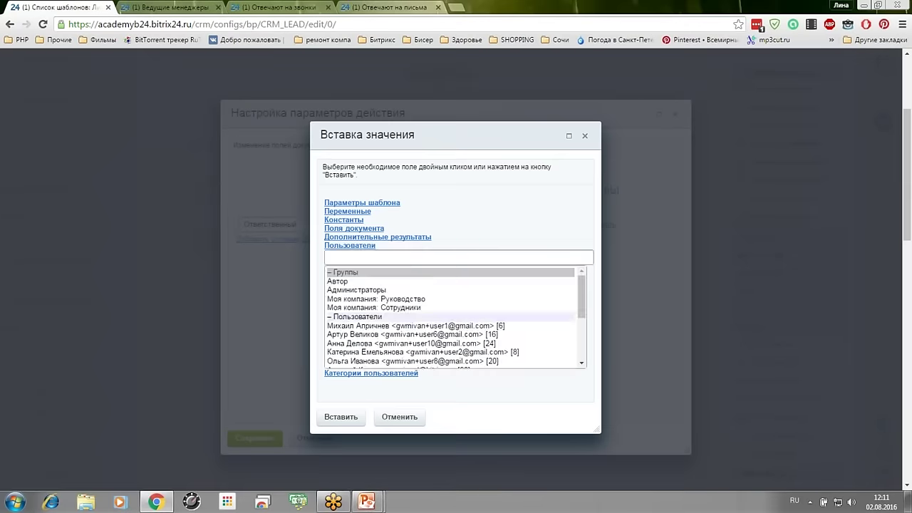
{"action": "left_click", "coordinate": [380, 237]}
{"action": "left_click", "coordinate": [417, 293]}
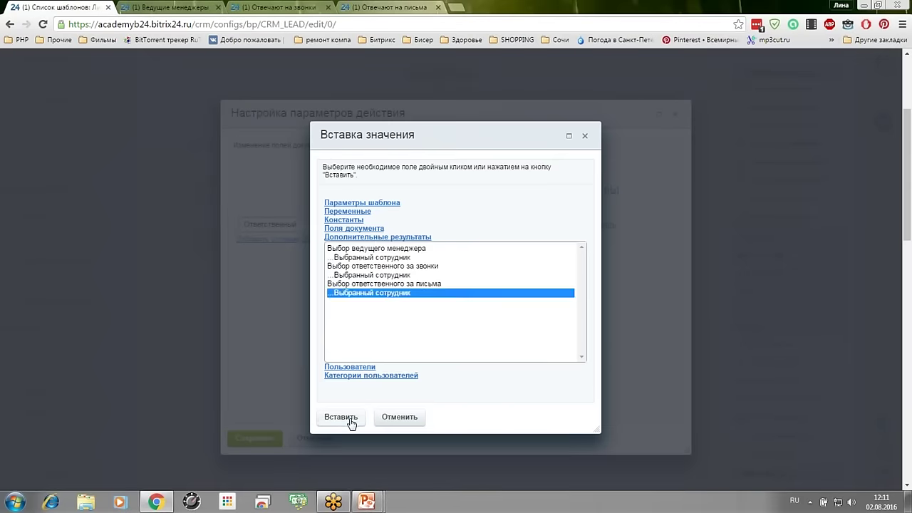
{"action": "left_click", "coordinate": [347, 420]}
{"action": "left_click", "coordinate": [257, 439]}
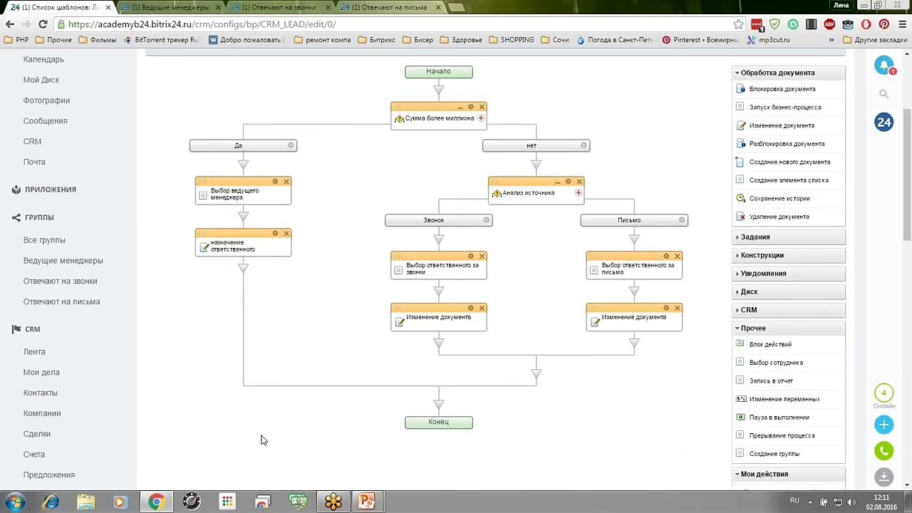
- Review the finished process diagram and save the business process template
{"action": "scroll", "coordinate": [462, 269], "scroll_direction": "up", "scroll_amount": 1}
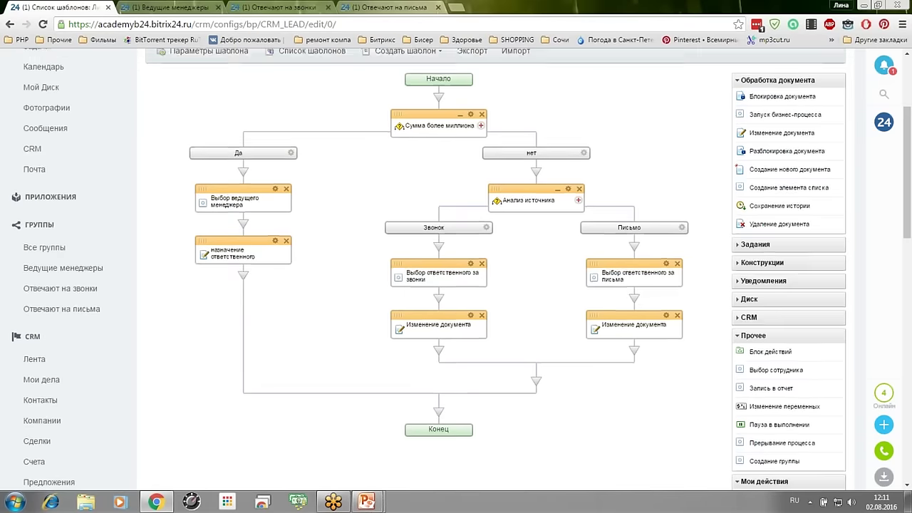
{"action": "scroll", "coordinate": [484, 439], "scroll_direction": "up", "scroll_amount": 3}
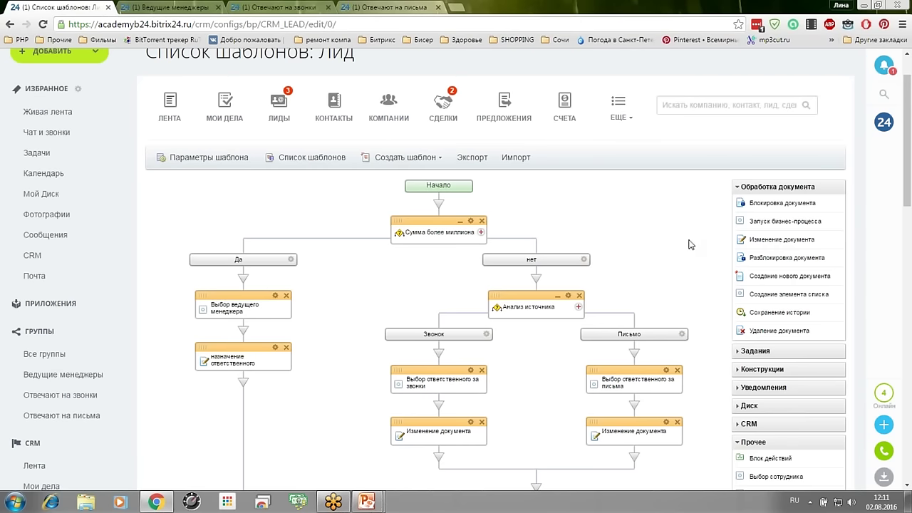
{"action": "scroll", "coordinate": [689, 245], "scroll_direction": "down", "scroll_amount": 2}
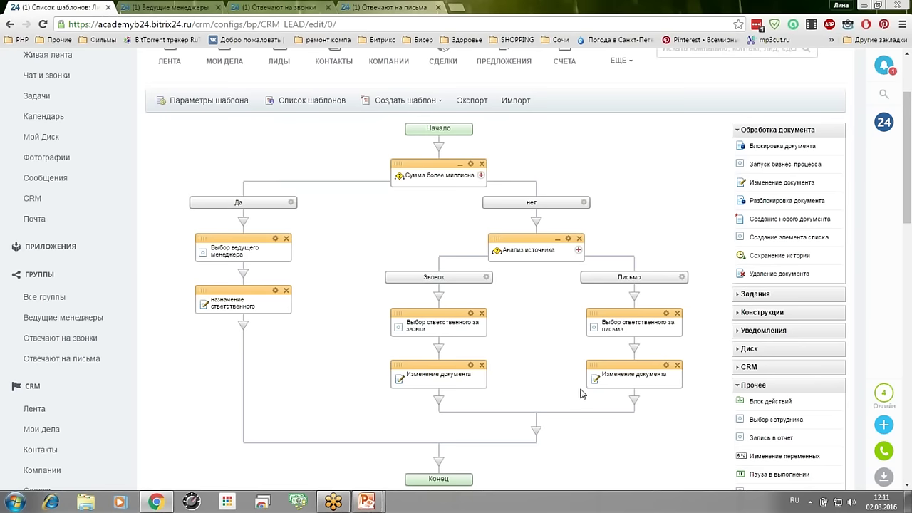
{"action": "scroll", "coordinate": [581, 393], "scroll_direction": "down", "scroll_amount": 6}
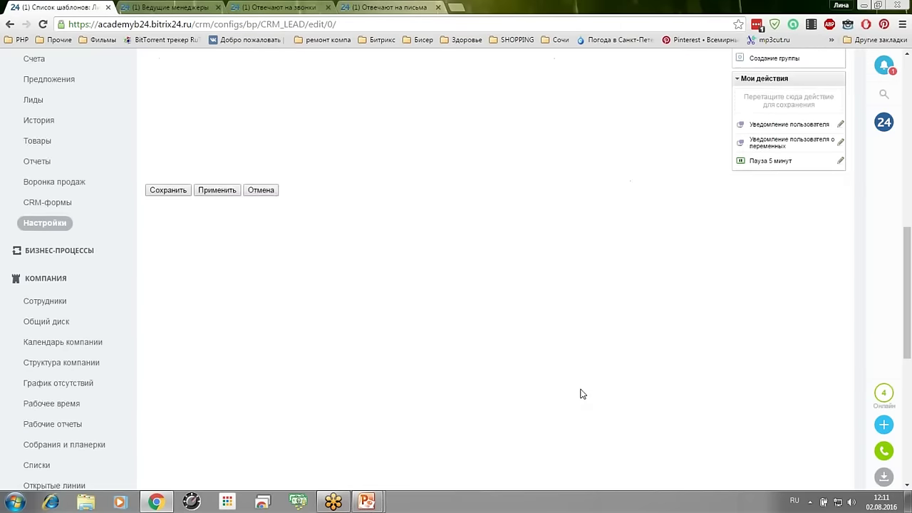
{"action": "scroll", "coordinate": [581, 393], "scroll_direction": "up", "scroll_amount": 4}
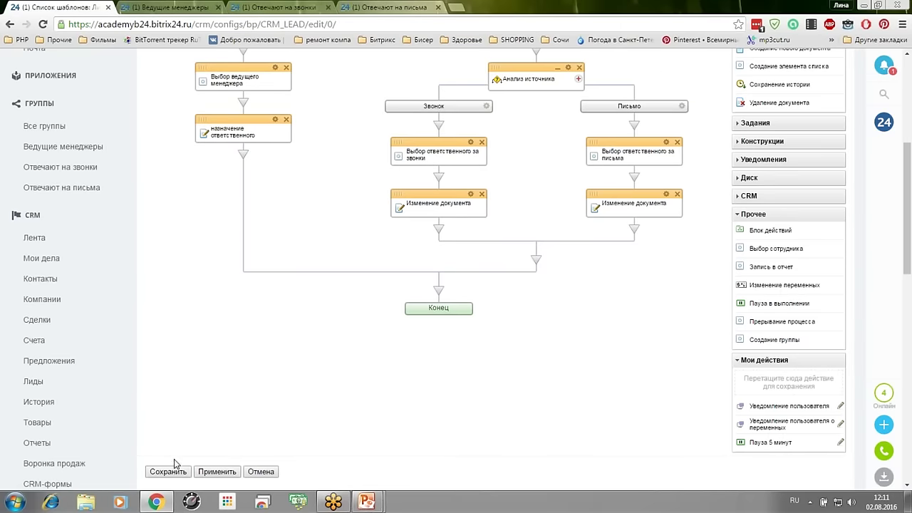
{"action": "left_click", "coordinate": [175, 472]}
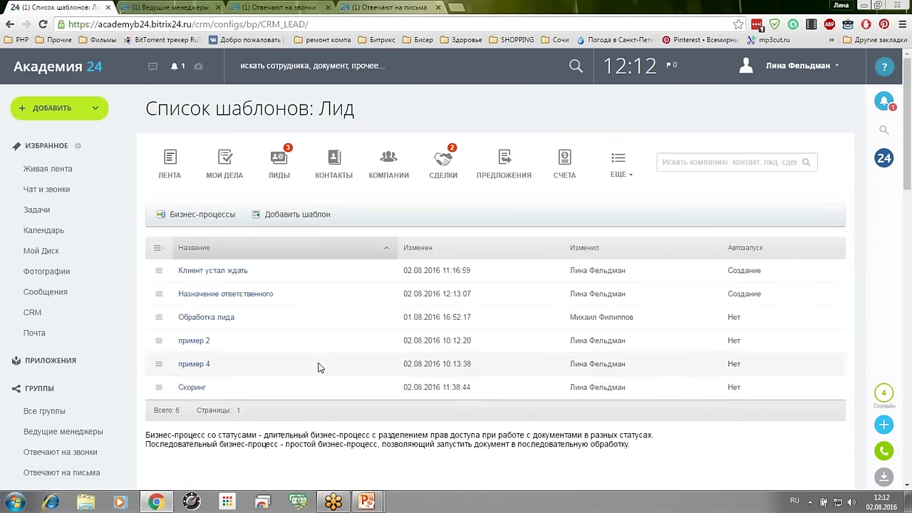
- Open the leads list and check the members of the "Отвечают на письма" group before returning to the leads
{"action": "left_click", "coordinate": [278, 164]}
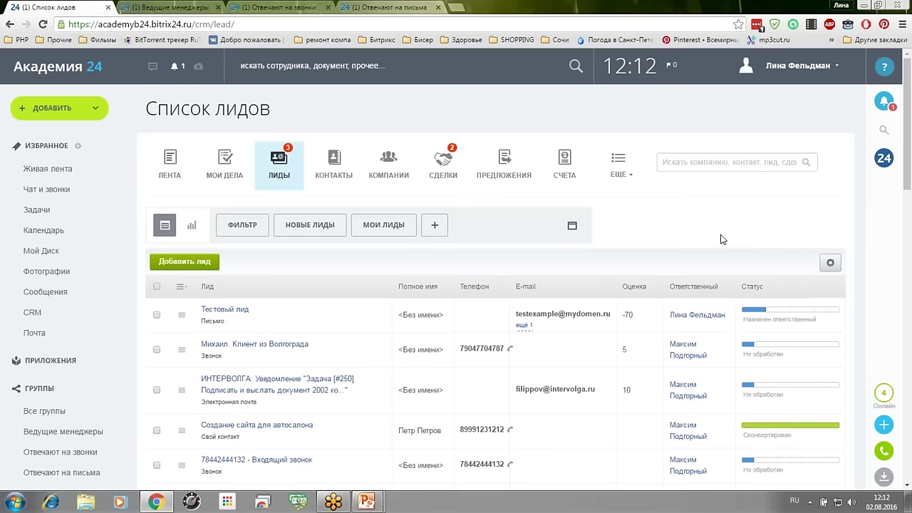
{"action": "scroll", "coordinate": [212, 208], "scroll_direction": "down", "scroll_amount": 2}
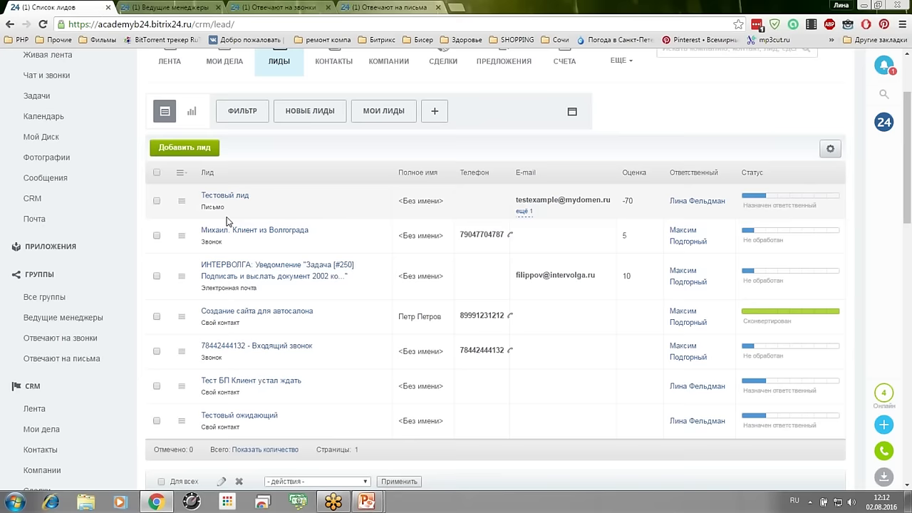
{"action": "left_click", "coordinate": [374, 7]}
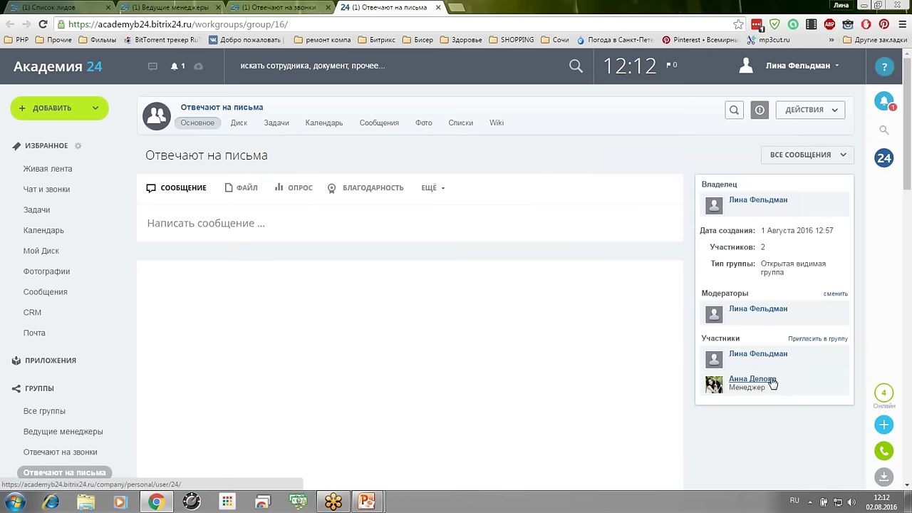
{"action": "left_click", "coordinate": [87, 8]}
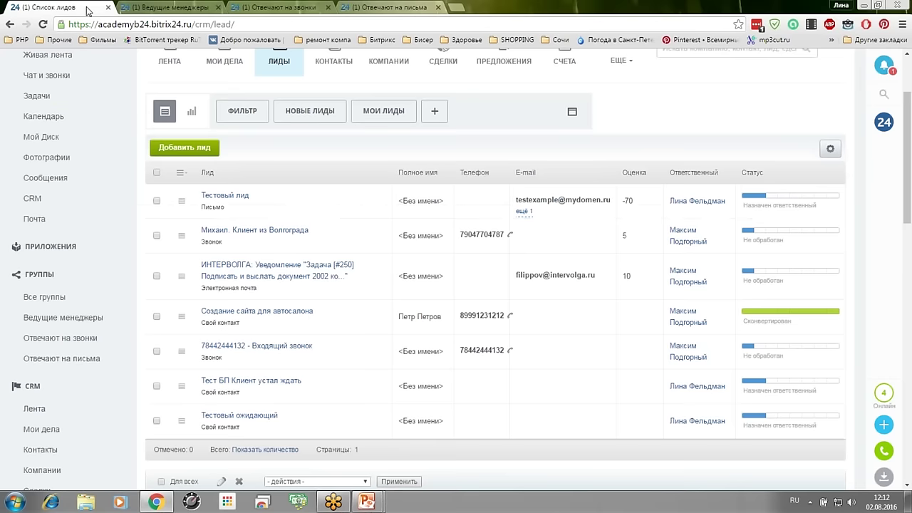
- Run the "Назначение ответственного" business process on the lead "Тестовый лид" and check who is assigned as responsible
{"action": "left_click", "coordinate": [182, 200]}
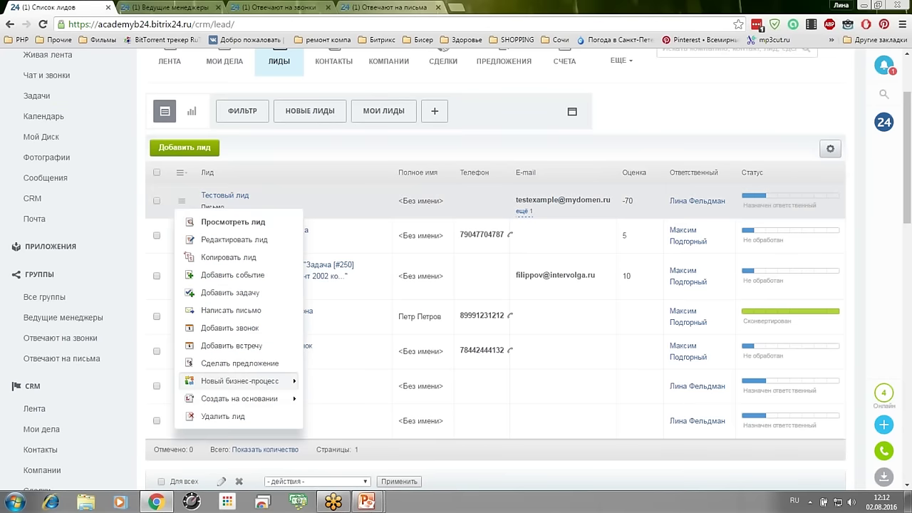
{"action": "mouse_move", "coordinate": [285, 382]}
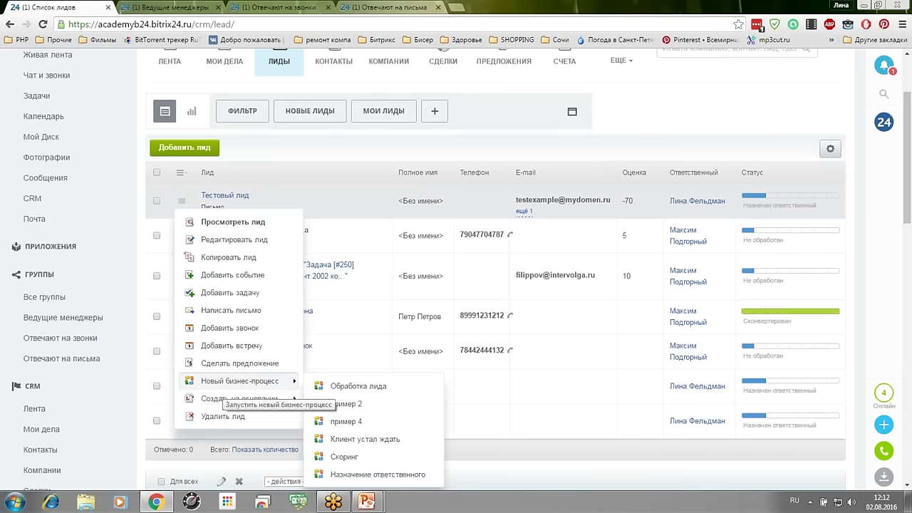
{"action": "left_click", "coordinate": [388, 475]}
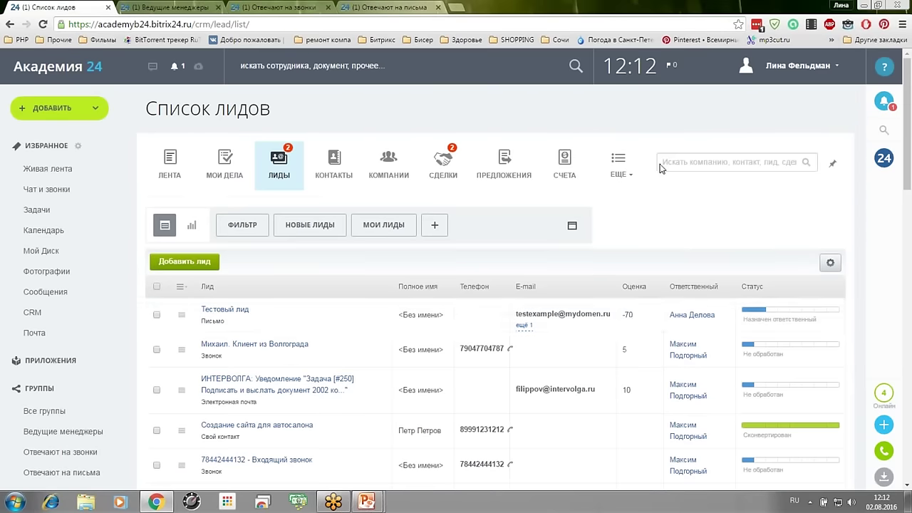
{"action": "mouse_move", "coordinate": [702, 321]}
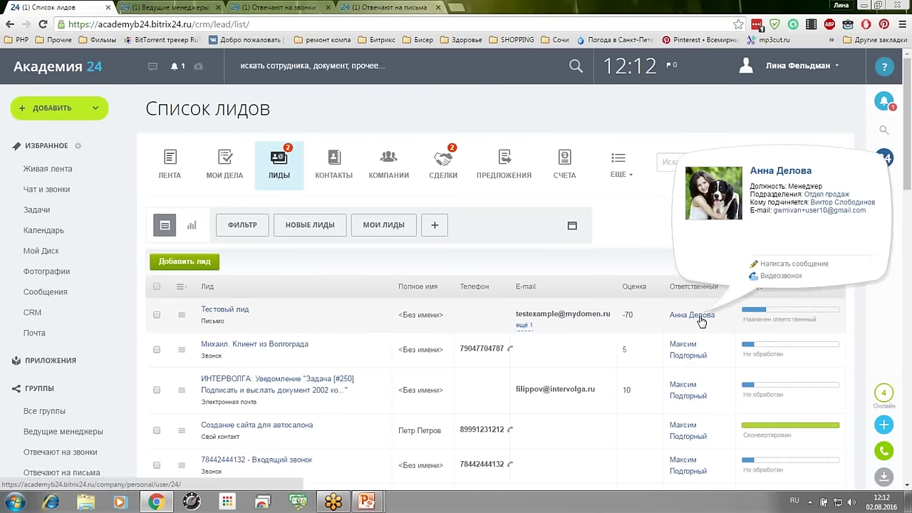